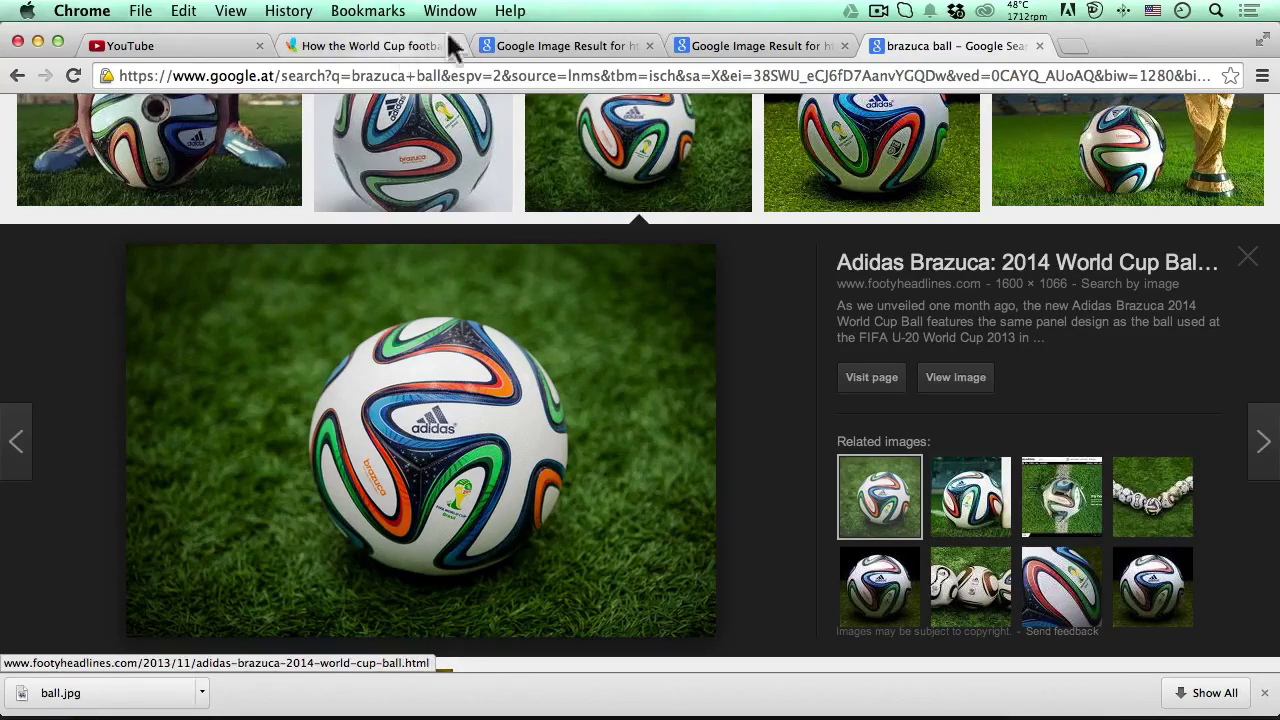
Compare the reference tabs: flat Brazuca texture, close-up ball photo and the ball-making gallery
left_click(748, 45)
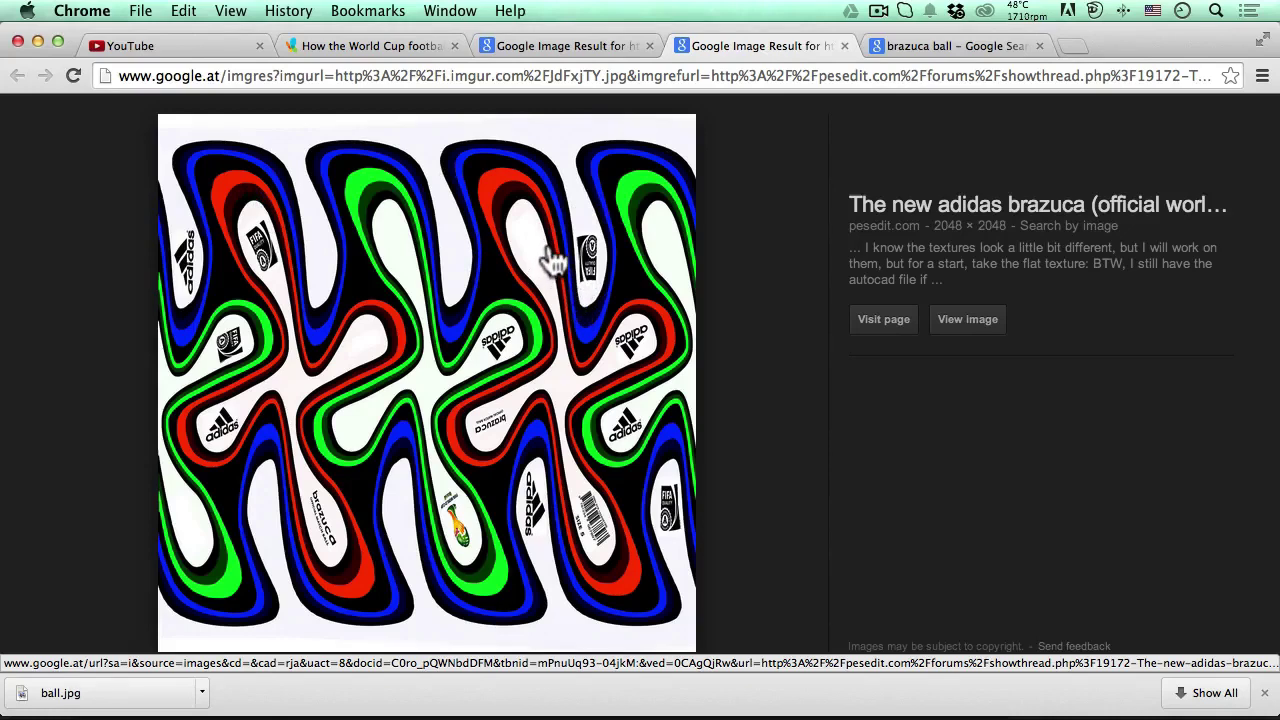
left_click(565, 45)
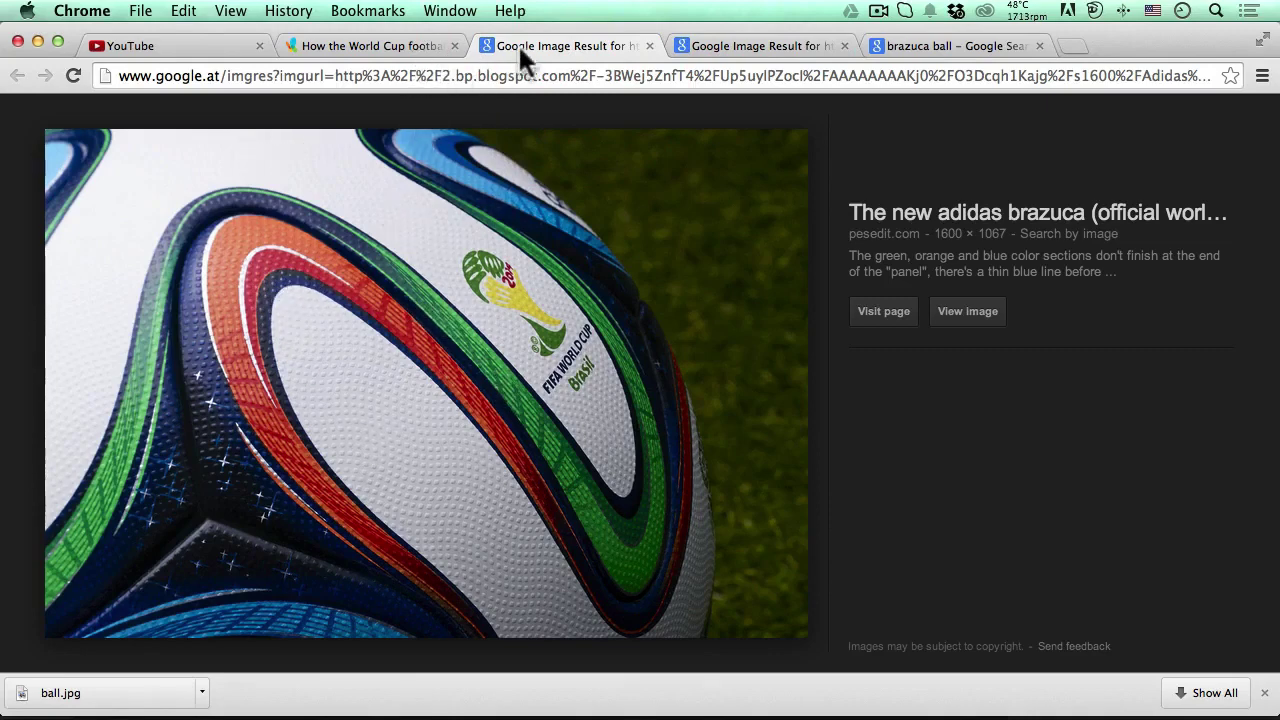
left_click(398, 45)
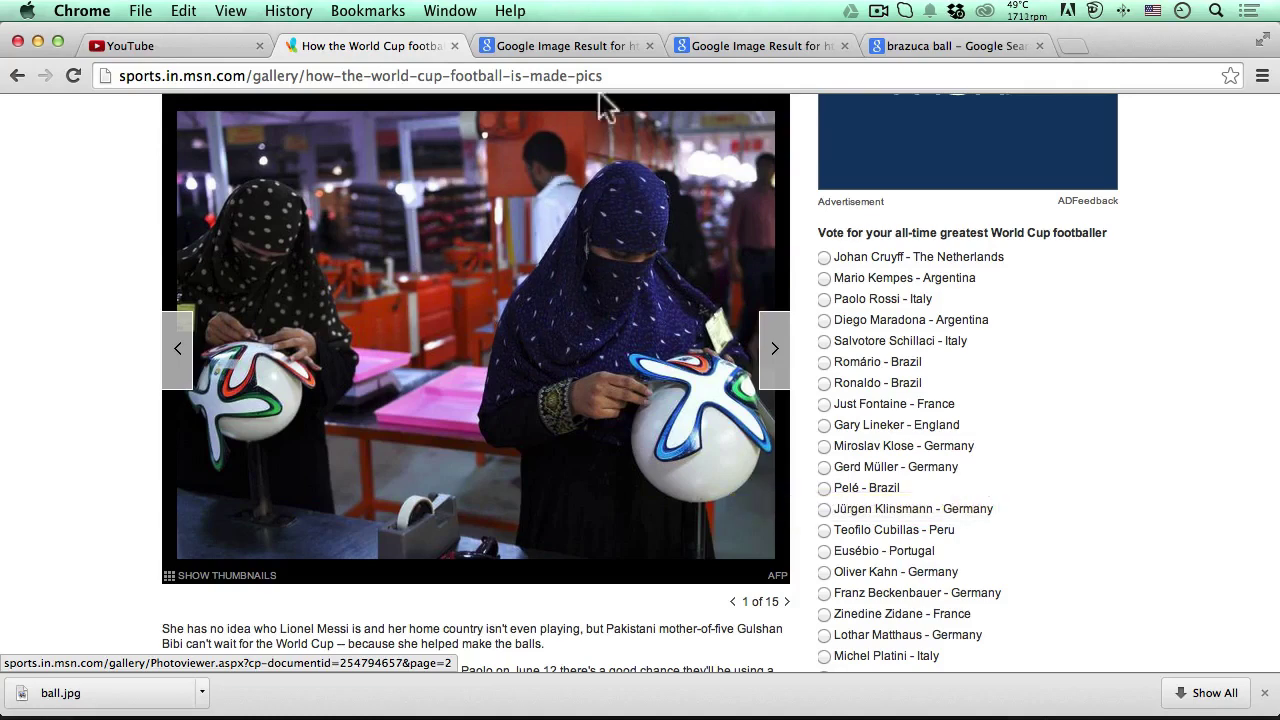
left_click(602, 45)
Copy the flat Brazuca texture image to the clipboard
left_click(725, 46)
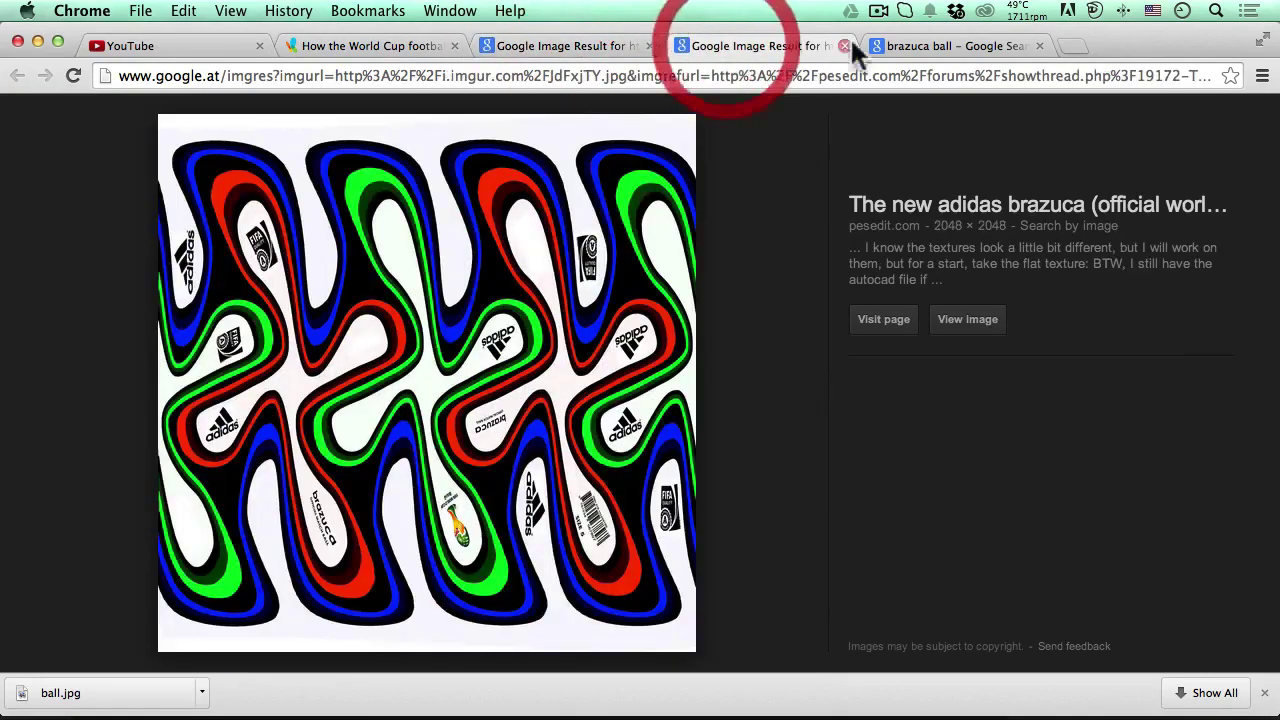
right_click(394, 290)
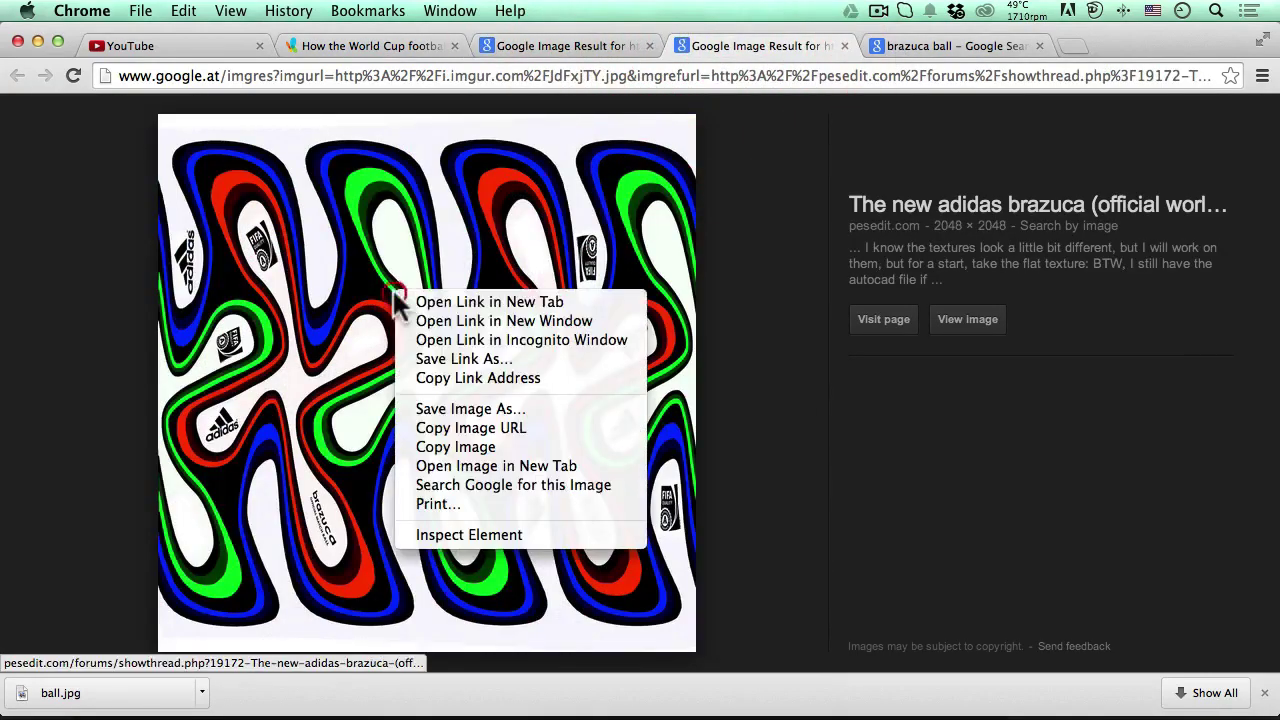
left_click(508, 450)
Create a new 2048 × 2048 px Photoshop document named 'Brazuca ball'
key("super+Tab")
key("super+Tab")
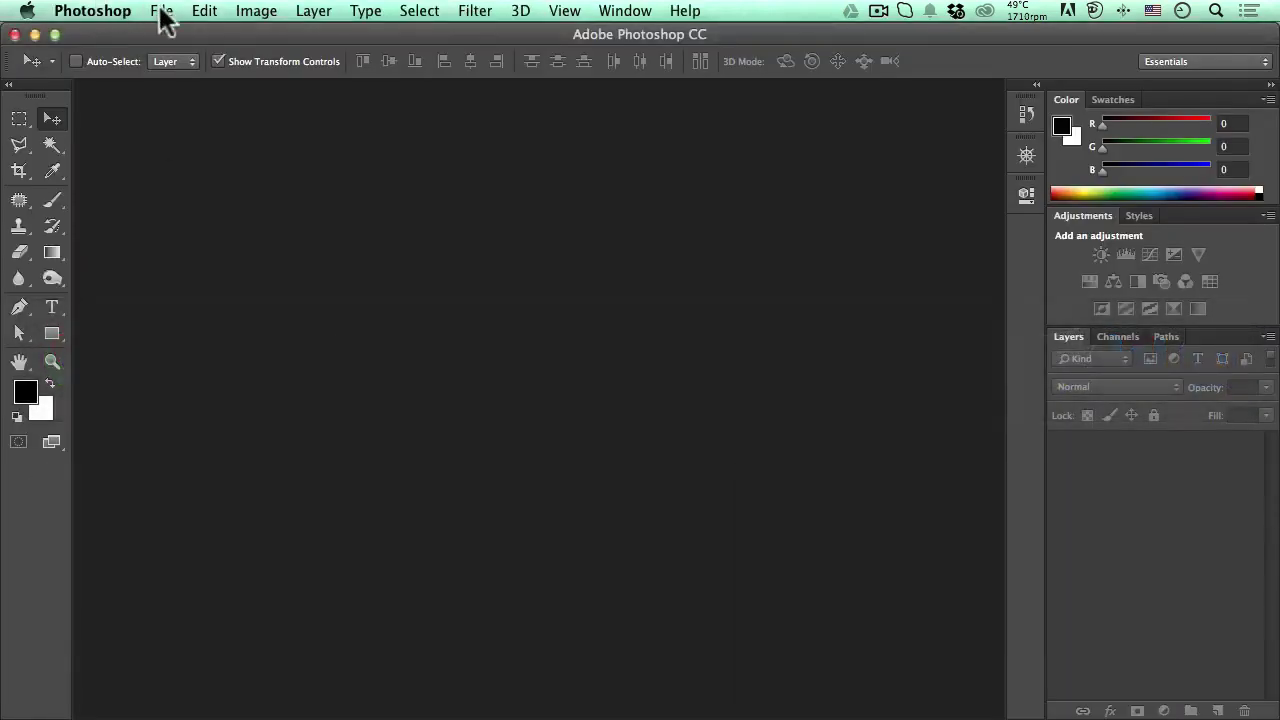
left_click(162, 12)
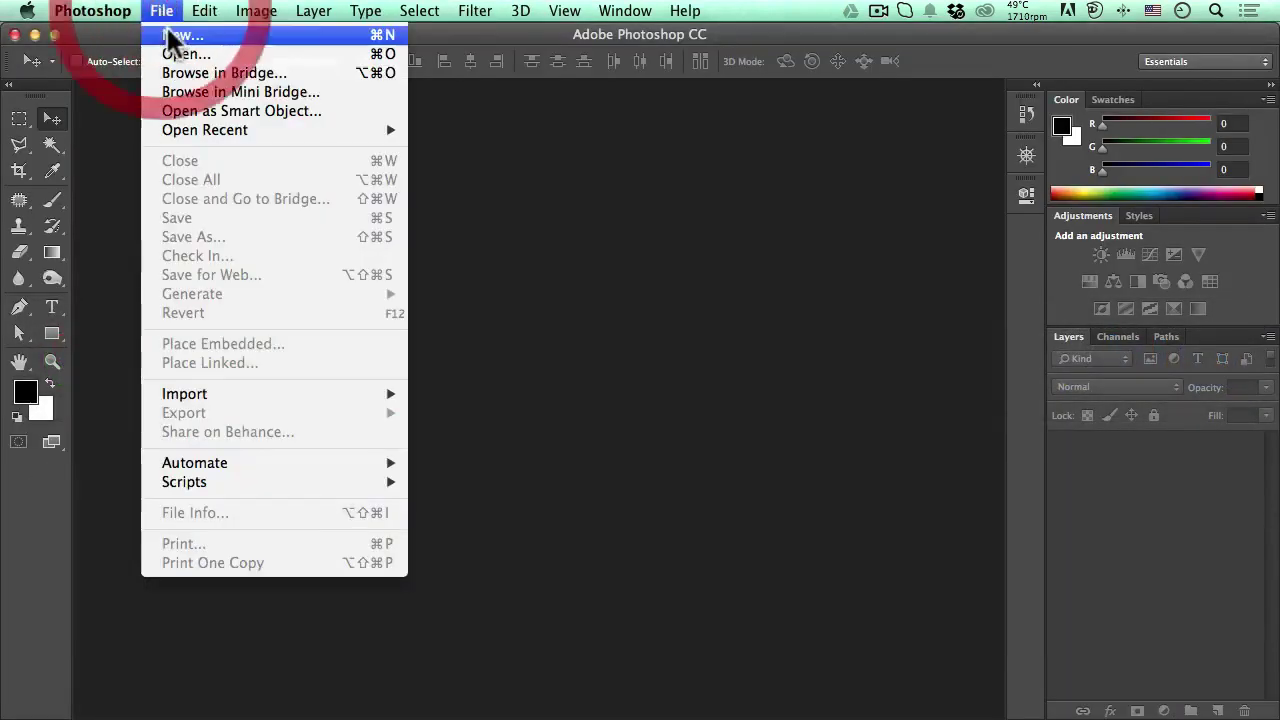
left_click(172, 36)
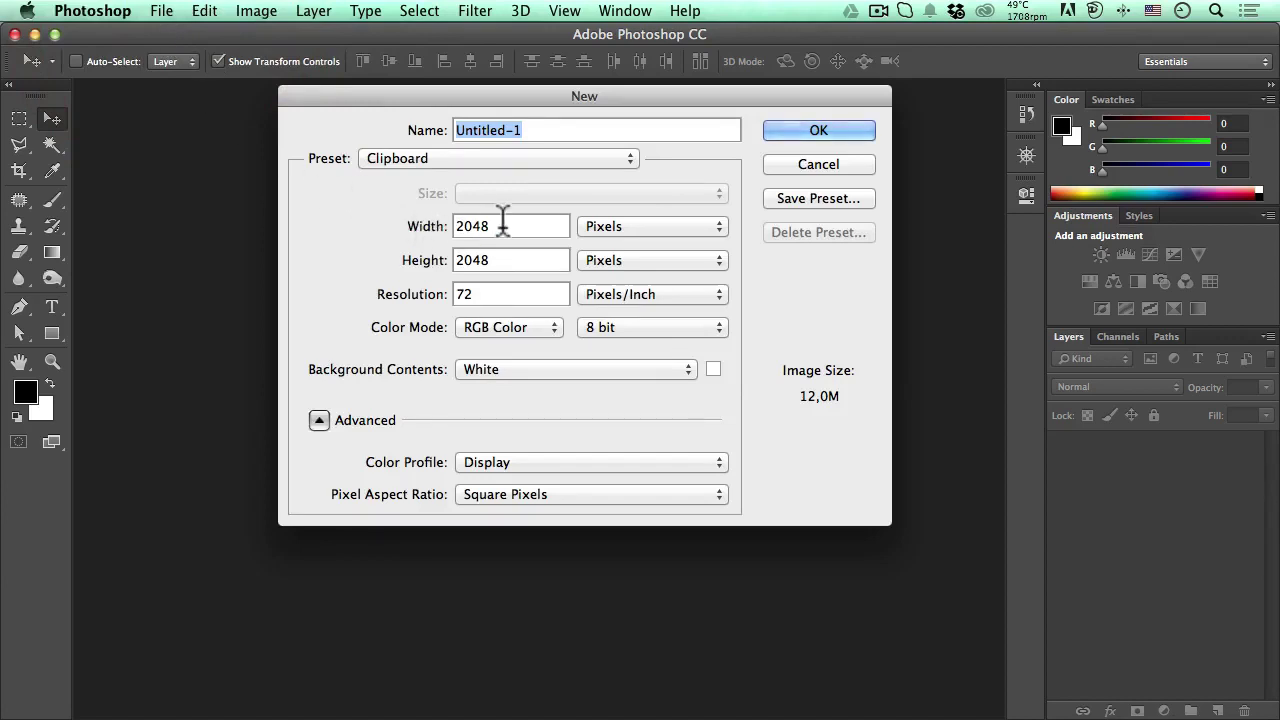
double_click(465, 226)
double_click(462, 259)
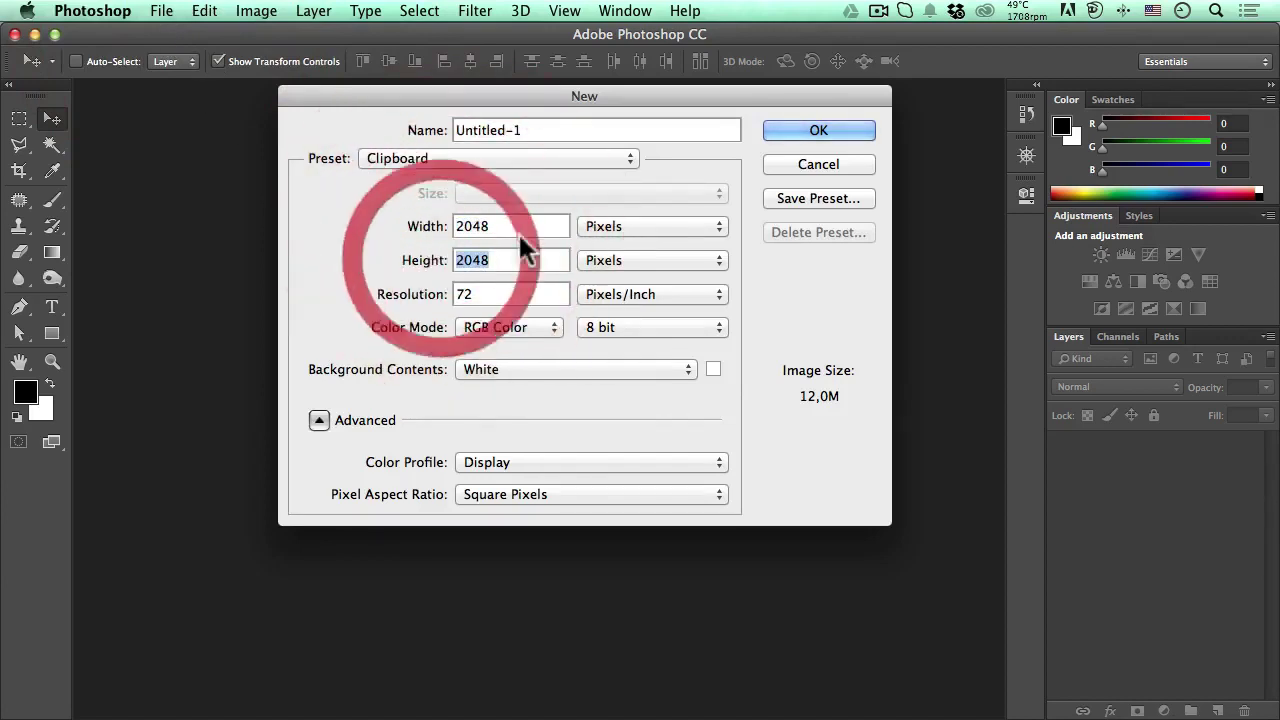
double_click(480, 227)
double_click(452, 259)
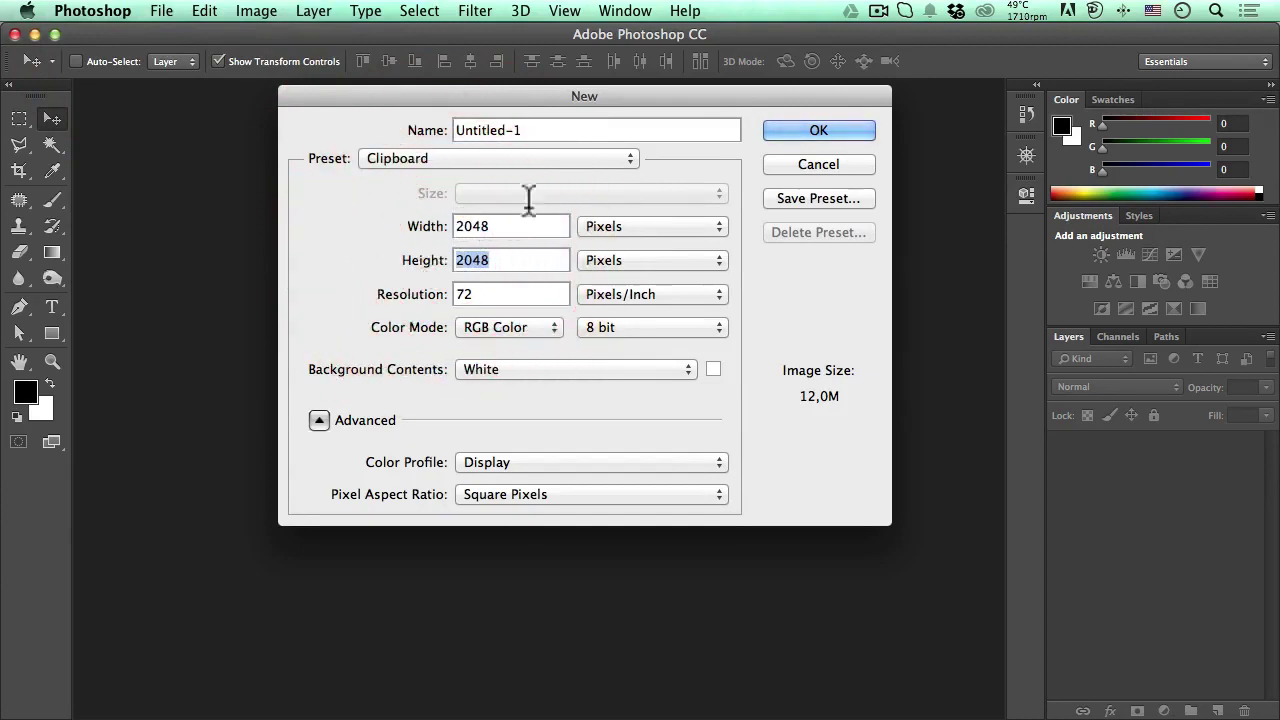
double_click(470, 130)
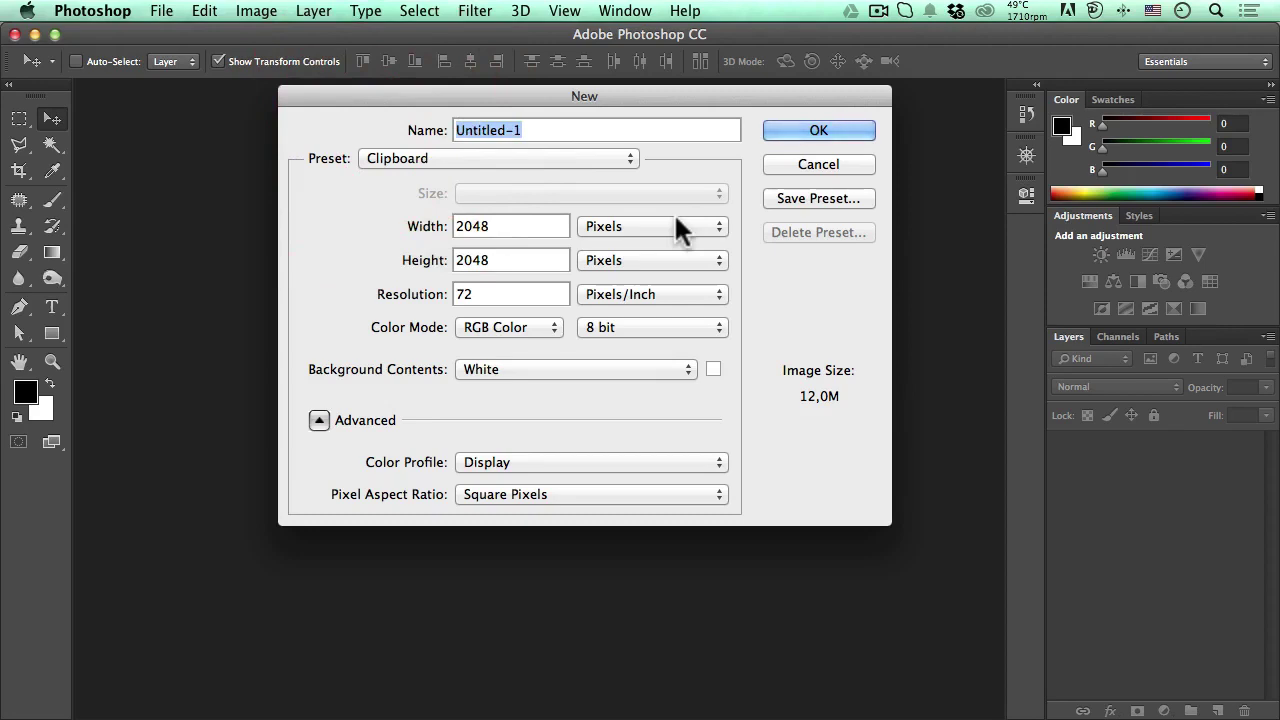
type("Brazuca")
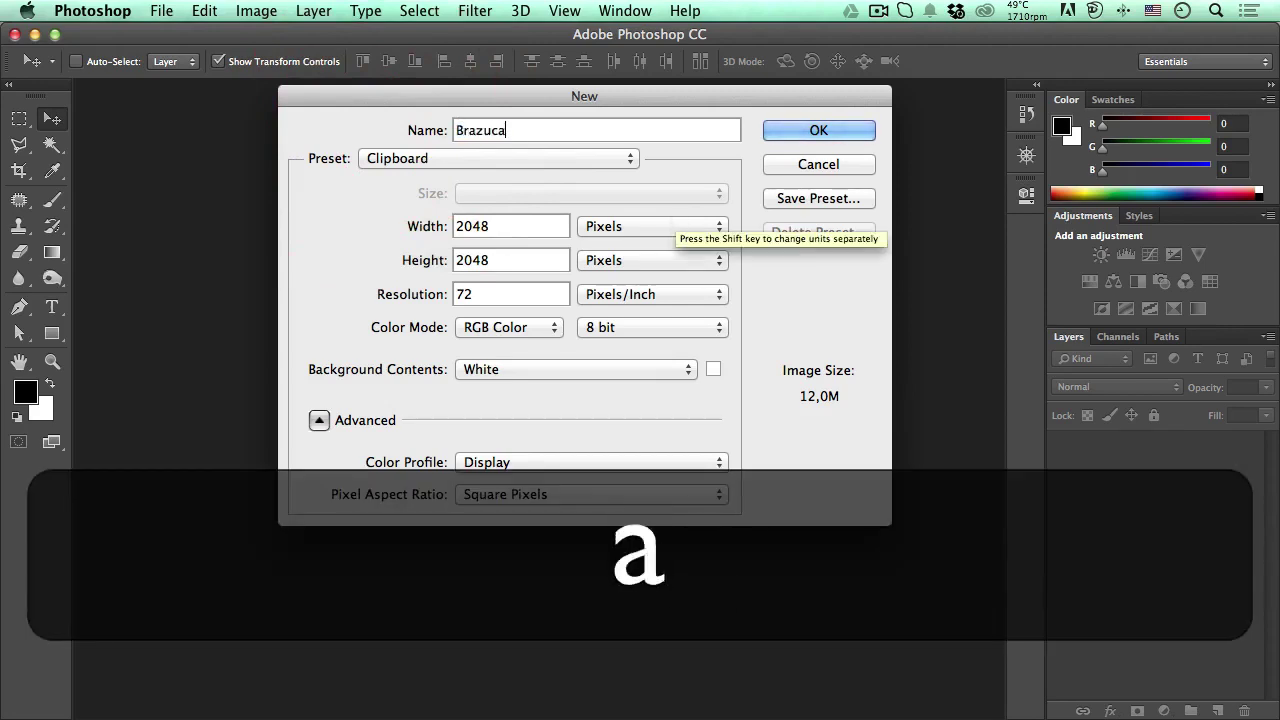
type(" ball")
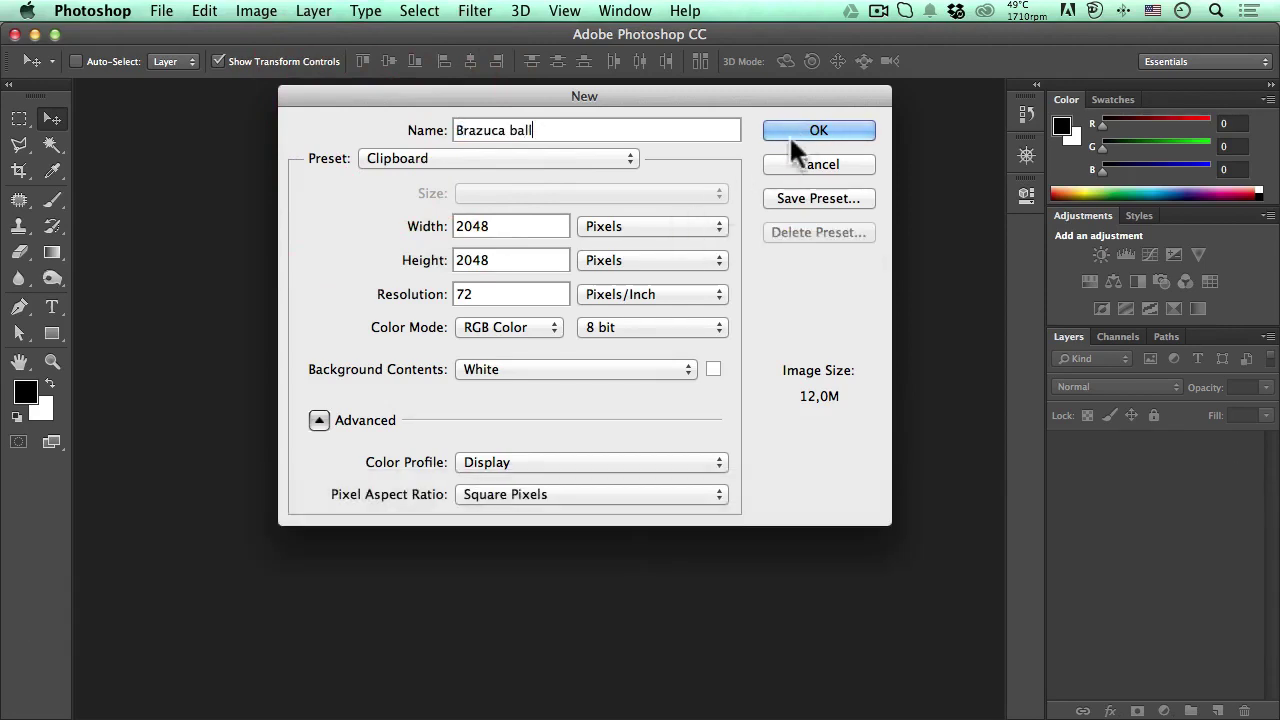
left_click(795, 132)
left_click(205, 11)
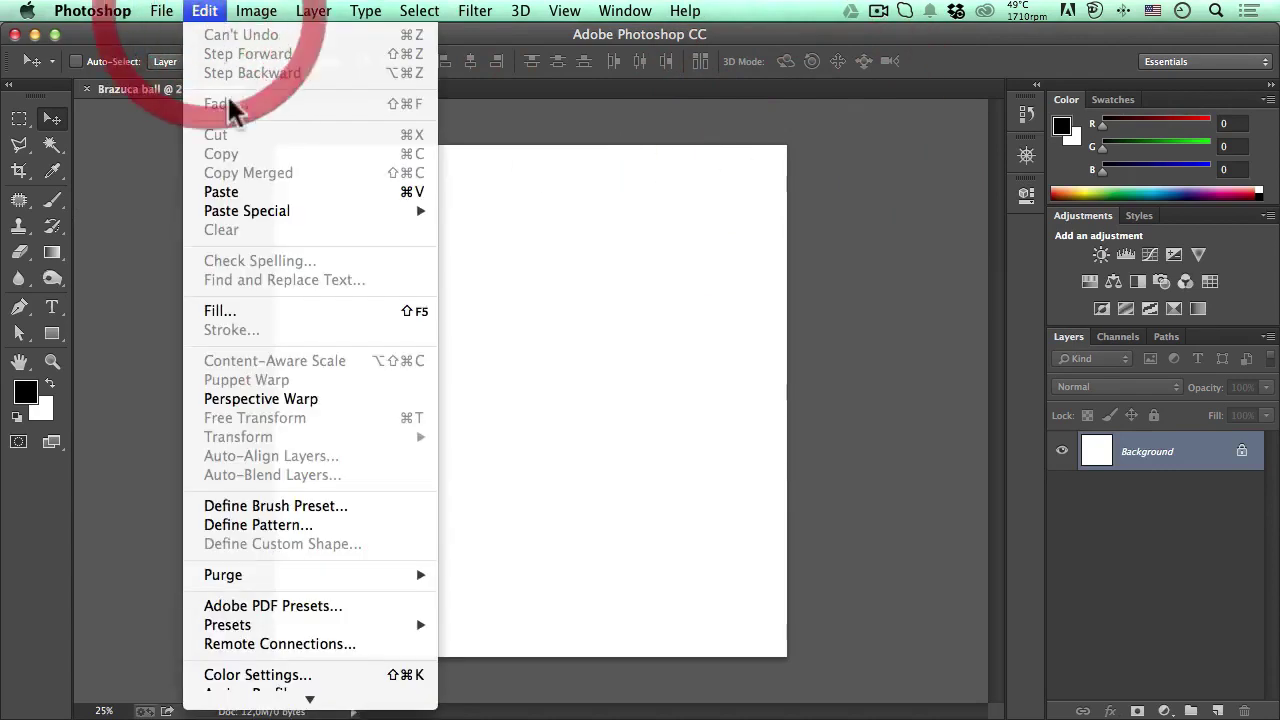
Paste the Brazuca pattern and create a 'Brazuca Texts' folder inside the Cinema 4D project folder
left_click(272, 192)
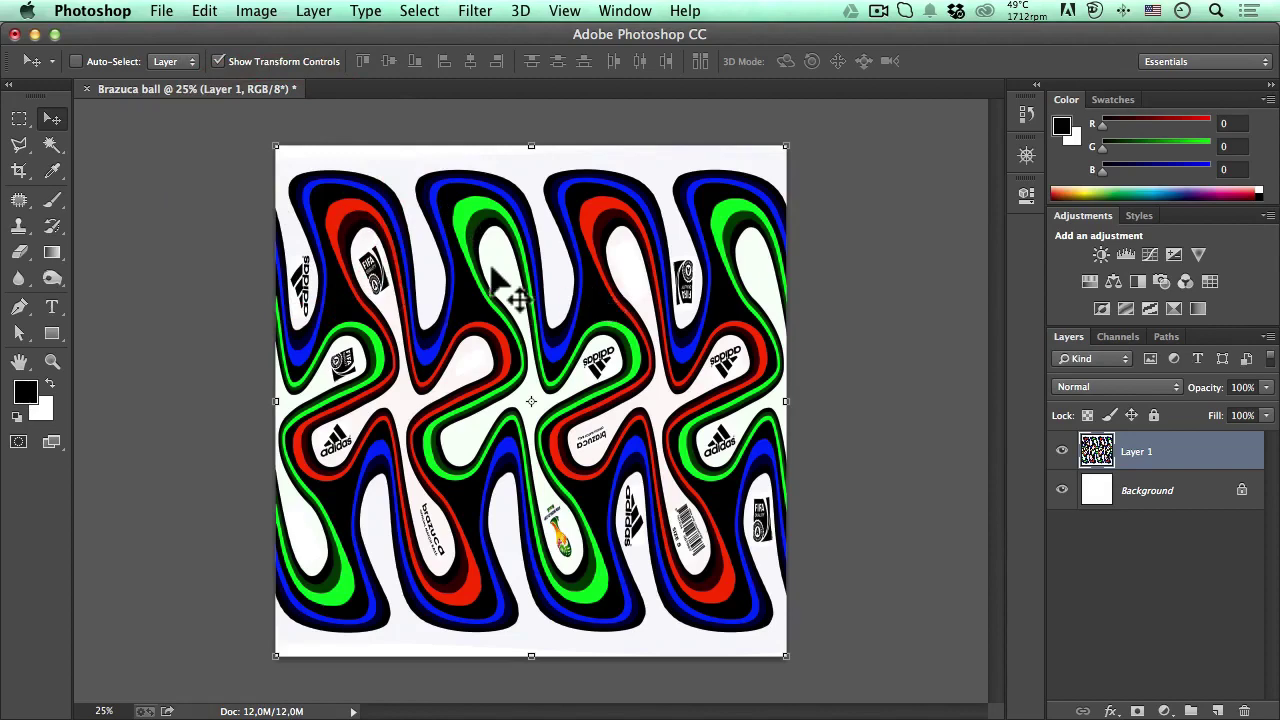
left_click(158, 12)
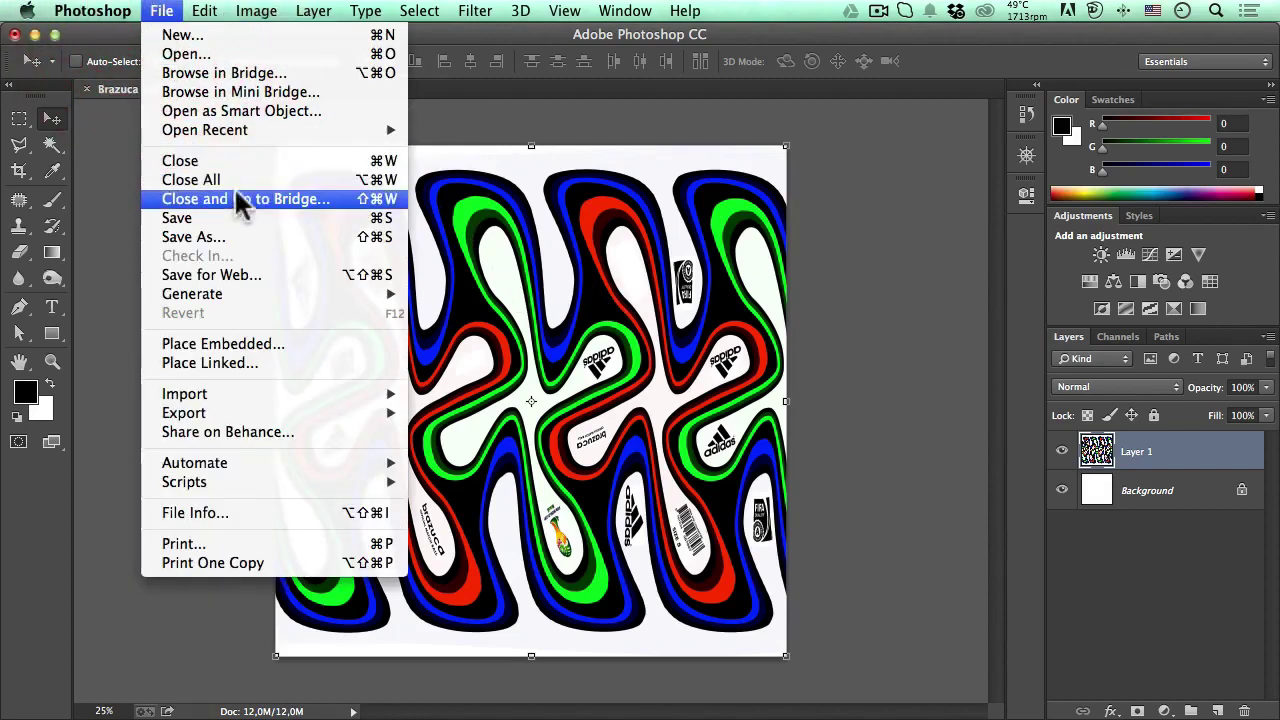
left_click(247, 241)
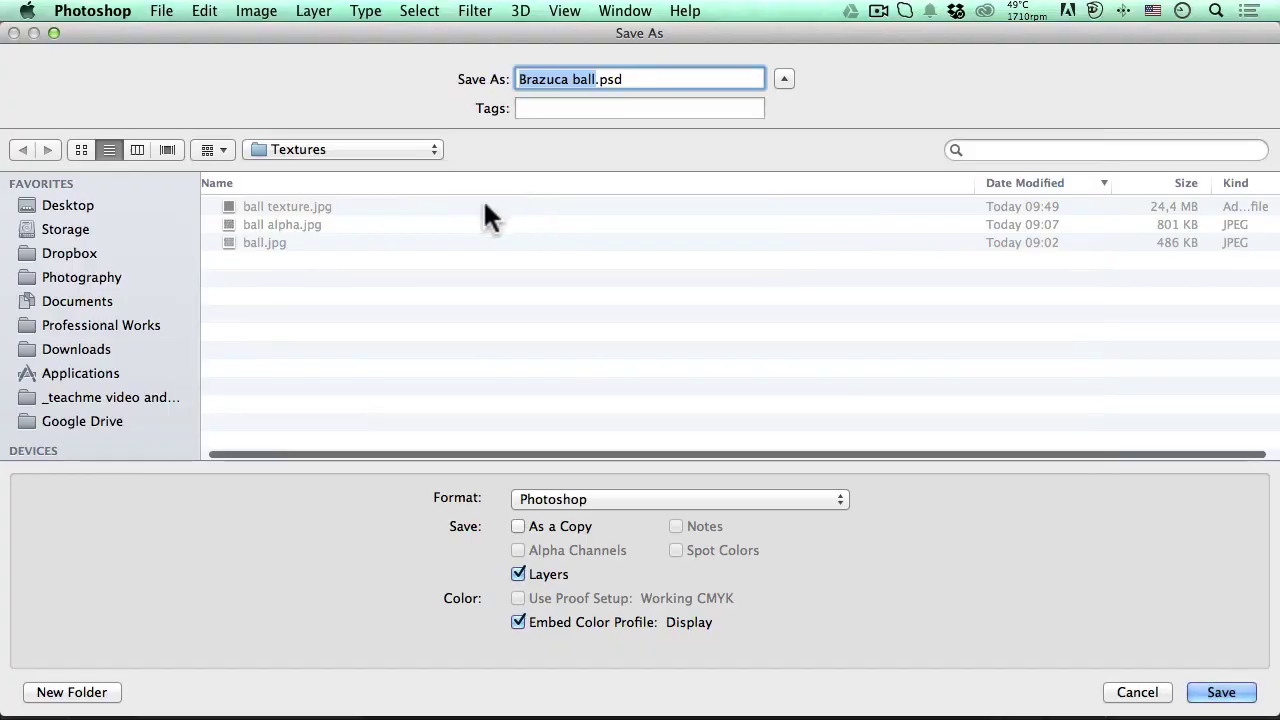
left_click(302, 151)
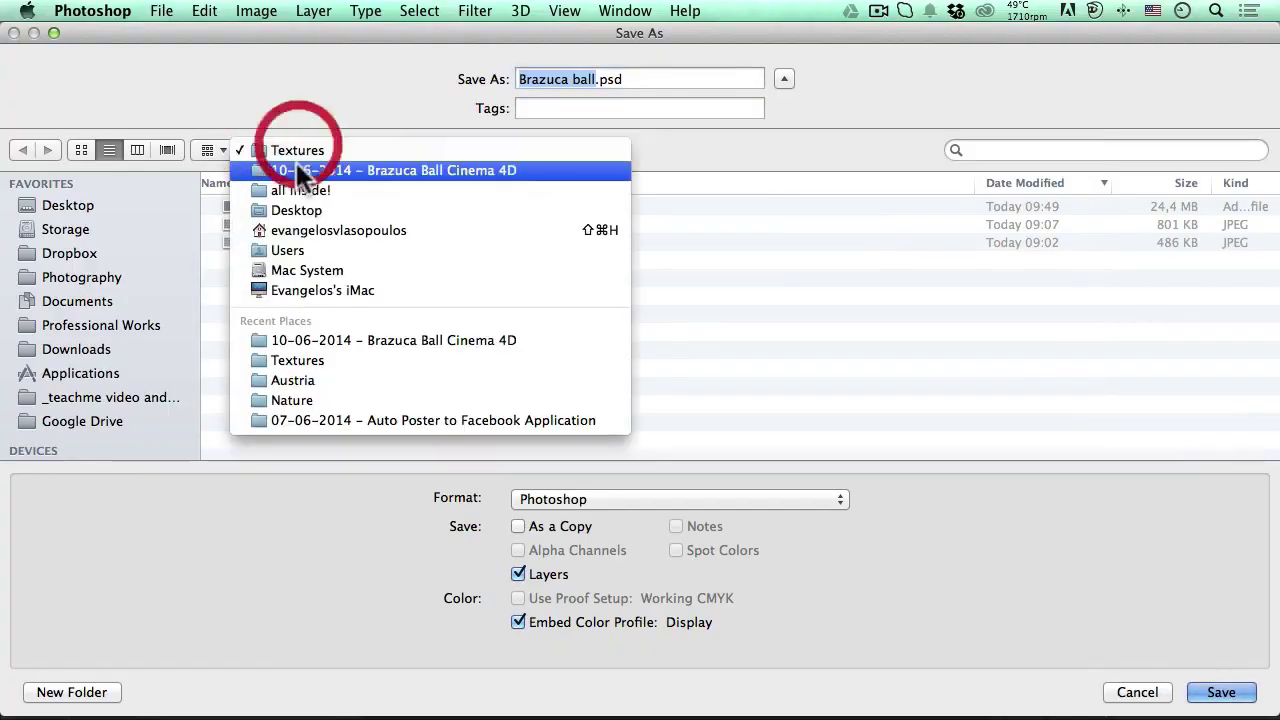
left_click(295, 164)
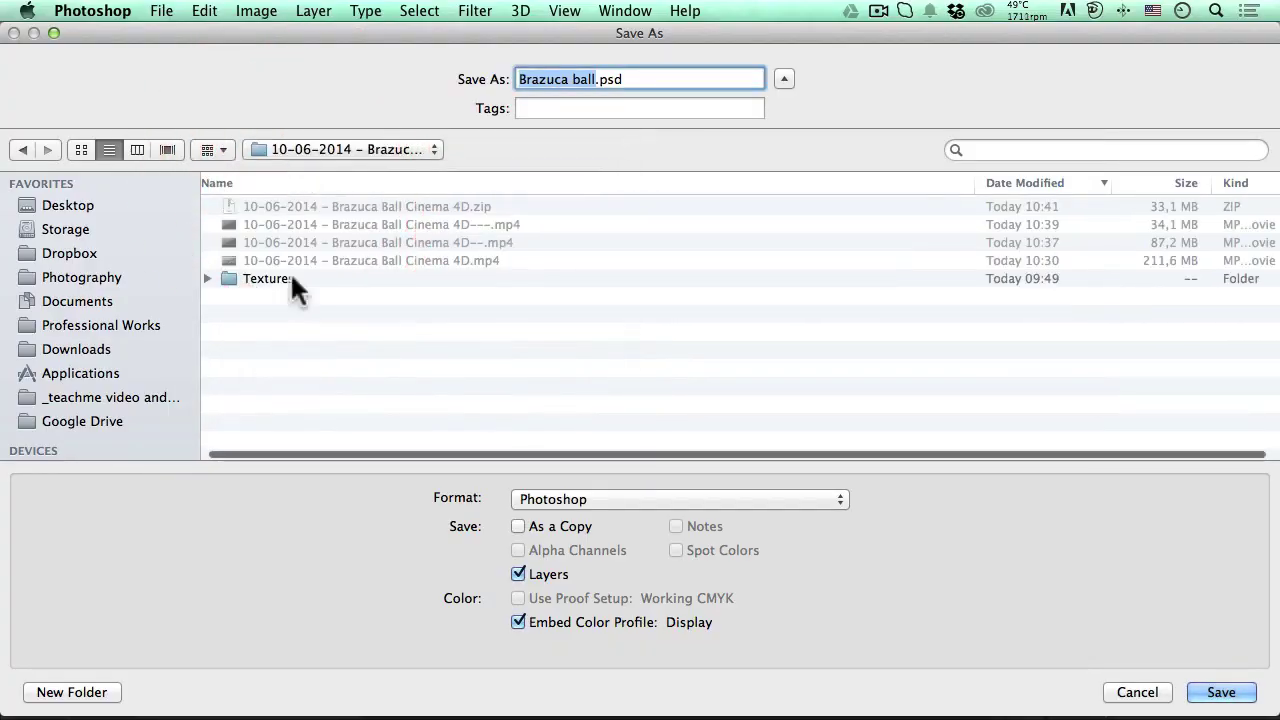
left_click(102, 693)
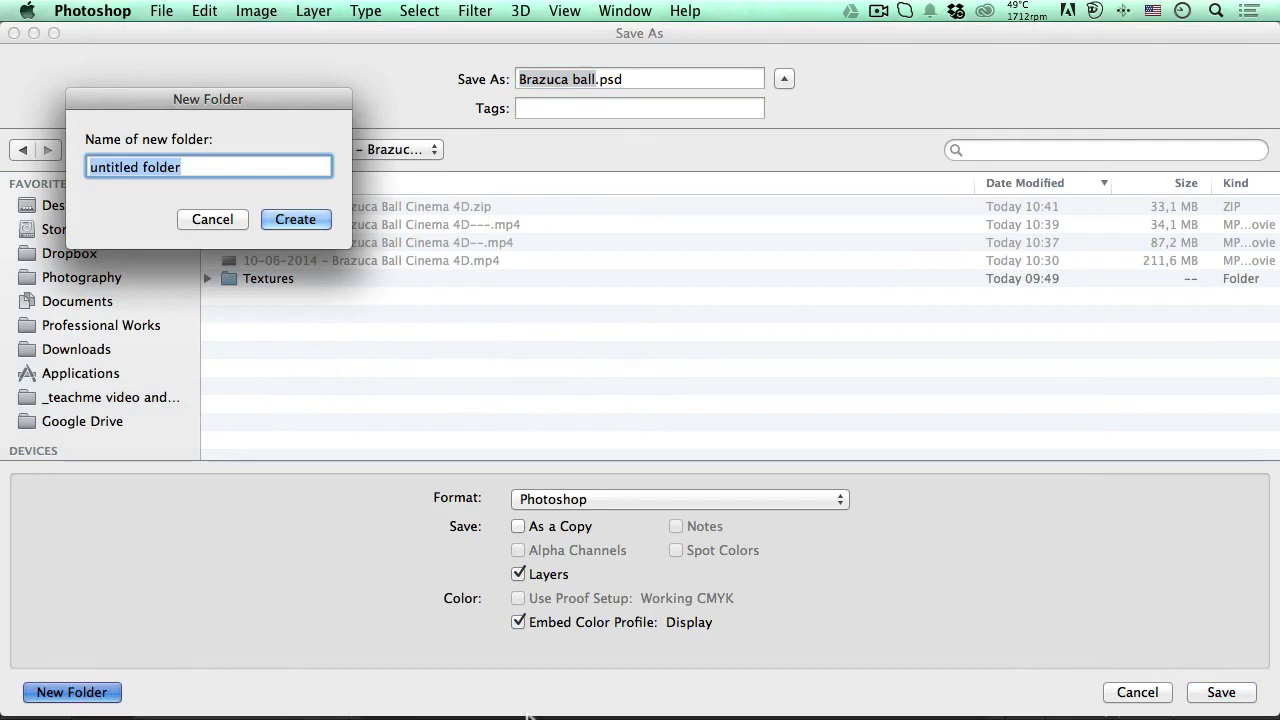
type("Brazuca Text")
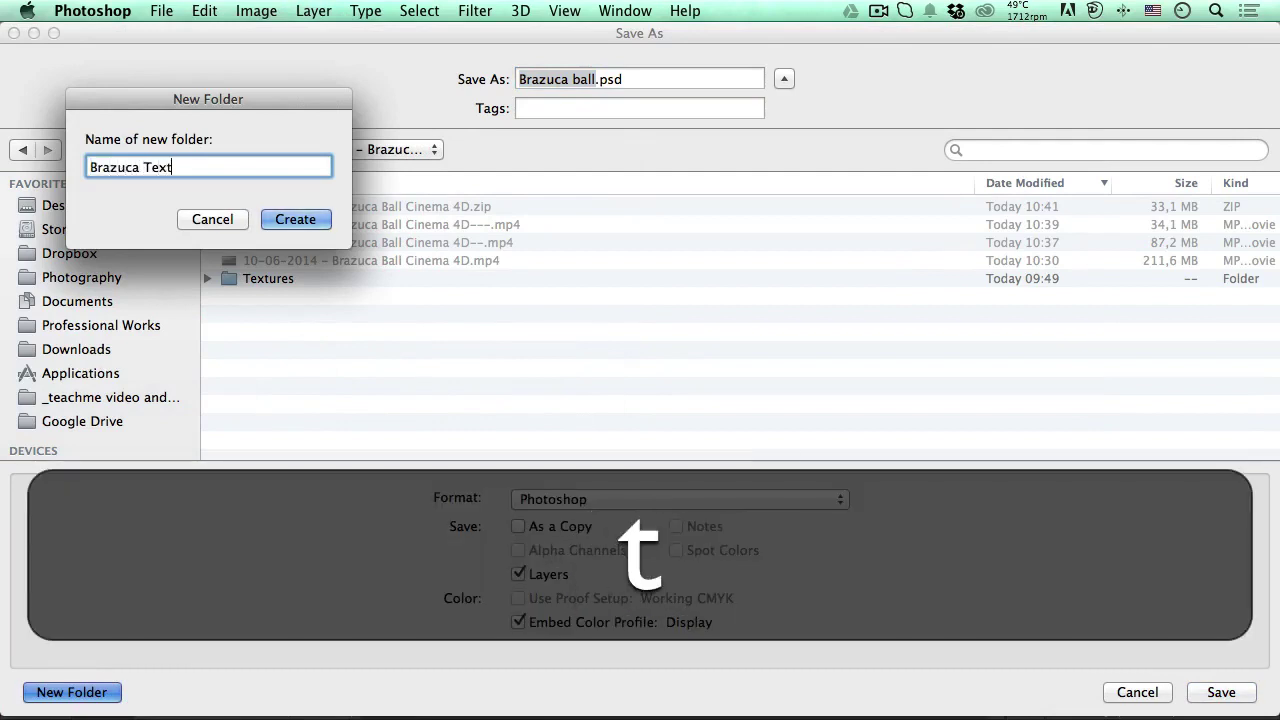
key("BackSpace")
type("ts")
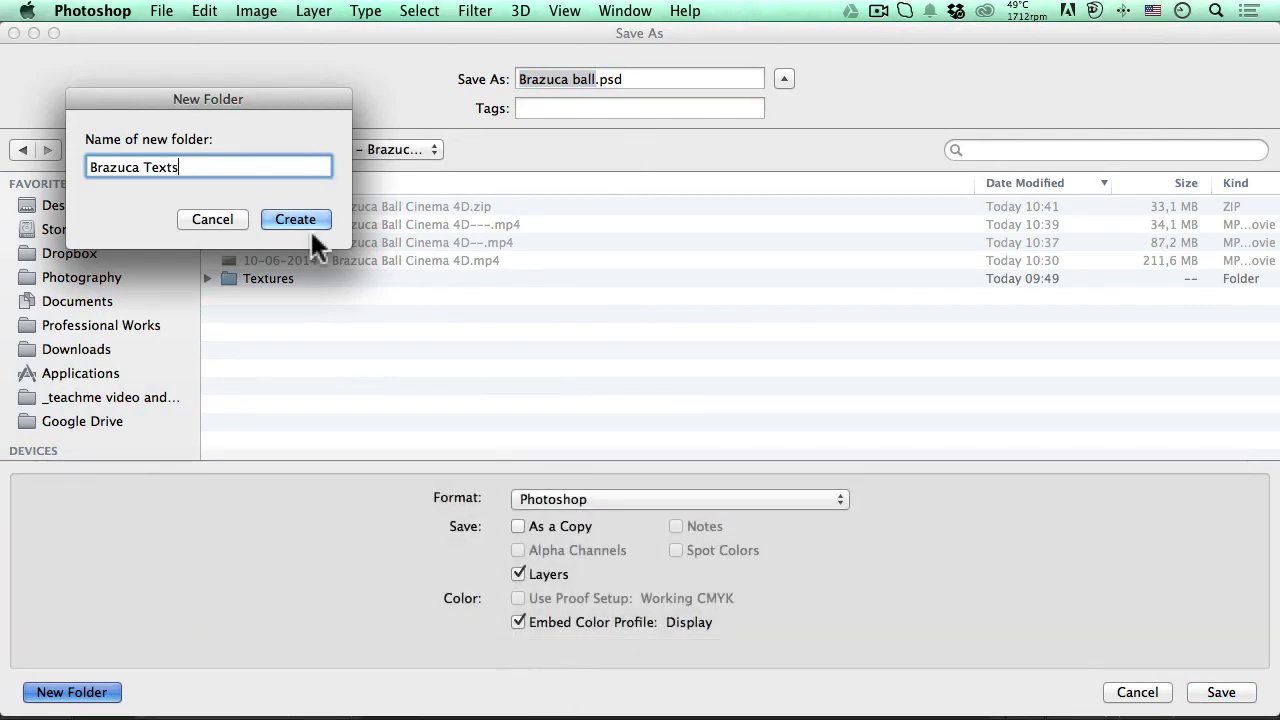
left_click(296, 219)
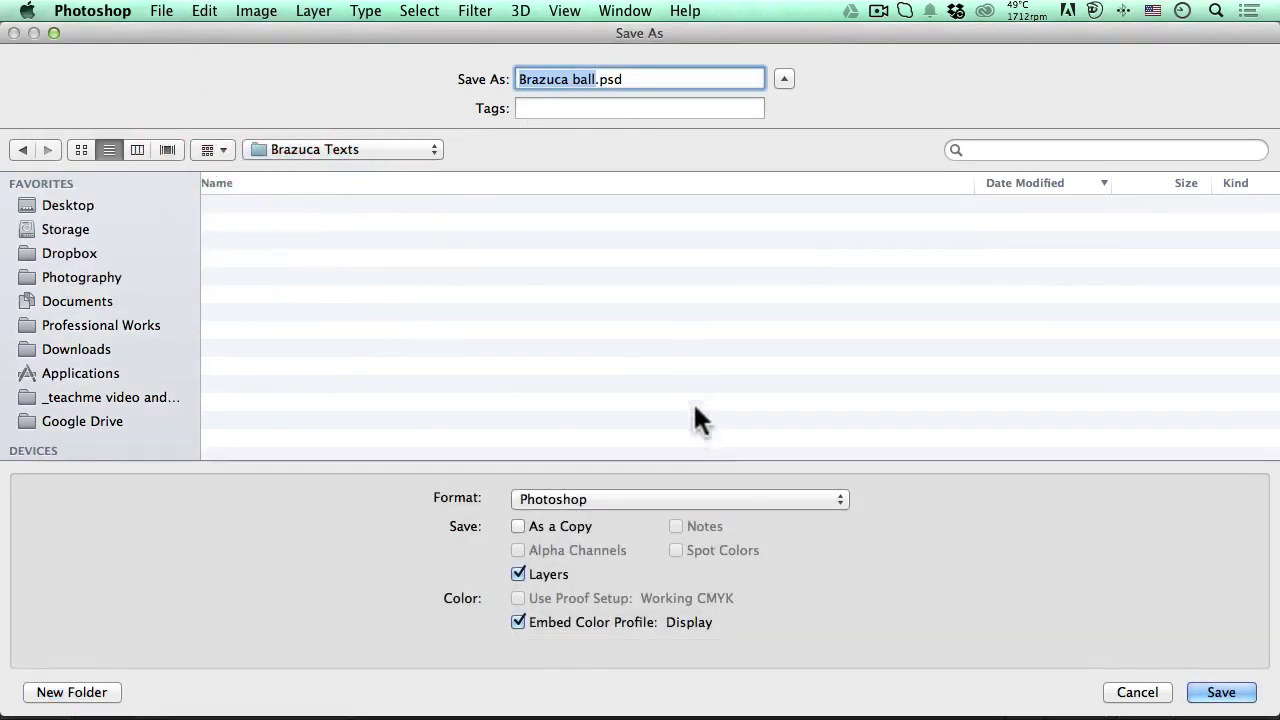
Save it as a maximum-quality JPEG named 'Brazuca ball design'
left_click(700, 498)
left_click(720, 628)
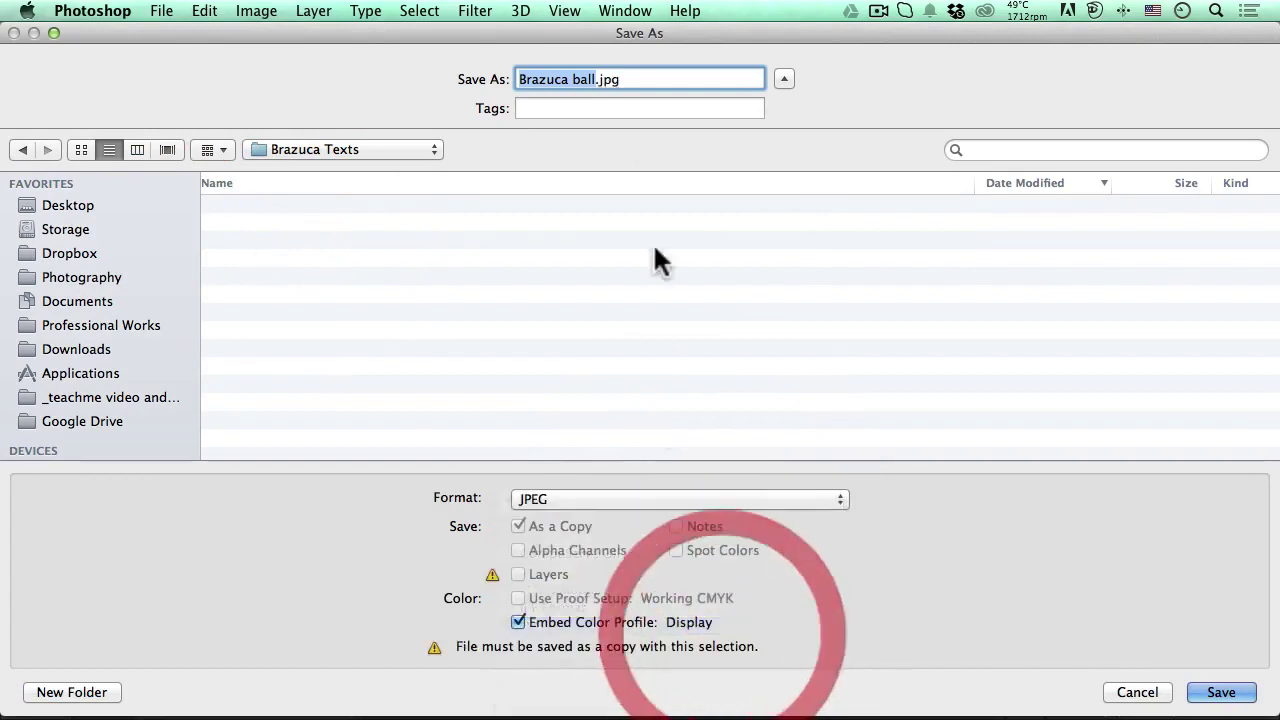
left_click(580, 80)
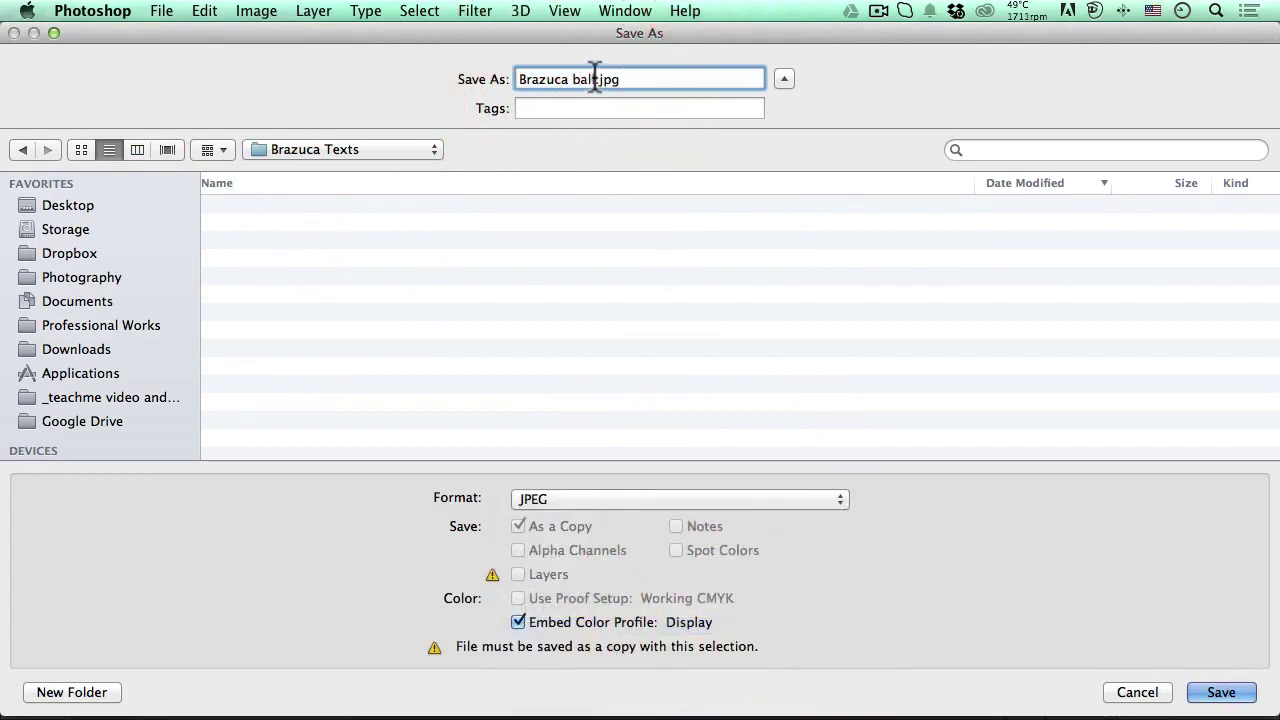
left_click(598, 80)
type("desoi")
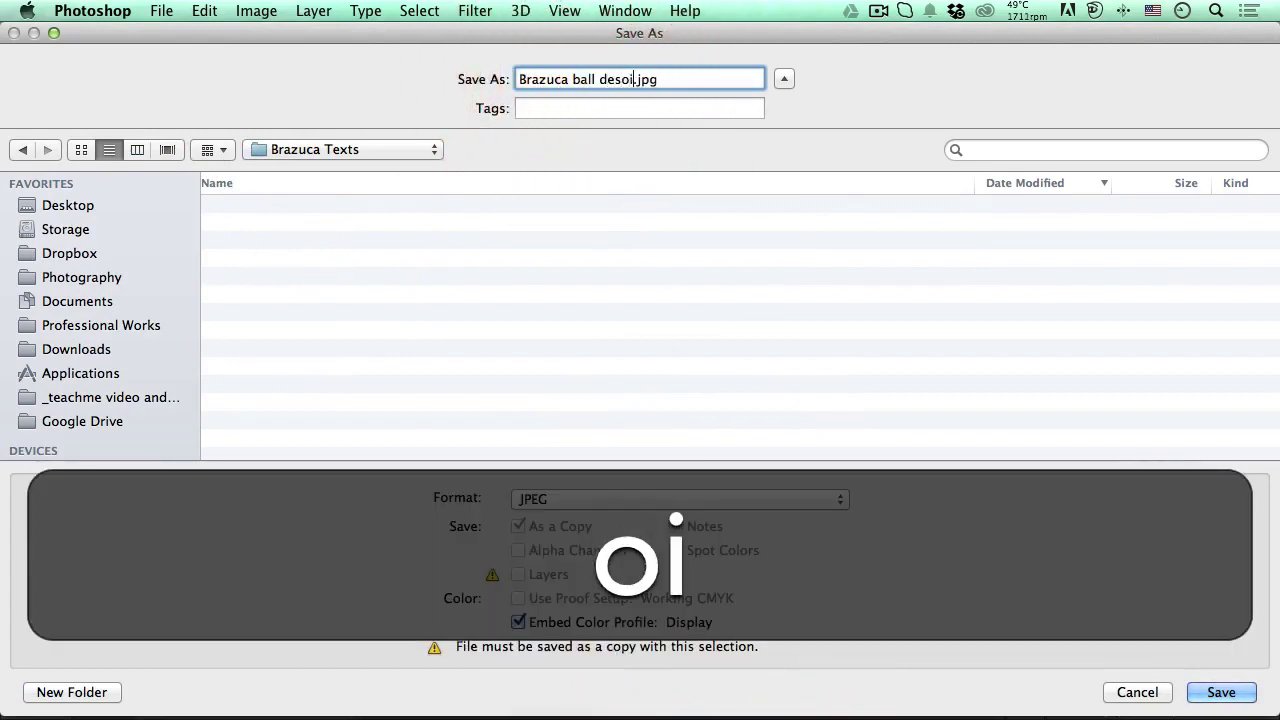
key("BackSpace")
type("igns")
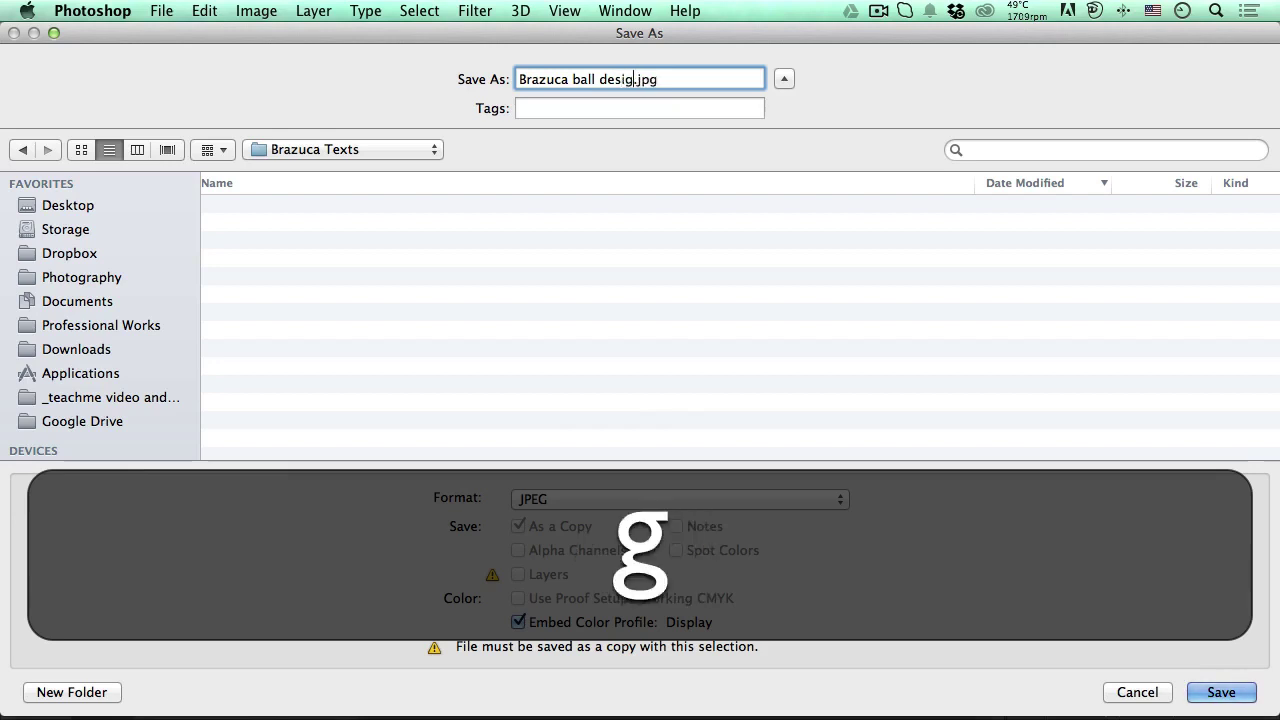
key("BackSpace")
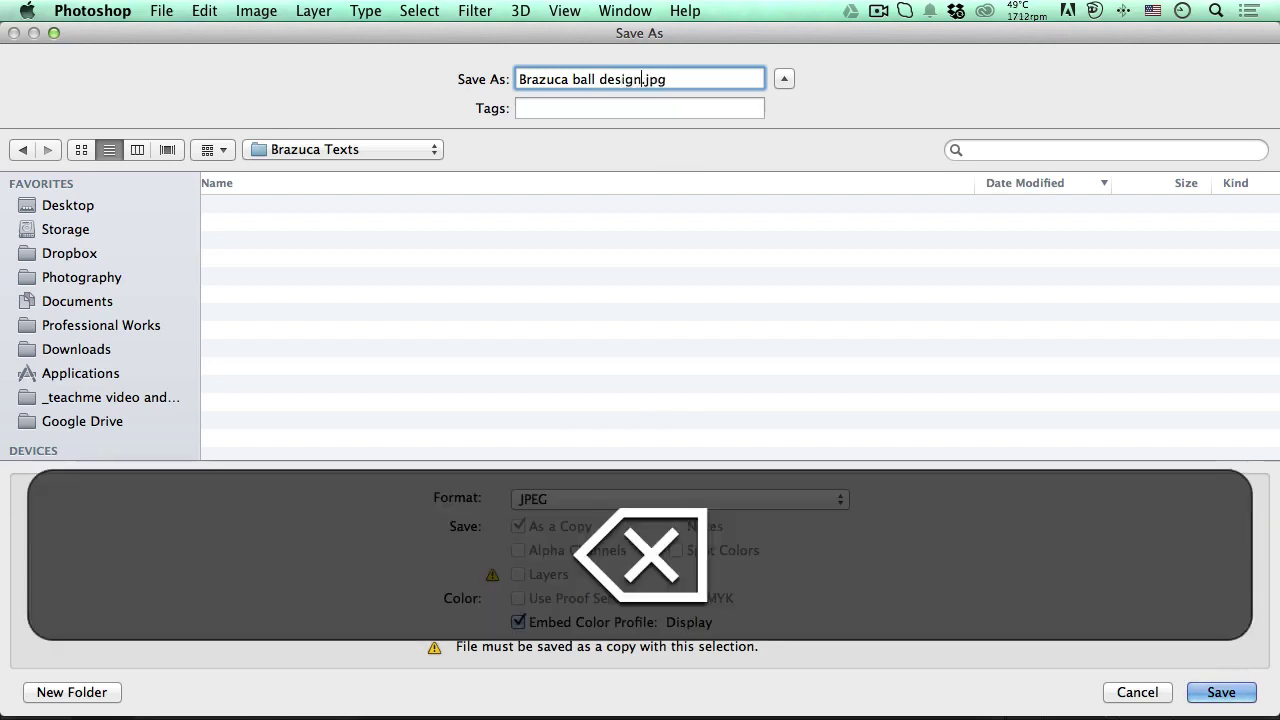
left_click(1218, 692)
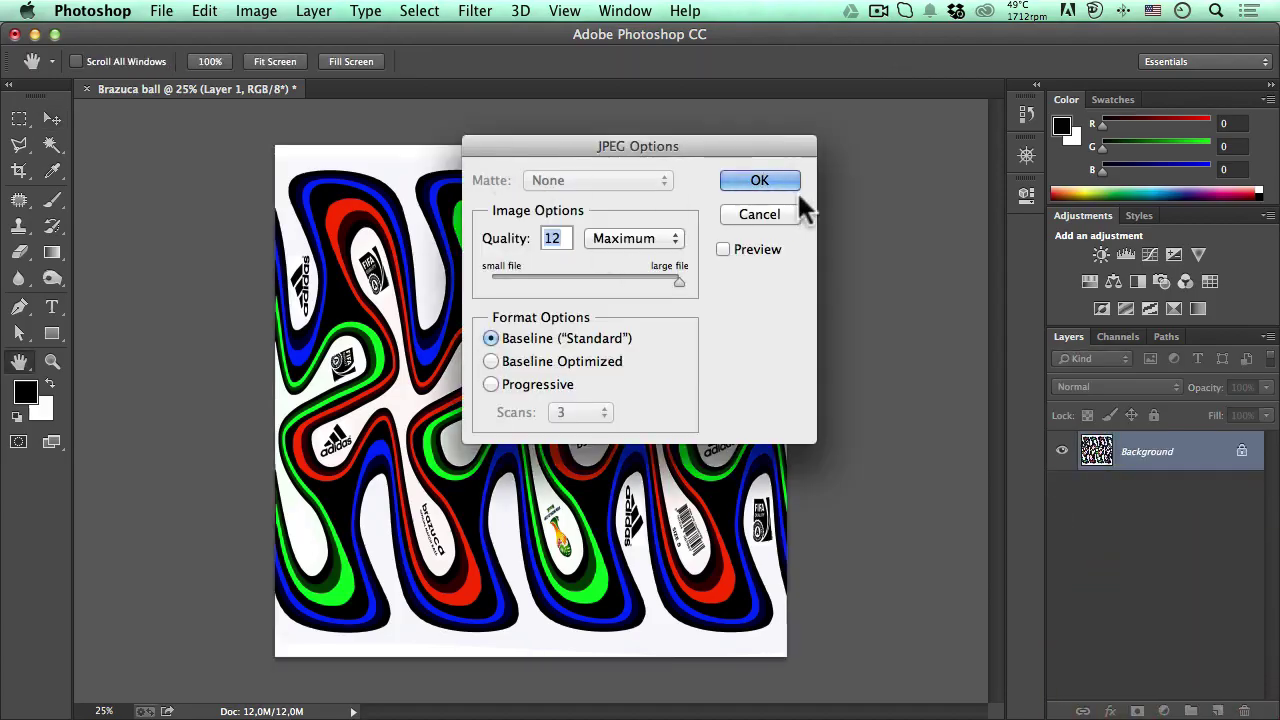
left_click(760, 181)
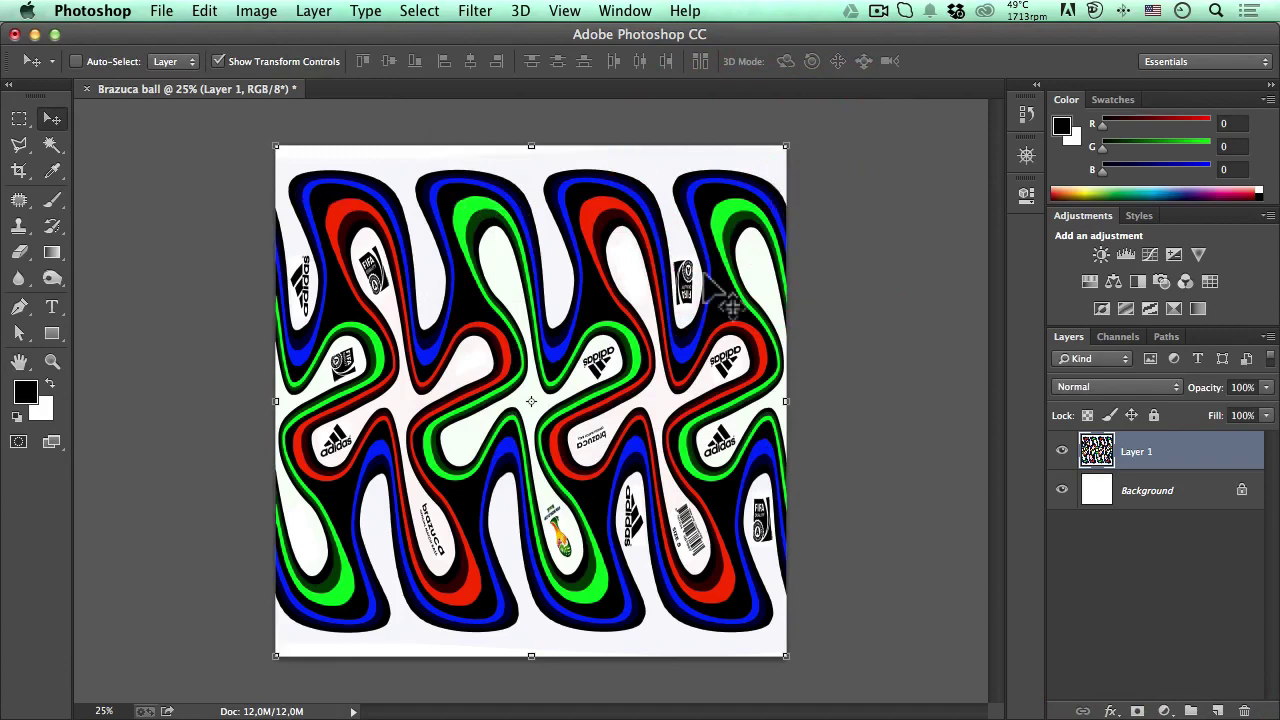
Select all white areas with Color Range, then invert the selection to the coloured bands
left_click(419, 11)
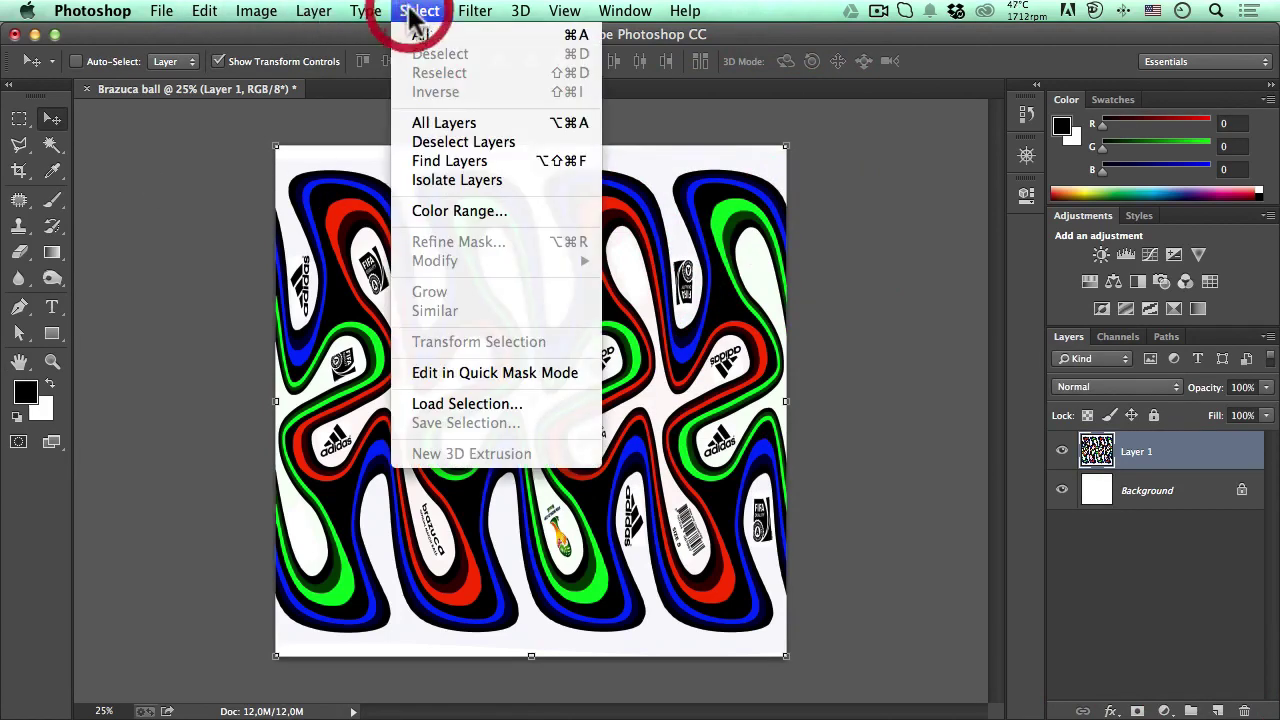
left_click(491, 210)
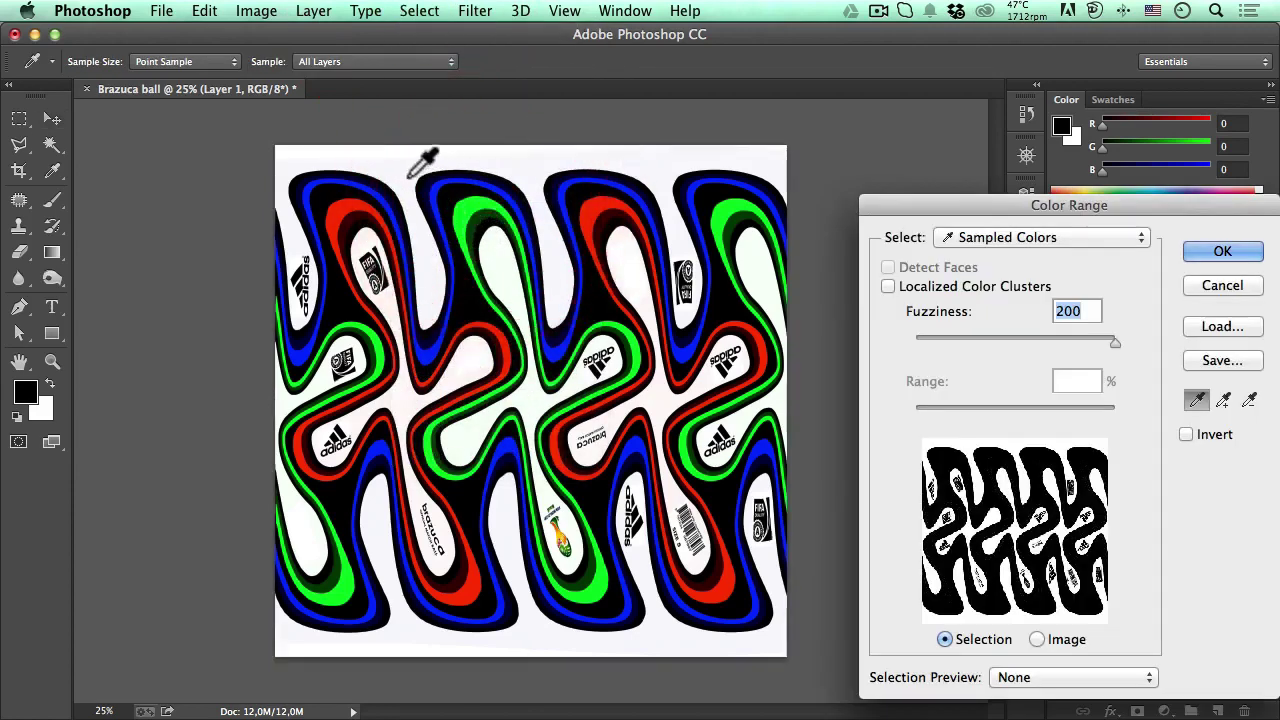
left_click(397, 167)
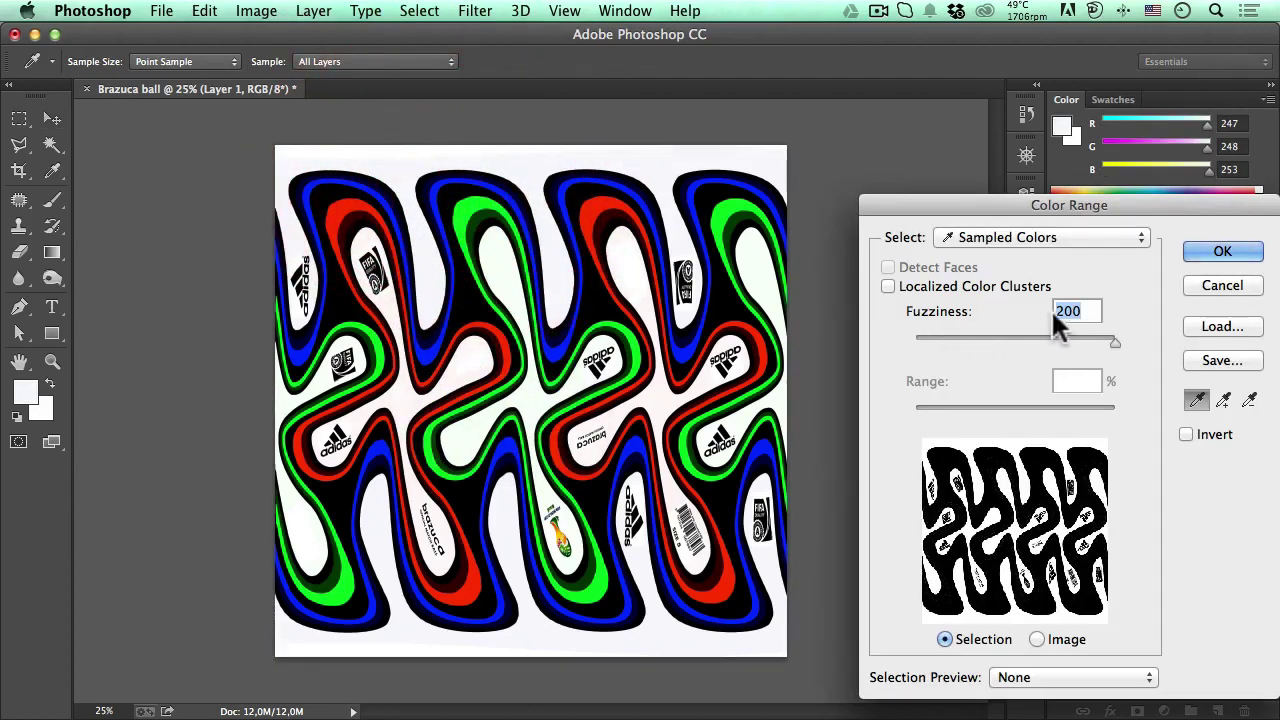
left_click_drag(1157, 206, 1067, 156)
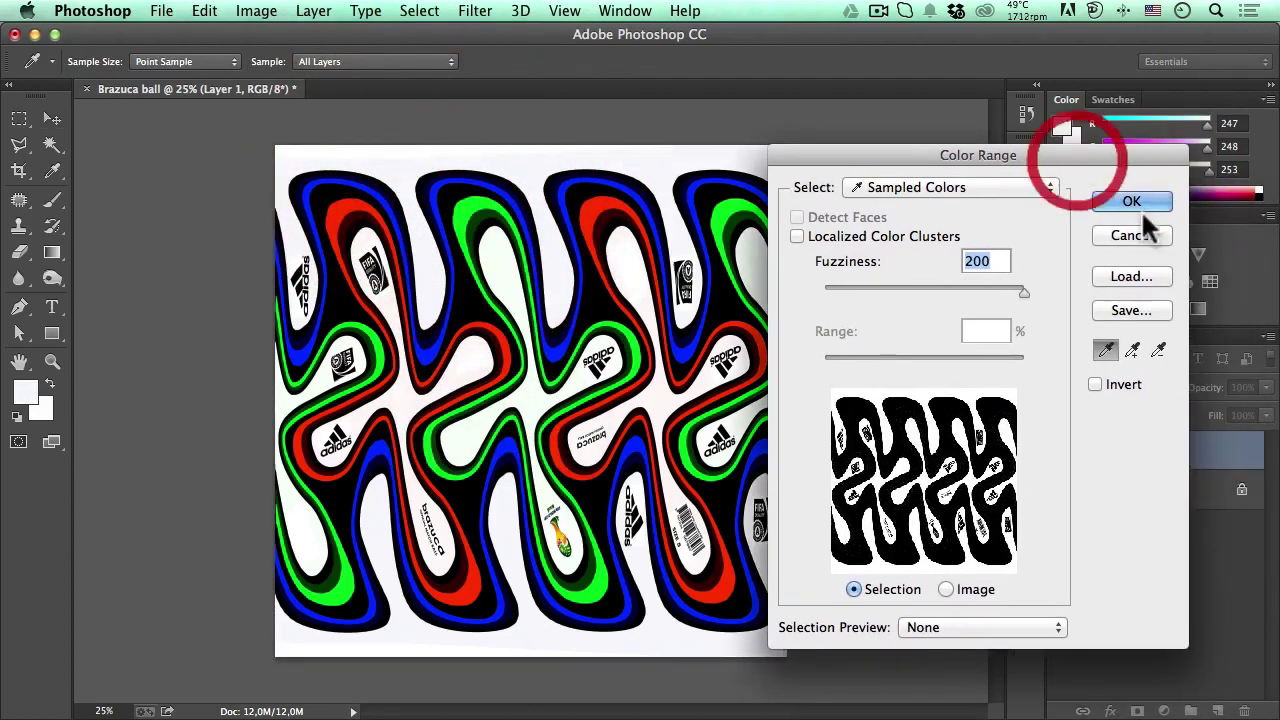
left_click(1129, 200)
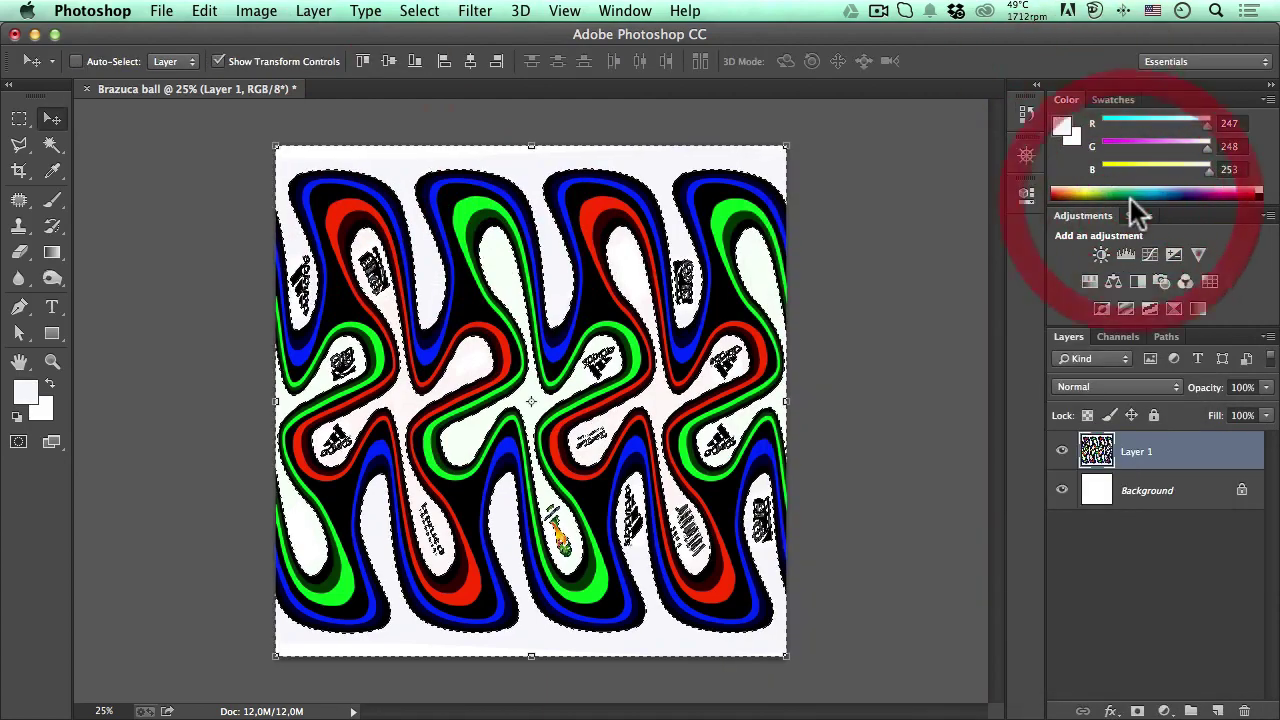
left_click(420, 11)
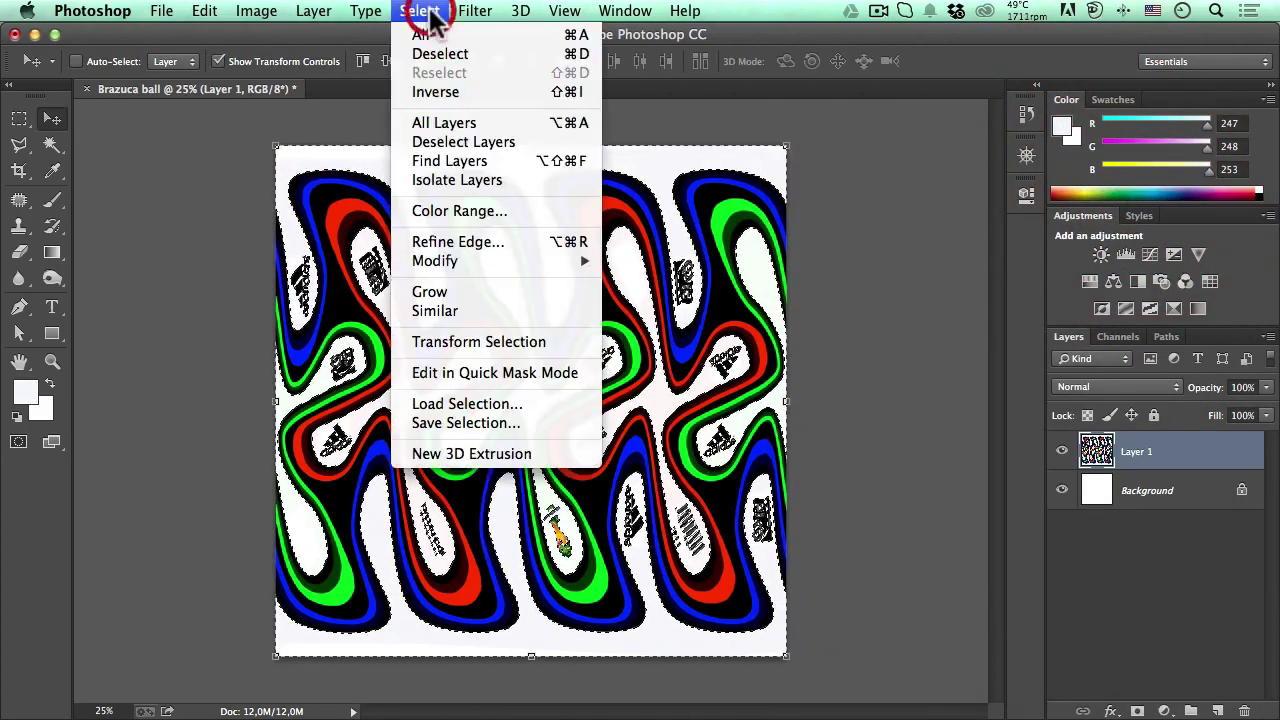
left_click(453, 91)
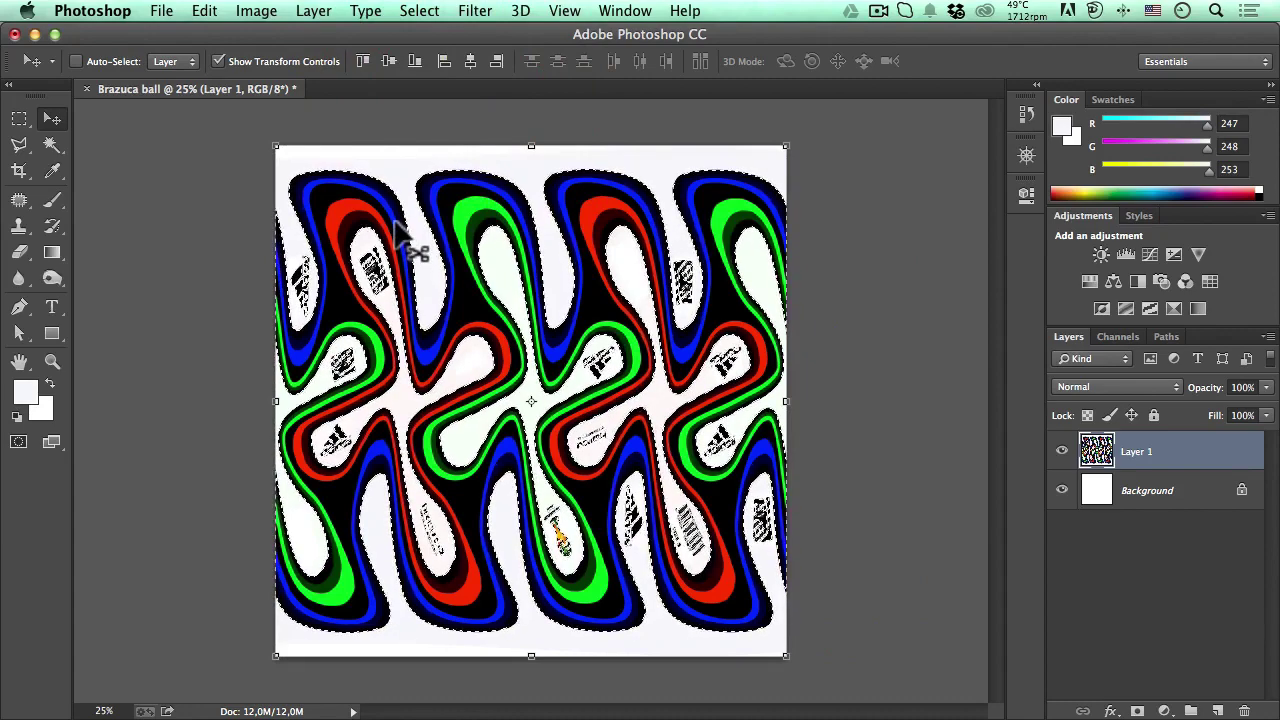
Fill the selected coloured bands with black and deselect
left_click(205, 12)
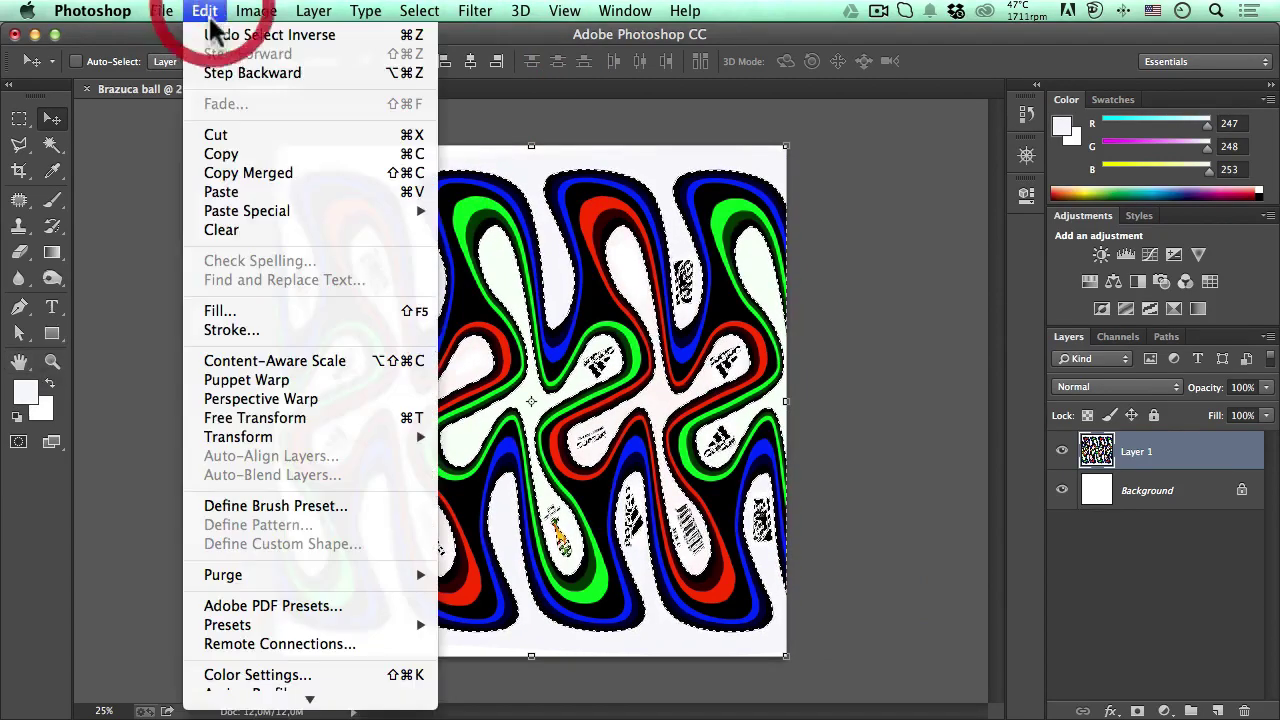
left_click(262, 314)
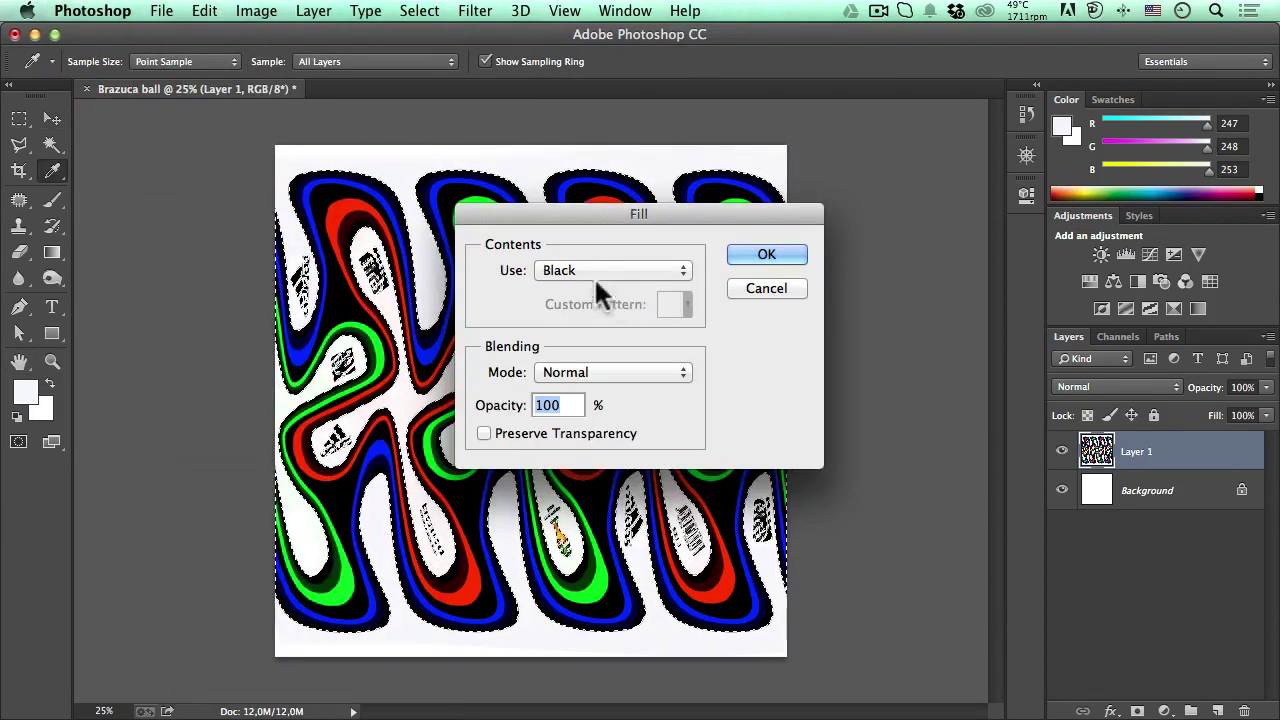
left_click(568, 269)
left_click(568, 268)
left_click(768, 253)
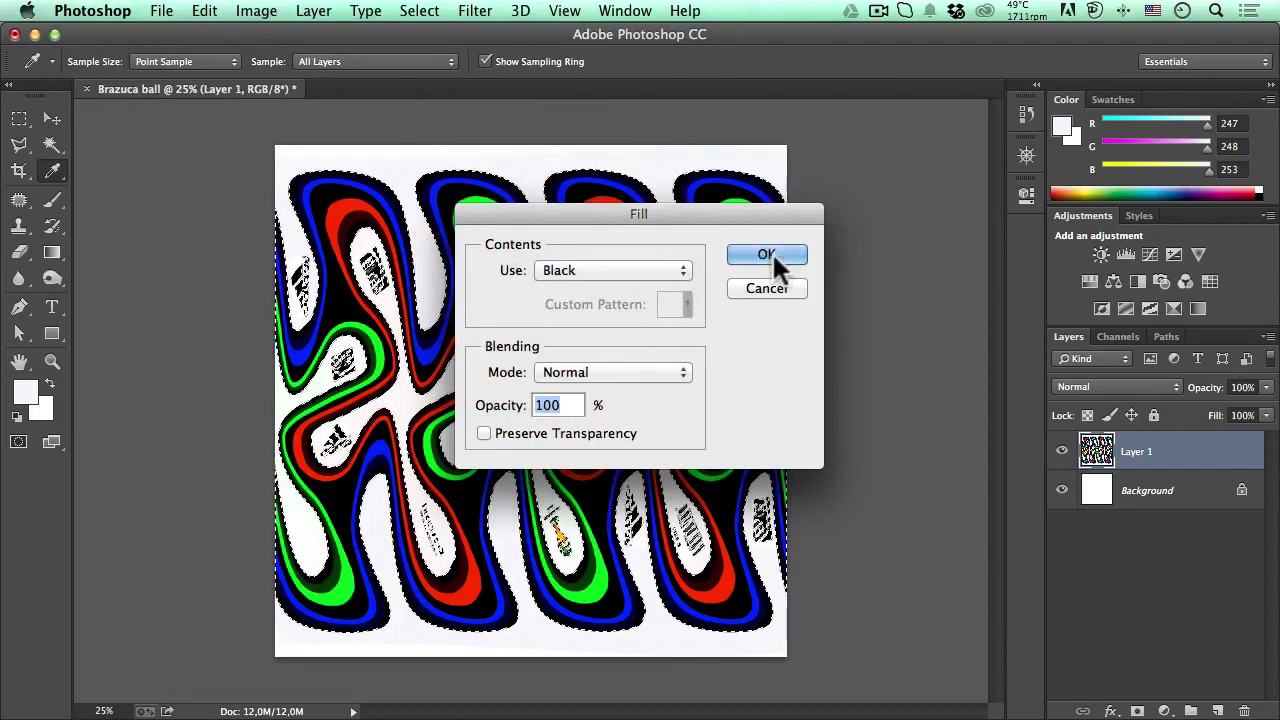
key("v")
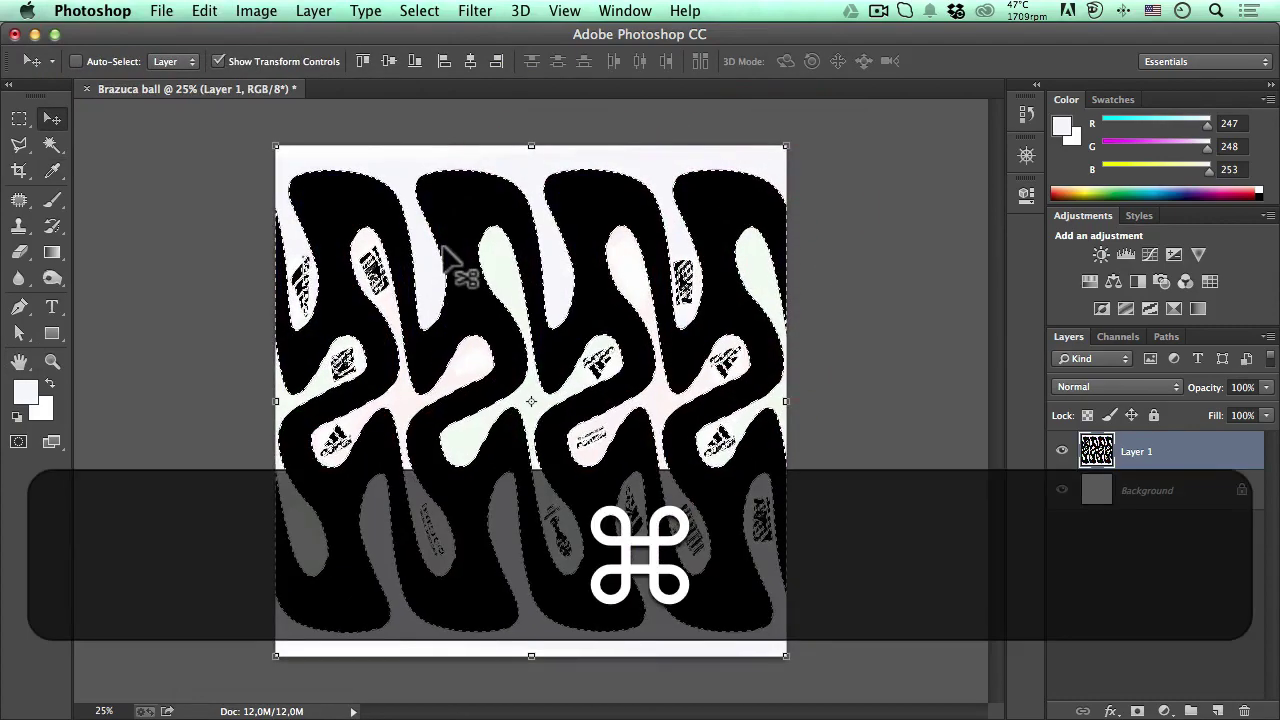
key("super+d")
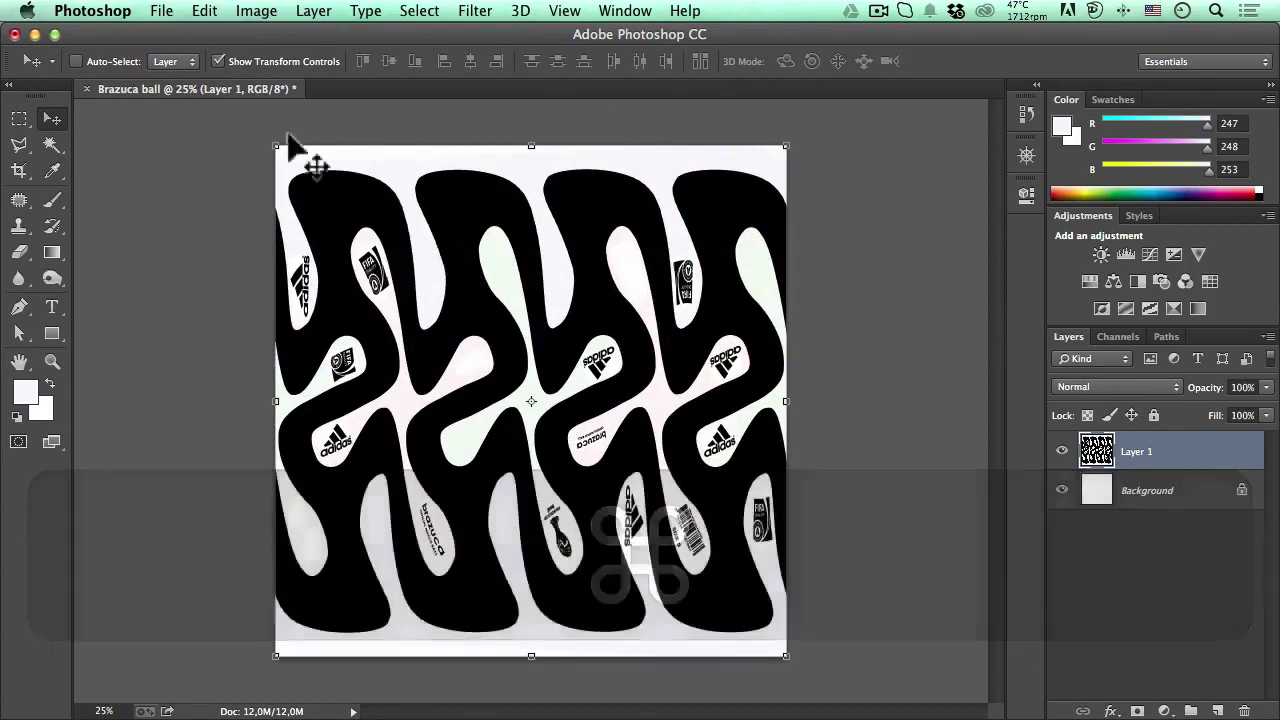
Save a JPEG copy named 'Brazuca ball design alpha' beside the original design file
left_click(145, 12)
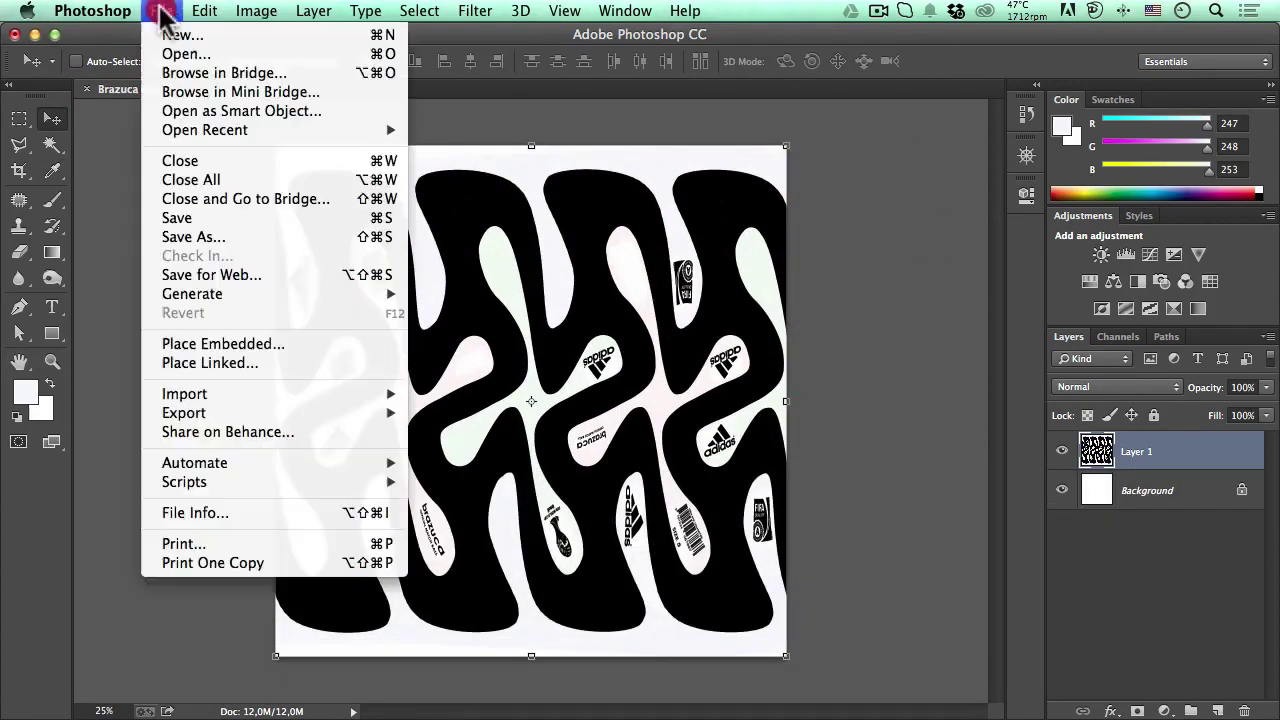
left_click(237, 236)
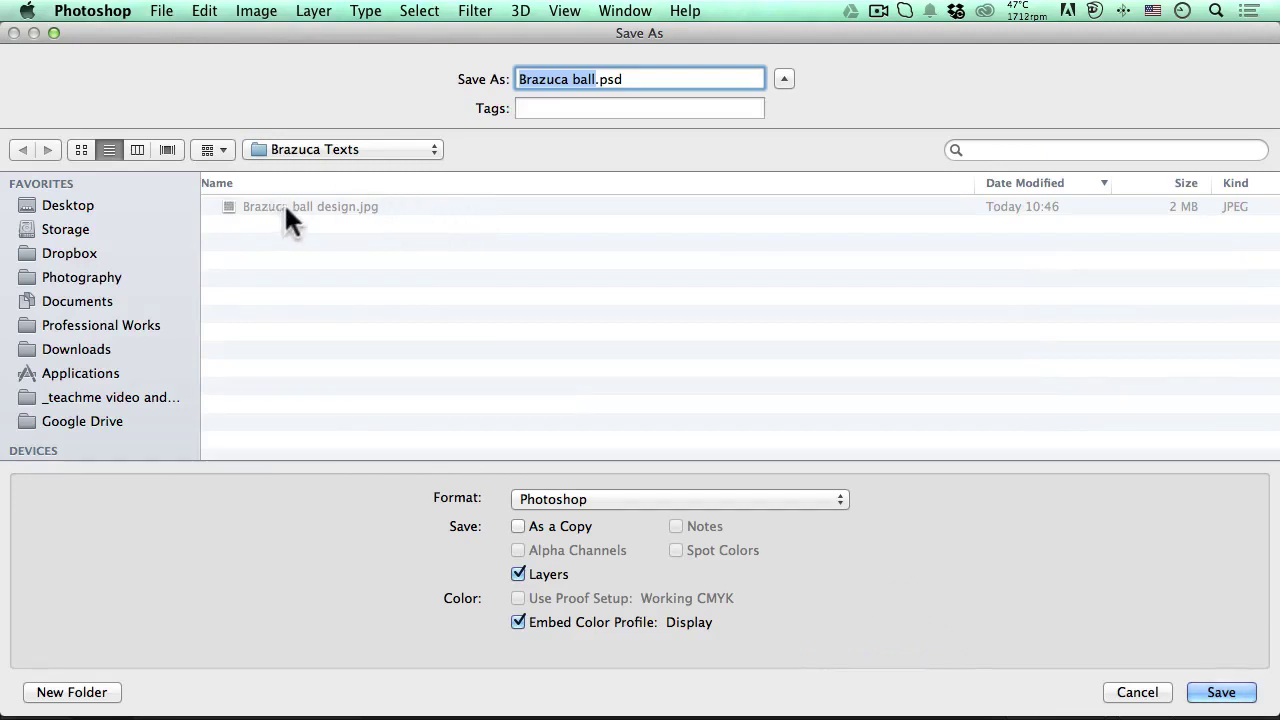
left_click(286, 205)
left_click(641, 80)
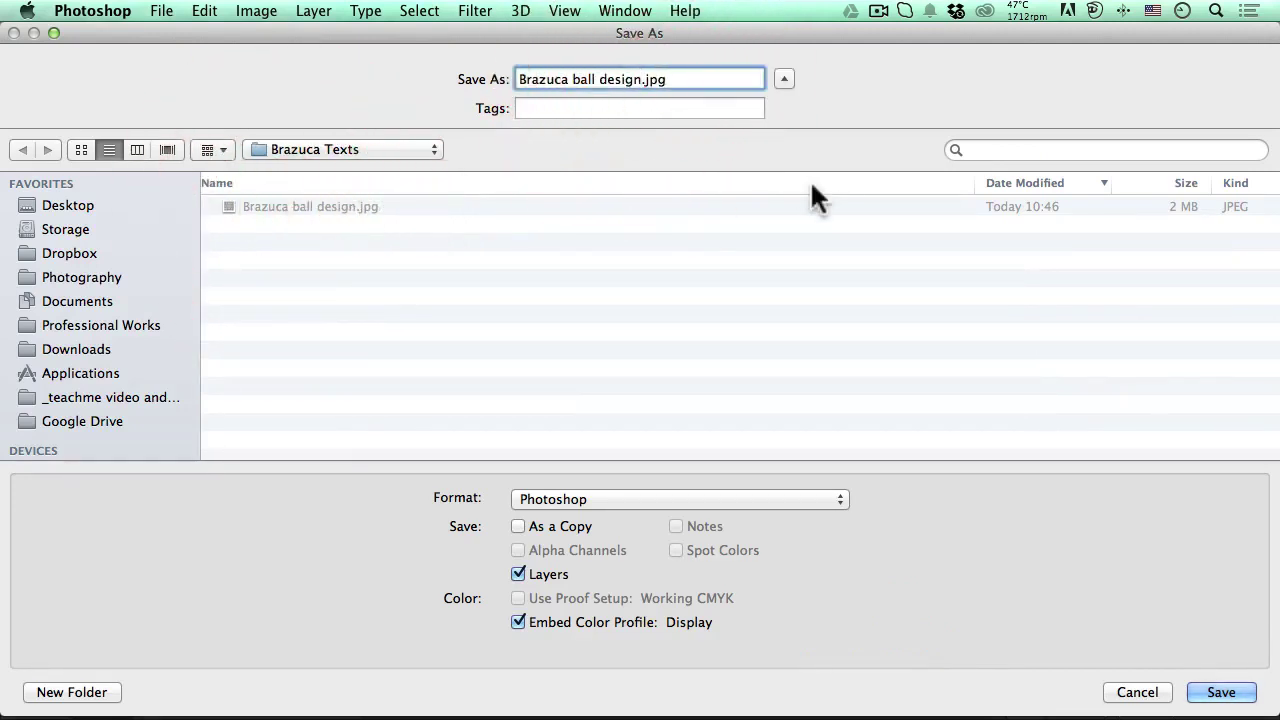
type("alpha")
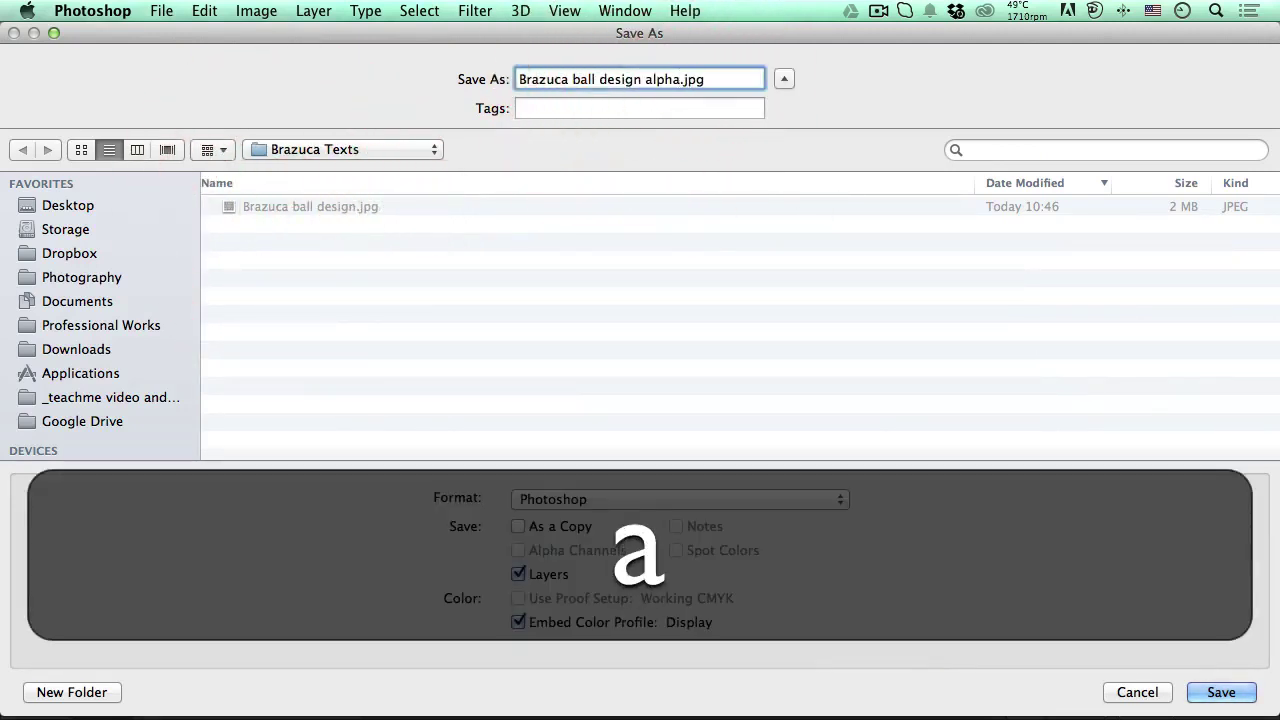
left_click(578, 498)
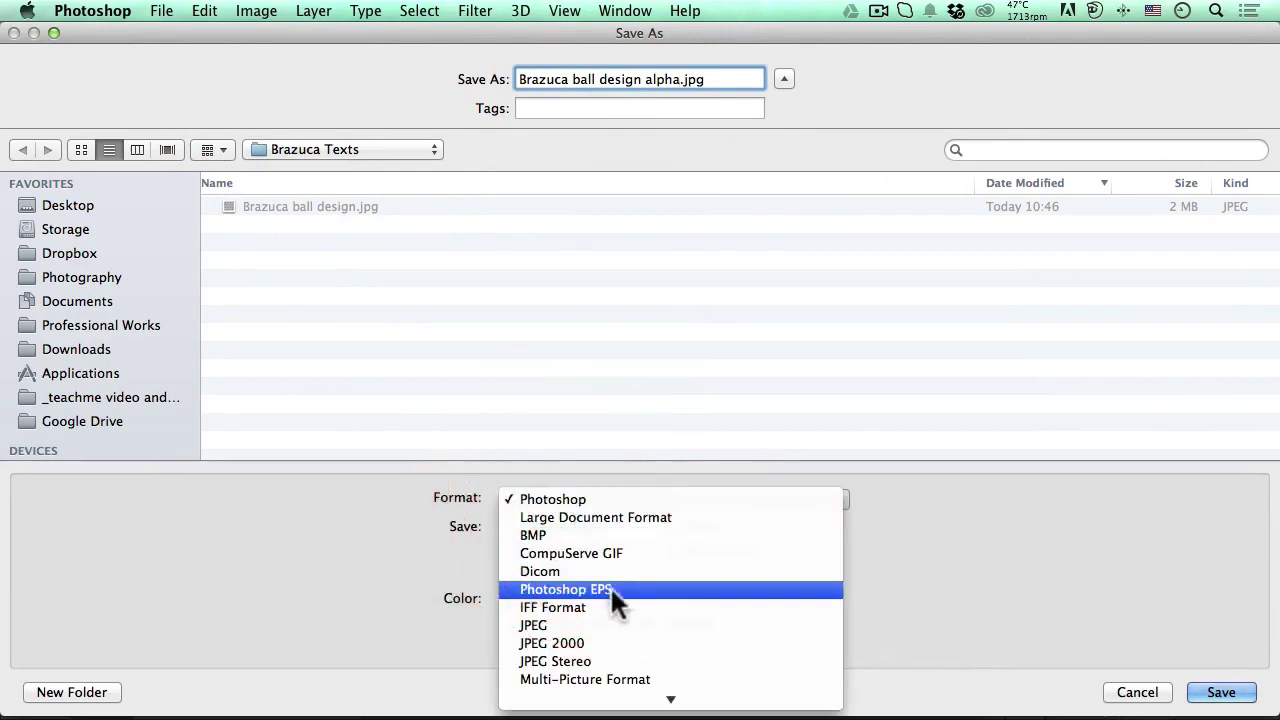
left_click(630, 637)
left_click(1214, 692)
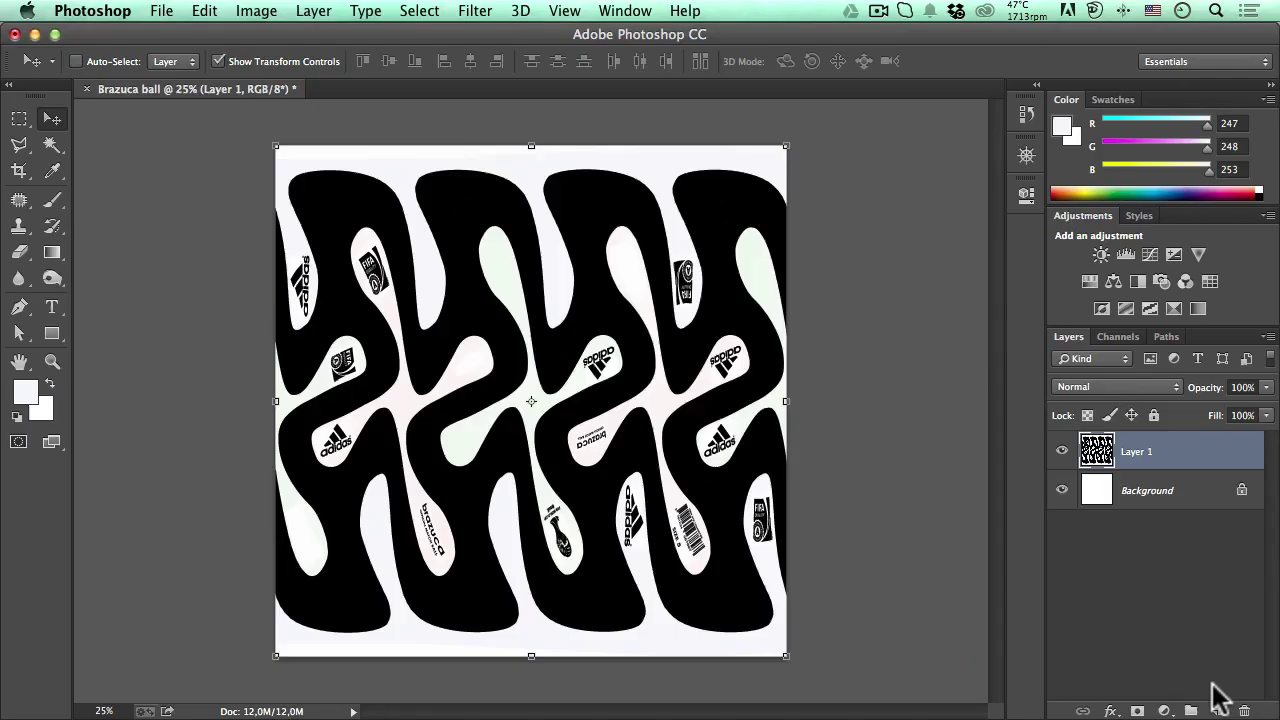
left_click(760, 180)
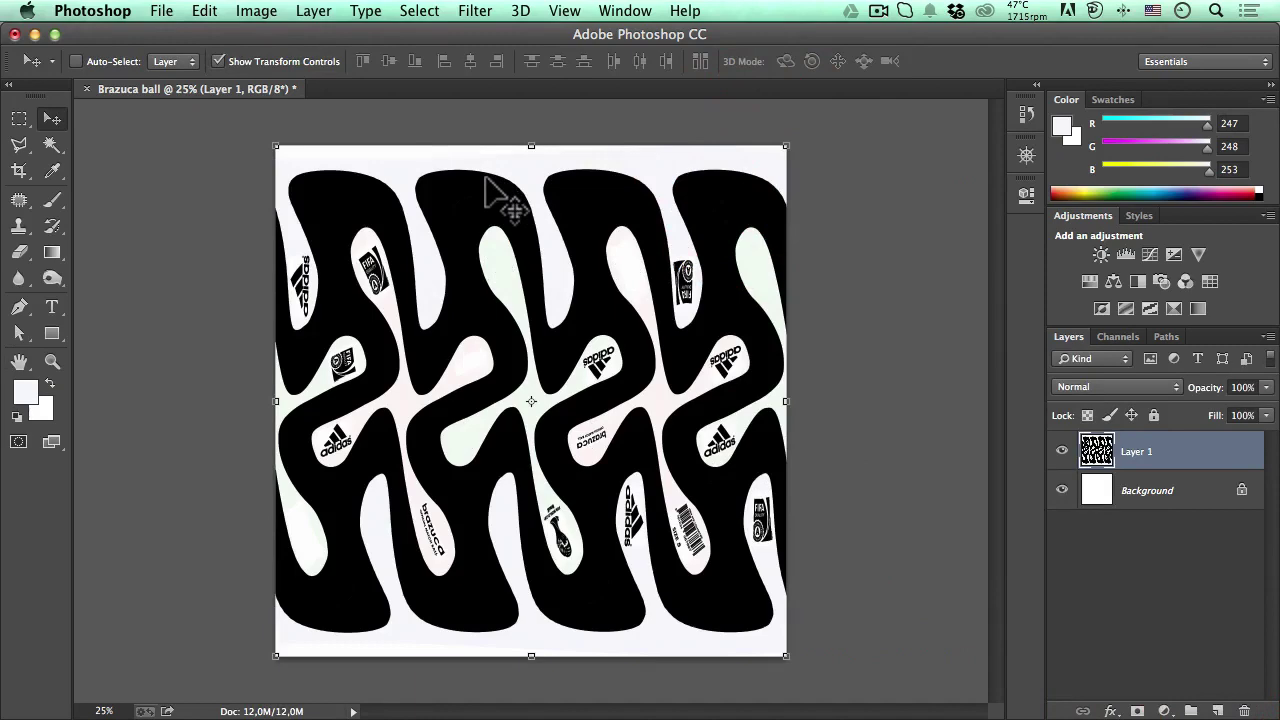
Create a new 2048 × 2048 px document named 'dots pattern'
left_click(176, 12)
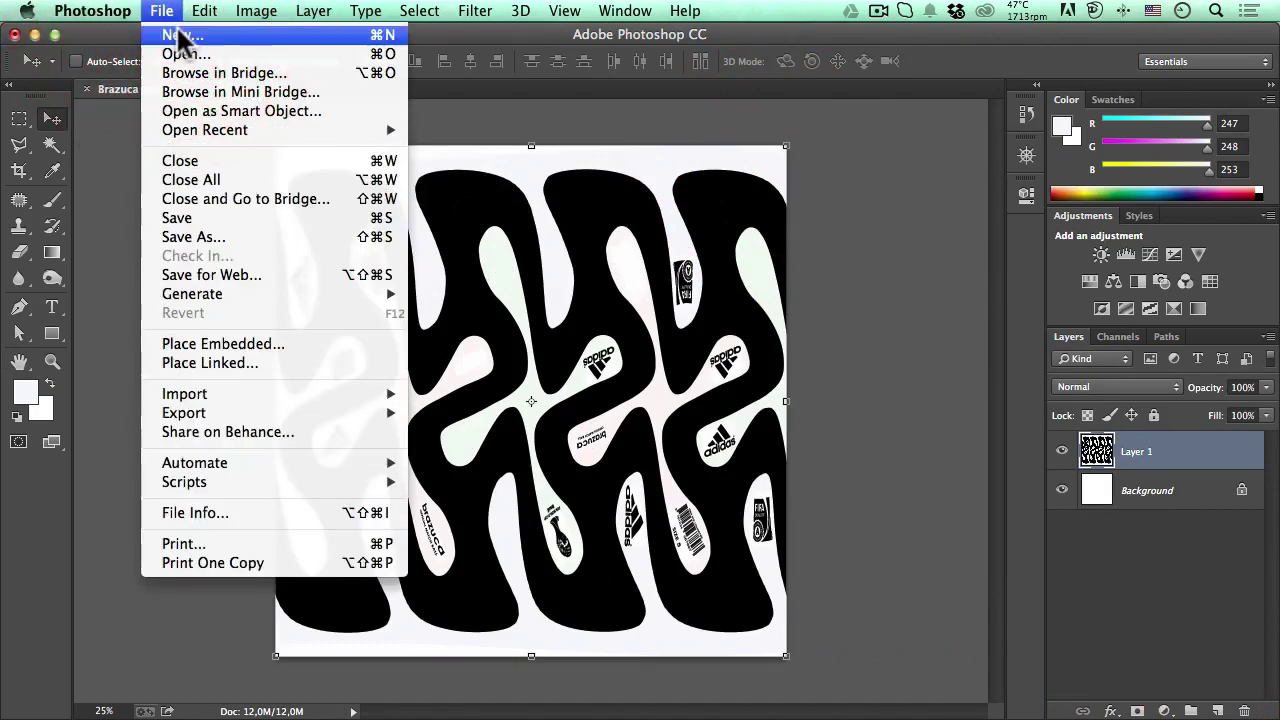
left_click(185, 36)
left_click_drag(414, 100, 471, 122)
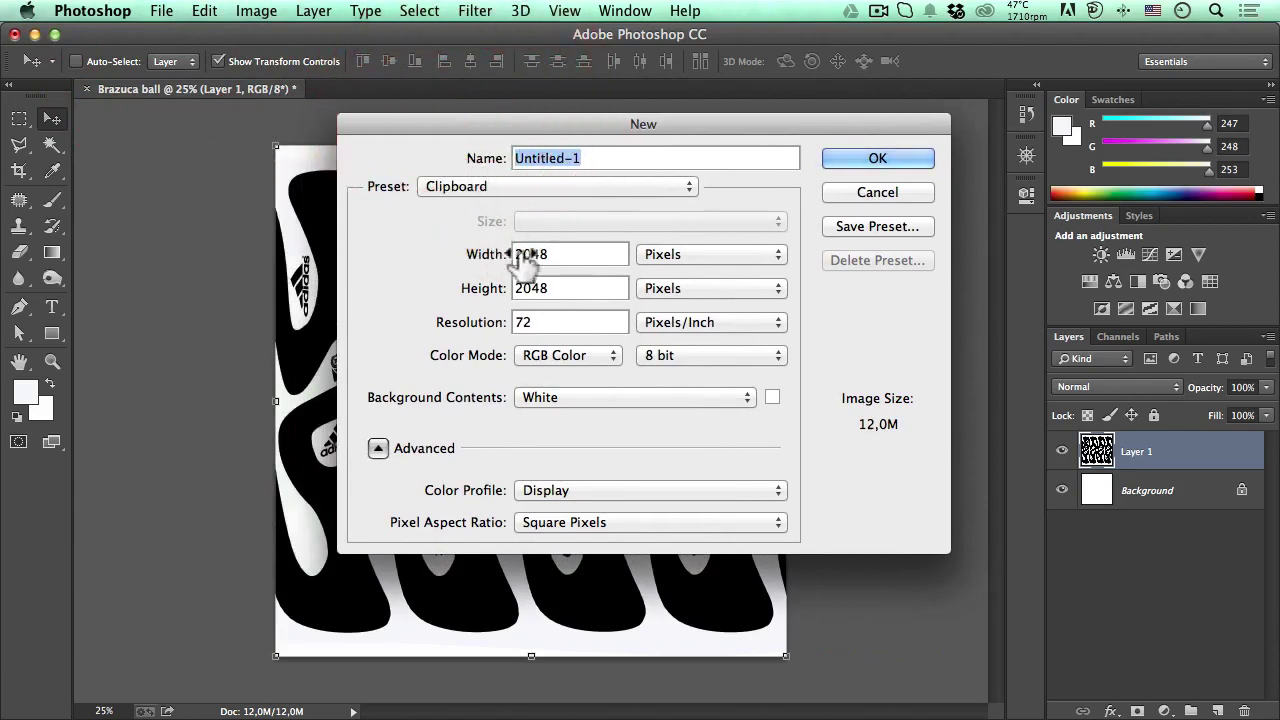
left_click(537, 287)
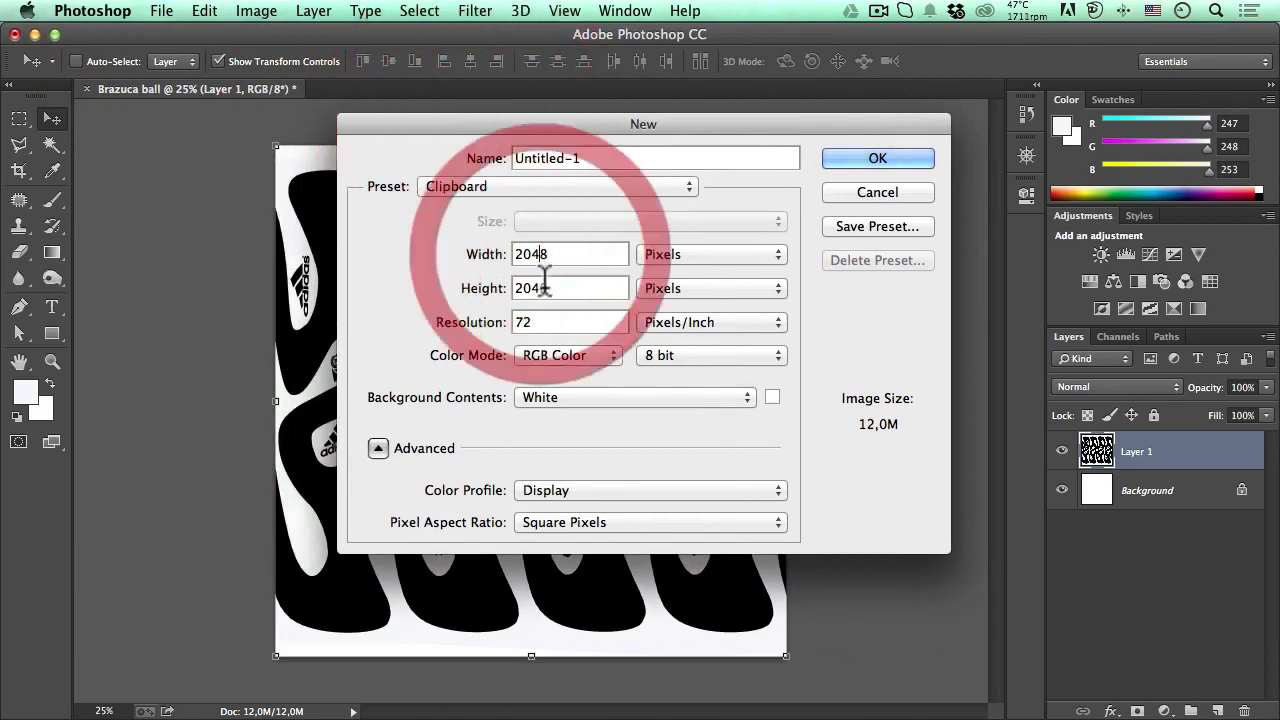
left_click(531, 253)
left_click(549, 289)
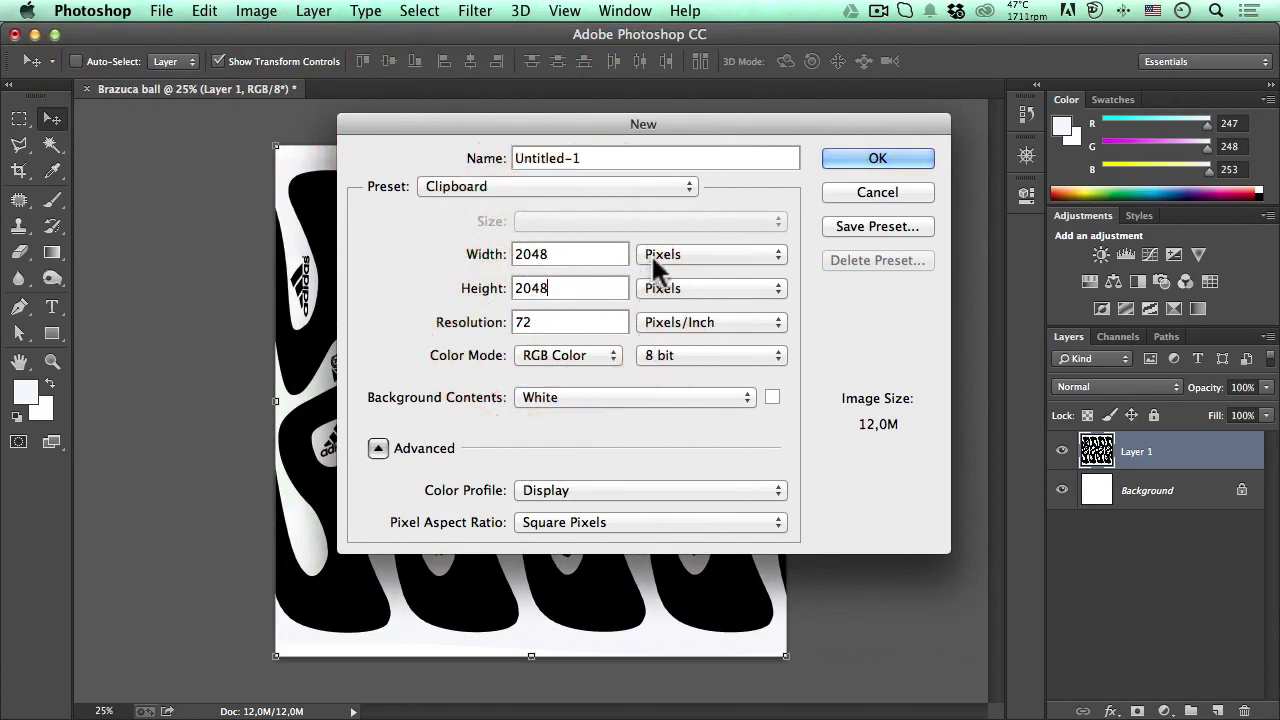
left_click(510, 154)
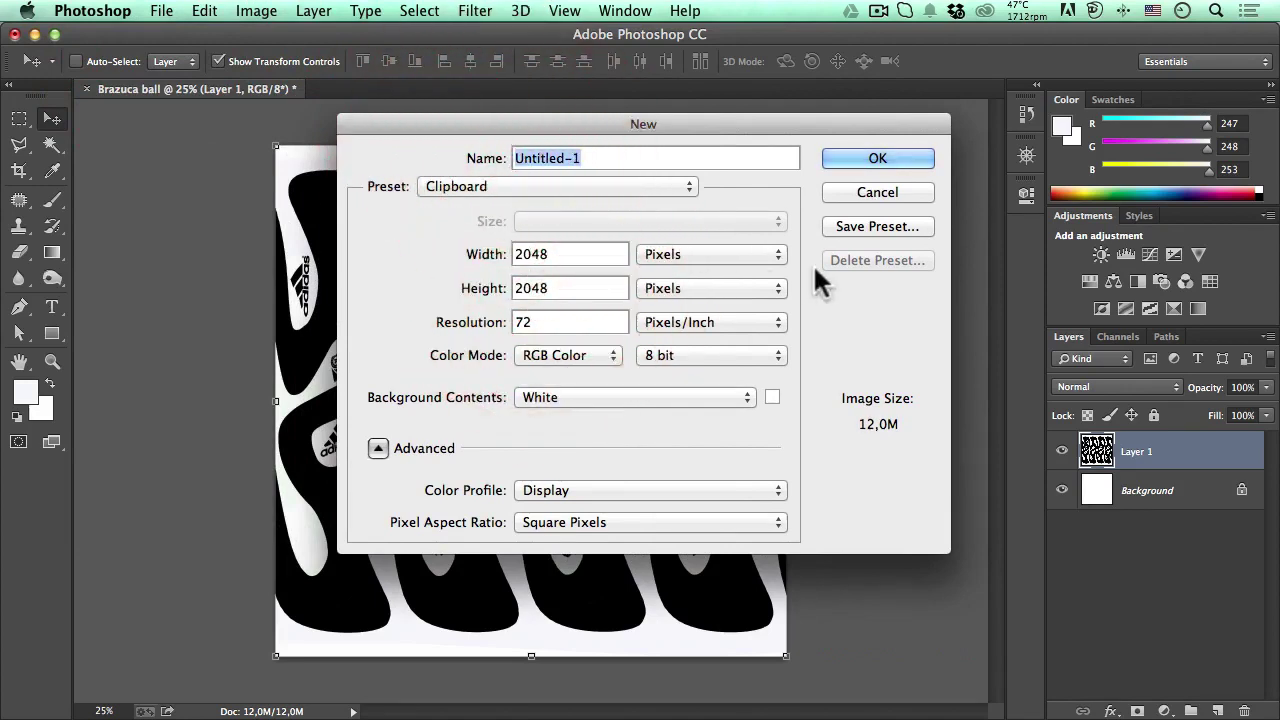
type("dots pa")
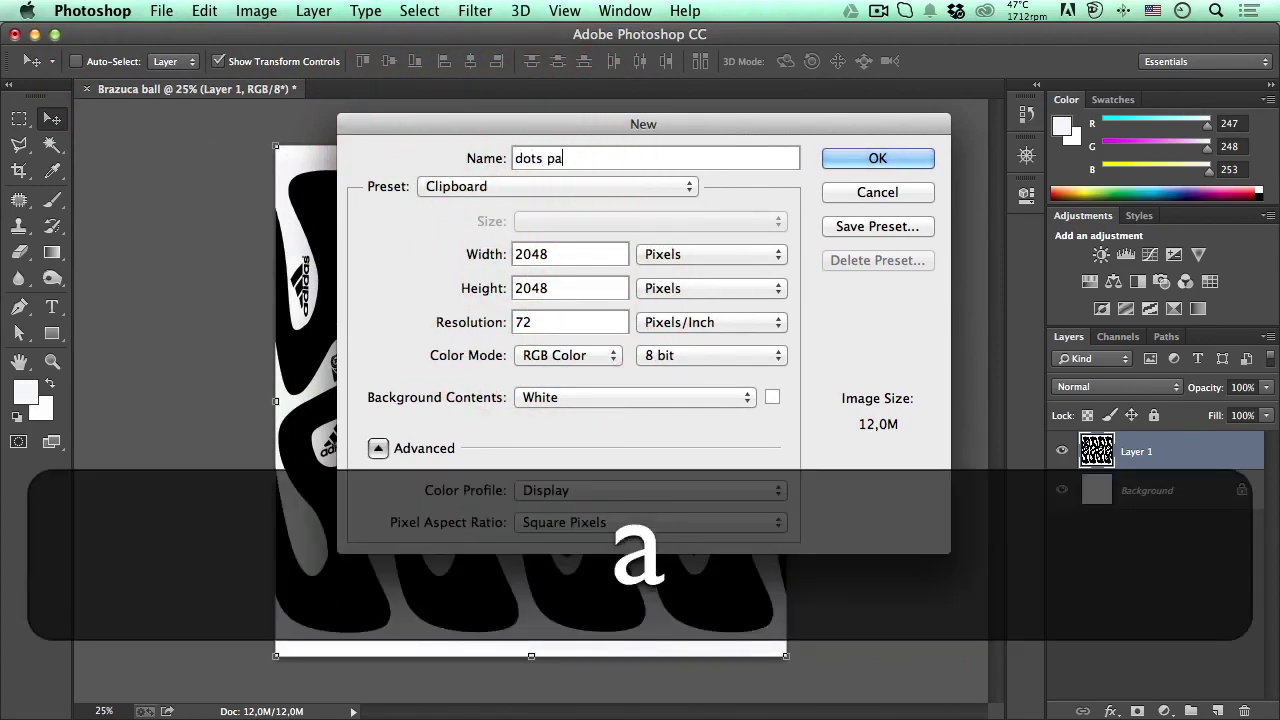
type("ttern")
key("Return")
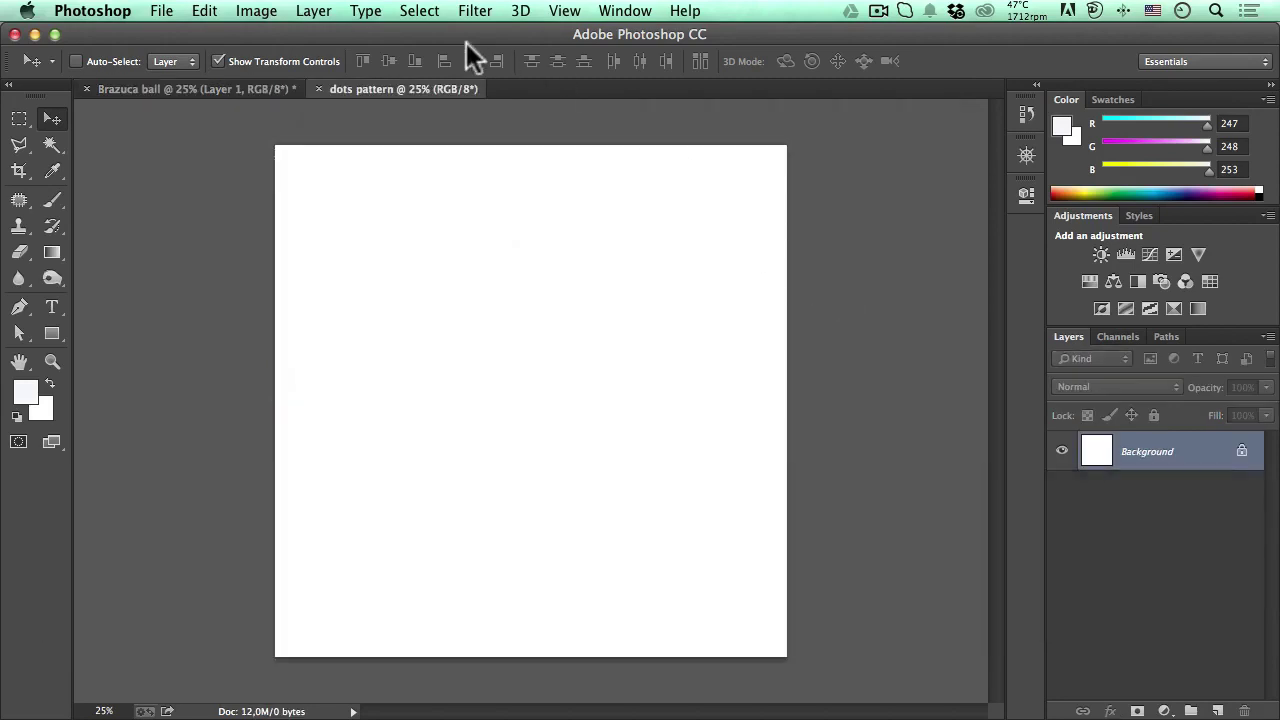
Create another new document sized 50 × 50 pixels
left_click(161, 12)
left_click(160, 30)
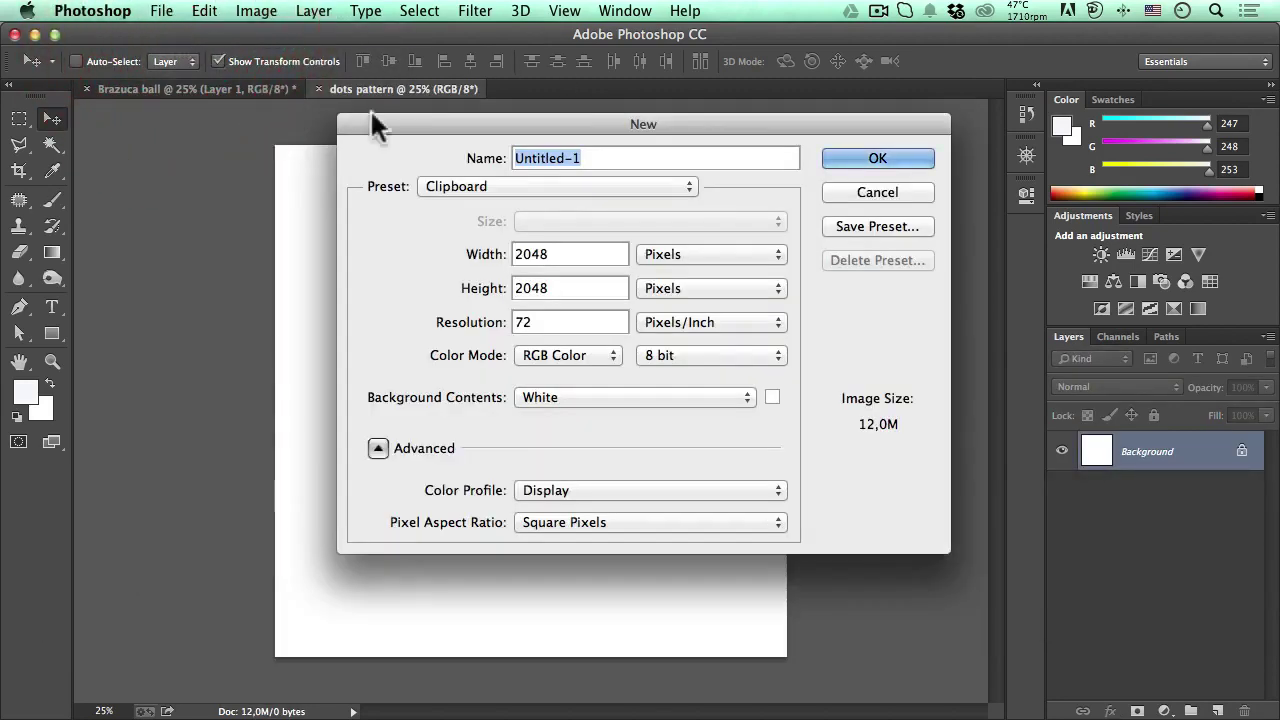
left_click(466, 252)
type("50")
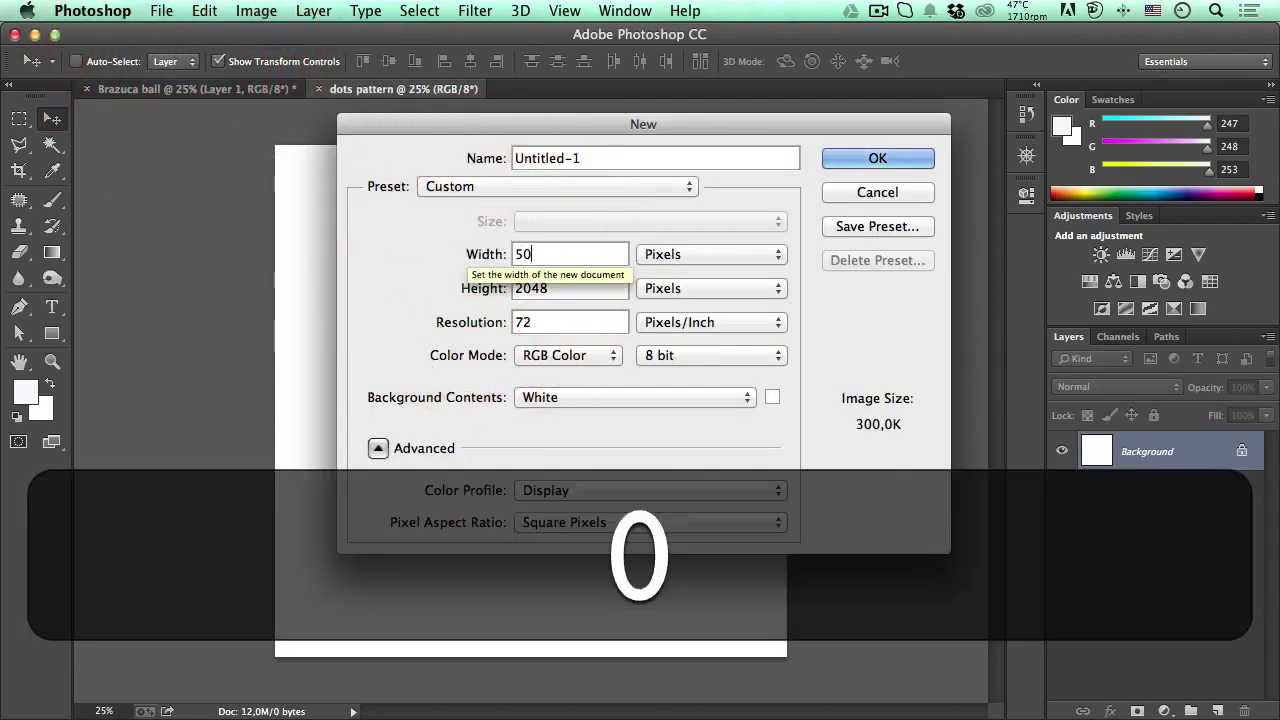
key("Tab")
type("50")
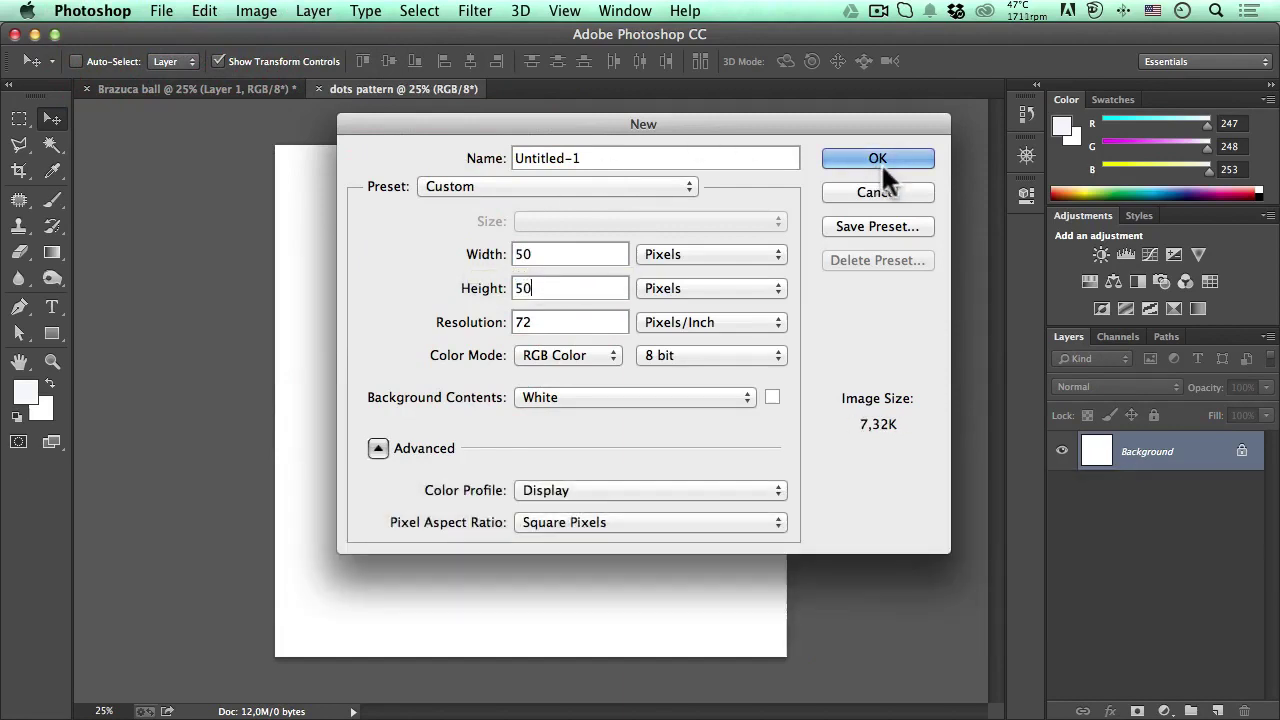
left_click(878, 158)
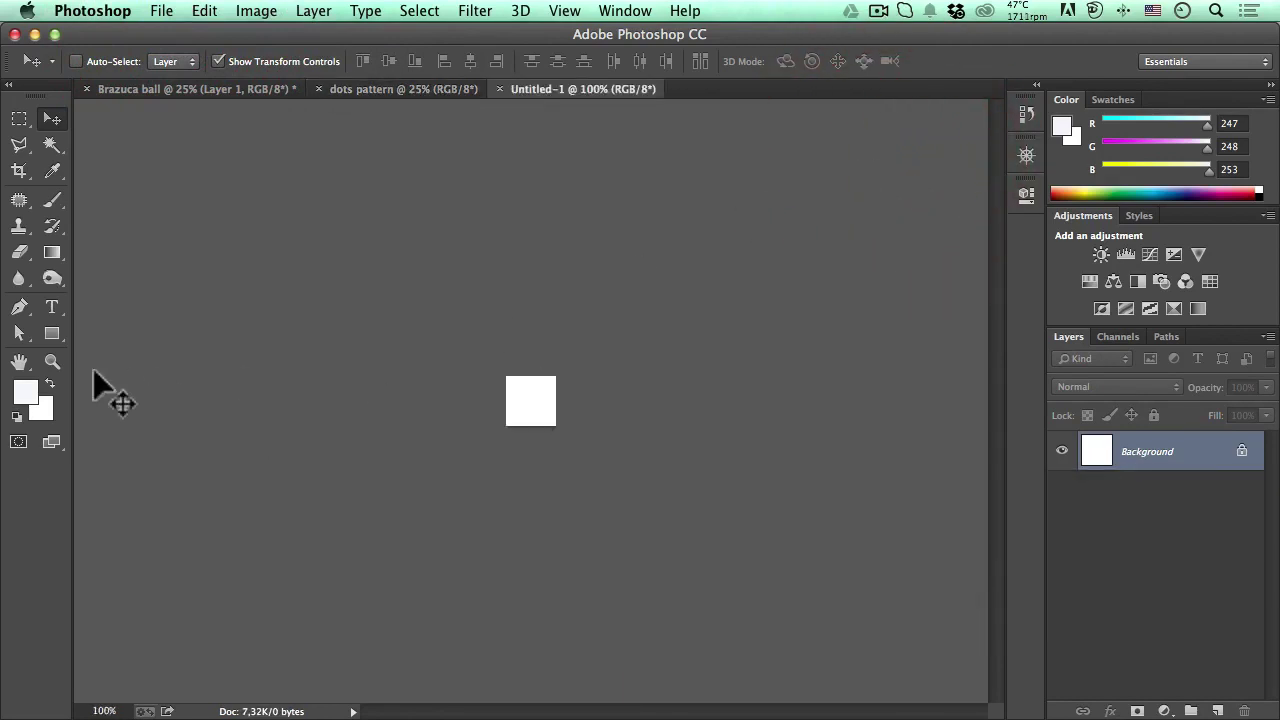
Zoom the small canvas to 700% and unlock the background layer
left_click(52, 362)
left_click(542, 409)
left_click(542, 409)
left_click(542, 409)
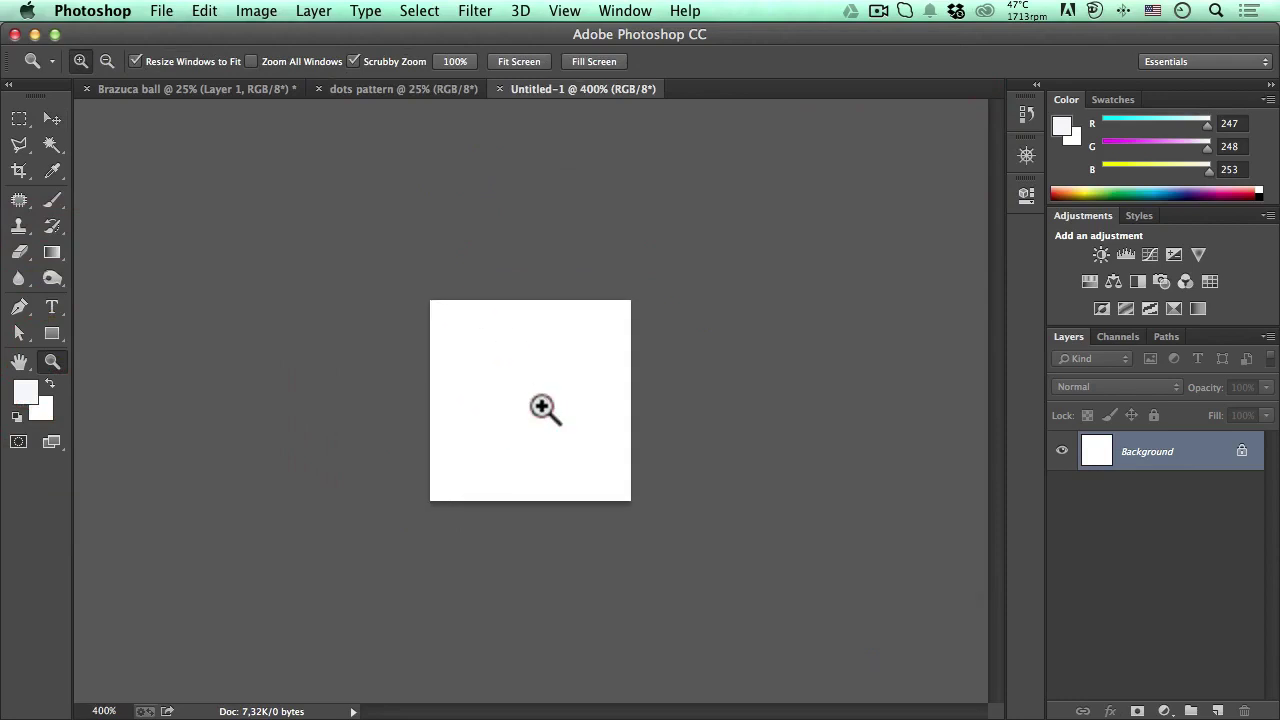
left_click(542, 408)
left_click(542, 407)
left_click(542, 407)
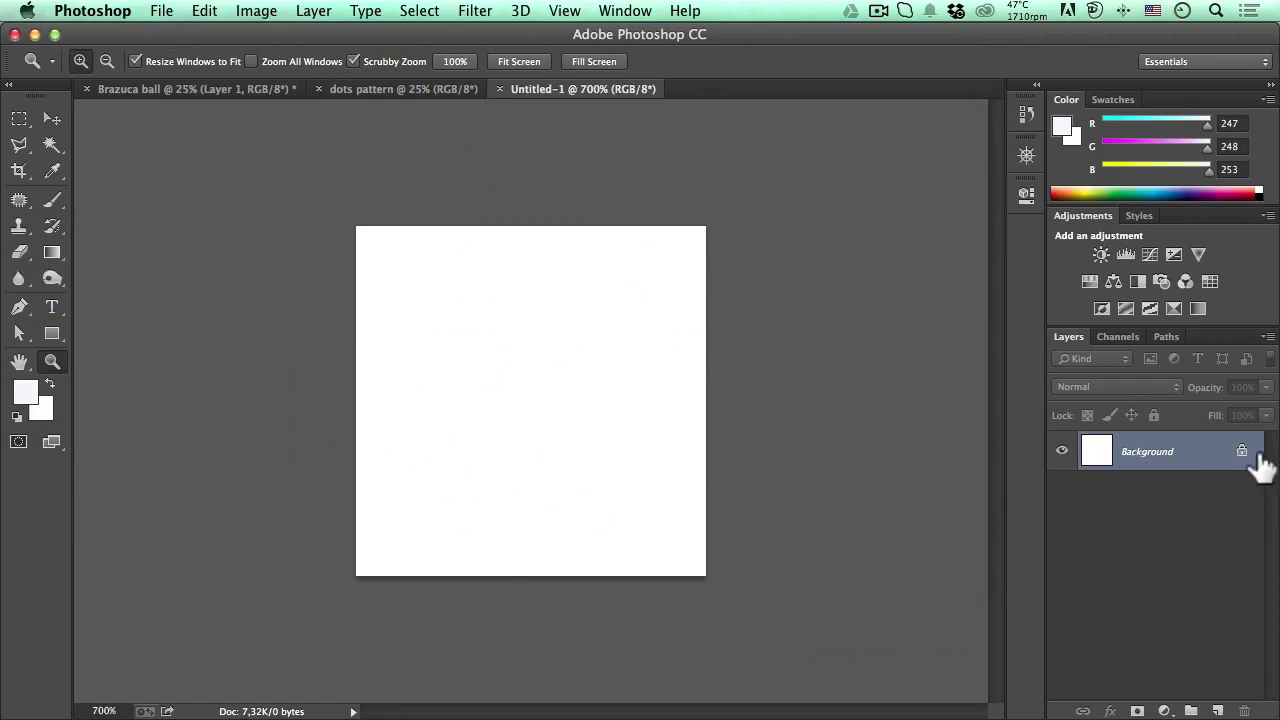
left_click_drag(1244, 452, 1244, 710)
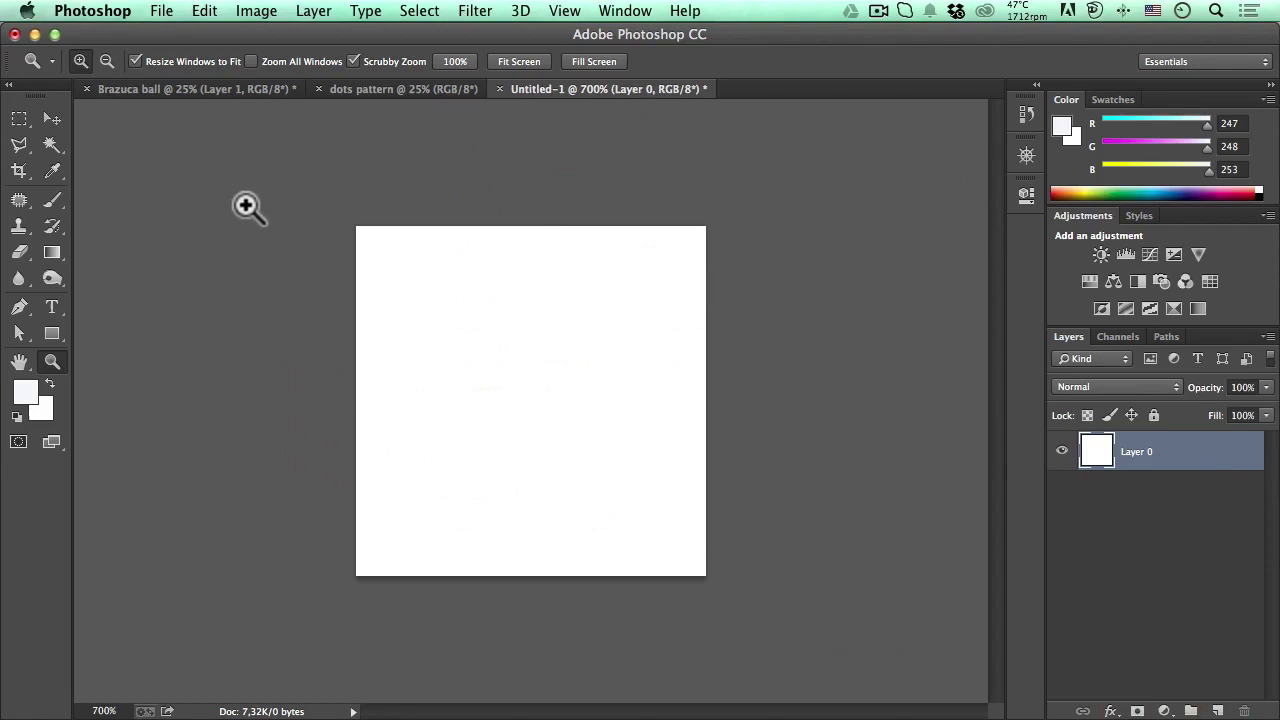
Show rulers, place vertical and horizontal guides crossing at the canvas centre, and reset foreground to black
key("super+r")
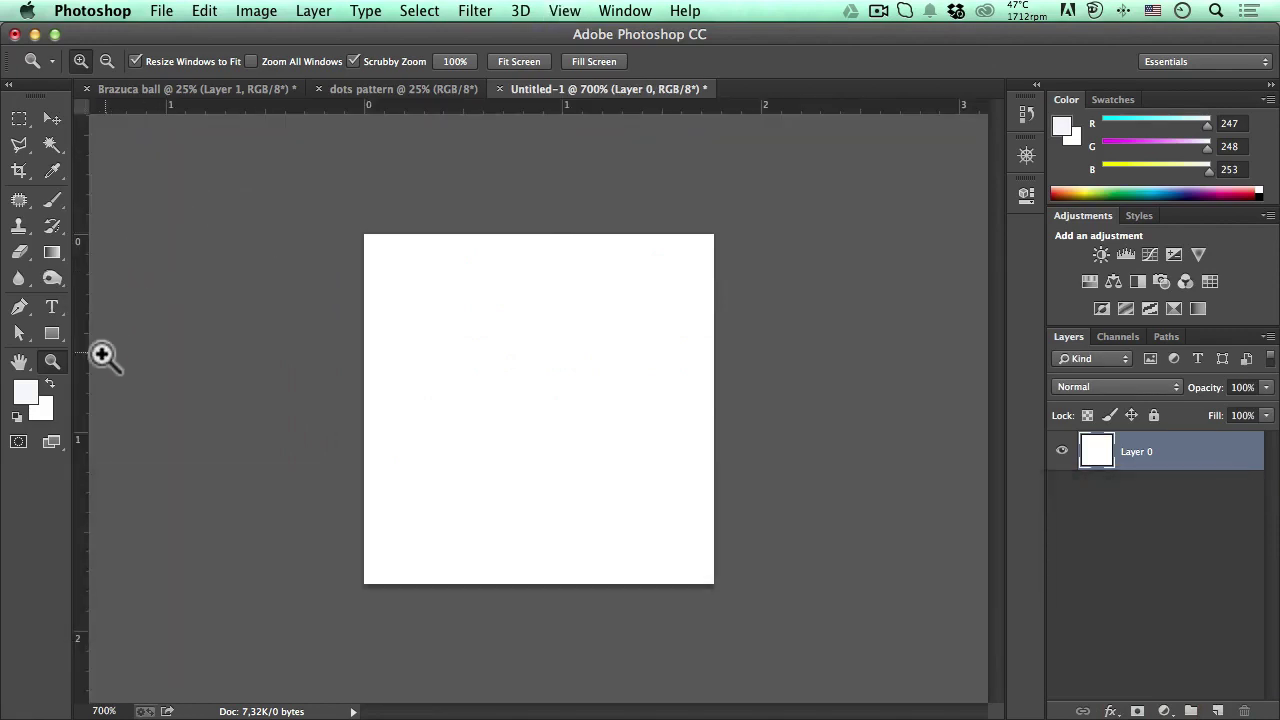
mouse_move(80, 374)
left_mouse_down()
mouse_move(200, 380)
mouse_move(84, 378)
left_mouse_up()
left_click(52, 119)
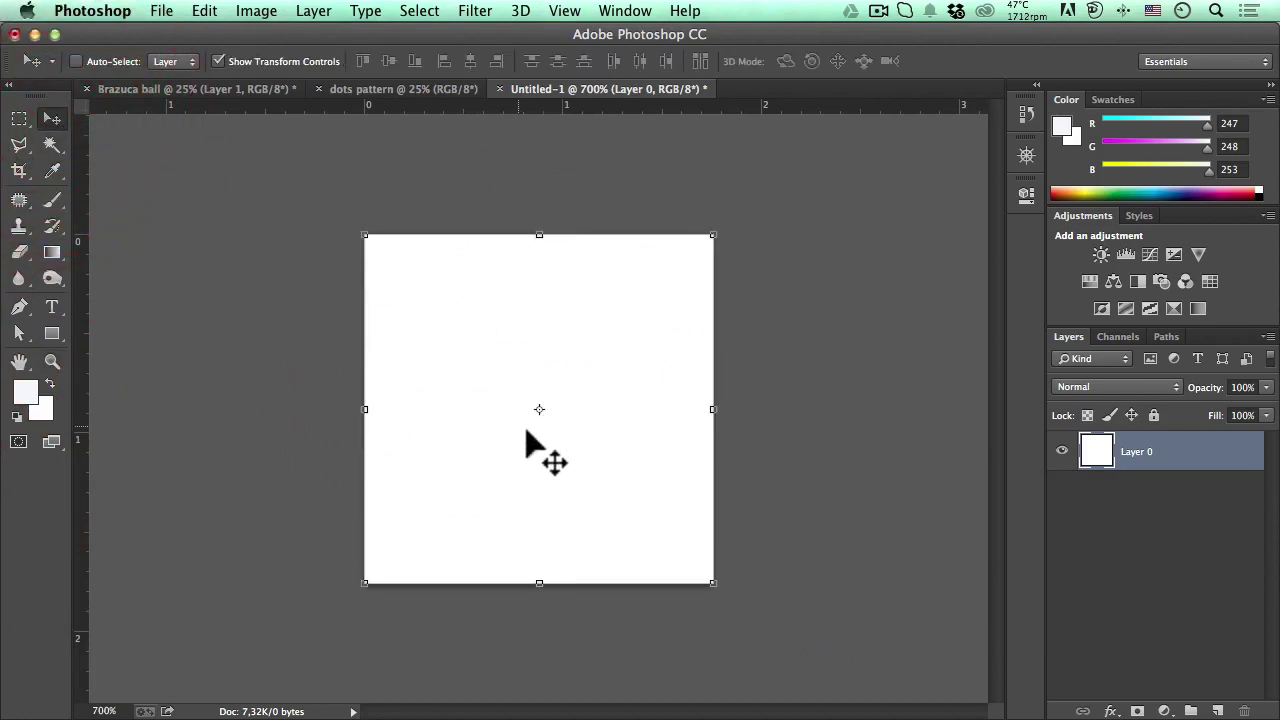
left_click(218, 61)
left_click(218, 61)
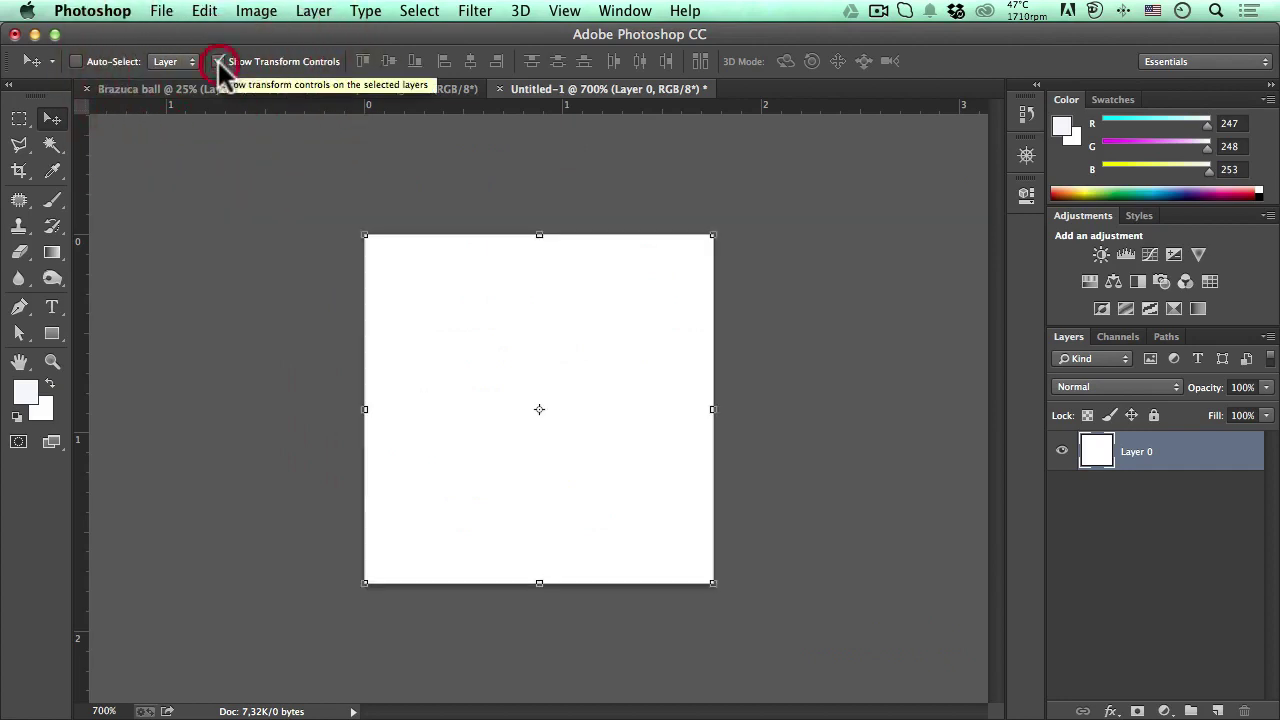
left_click(218, 61)
left_click(218, 61)
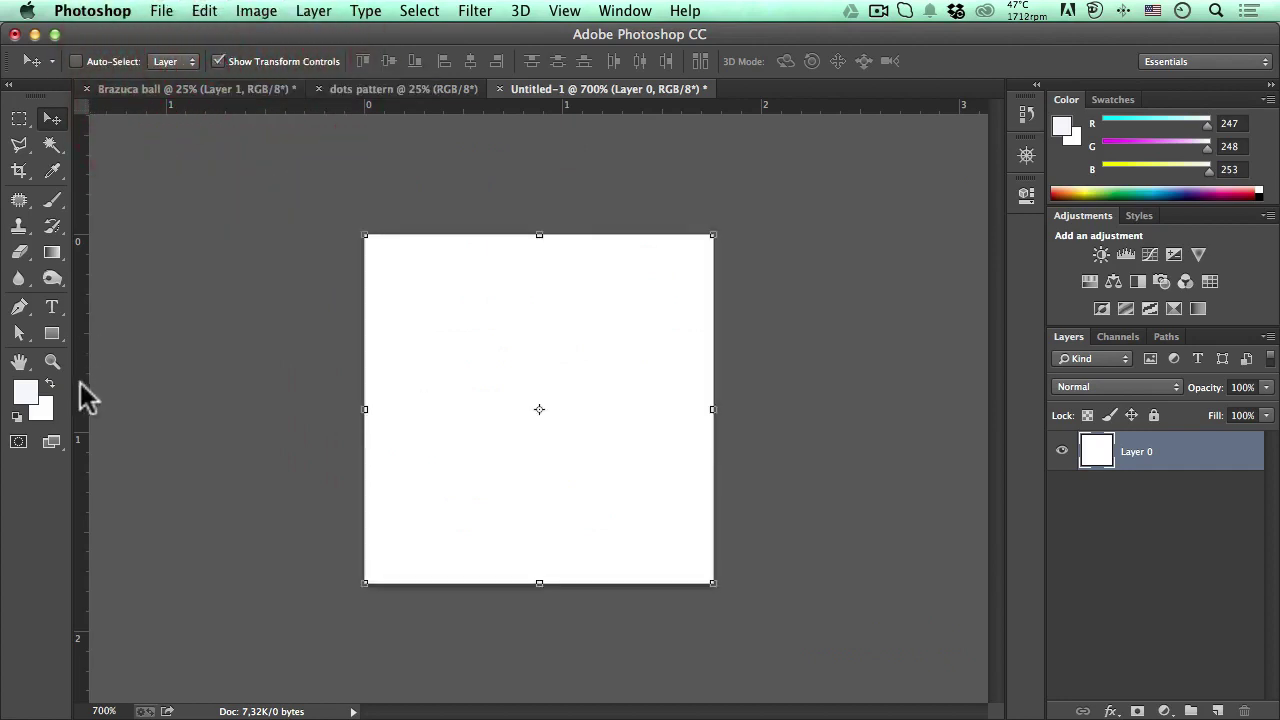
left_click_drag(80, 392, 544, 412)
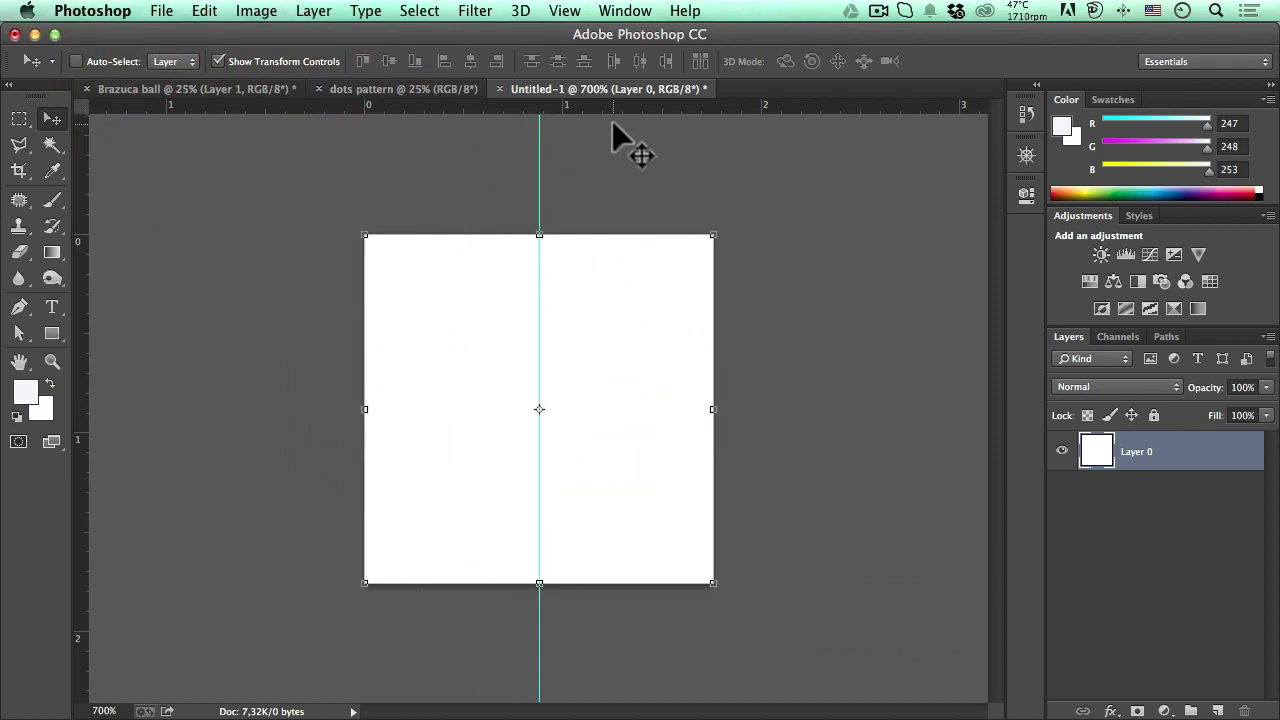
left_click_drag(613, 106, 640, 412)
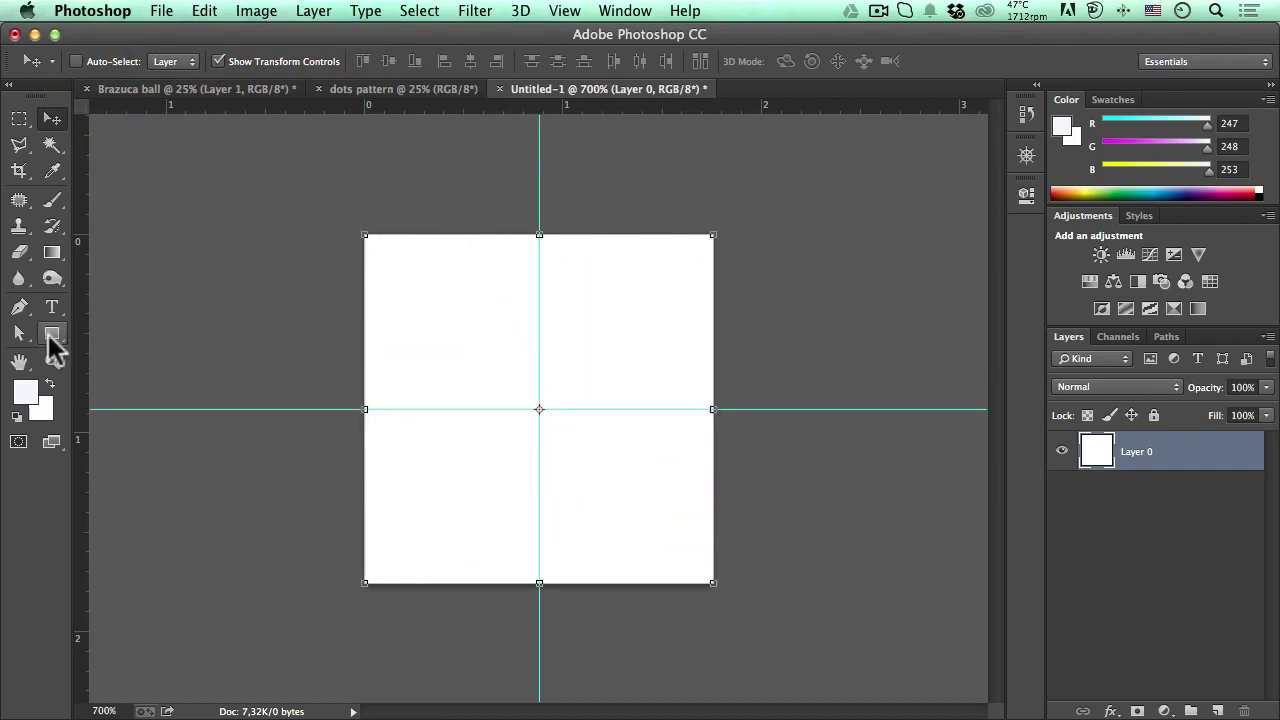
left_click(16, 416)
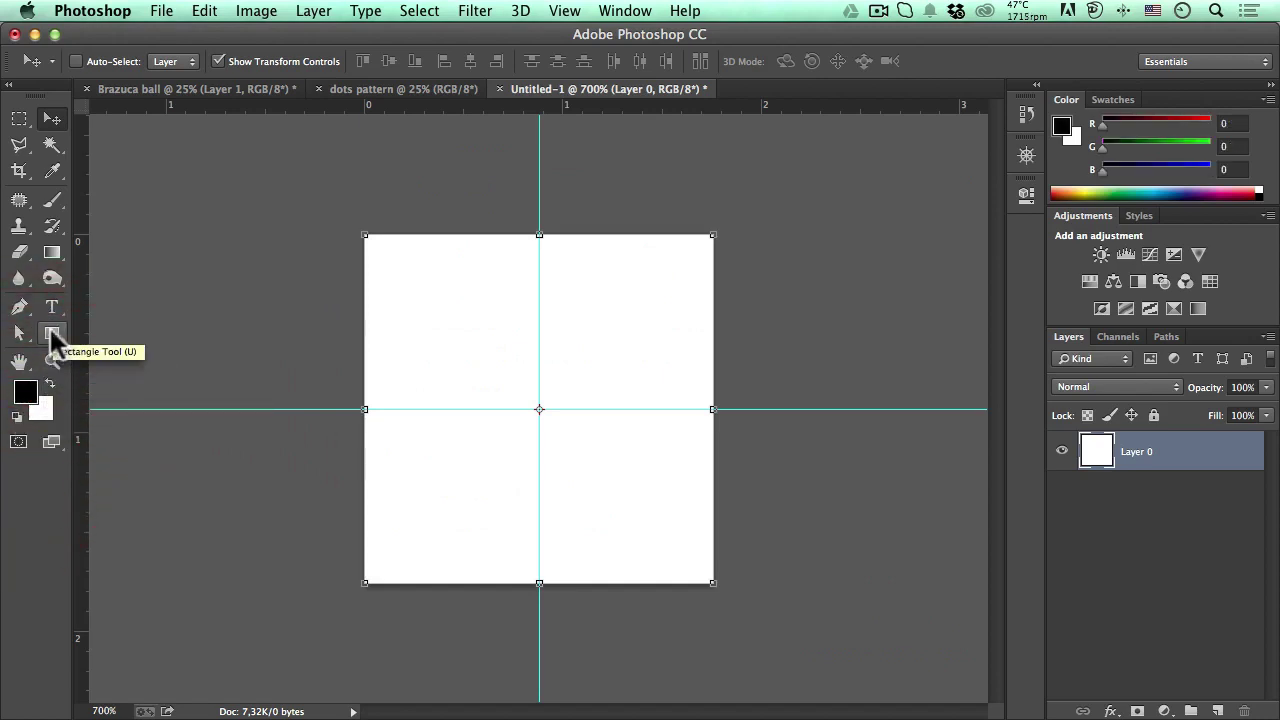
Draw a black 28 × 28 px Rectangle 1 square centred on the guide intersection
left_click(51, 332)
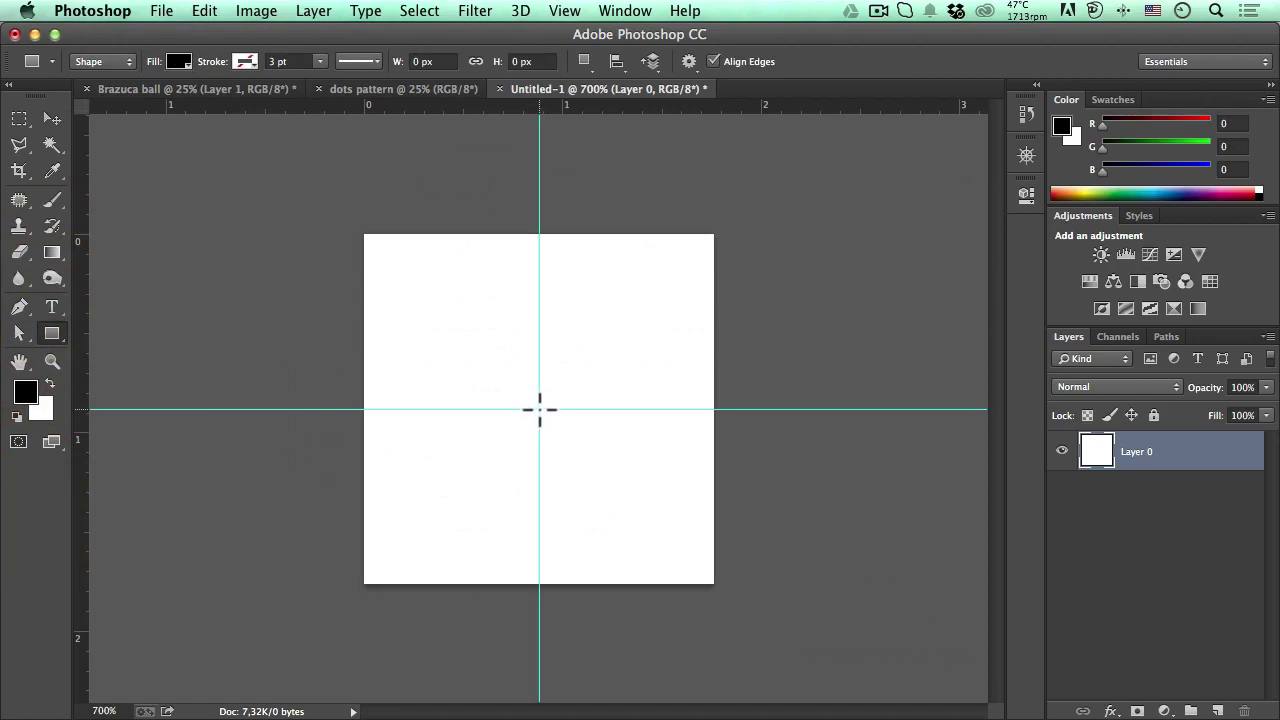
left_click_drag(539, 409, 598, 343, "alt+shift")
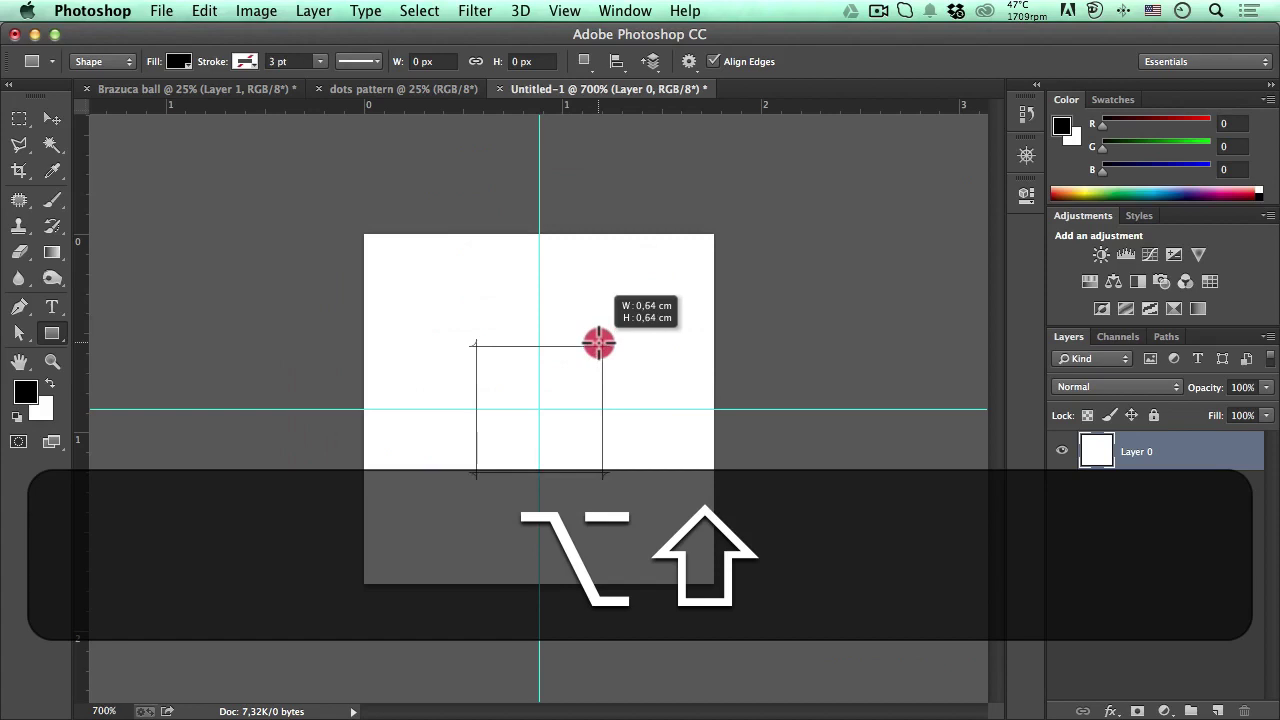
left_click_drag(598, 343, 589, 351, "alt+shift")
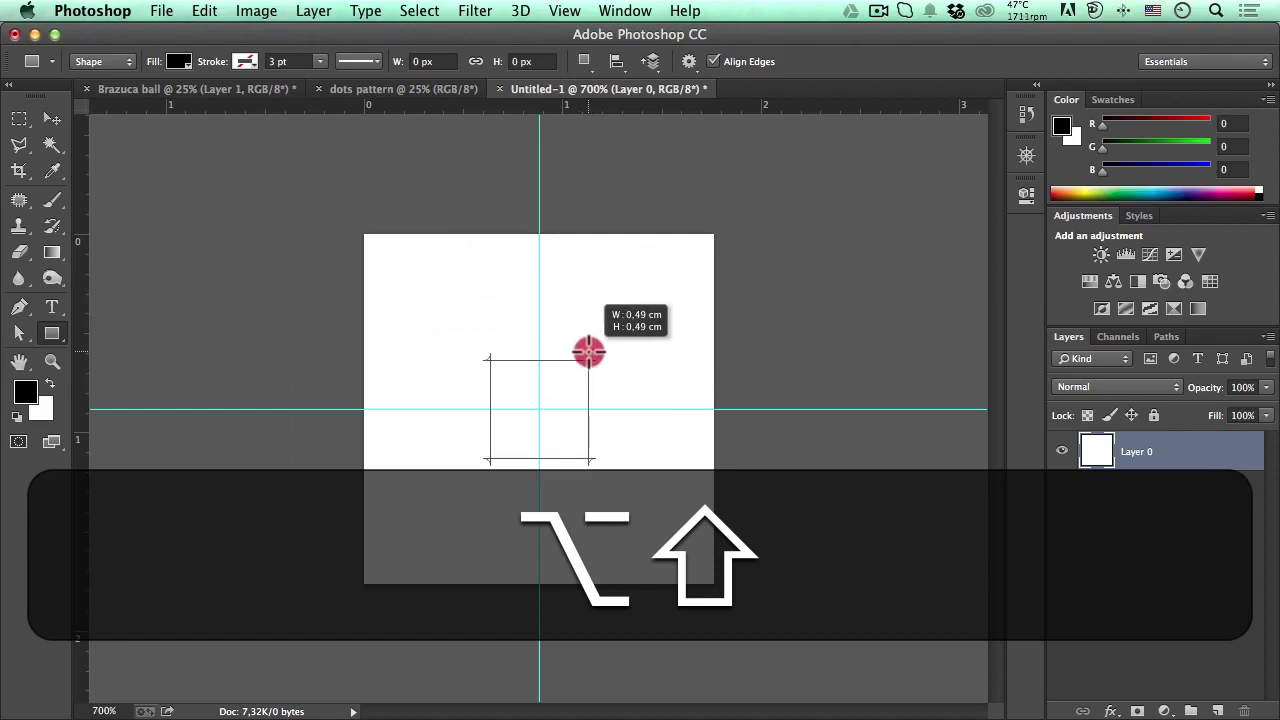
left_click_drag(589, 351, 635, 296, "alt+shift")
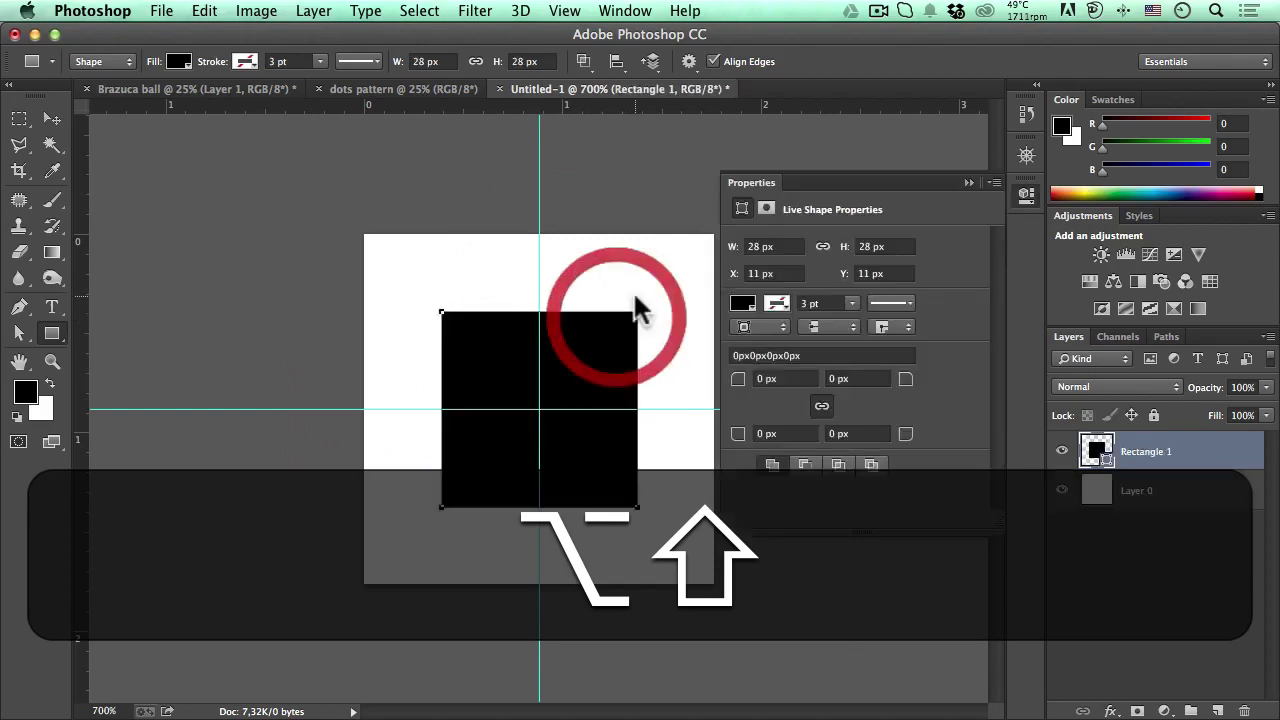
left_click(1027, 193)
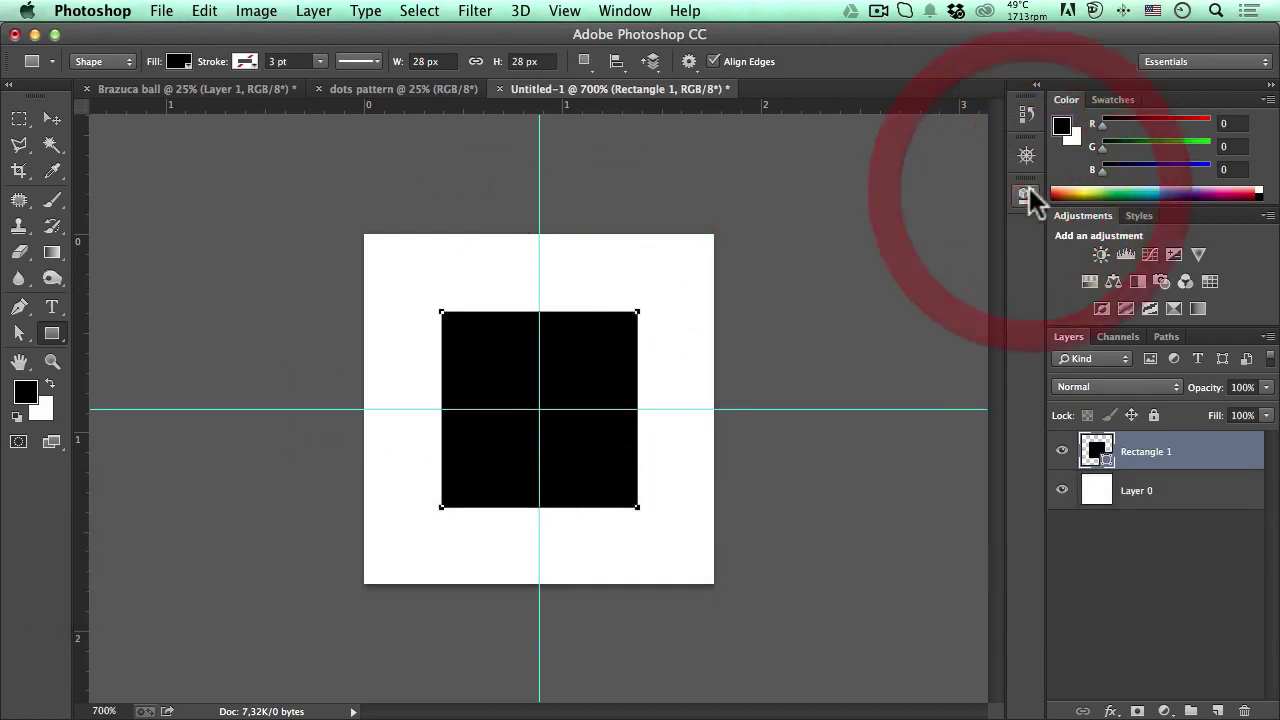
left_click(47, 117)
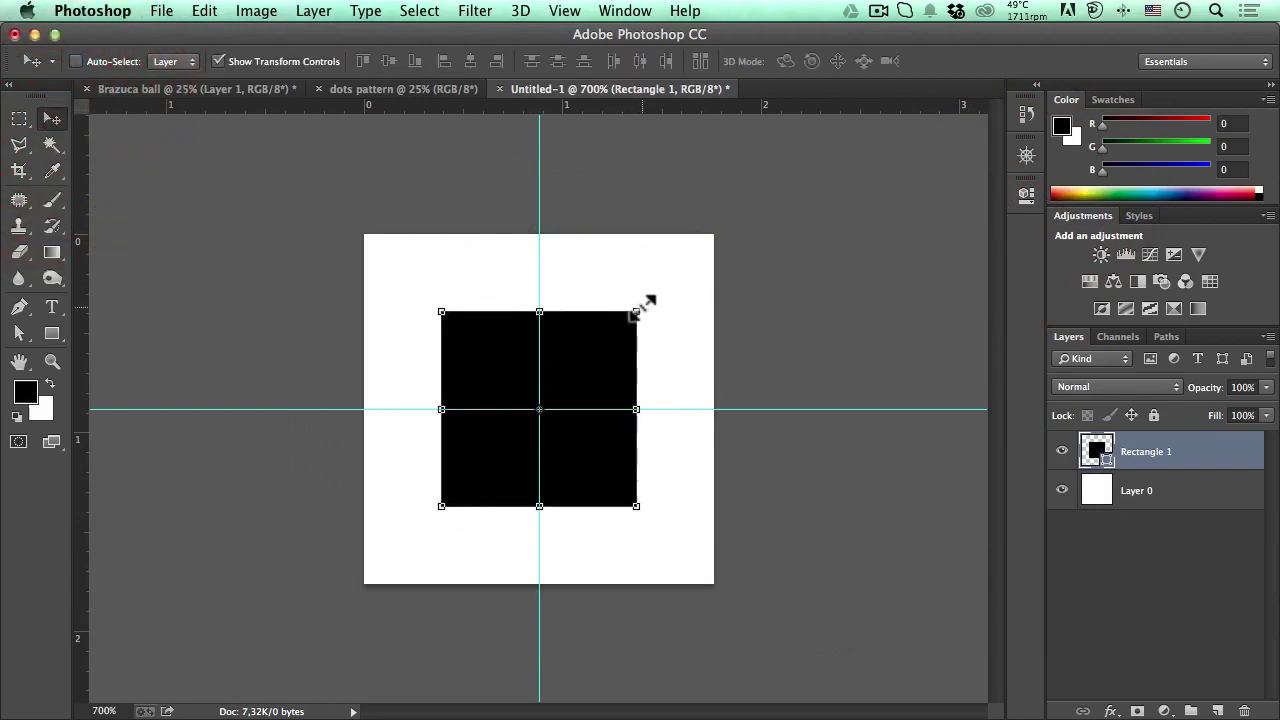
Rotate the square 45°, define it as pattern 'Dotted Pattern my friend!', then unlock the dots pattern background
left_click_drag(648, 300, 692, 436)
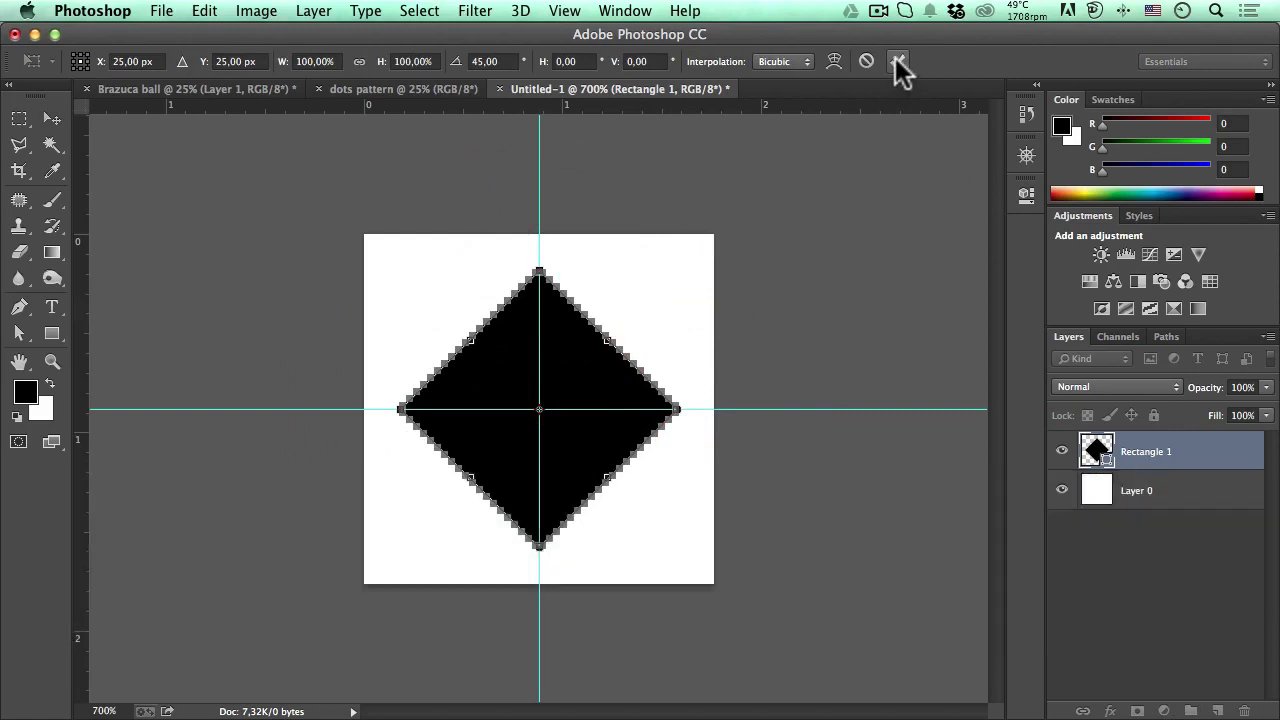
left_click(897, 60)
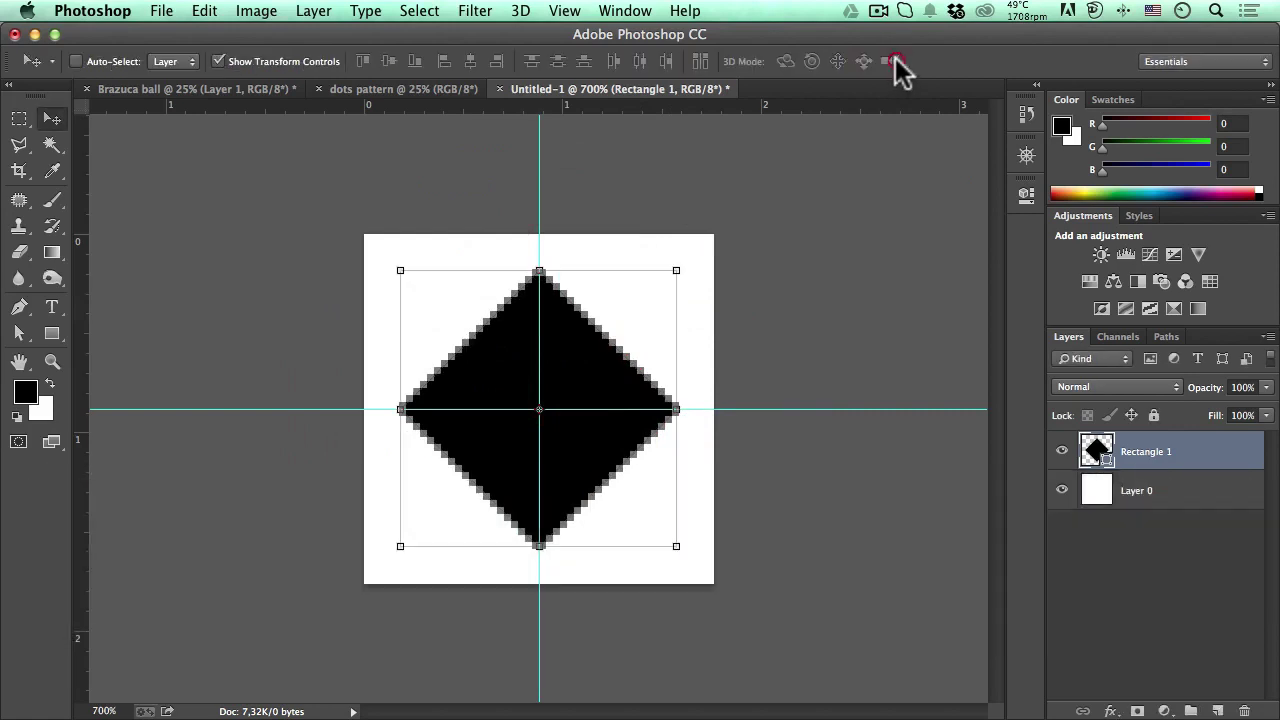
left_click(204, 14)
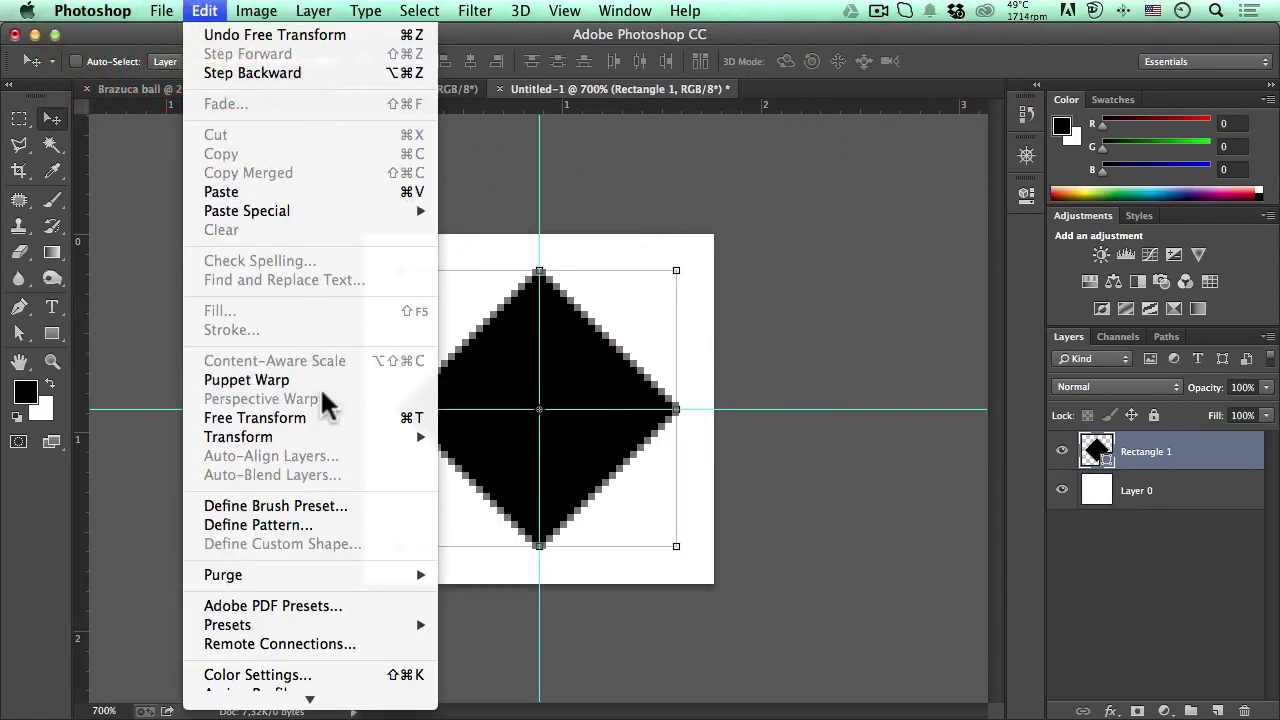
left_click(320, 526)
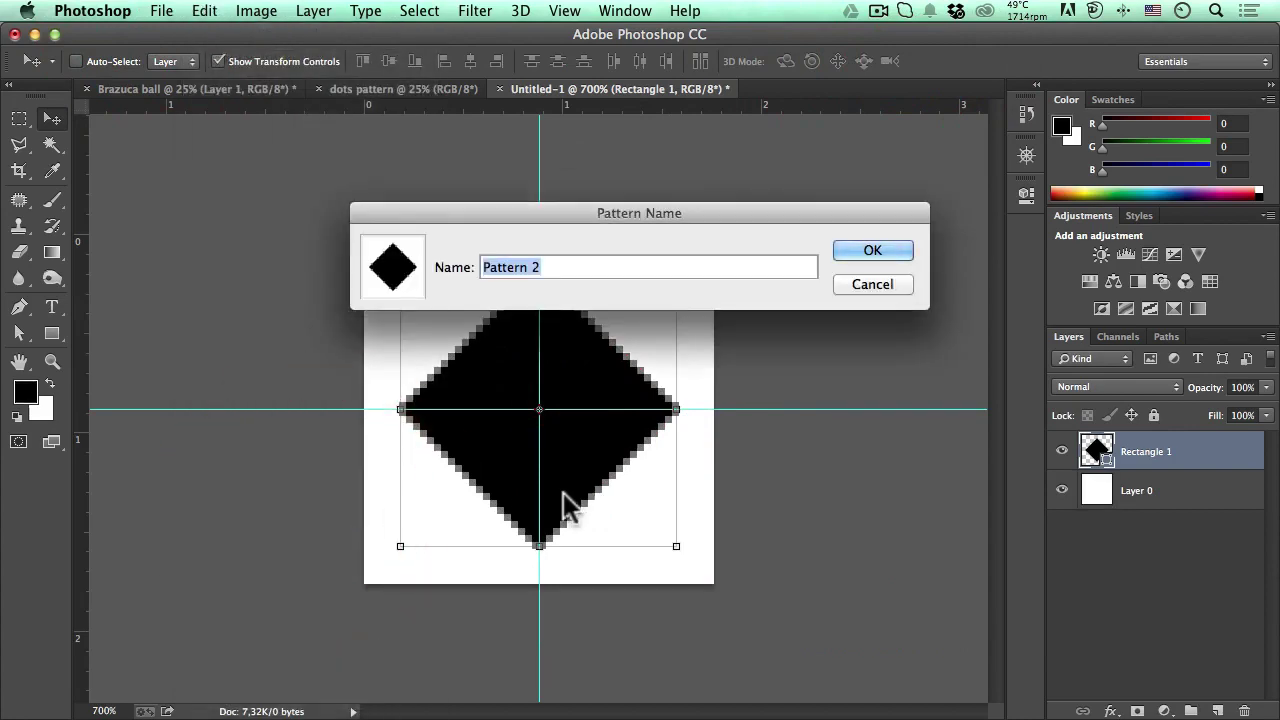
type("D")
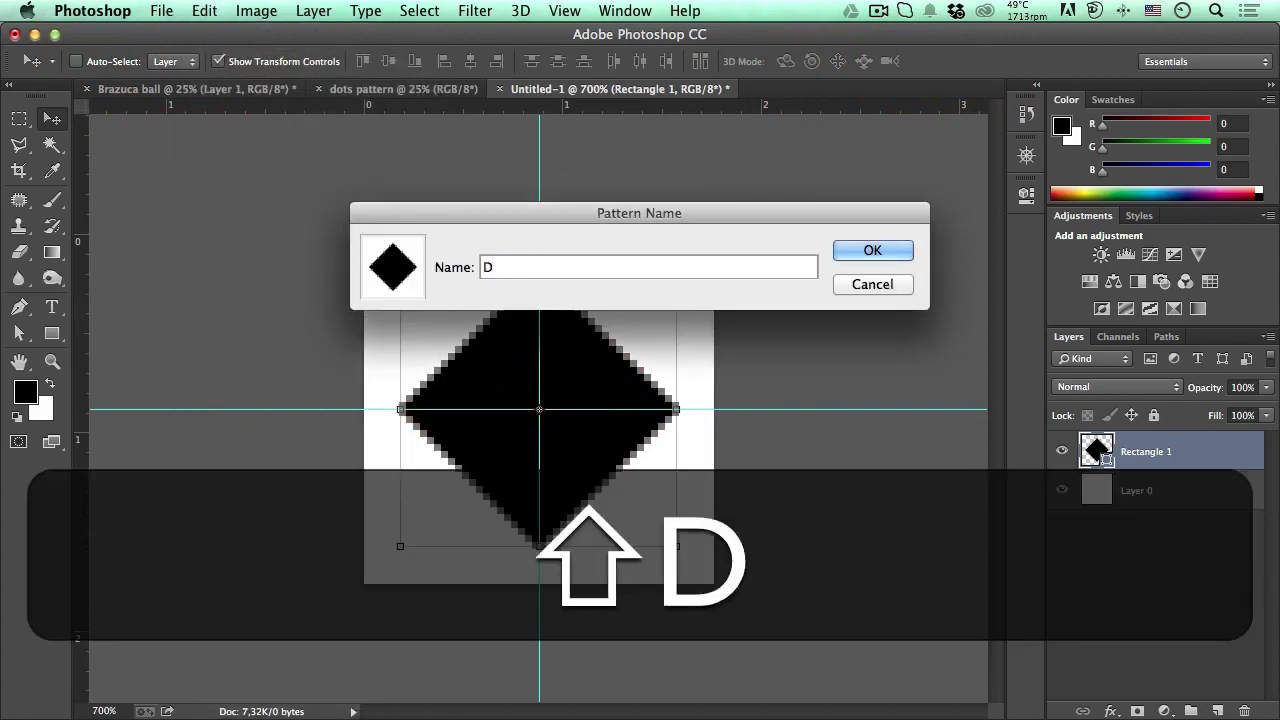
type("otted a")
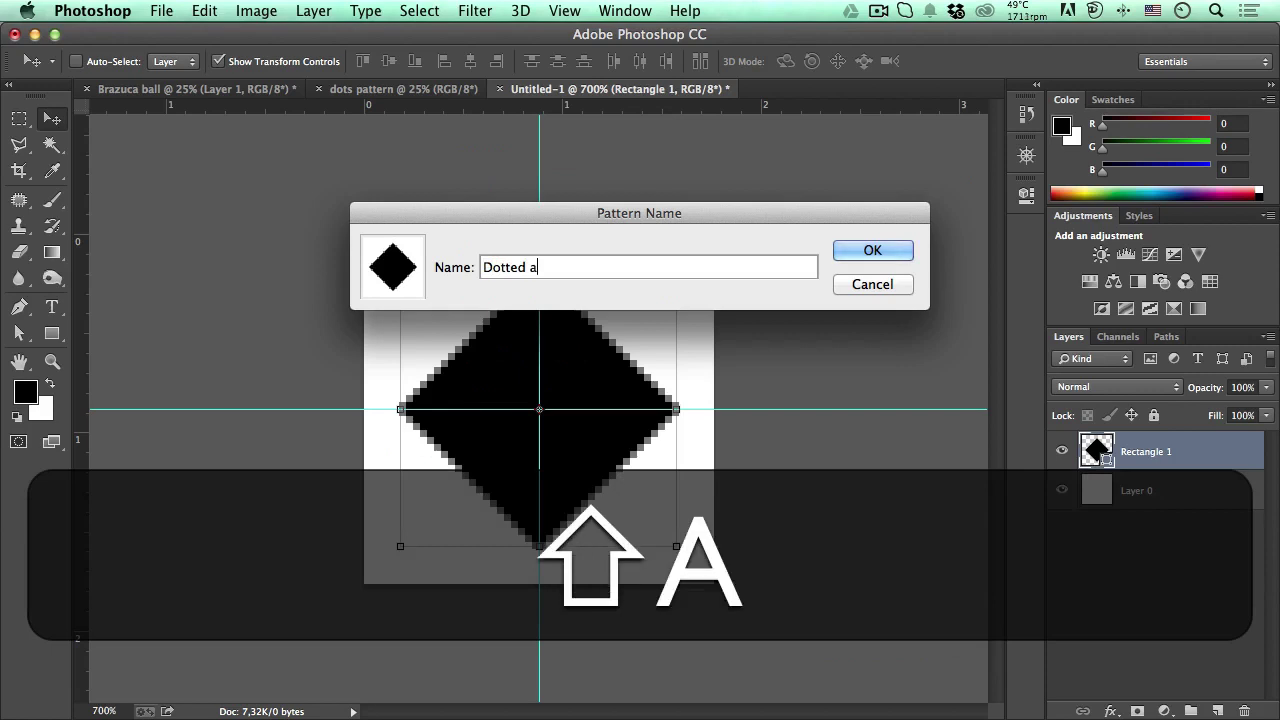
key("BackSpace")
type("Pattern my fri")
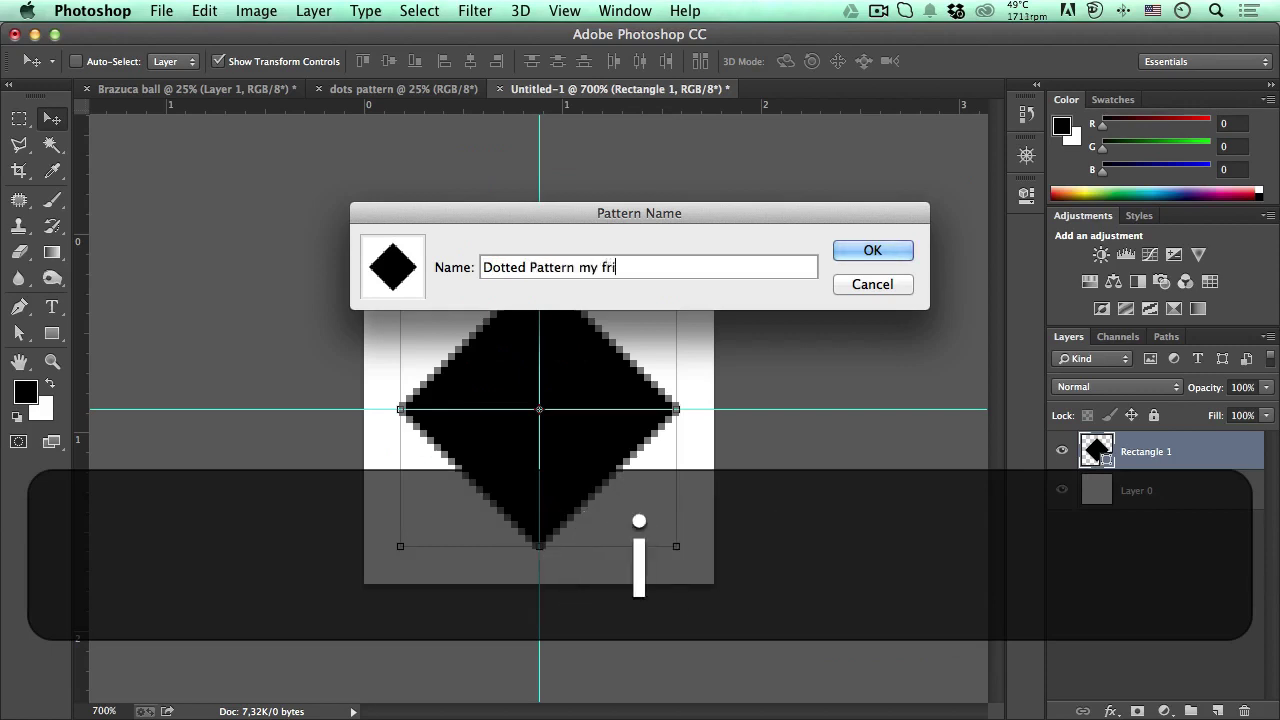
type("end!")
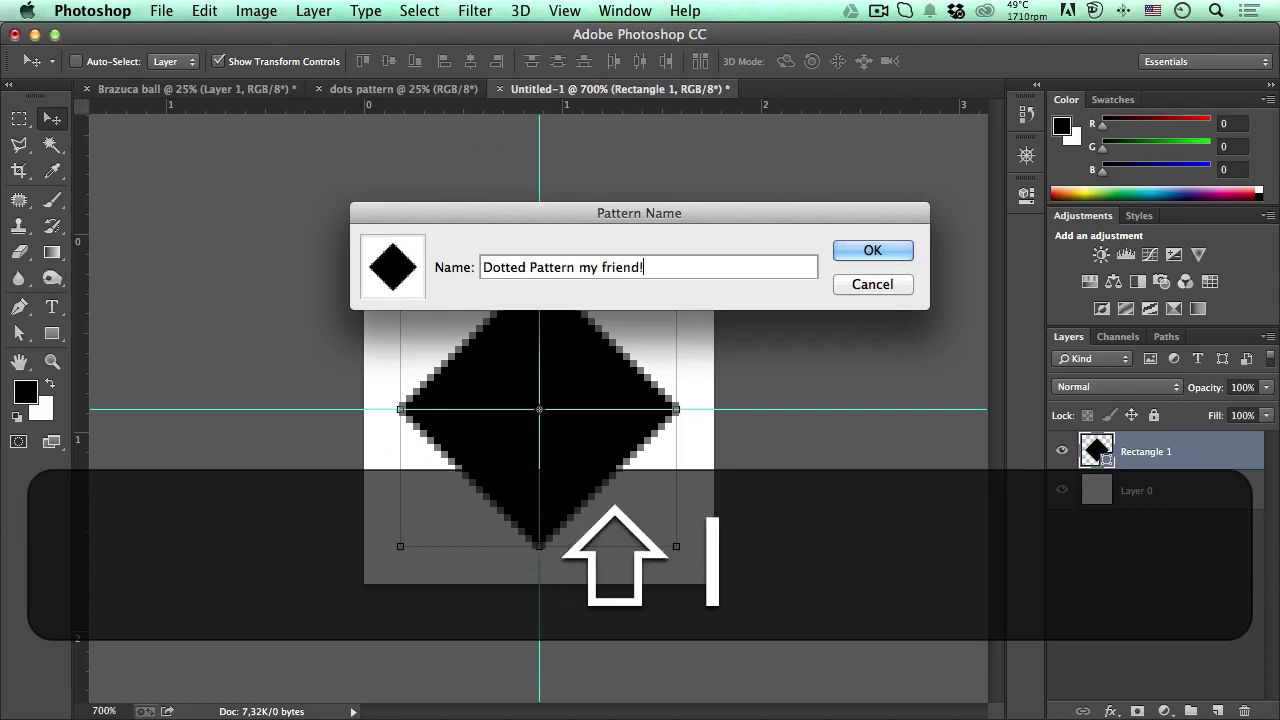
left_click(873, 250)
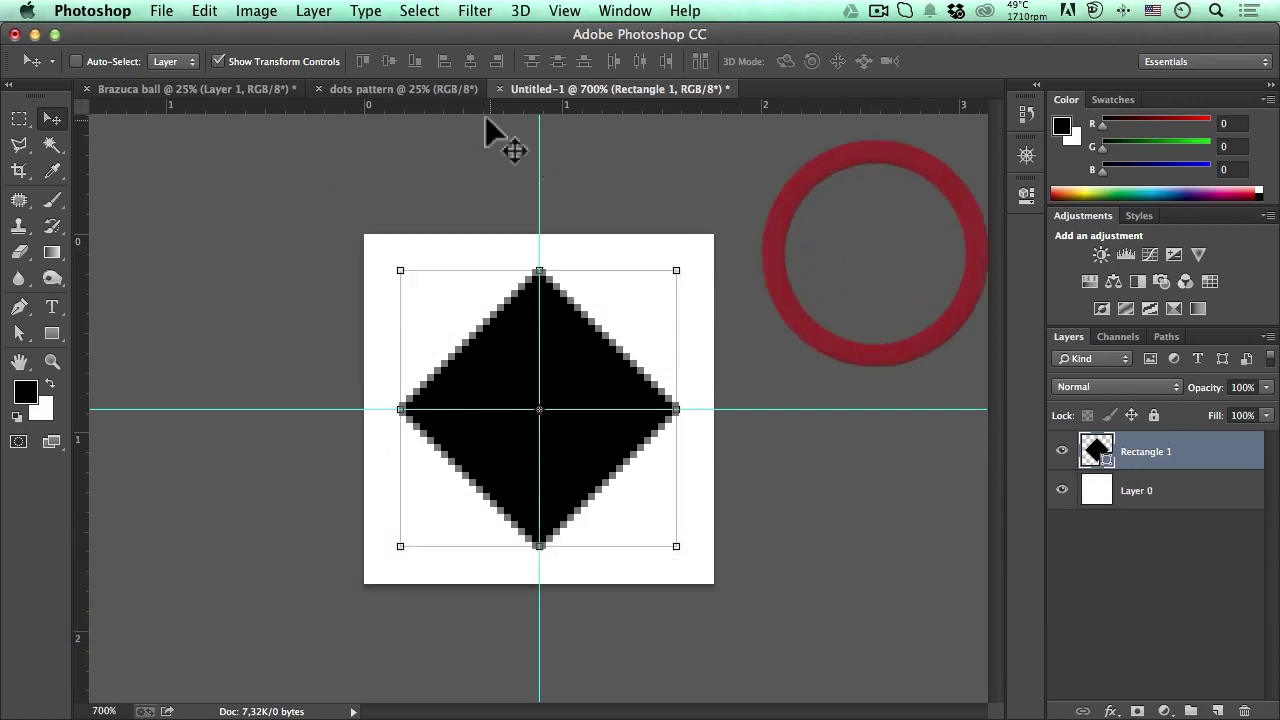
left_click(425, 94)
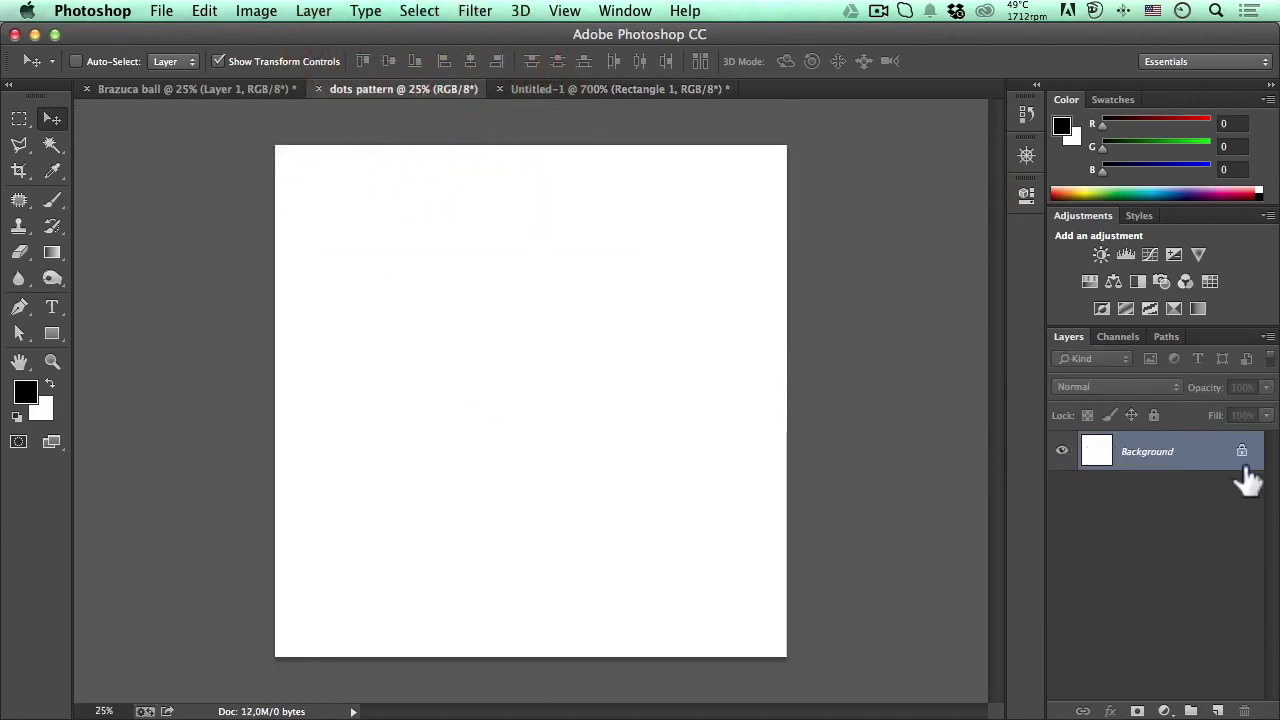
left_click_drag(1242, 452, 1242, 704)
Give Layer 0 a Pattern Overlay using the diamond pattern at 10% scale
right_click(1180, 455)
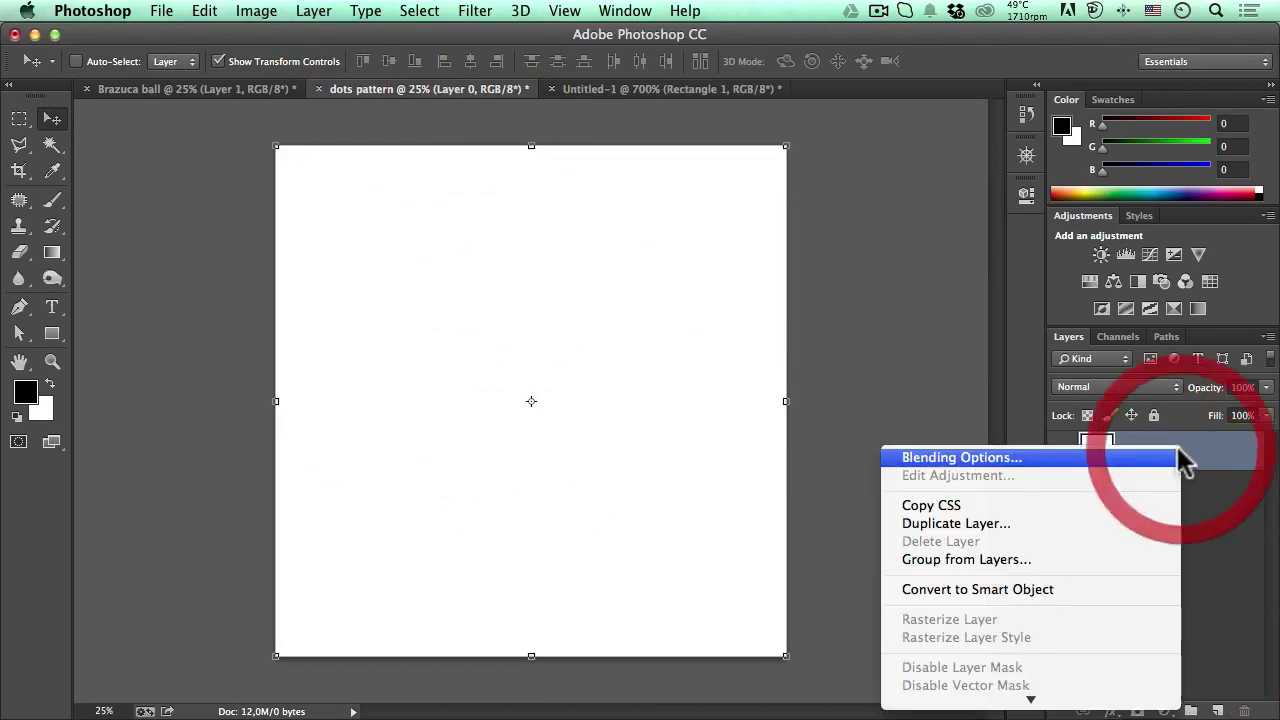
left_click(1112, 457)
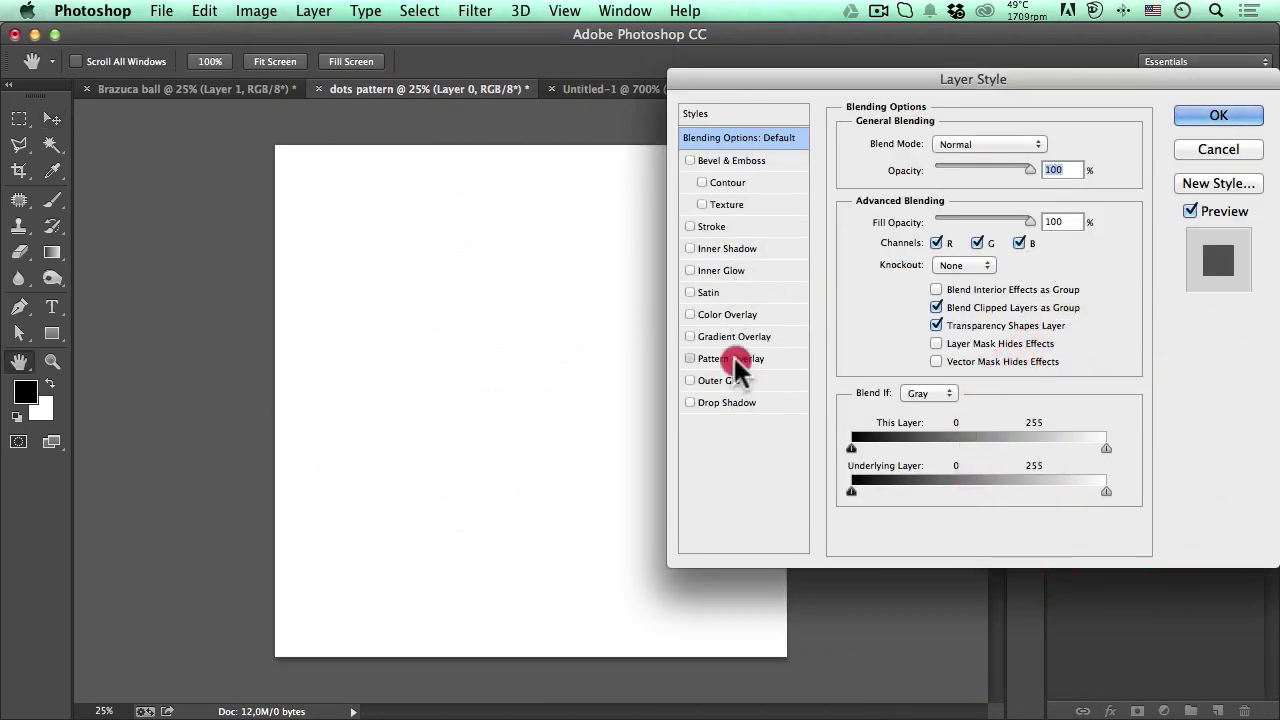
left_click(735, 362)
left_click(968, 216)
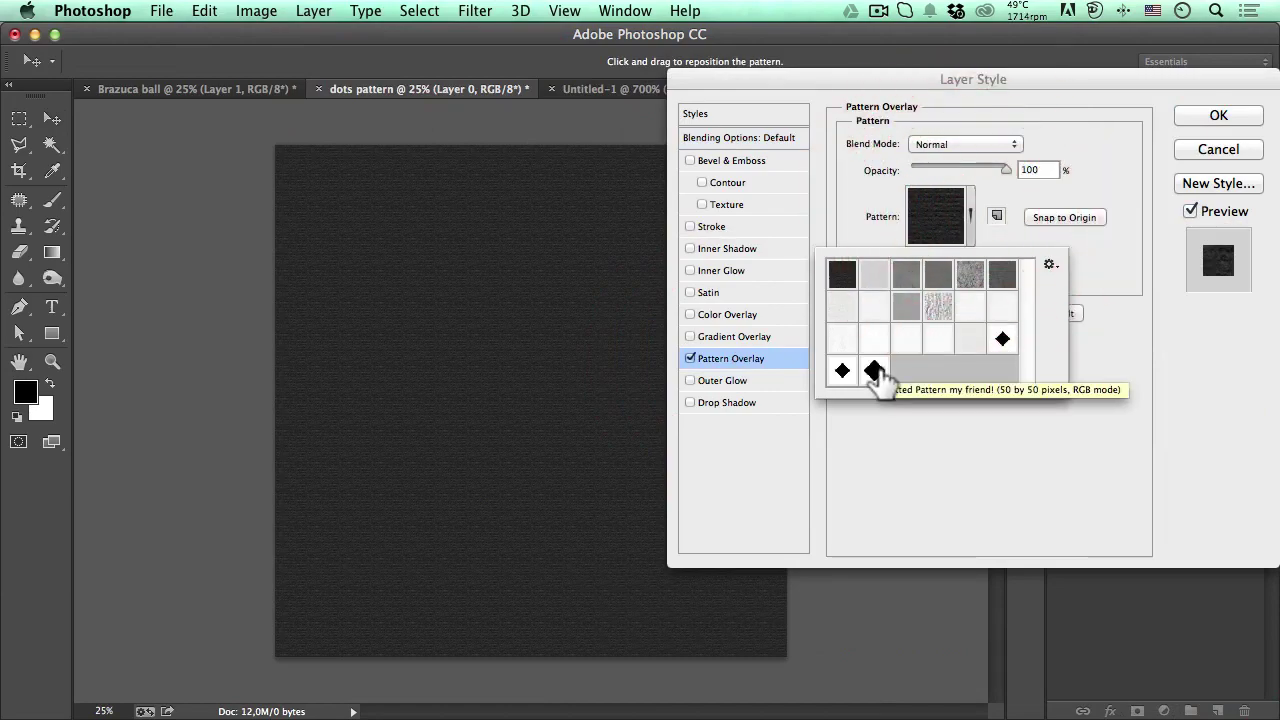
left_click(875, 370)
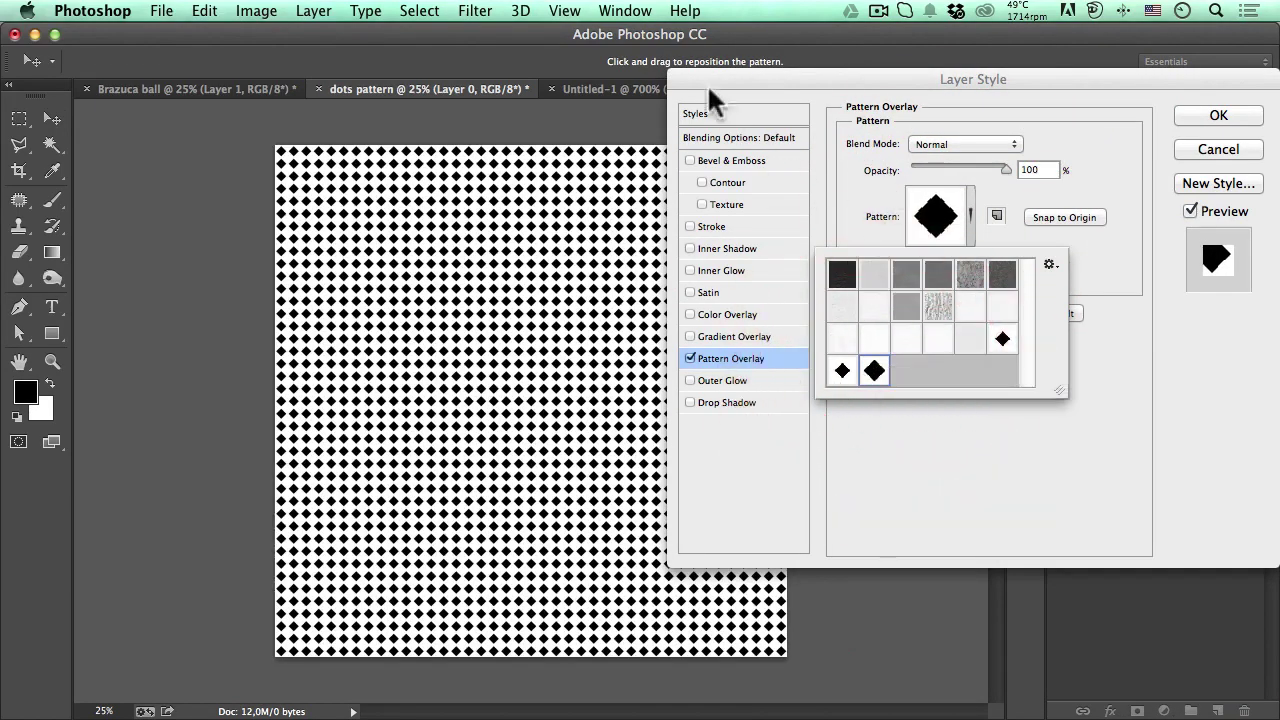
left_click_drag(737, 78, 376, 156)
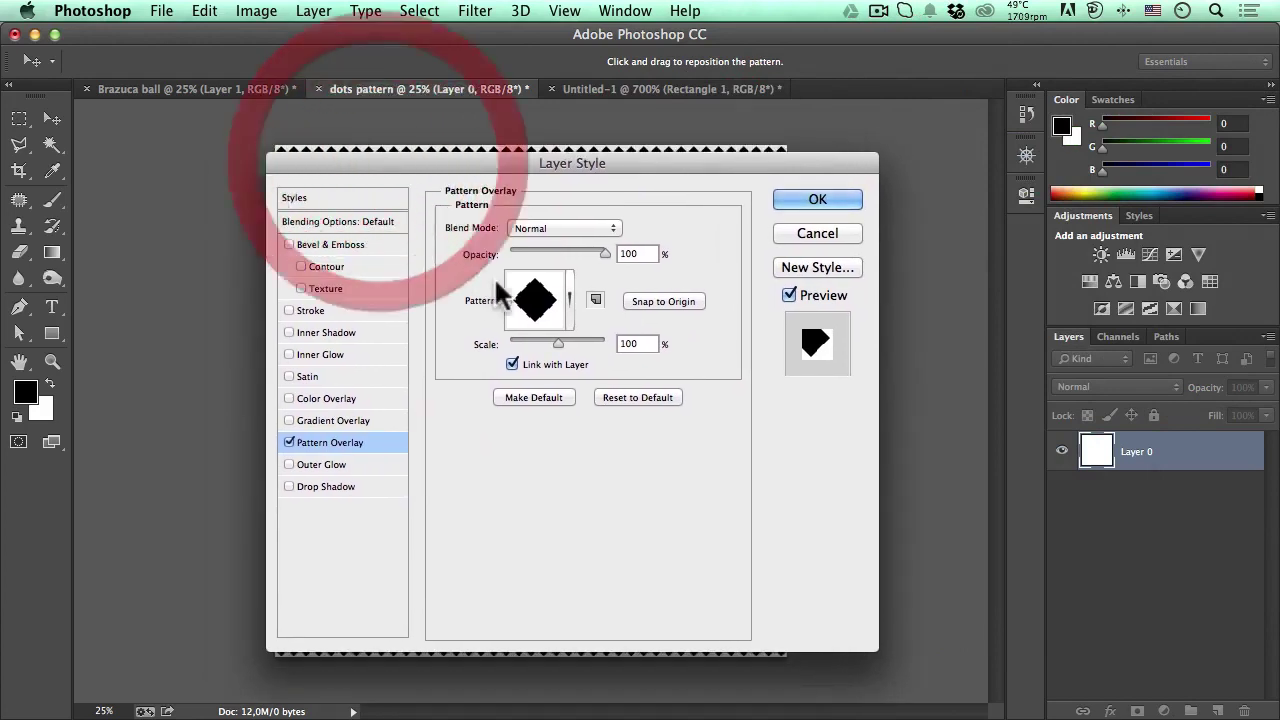
left_click_drag(557, 341, 511, 340)
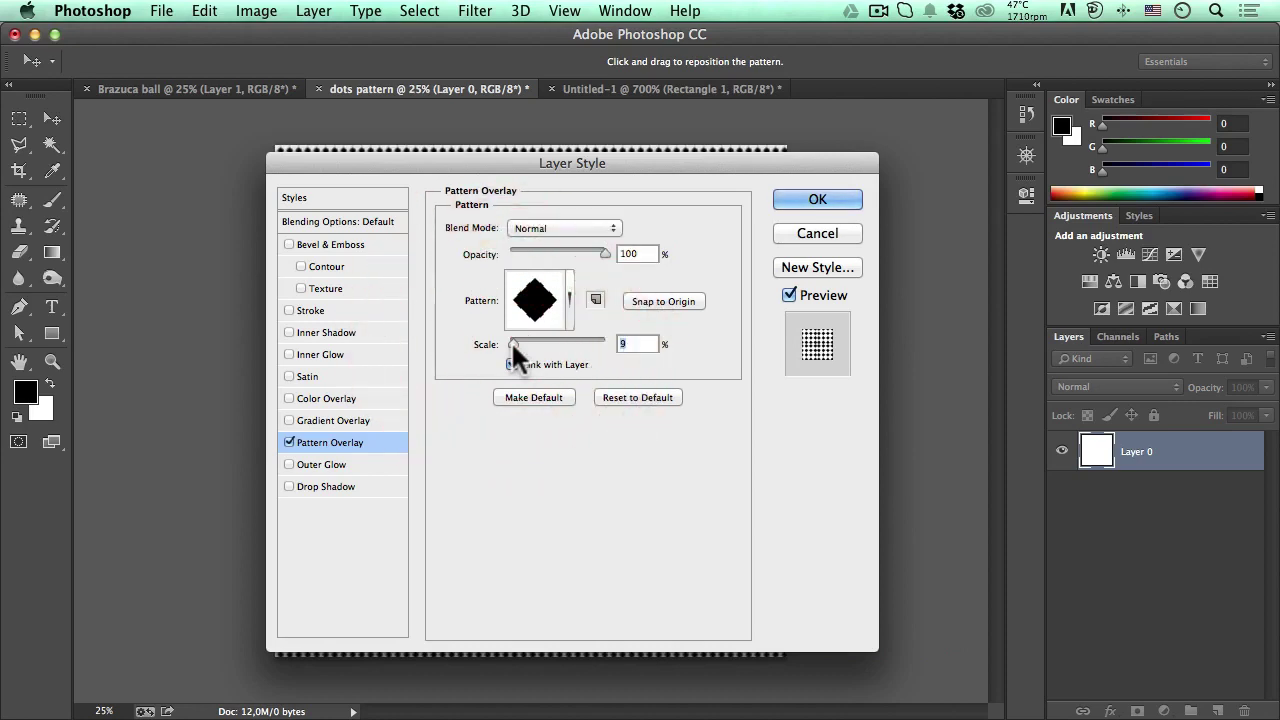
type("10")
left_click_drag(462, 162, 540, 148)
left_click(886, 186)
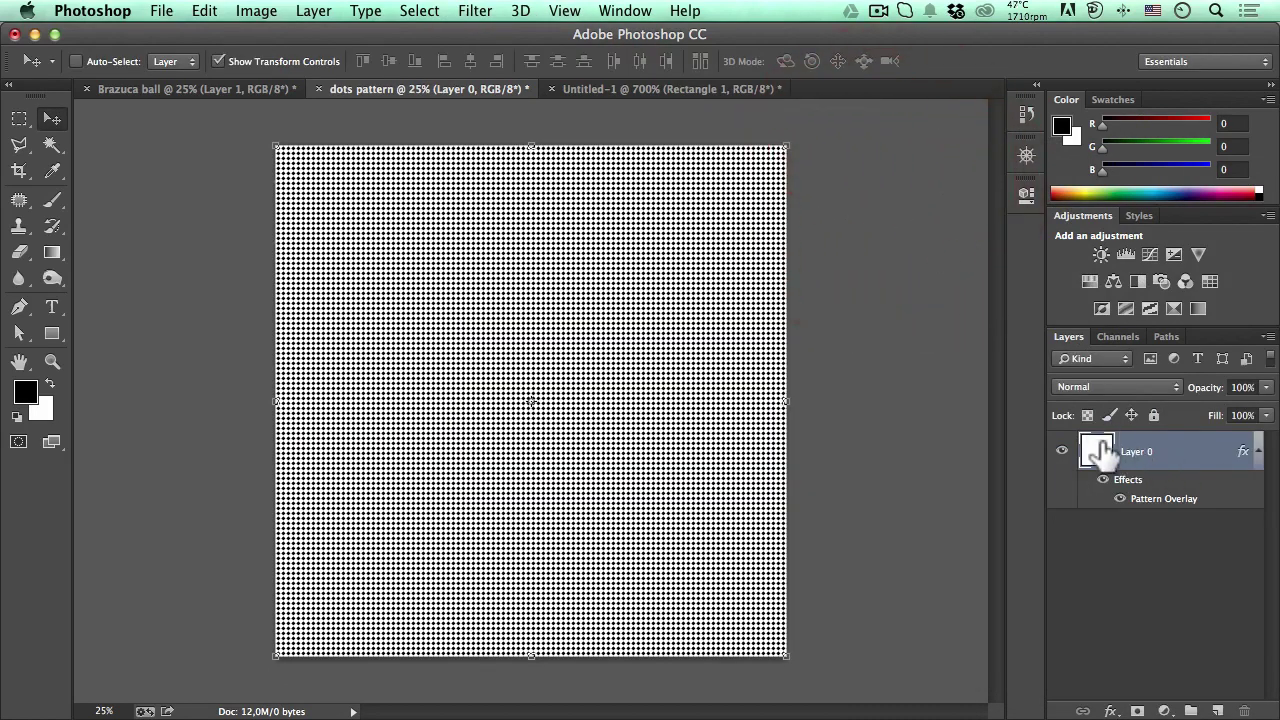
Rasterize Layer 0's diamond Pattern Overlay into pixels and zoom in on the dot grid
right_click(1181, 459)
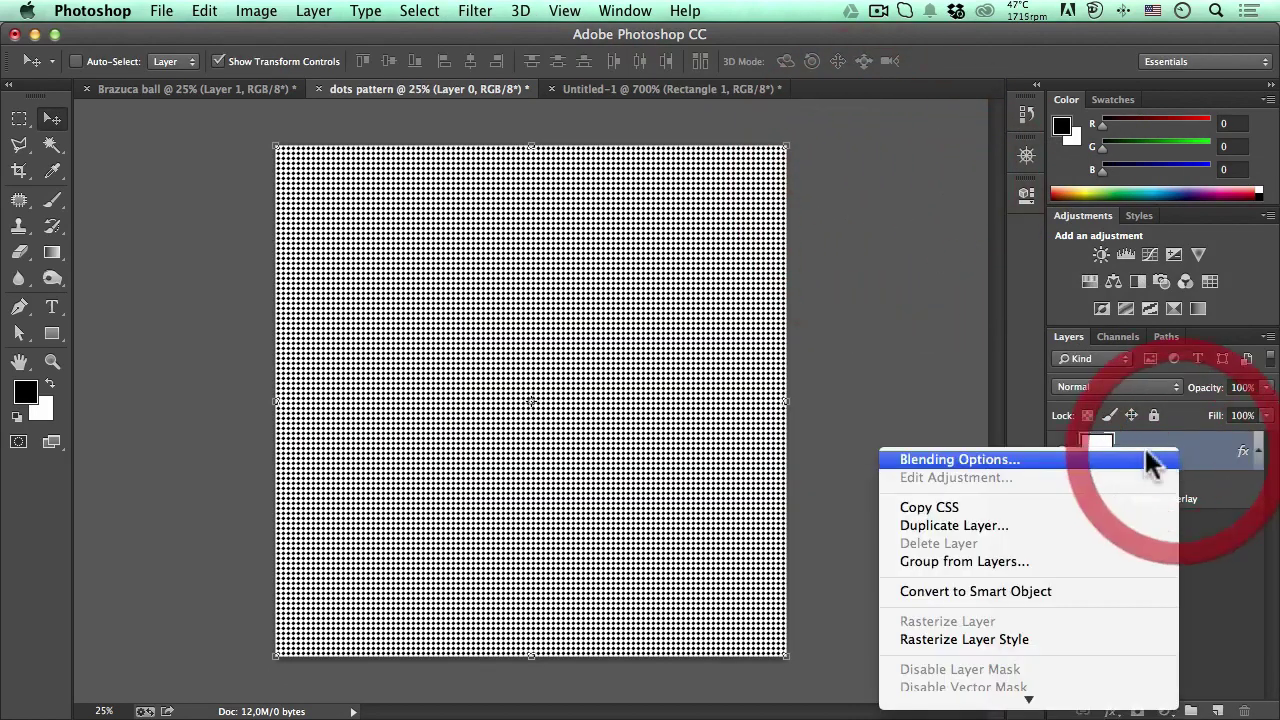
left_click(1073, 645)
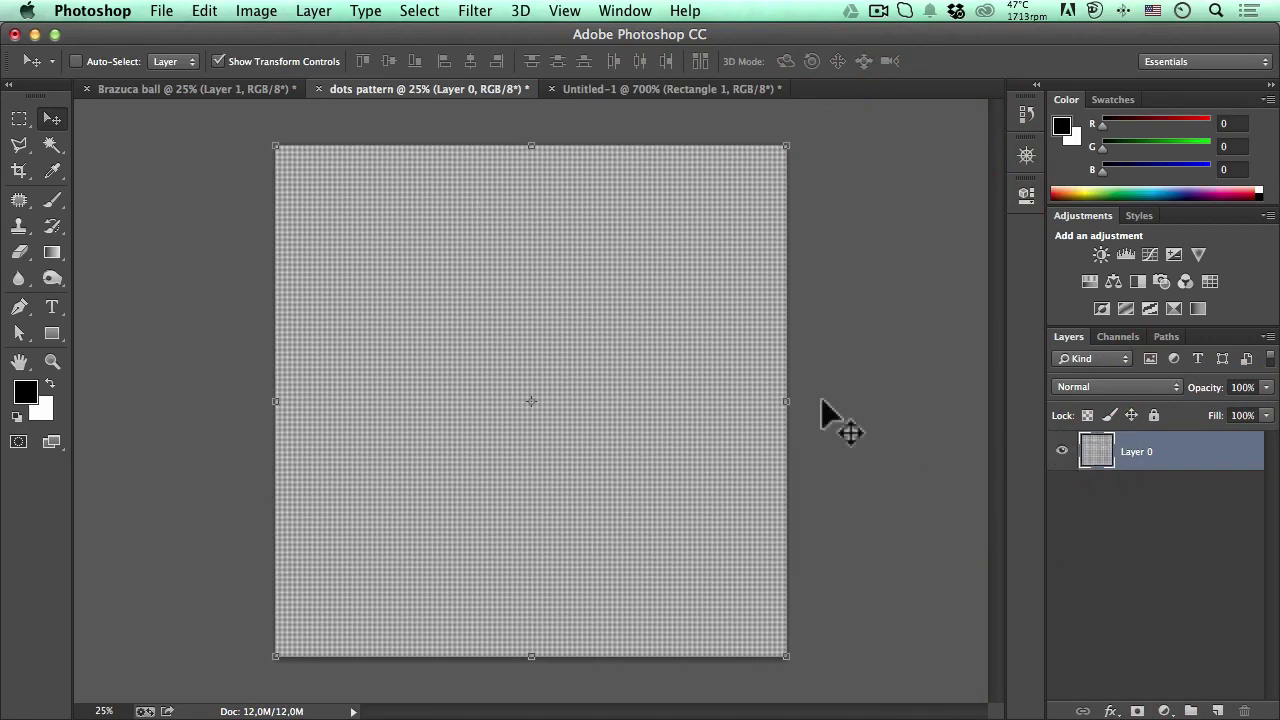
left_click(546, 311, "super")
left_click(546, 311, "super")
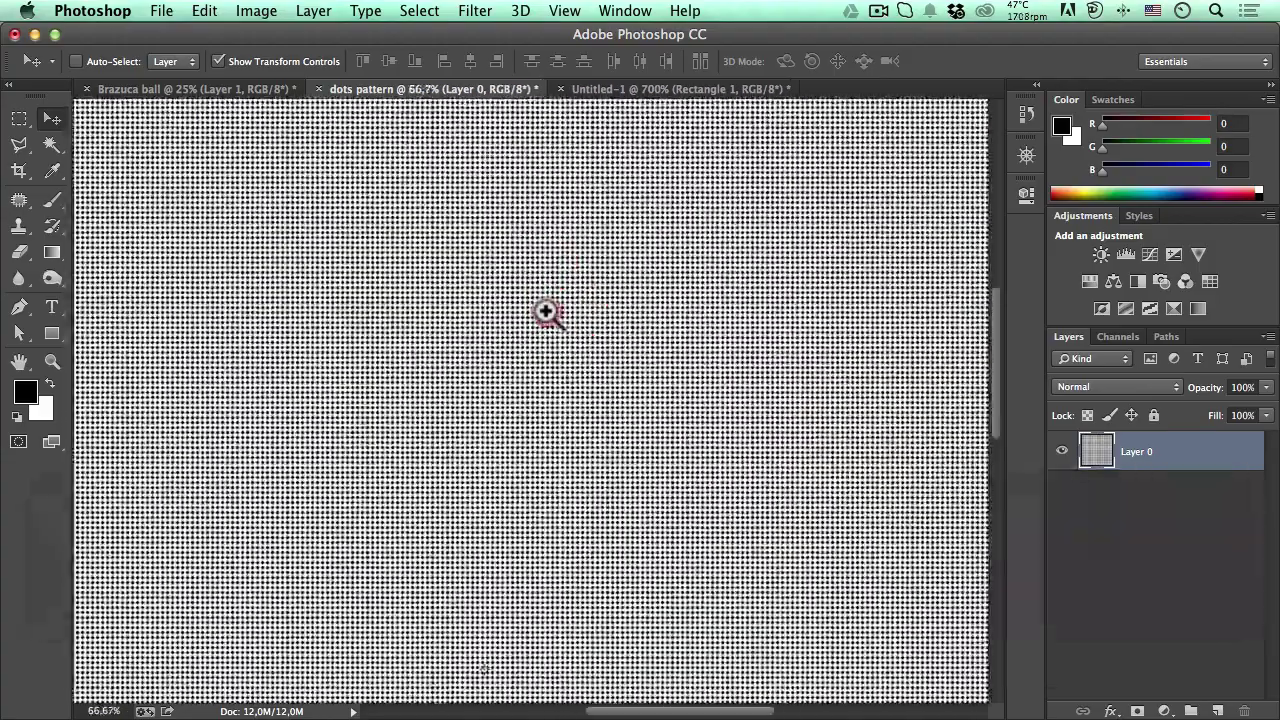
Zoom back out to view the whole dot pattern and open the Filter menu
left_click(543, 302, "super")
left_click(549, 307, "alt")
left_click(549, 307, "alt")
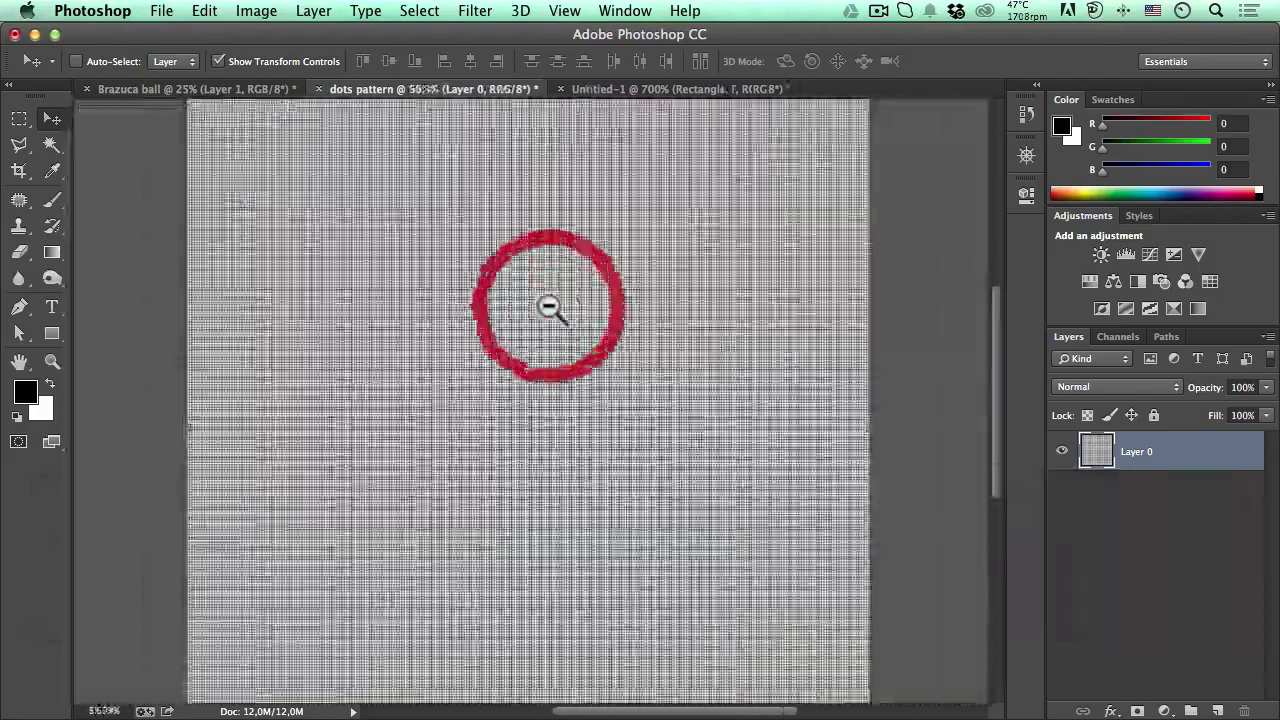
left_click(549, 303, "alt")
left_click(476, 11)
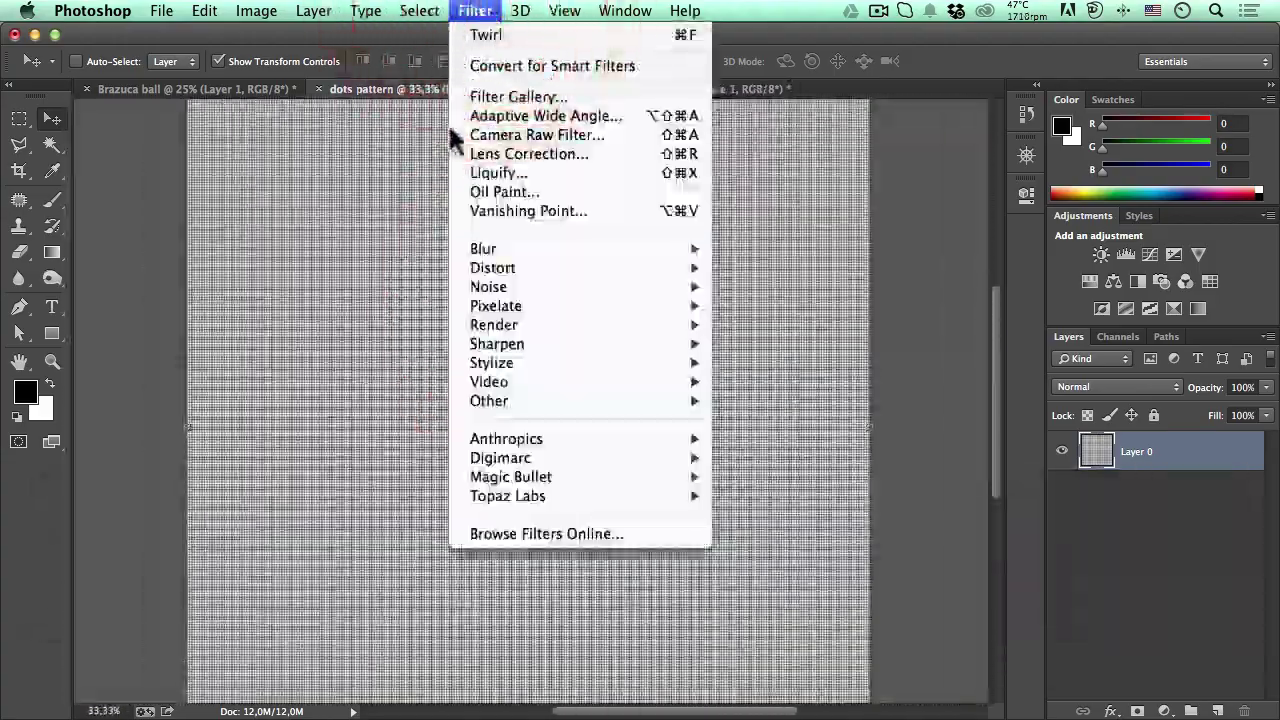
Open Distort > Twirl at a 50° angle and zoom its preview between 12.5% and 200%
mouse_move(572, 268)
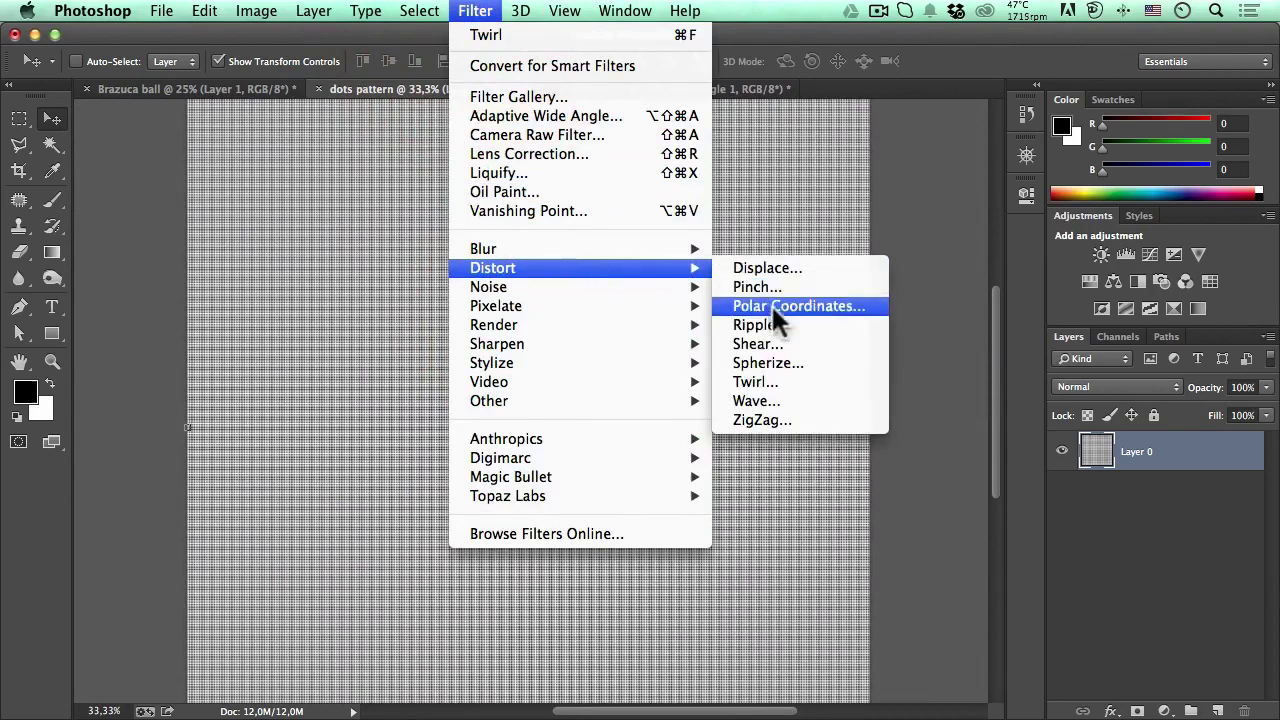
left_click(772, 379)
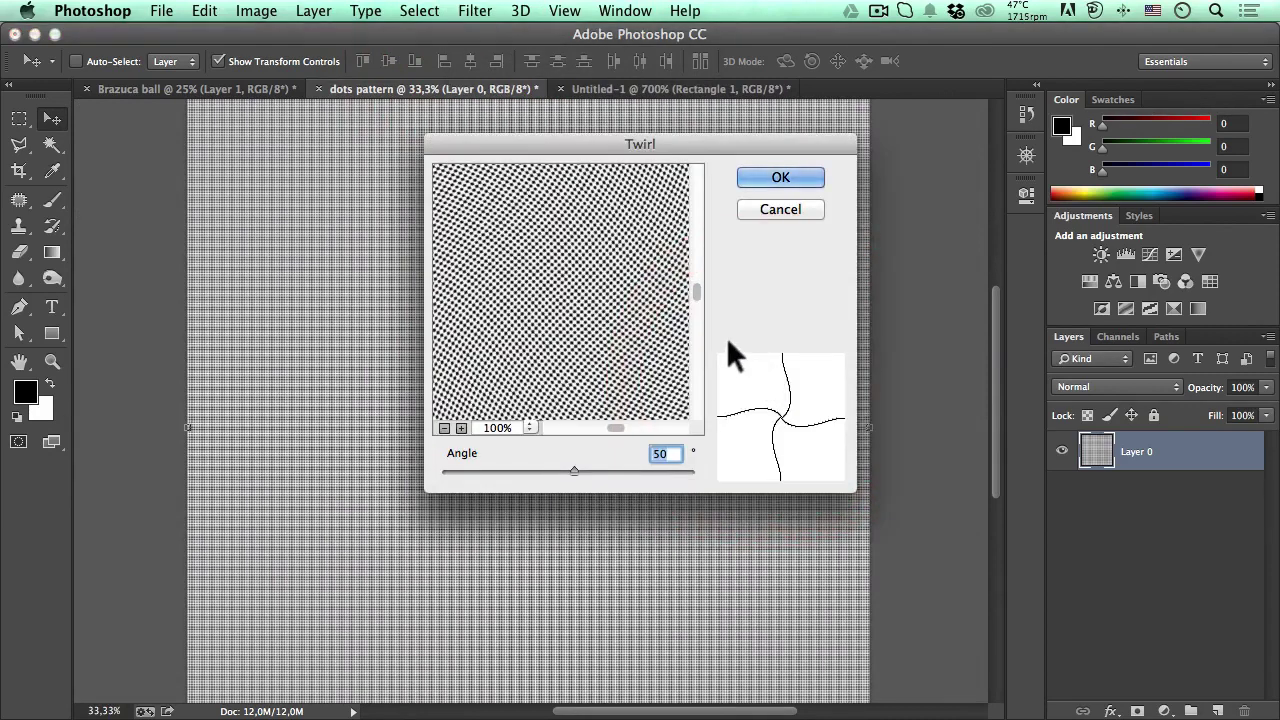
left_click(443, 427)
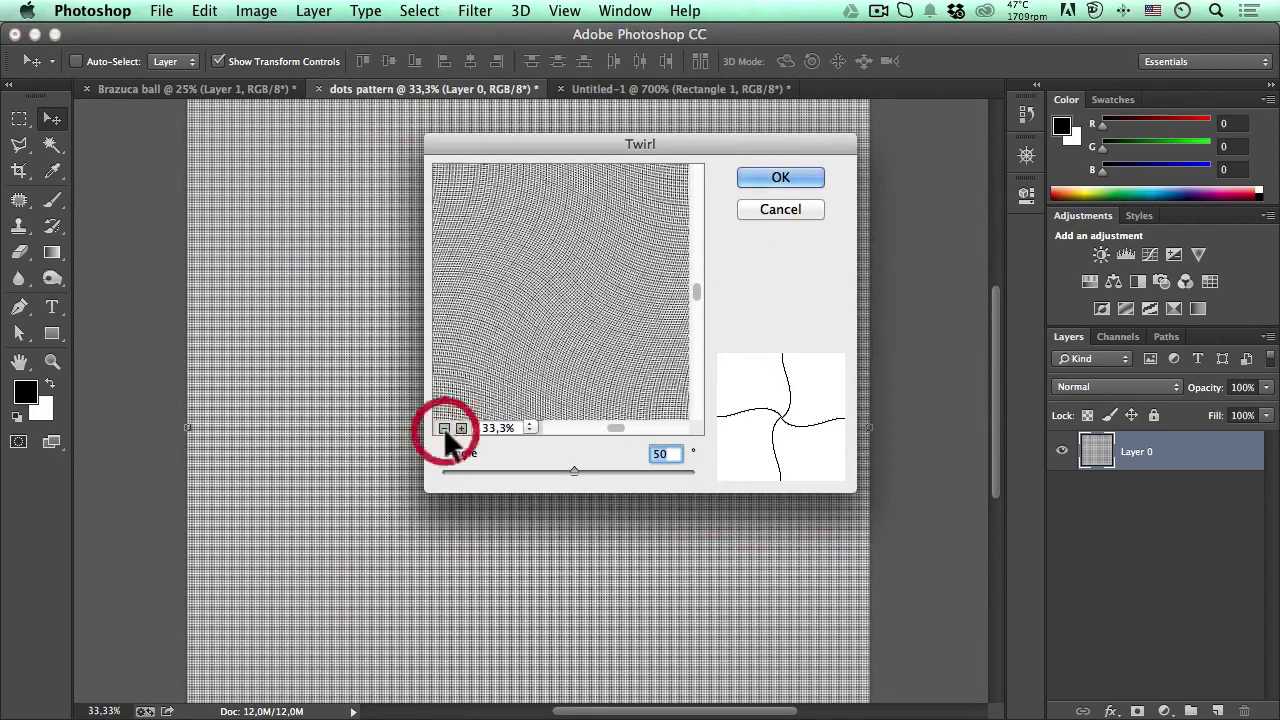
left_click(461, 425)
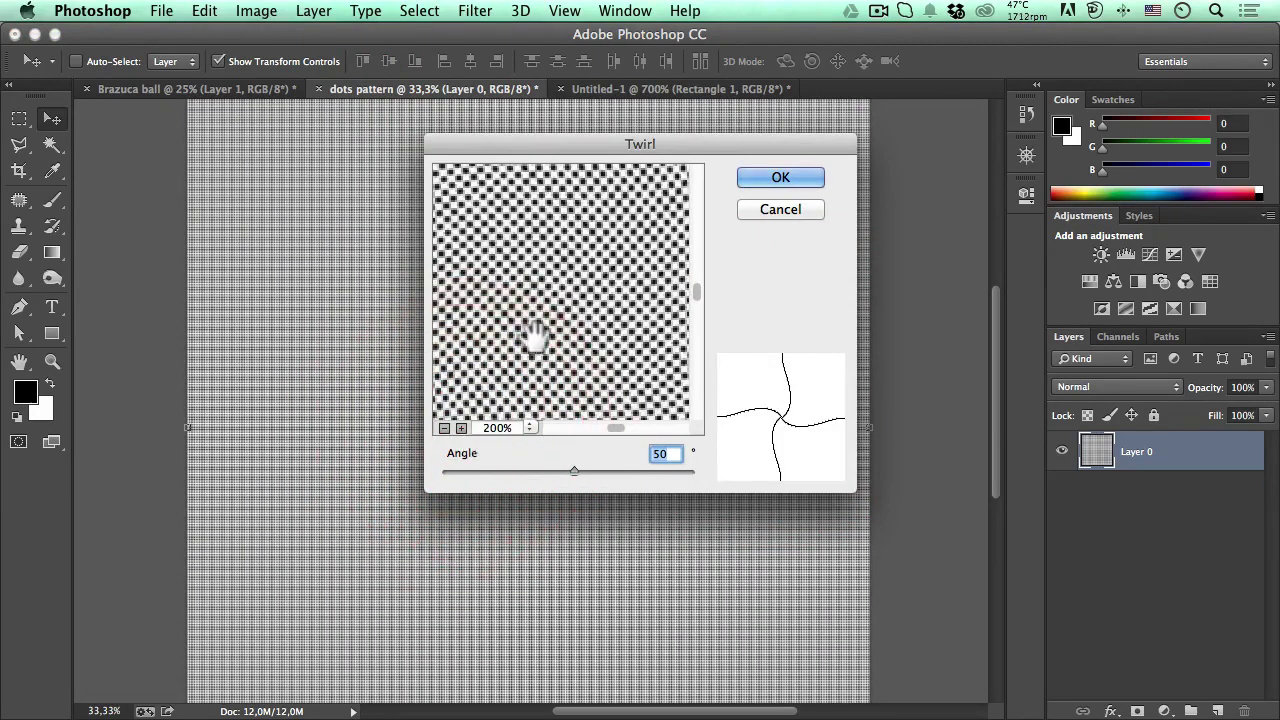
left_click(574, 277)
left_click(444, 427)
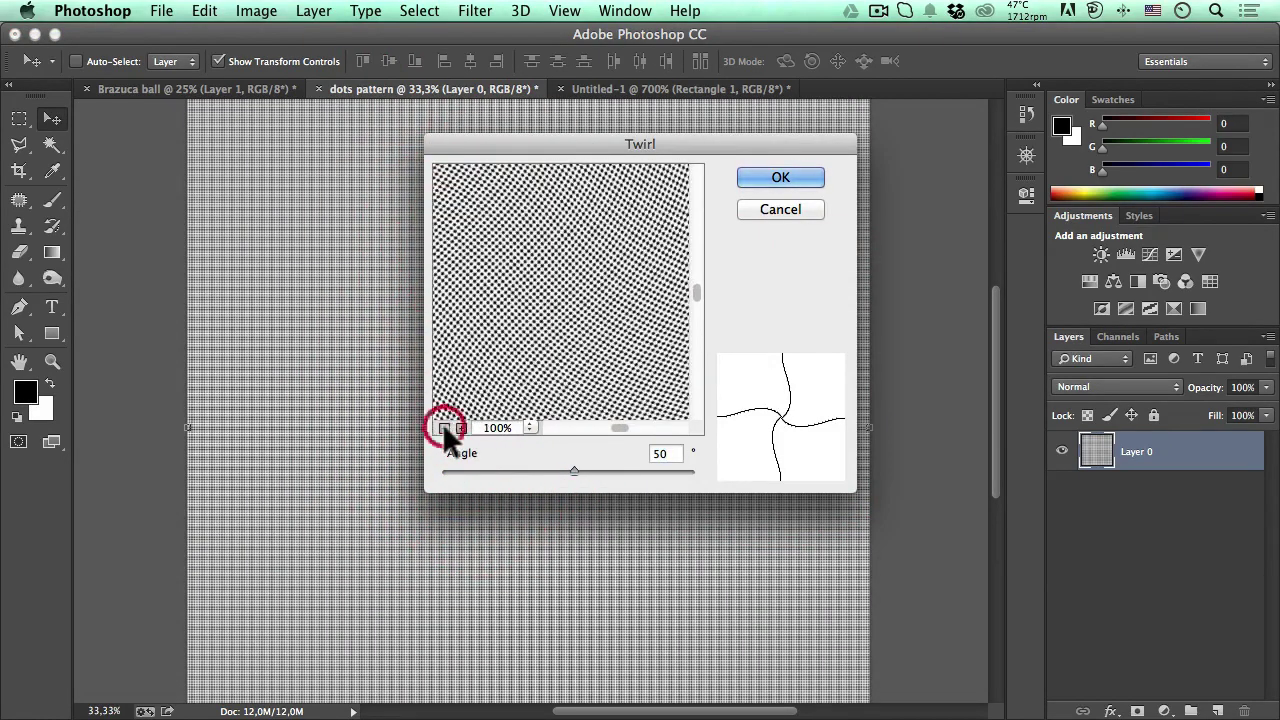
left_click(444, 427)
left_click(444, 427)
left_click(444, 427)
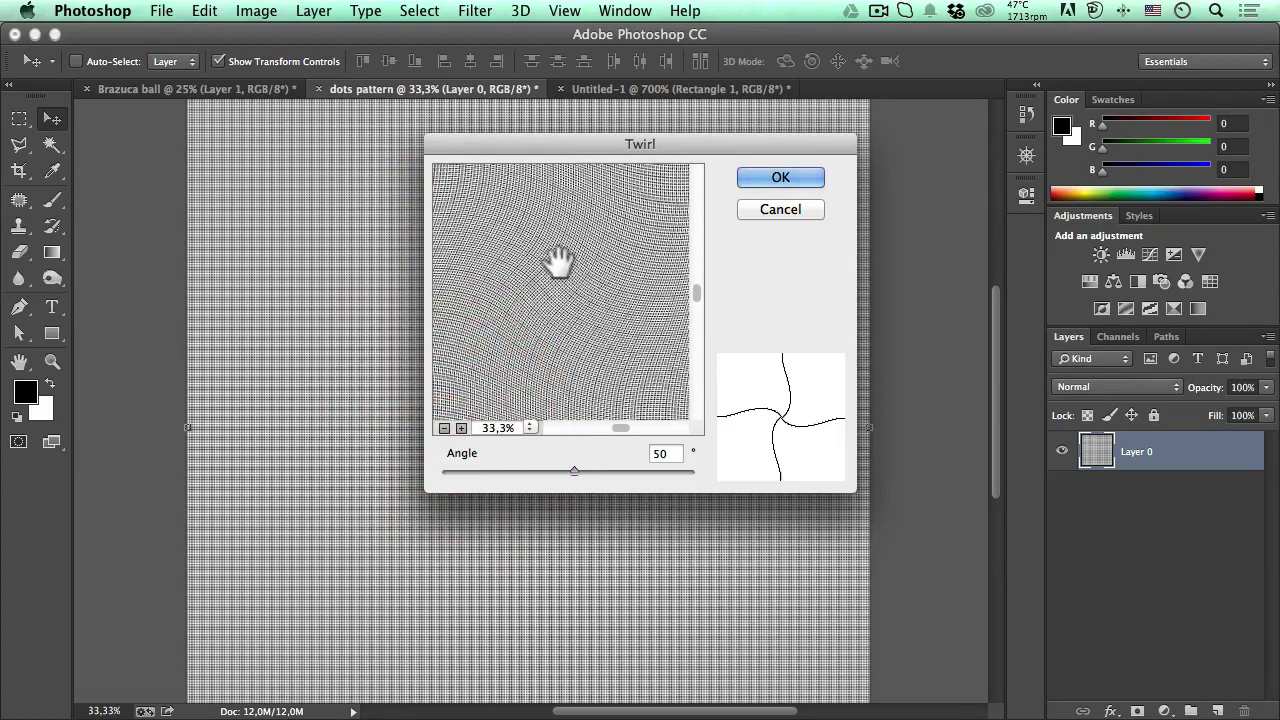
left_click(444, 427)
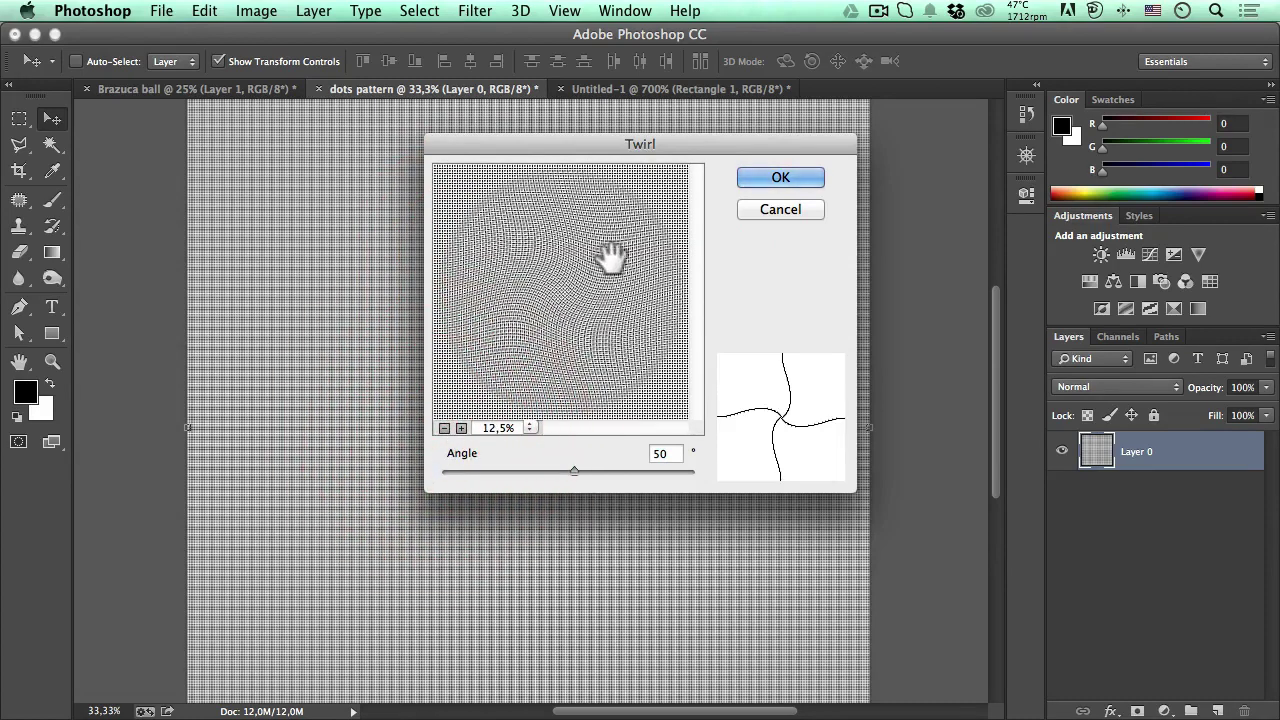
left_click(461, 428)
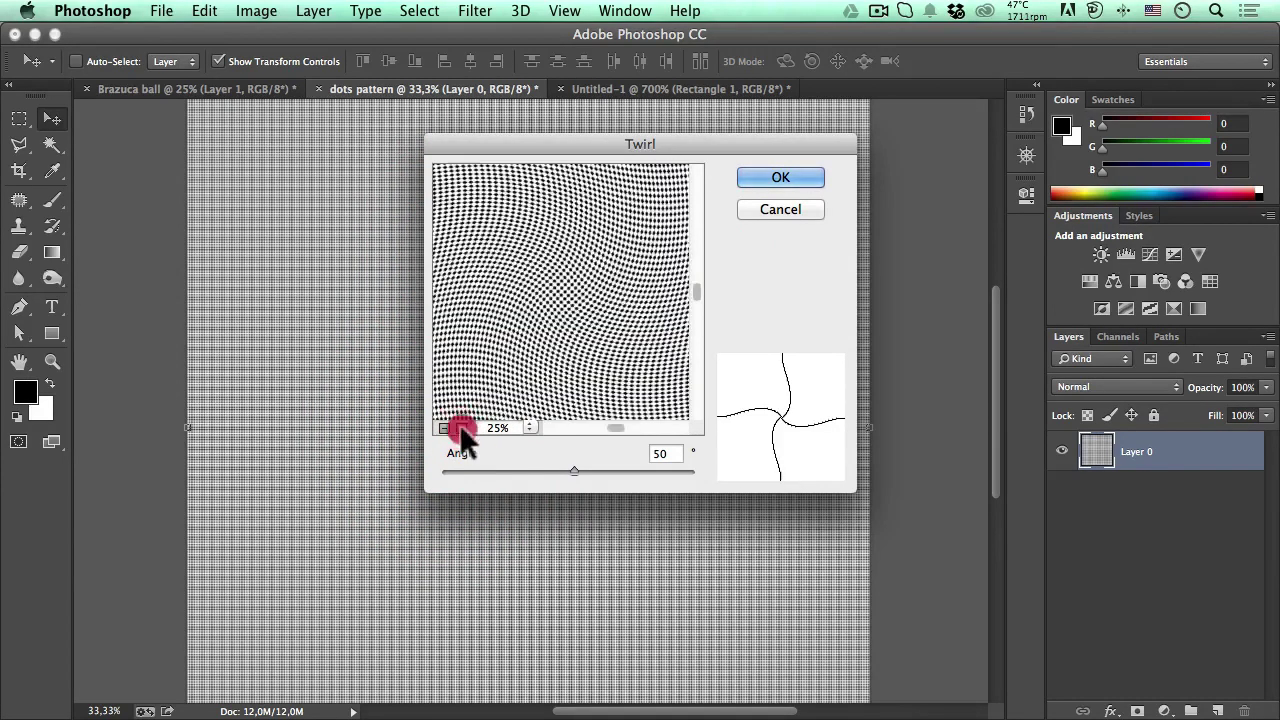
Apply the twirl and save the pattern as Brazuca Ball Dot Pattern.psd with maximized compatibility
left_click(773, 180)
left_click(156, 13)
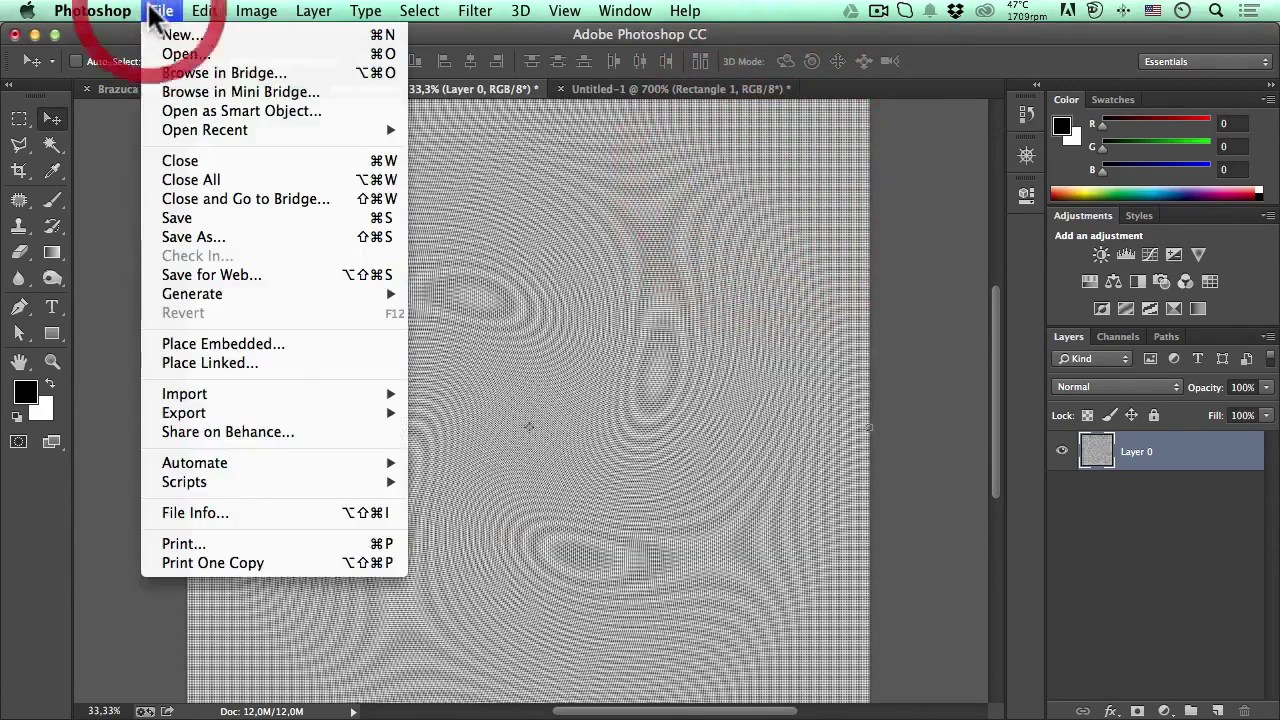
left_click(251, 237)
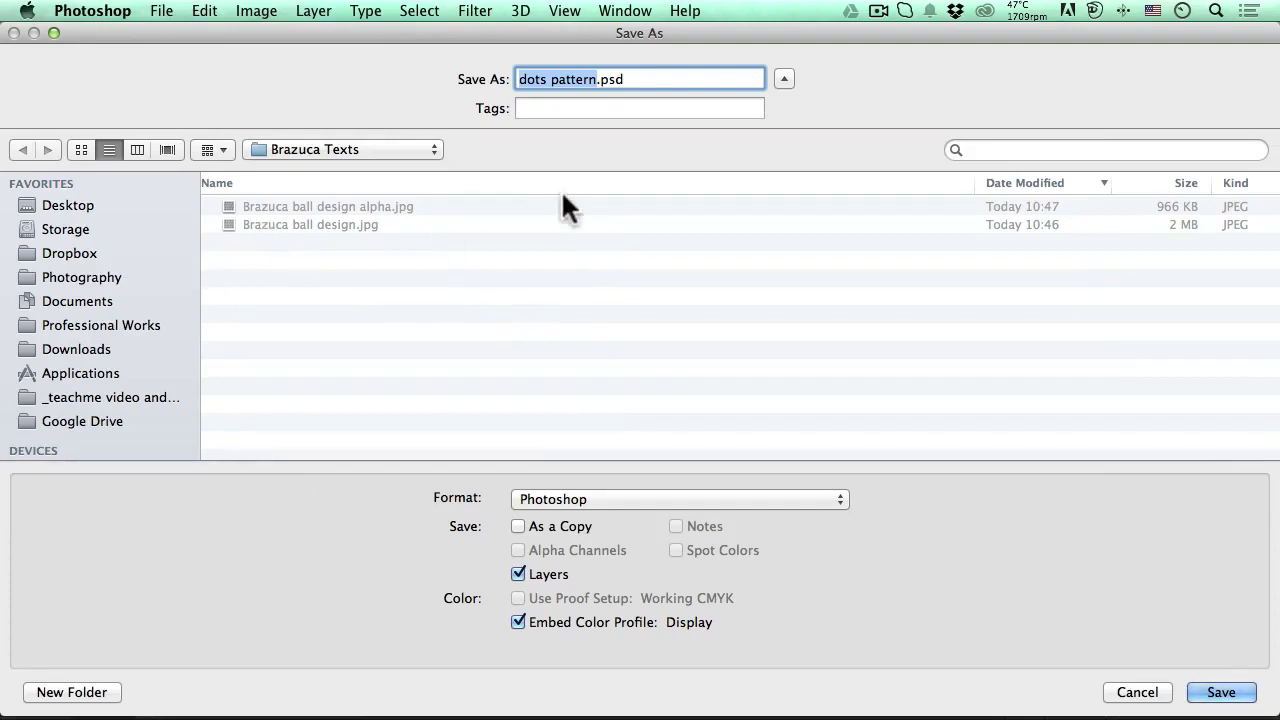
type("b")
key("BackSpace")
type("Brazu")
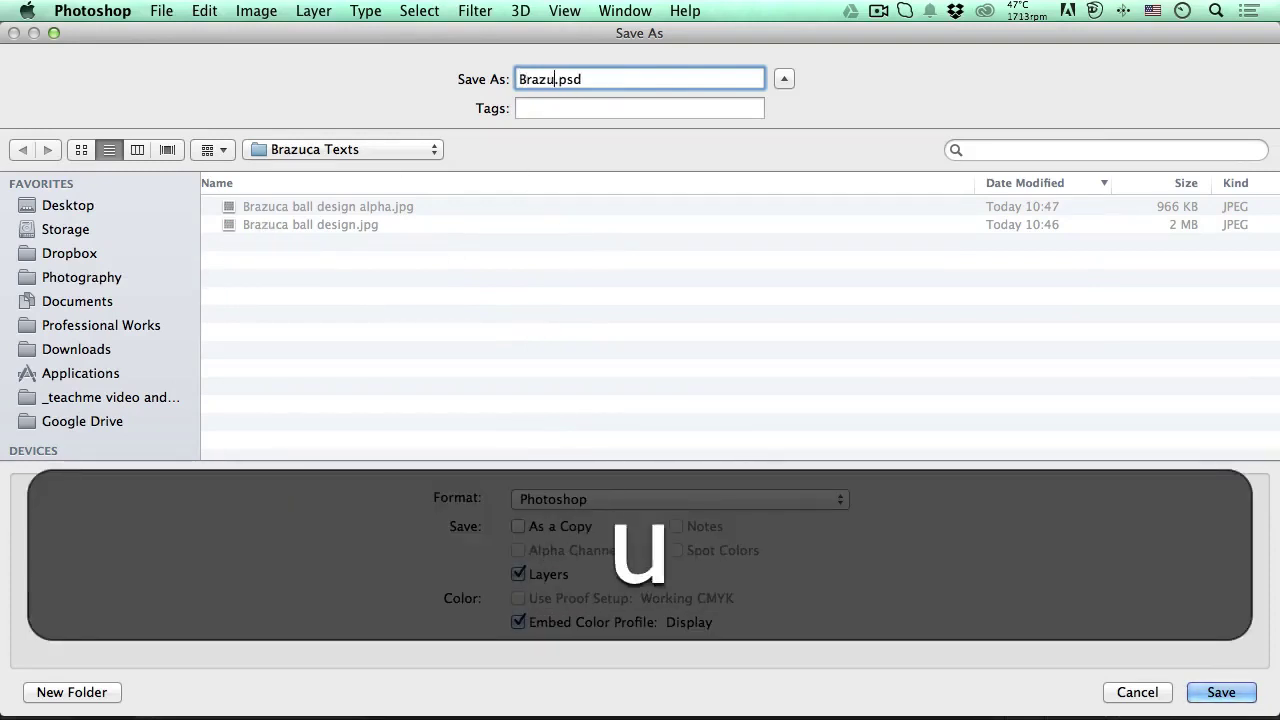
type("ca Ball ")
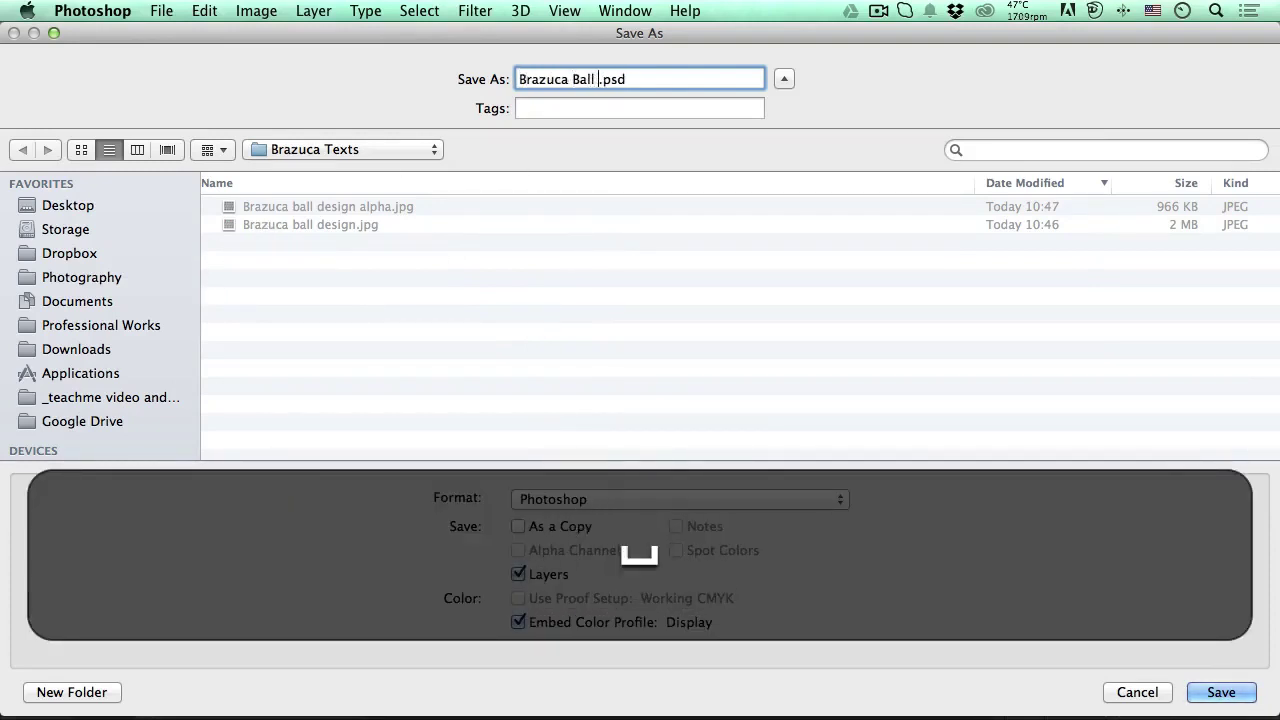
type("Dot Pat")
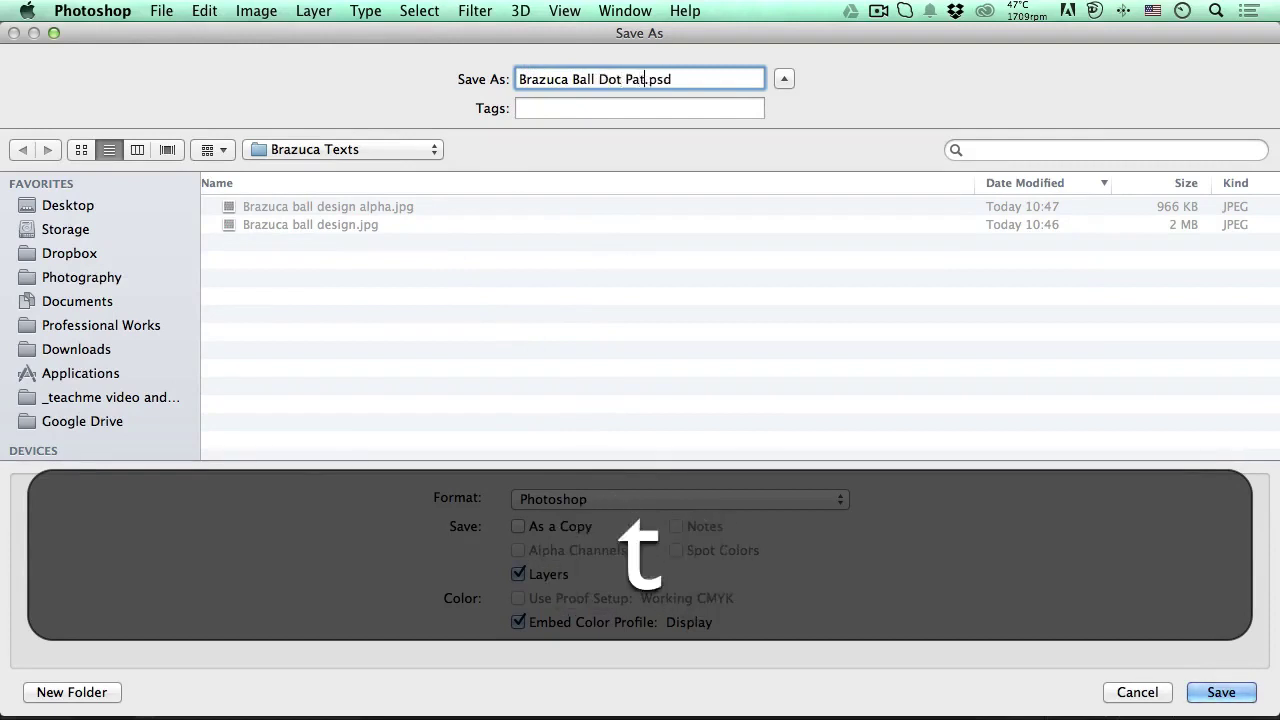
type("tern")
key("Return")
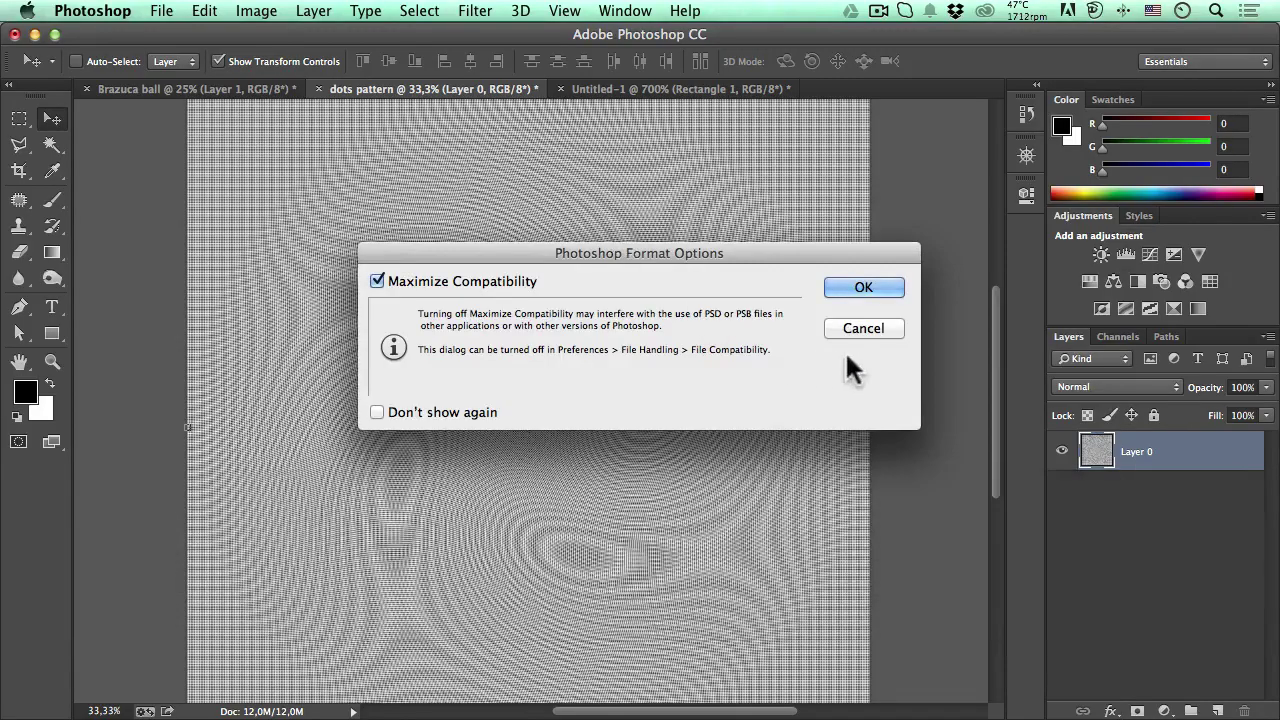
key("Return")
Save a copy as Brazuca Ball Dot Pattern.jpg at maximum quality 12
key("shift+super+s")
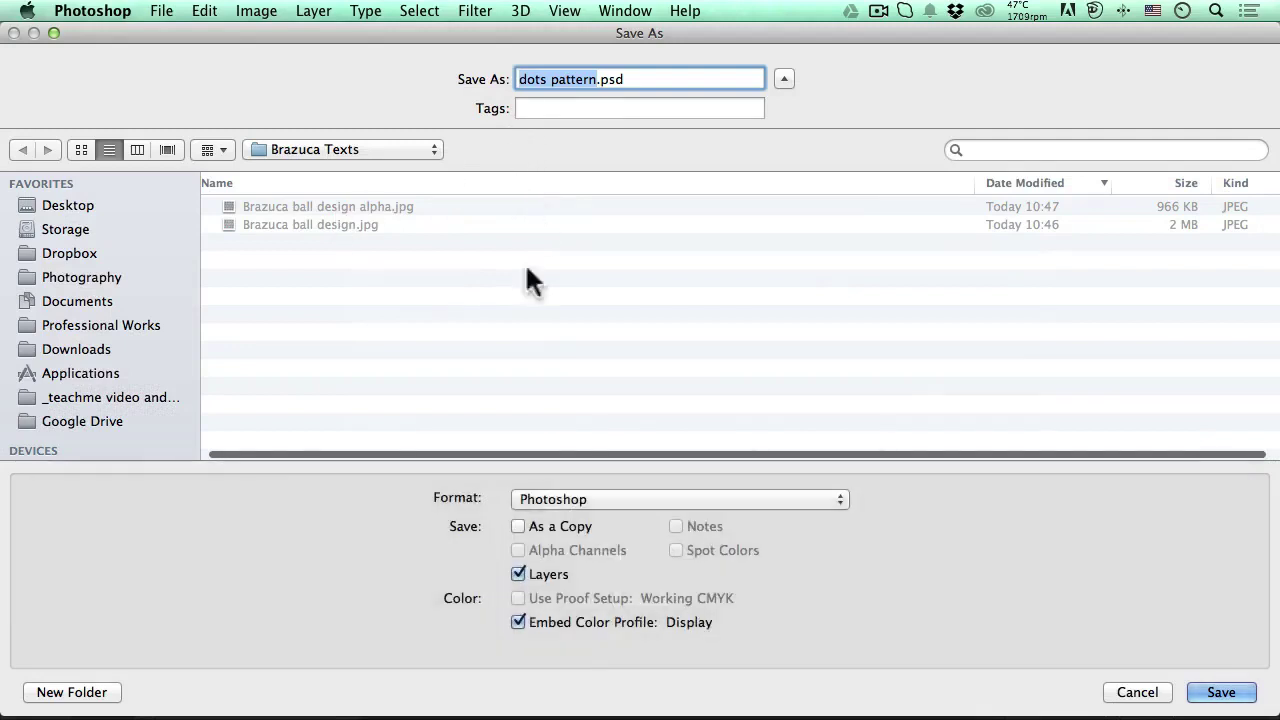
left_click(630, 499)
left_click(613, 625)
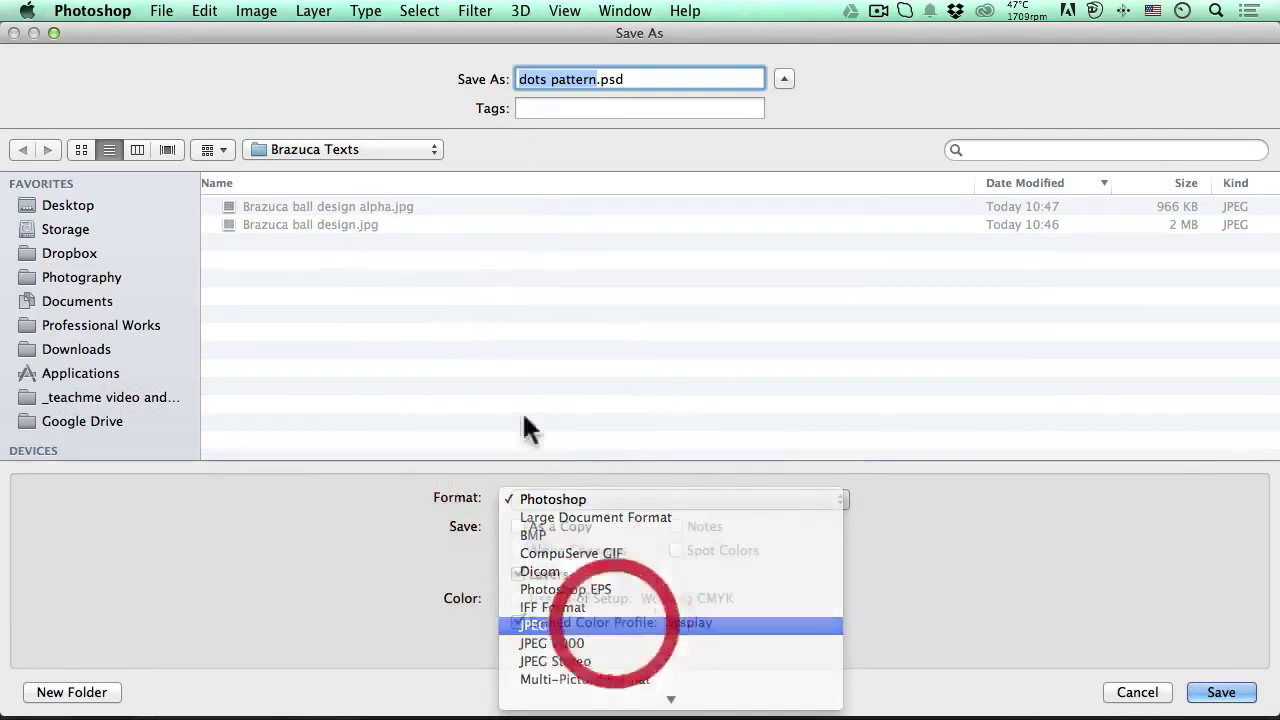
left_click(596, 80)
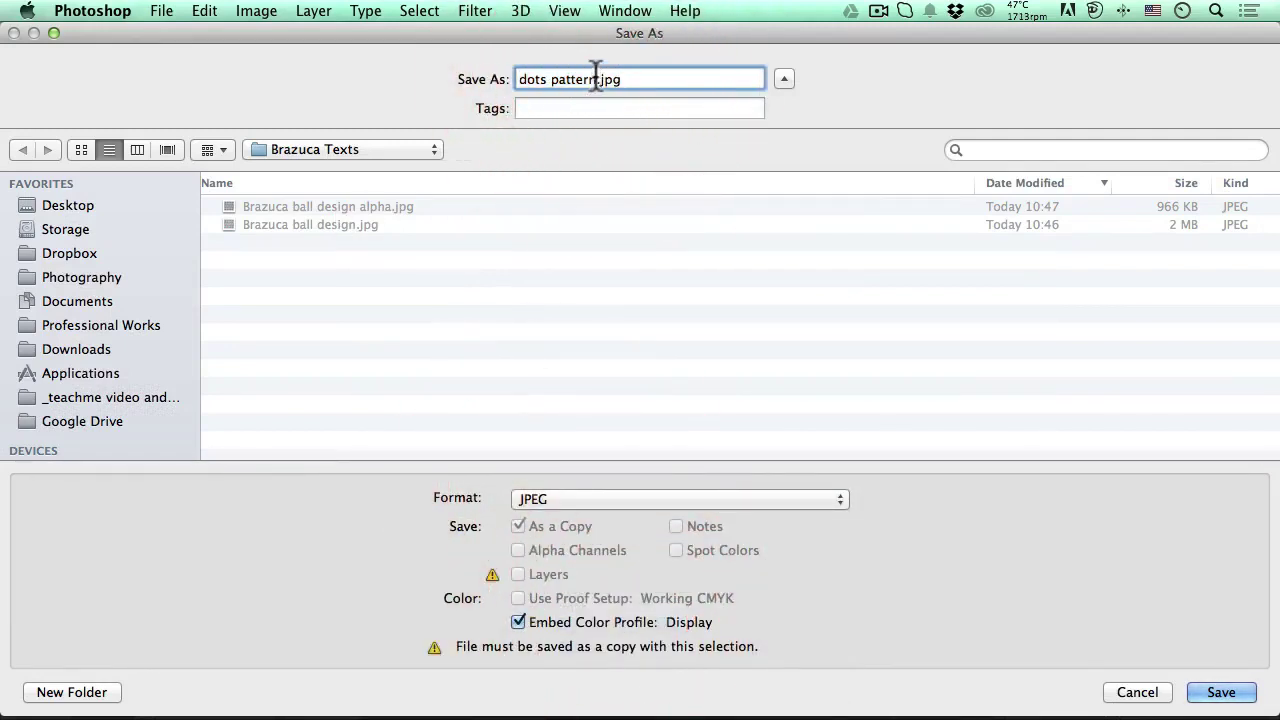
left_click_drag(596, 79, 457, 77)
type("Brazu")
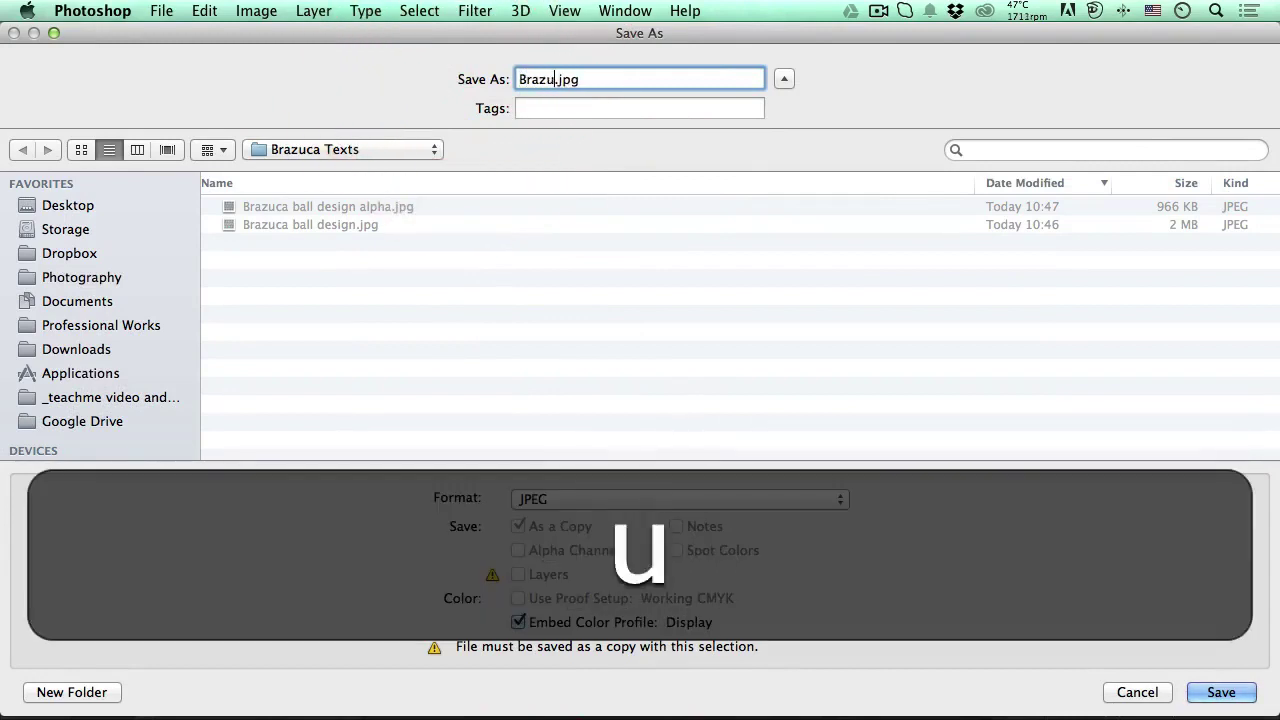
type("ca Ball Dot ")
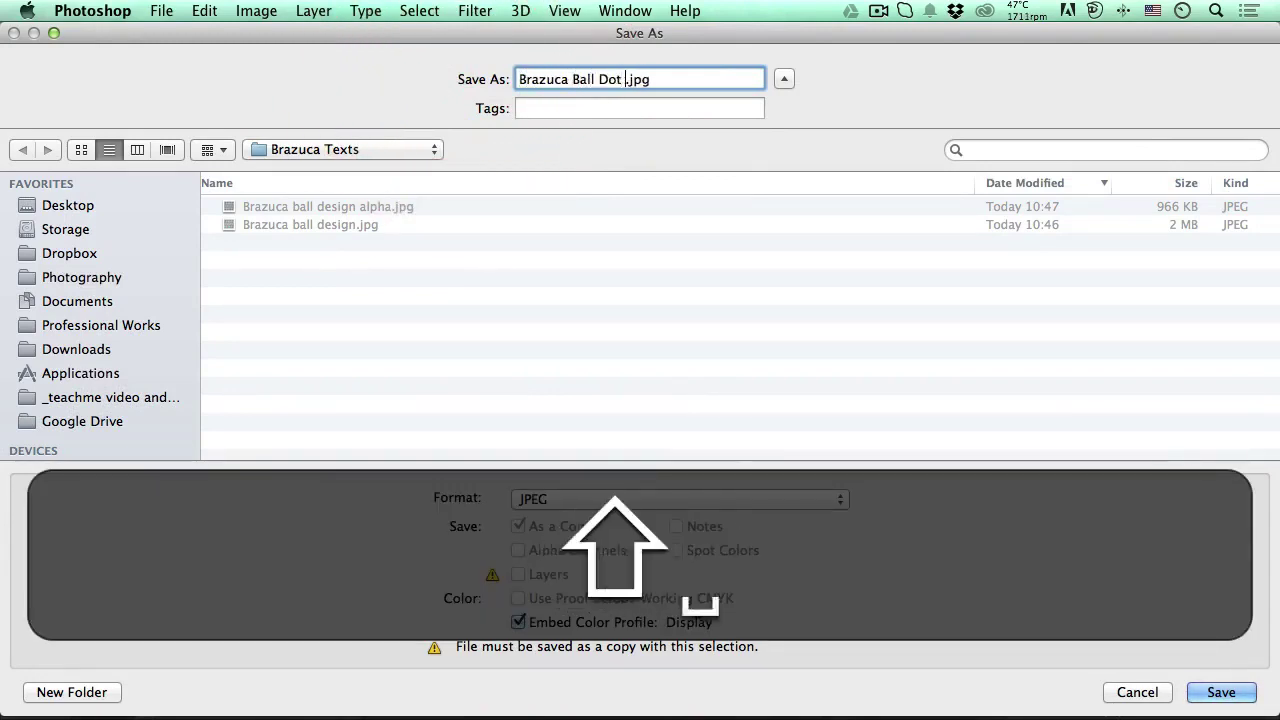
type("Pattern")
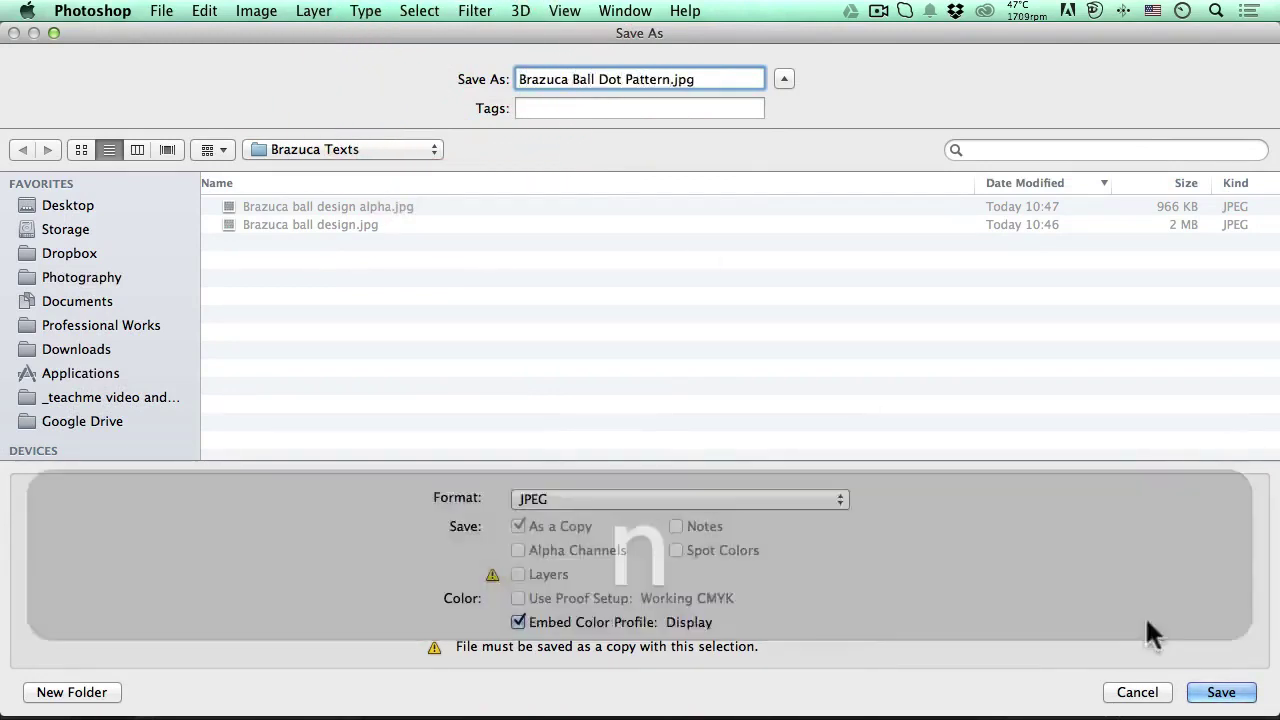
left_click(1207, 692)
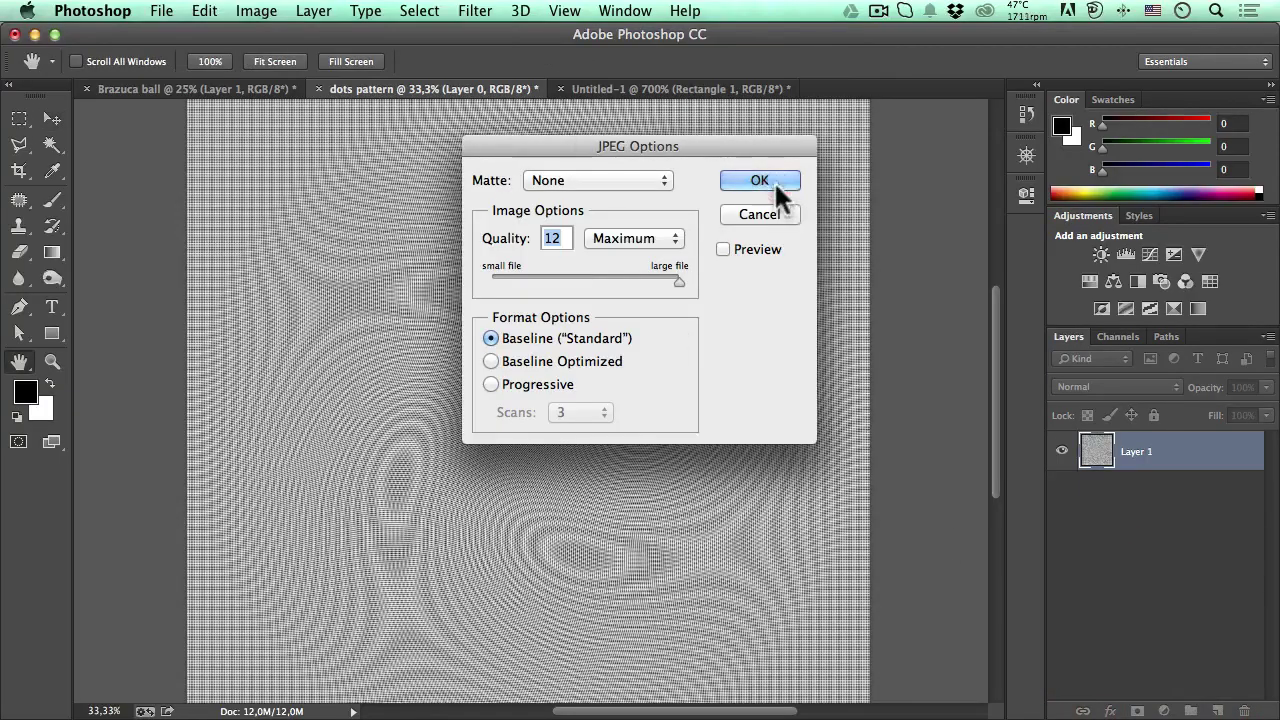
left_click(760, 180)
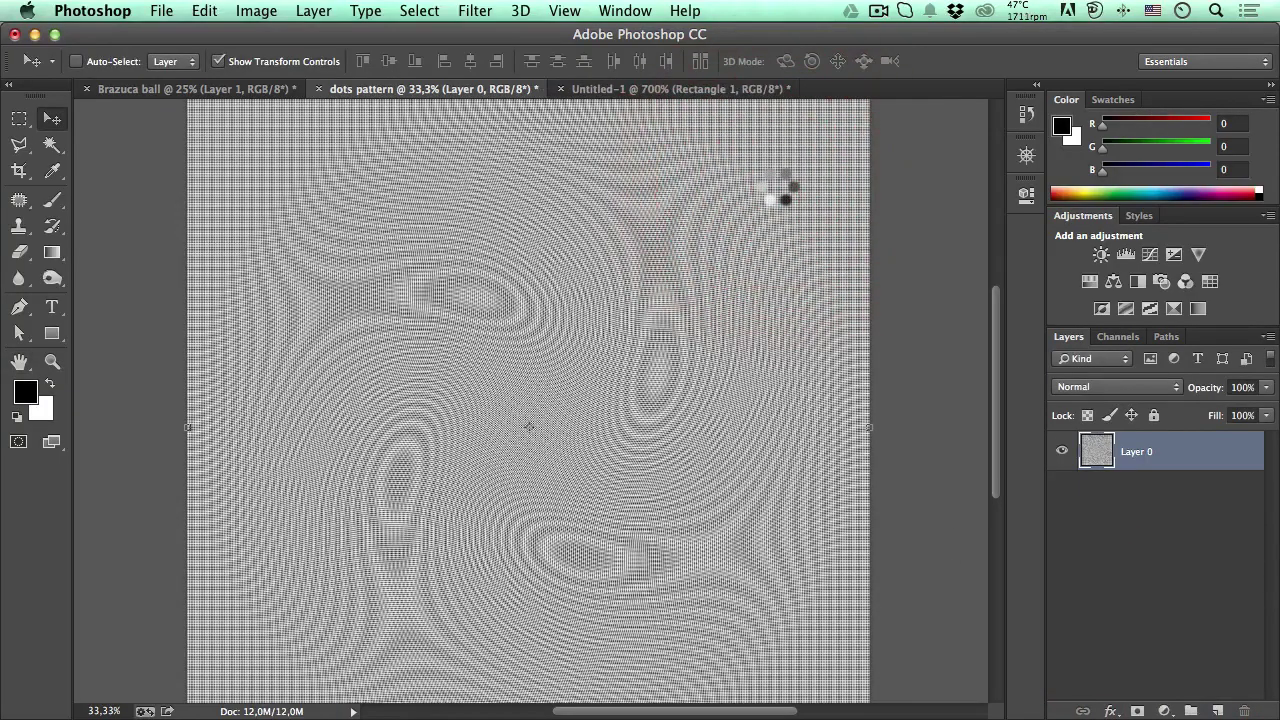
key("super+Tab")
key("super+Tab")
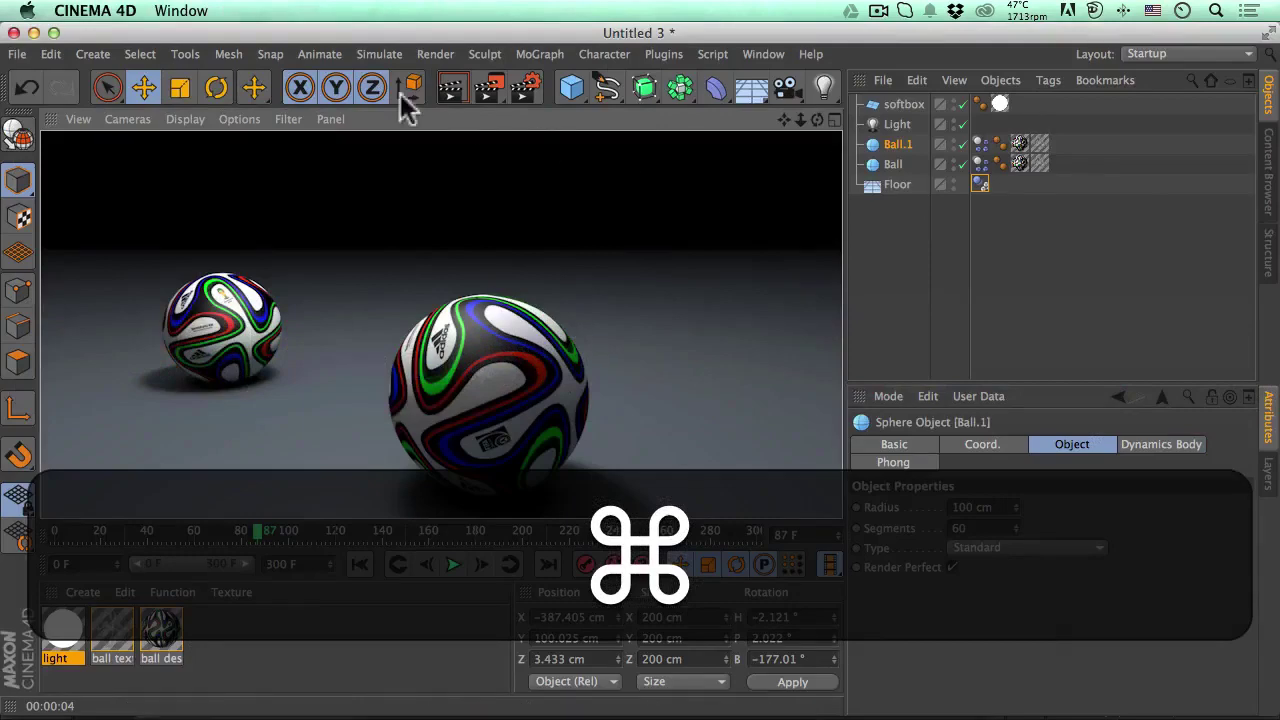
Start a new empty project, Untitled 4, and open the primitives flyout over Sphere
left_click(18, 54)
left_click(37, 80)
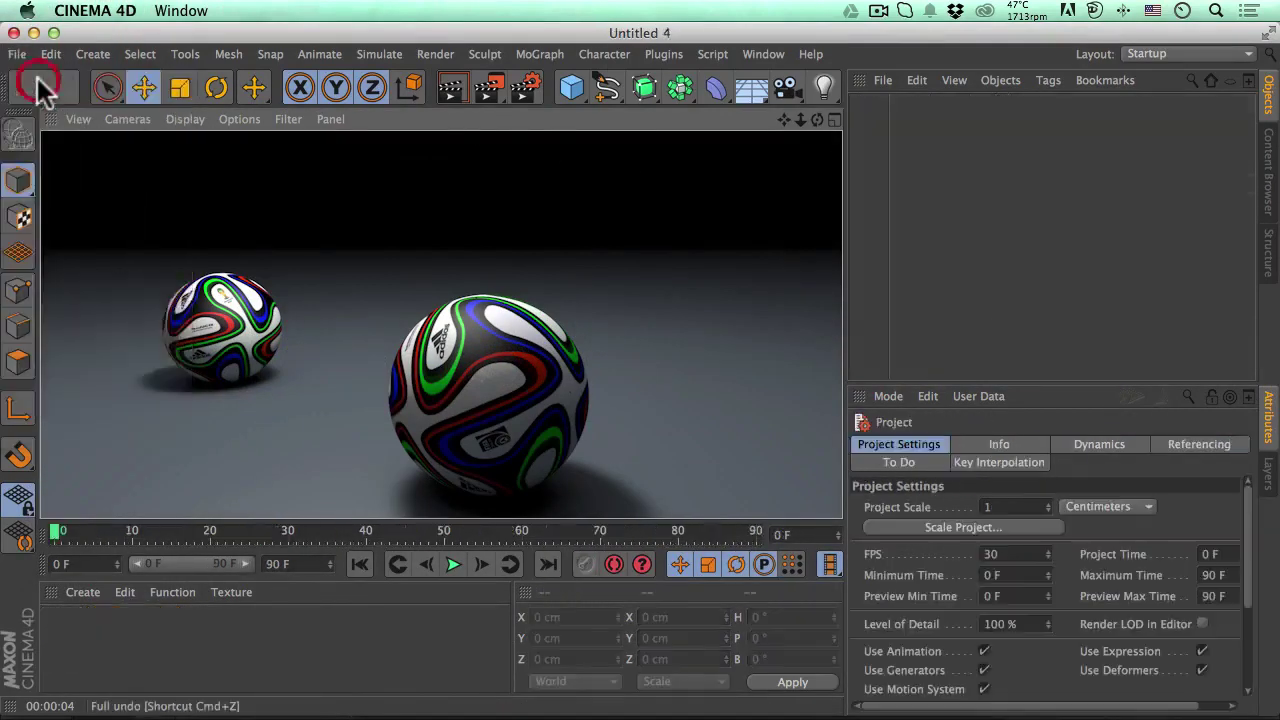
left_click(571, 88)
left_click_drag(571, 95, 988, 152)
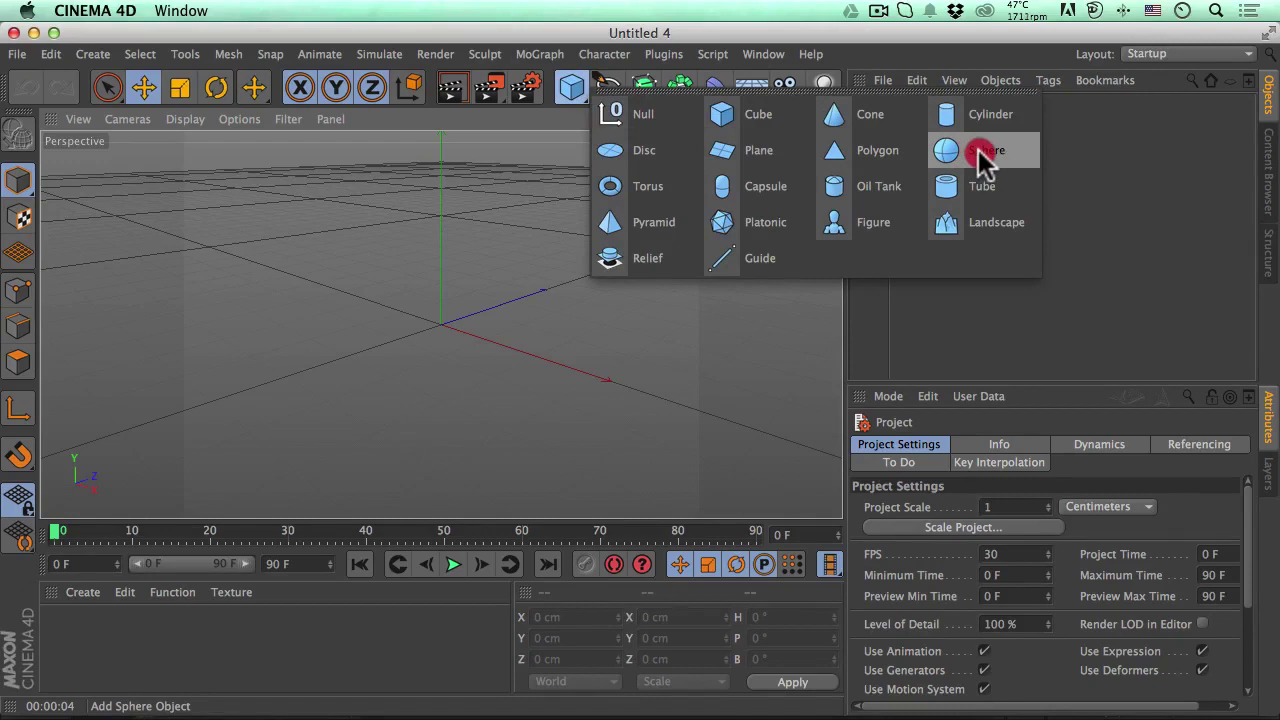
left_click_drag(978, 149, 990, 153)
Add a 100 cm sphere to the scene and orbit the view around it
left_click(944, 152)
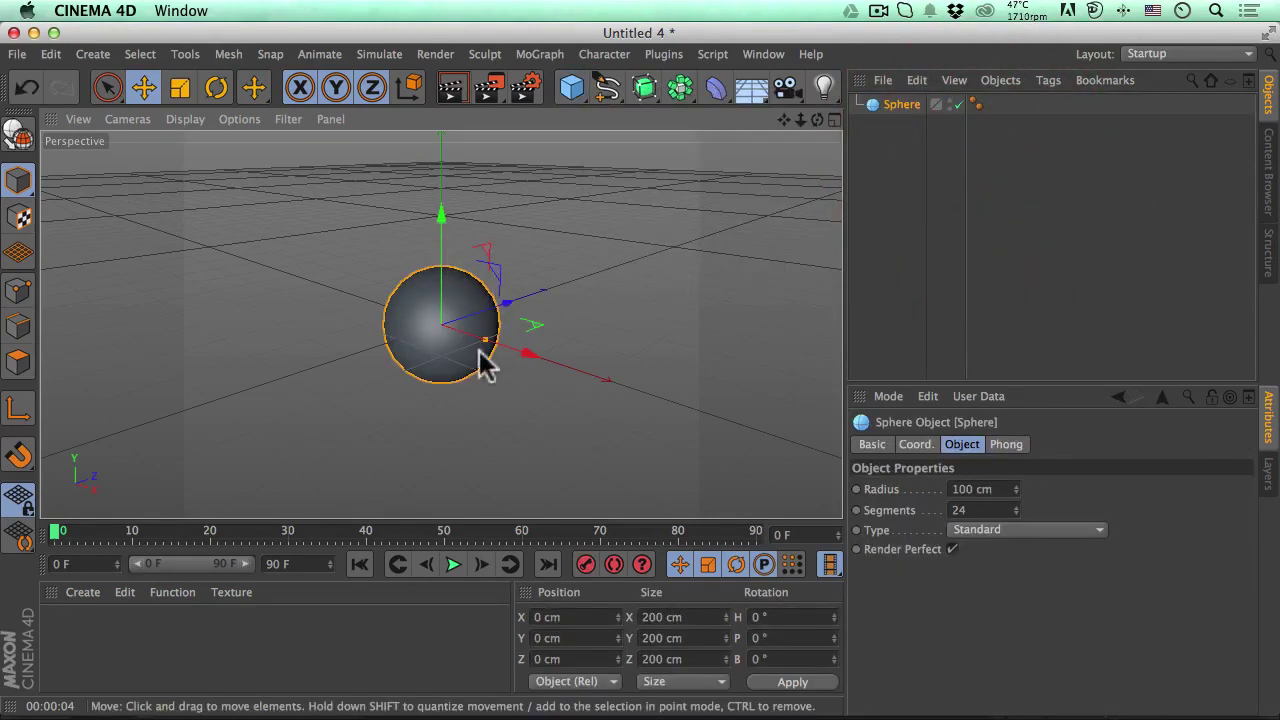
left_click_drag(817, 119, 440, 324)
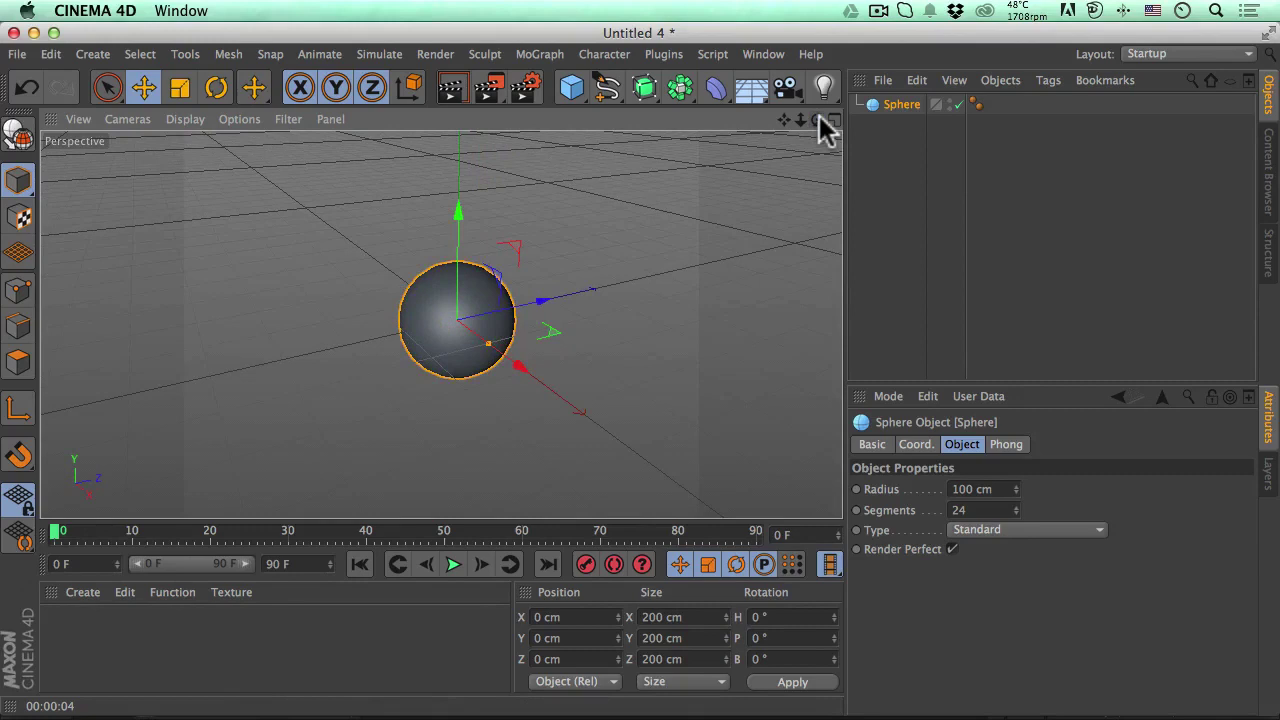
mouse_move(817, 120)
left_mouse_down()
mouse_move(840, 130)
mouse_move(817, 125)
left_mouse_up()
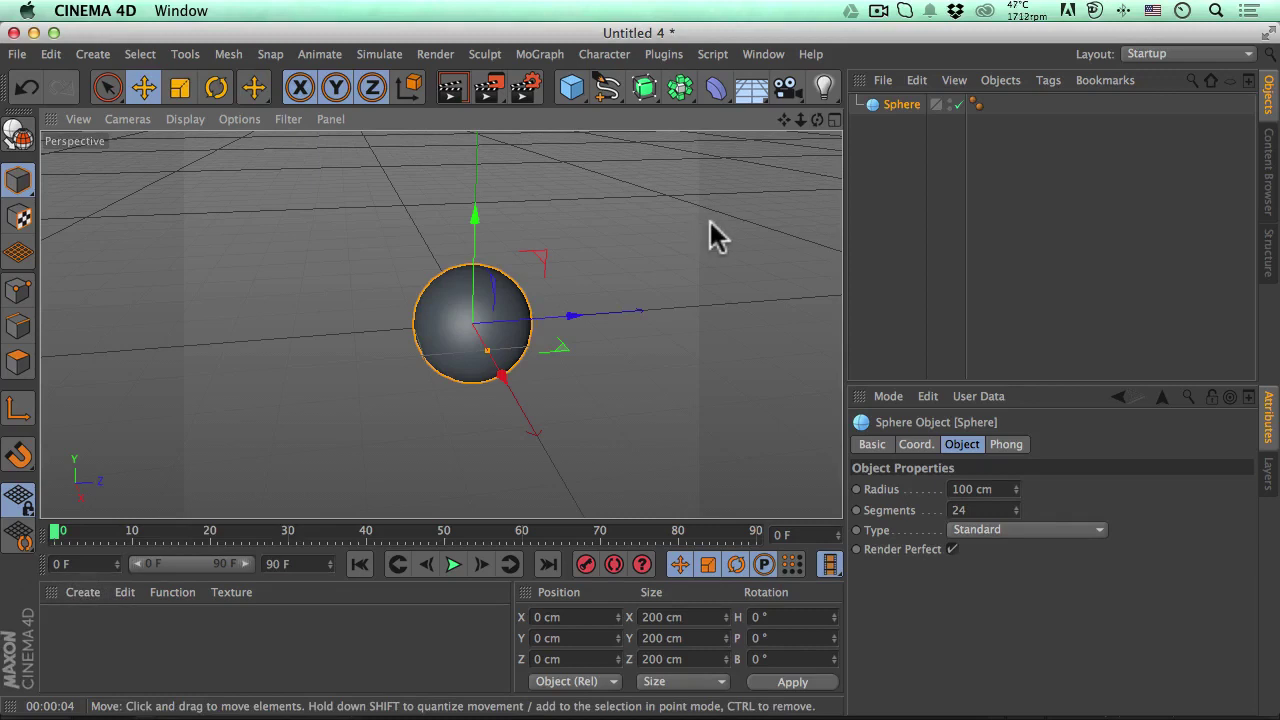
Set the sphere's segments to 60 and create a new default material named Mat
left_click(902, 104)
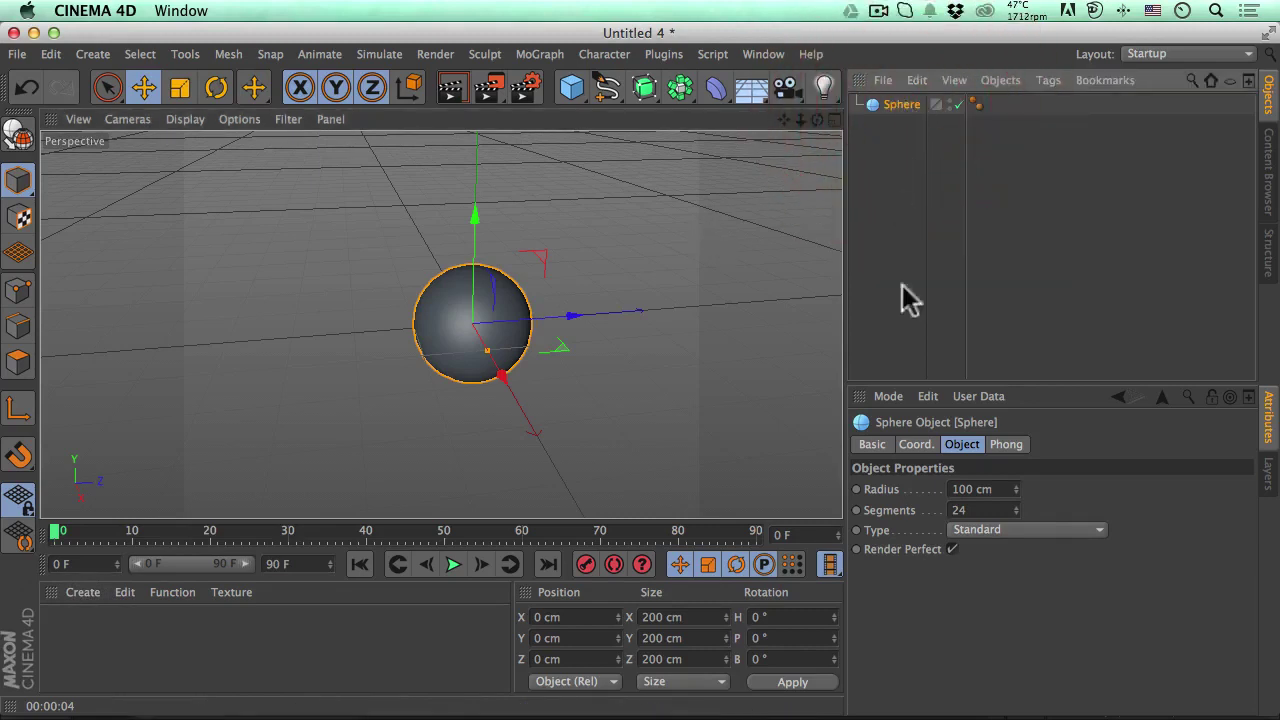
double_click(978, 508)
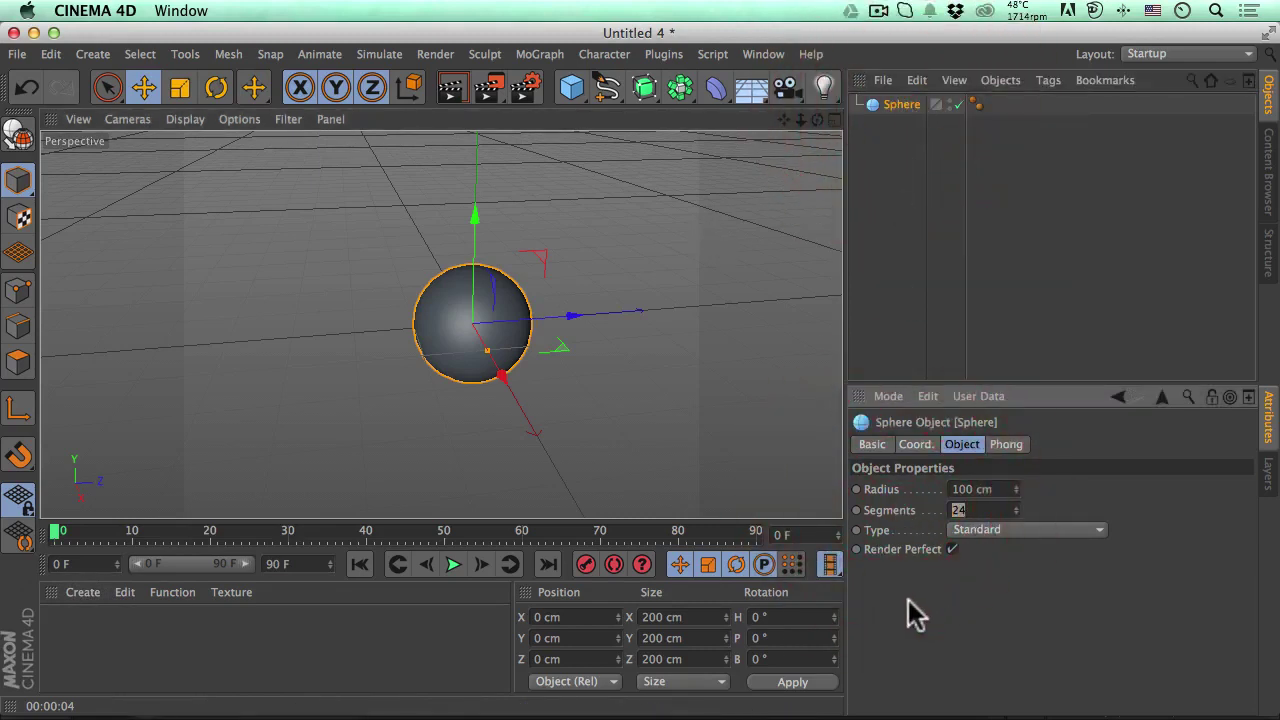
type("60")
key("Return")
left_click(83, 592)
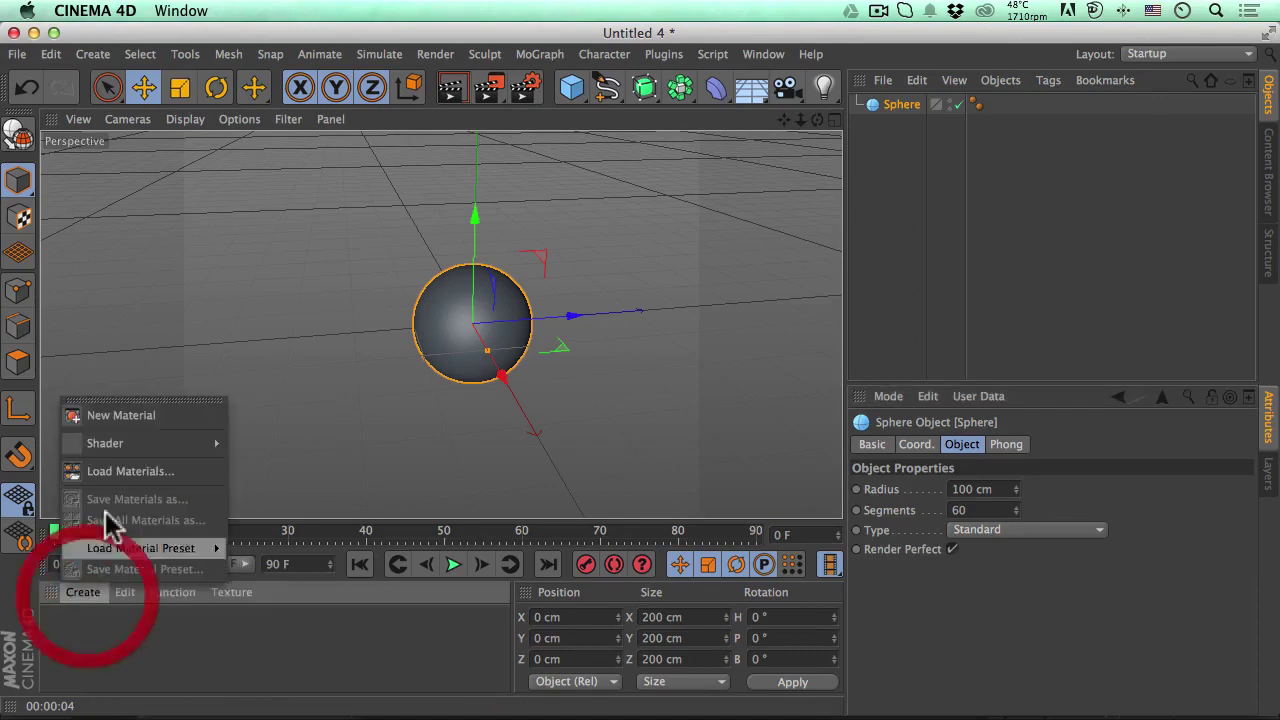
left_click(120, 416)
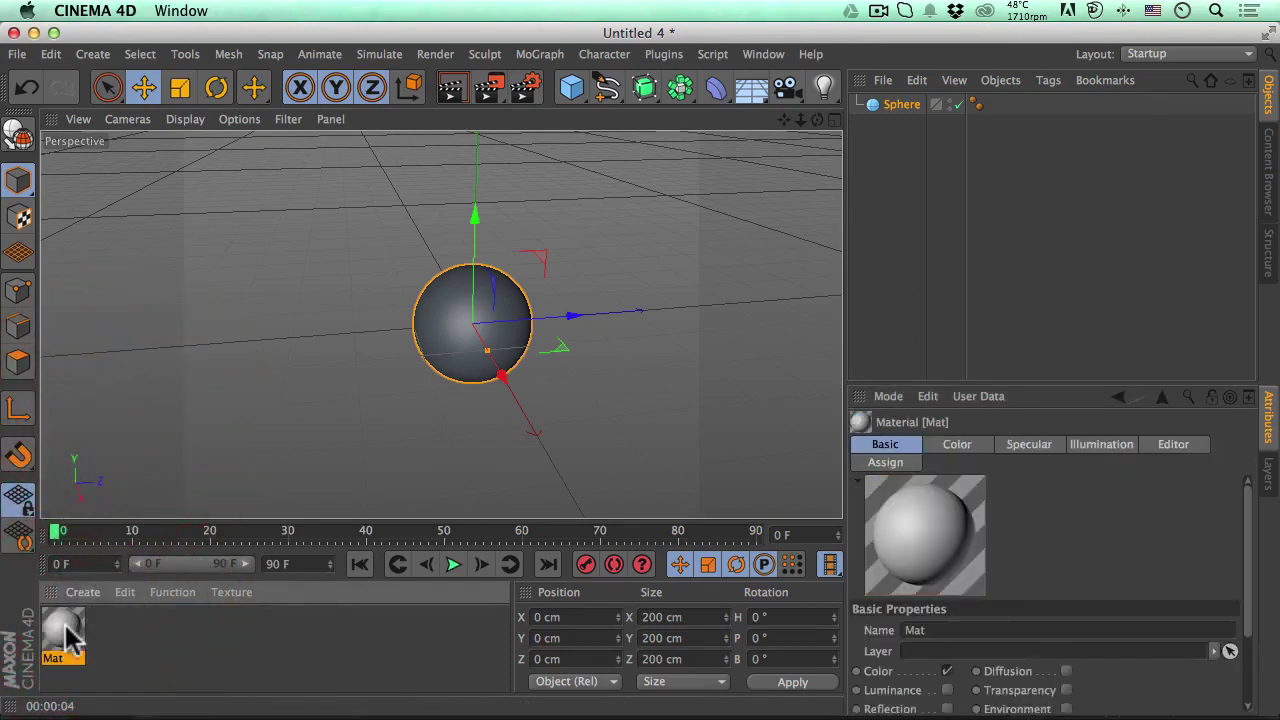
Load Brazuca ball design.jpg from the Brazuca Texts folder as Mat's Color texture, without copying it
double_click(62, 635)
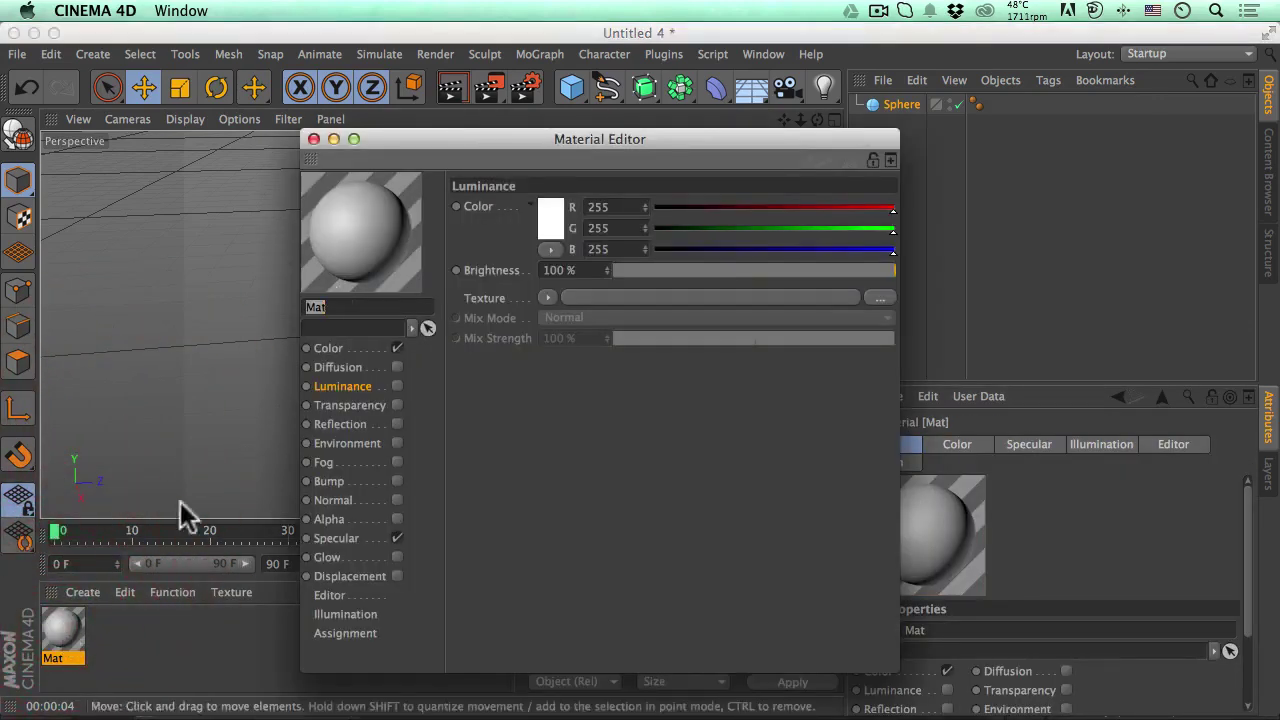
left_click_drag(407, 139, 693, 143)
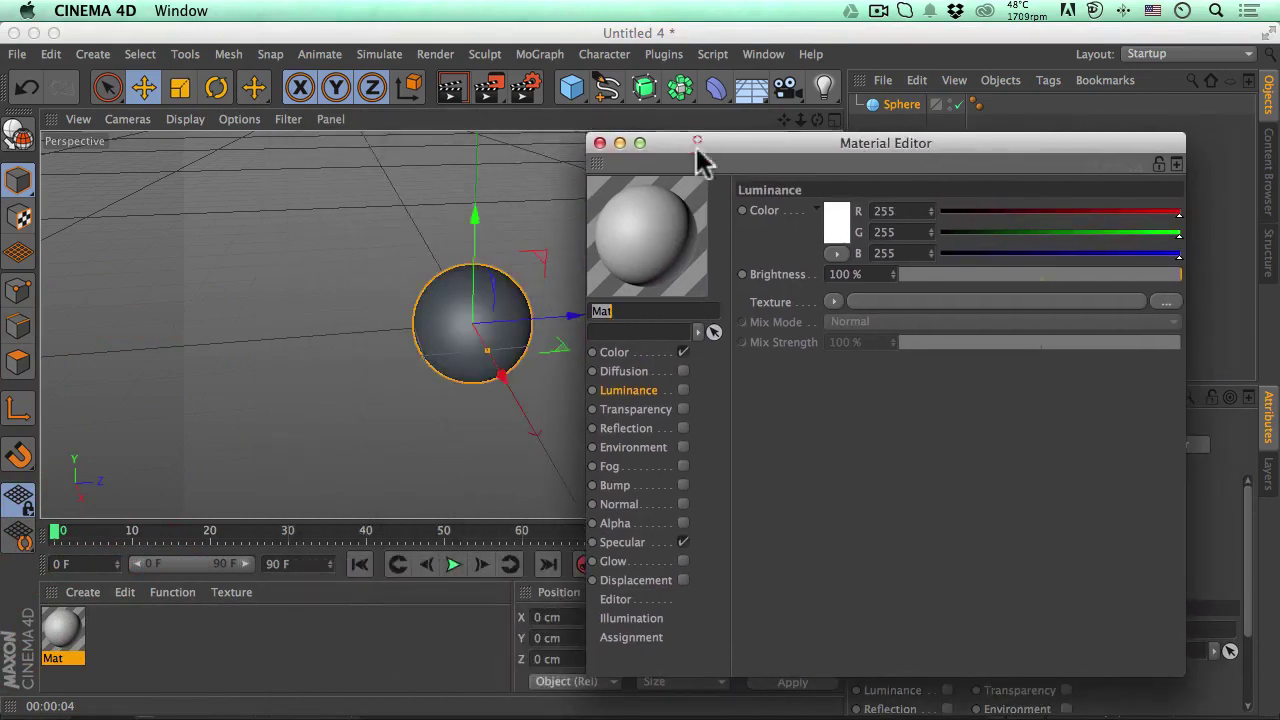
left_click(612, 350)
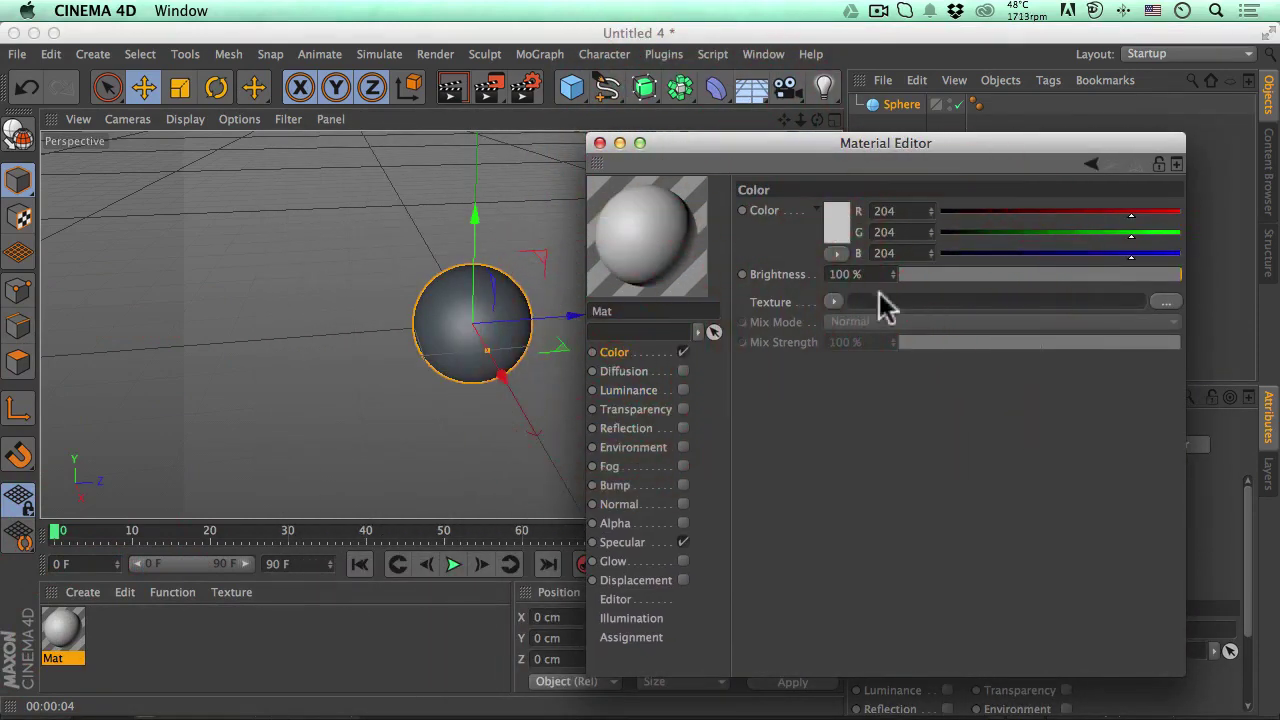
left_click(886, 301)
left_click(400, 66)
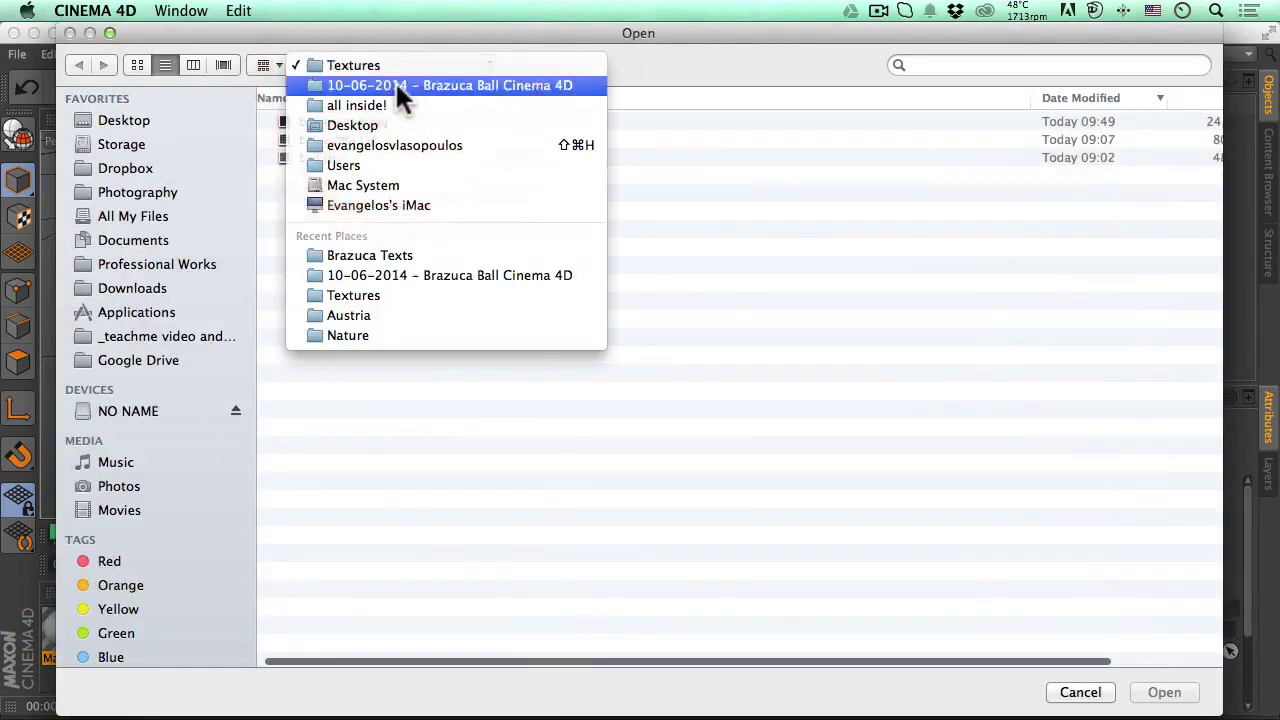
left_click(397, 84)
double_click(332, 121)
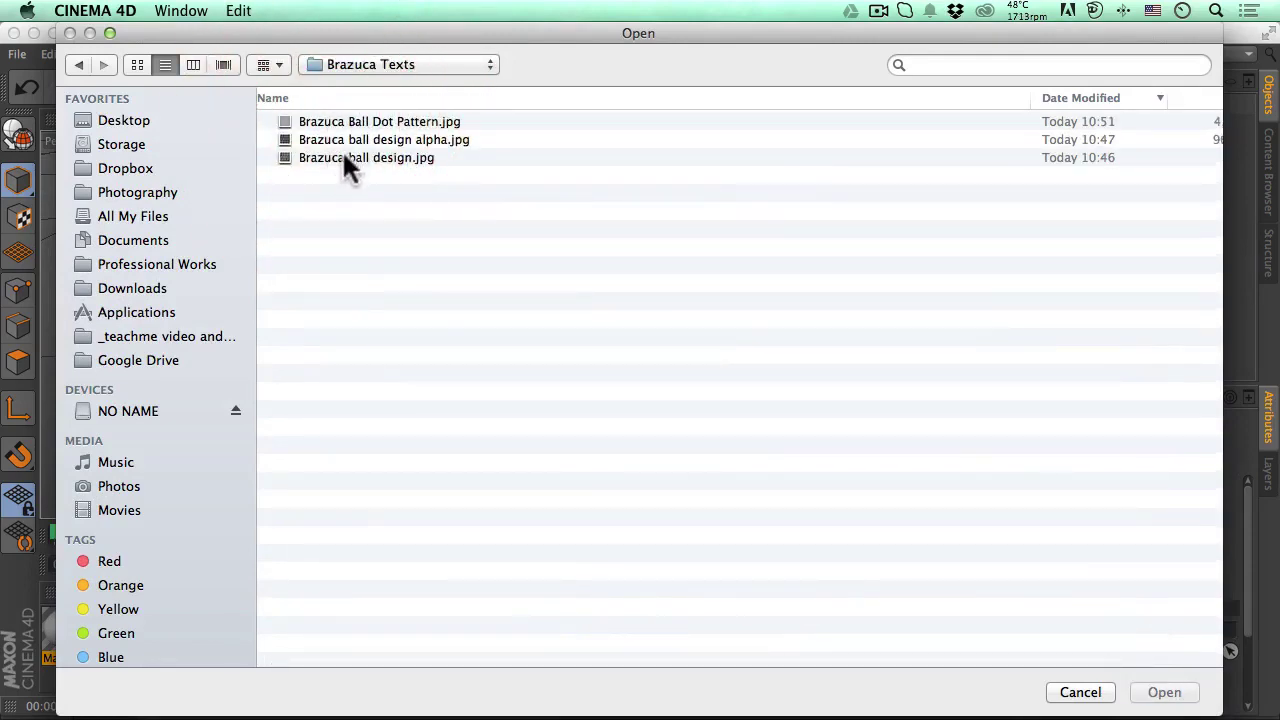
left_click(342, 160)
key("space")
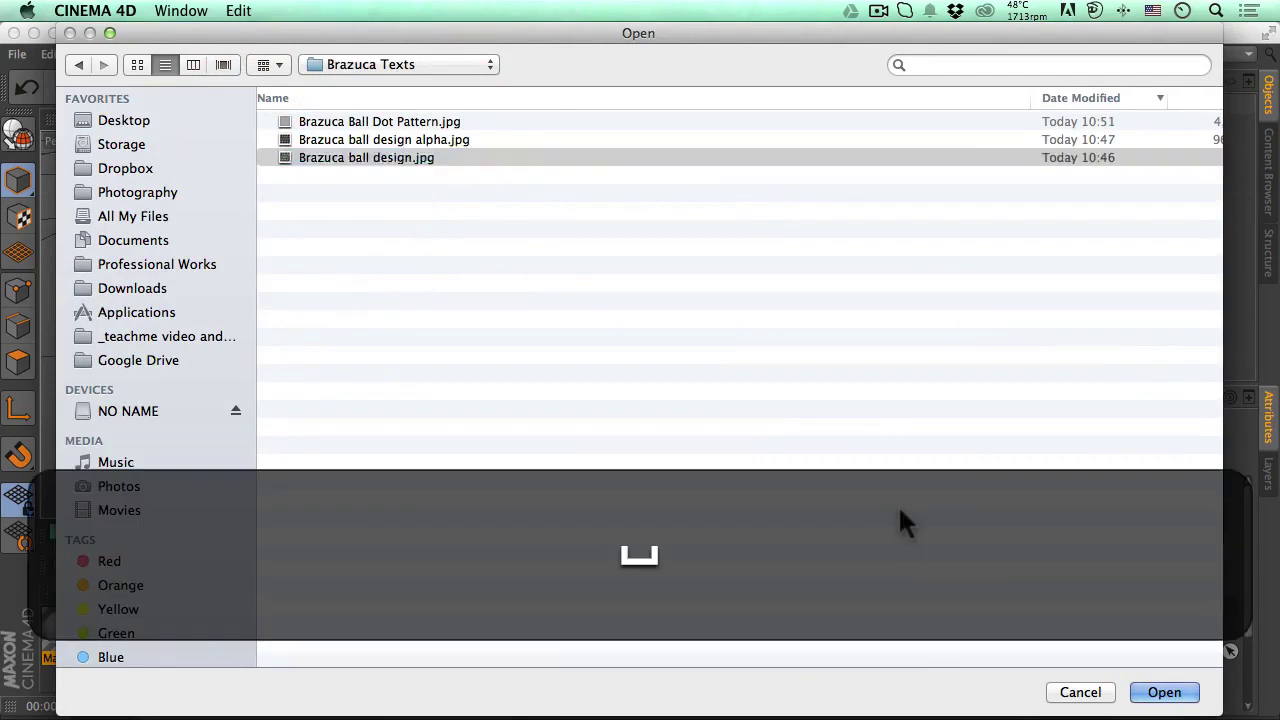
key("space")
left_click(1168, 694)
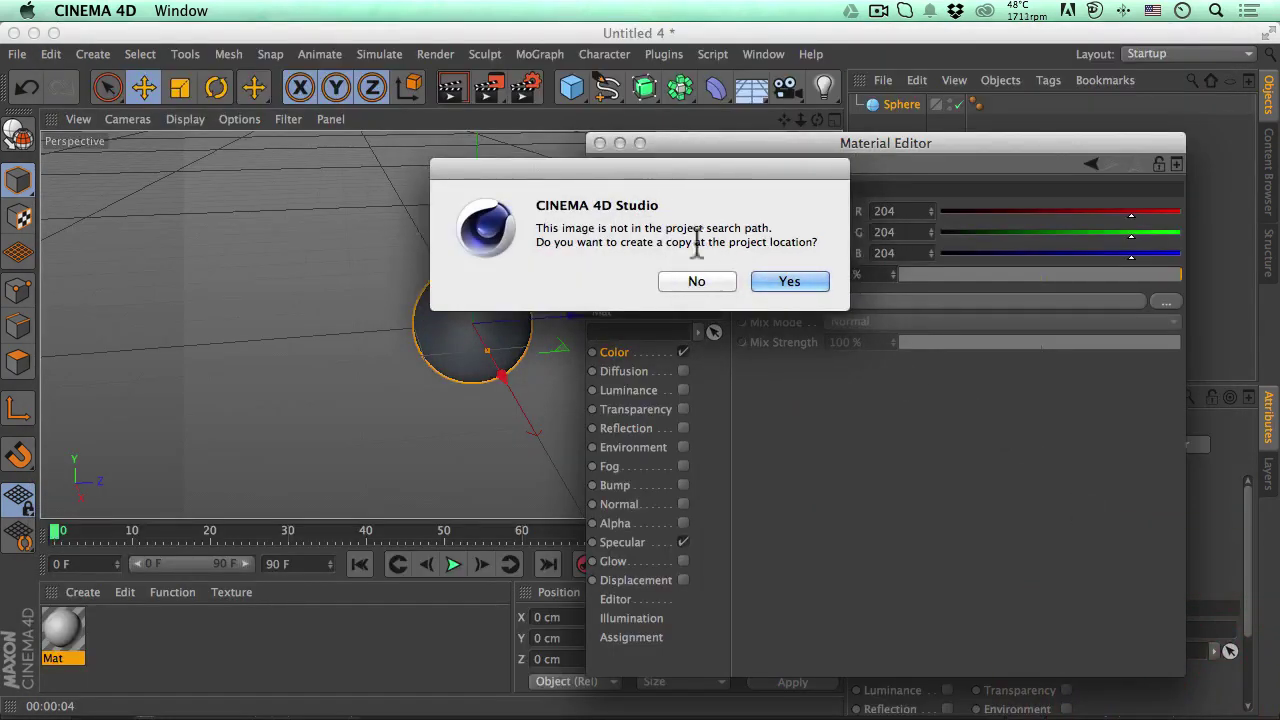
left_click(700, 288)
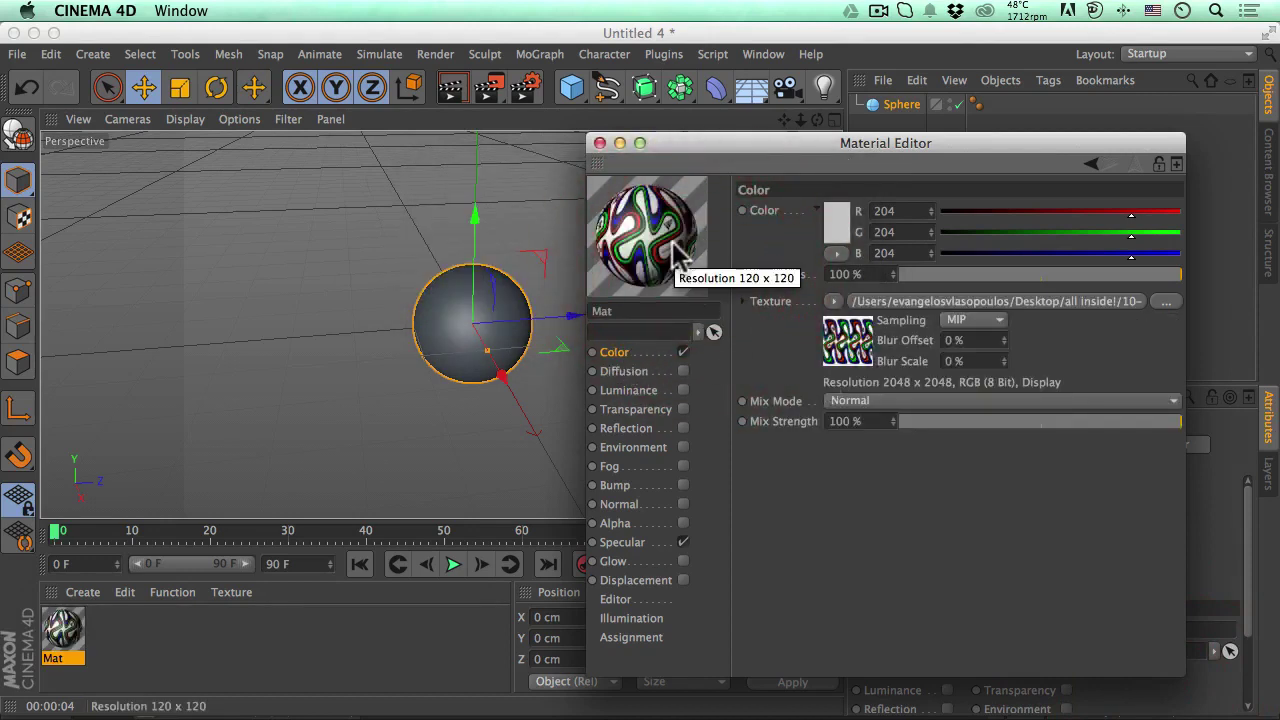
Apply Mat to the sphere and zoom in on the textured ball
left_click(600, 144)
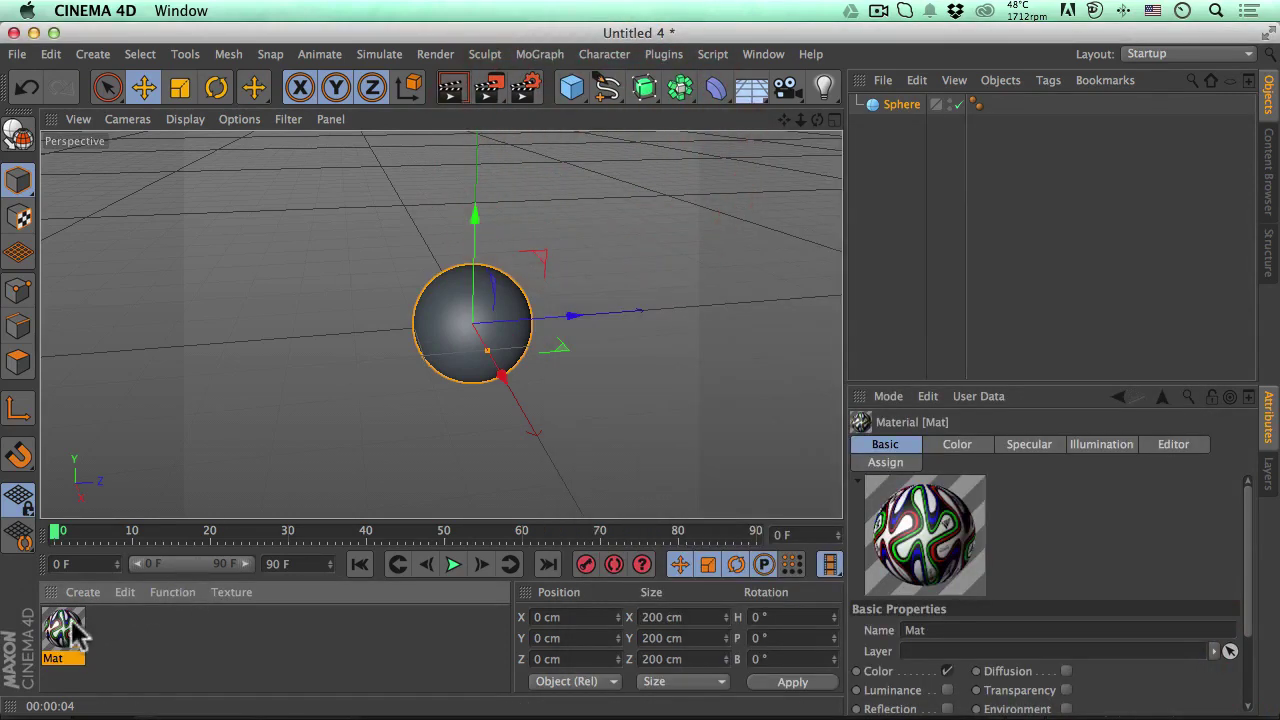
left_click_drag(63, 630, 440, 362)
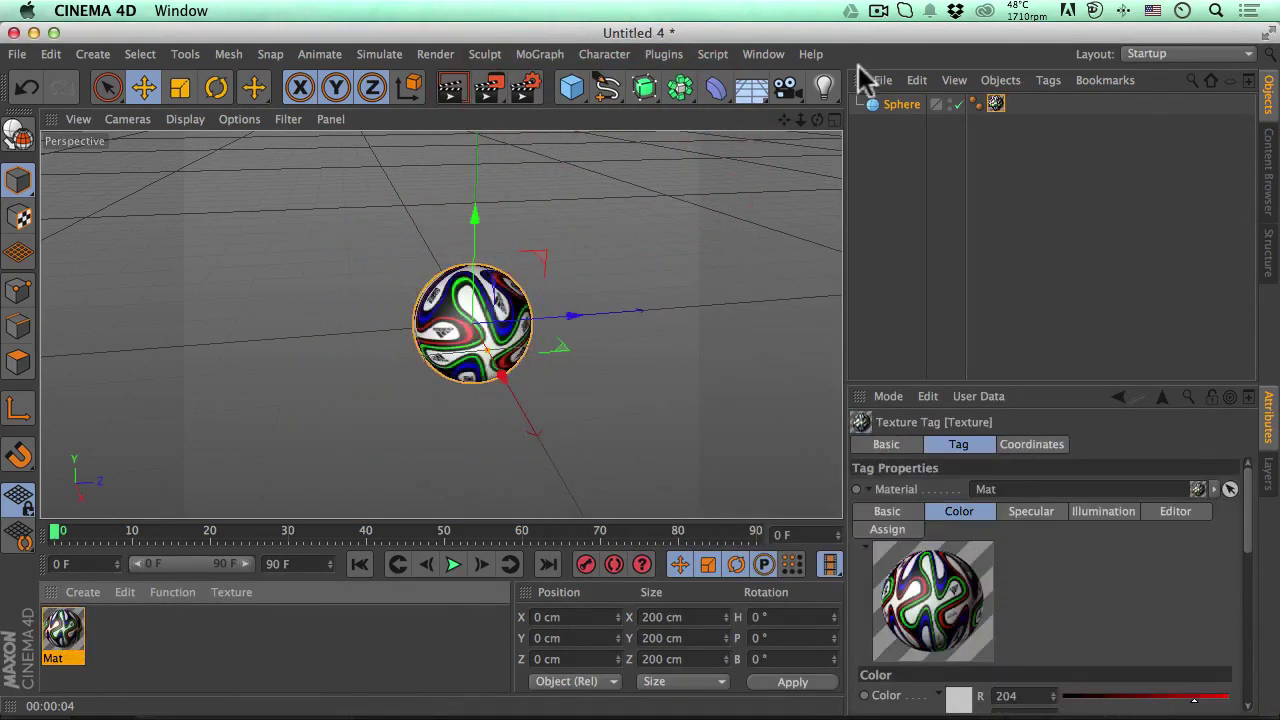
mouse_move(800, 119)
left_mouse_down()
mouse_move(840, 119)
mouse_move(790, 122)
mouse_move(815, 116)
left_mouse_up()
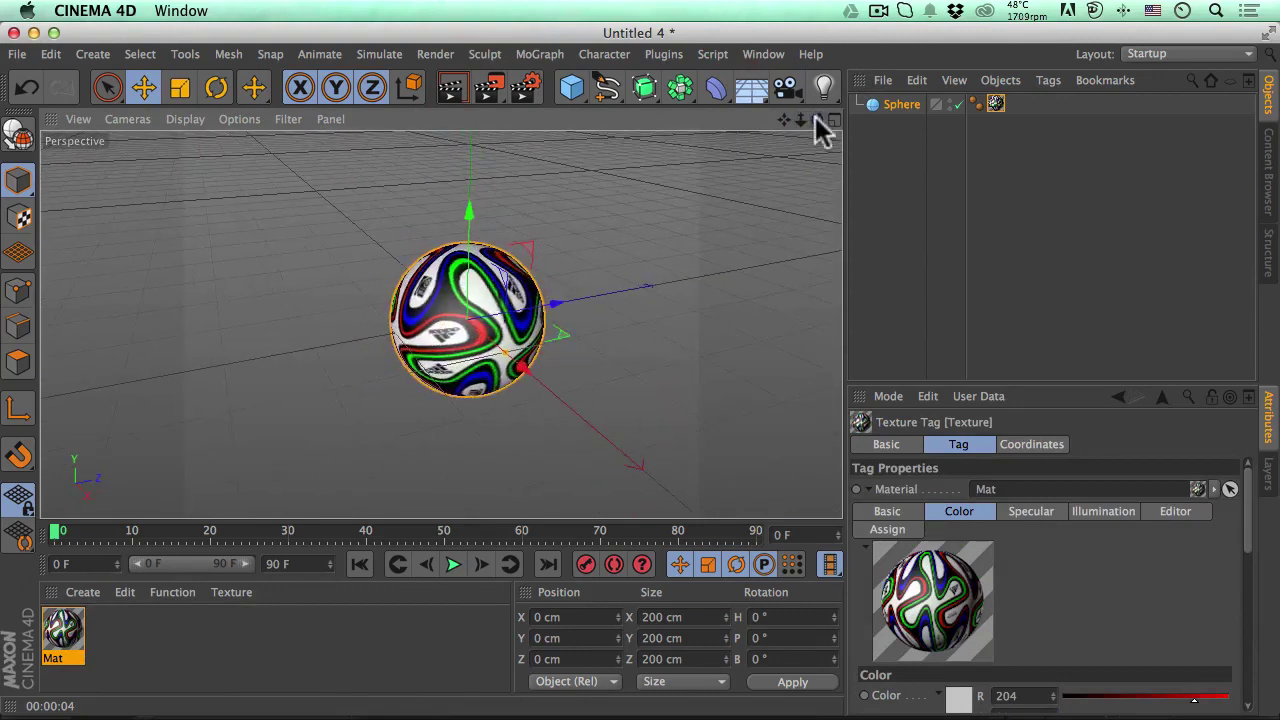
Enable Mat's Bump channel using Brazuca ball design alpha.jpg as the texture at 20% strength
double_click(60, 632)
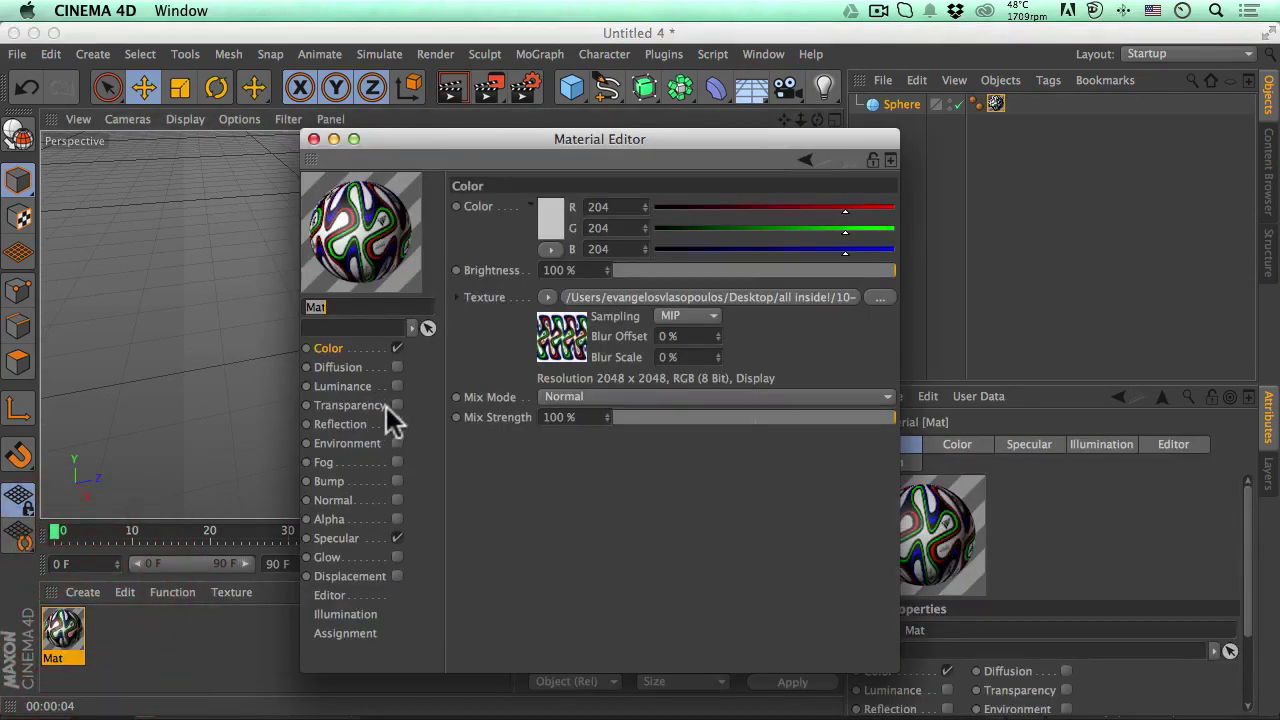
left_click(397, 481)
left_click(336, 480)
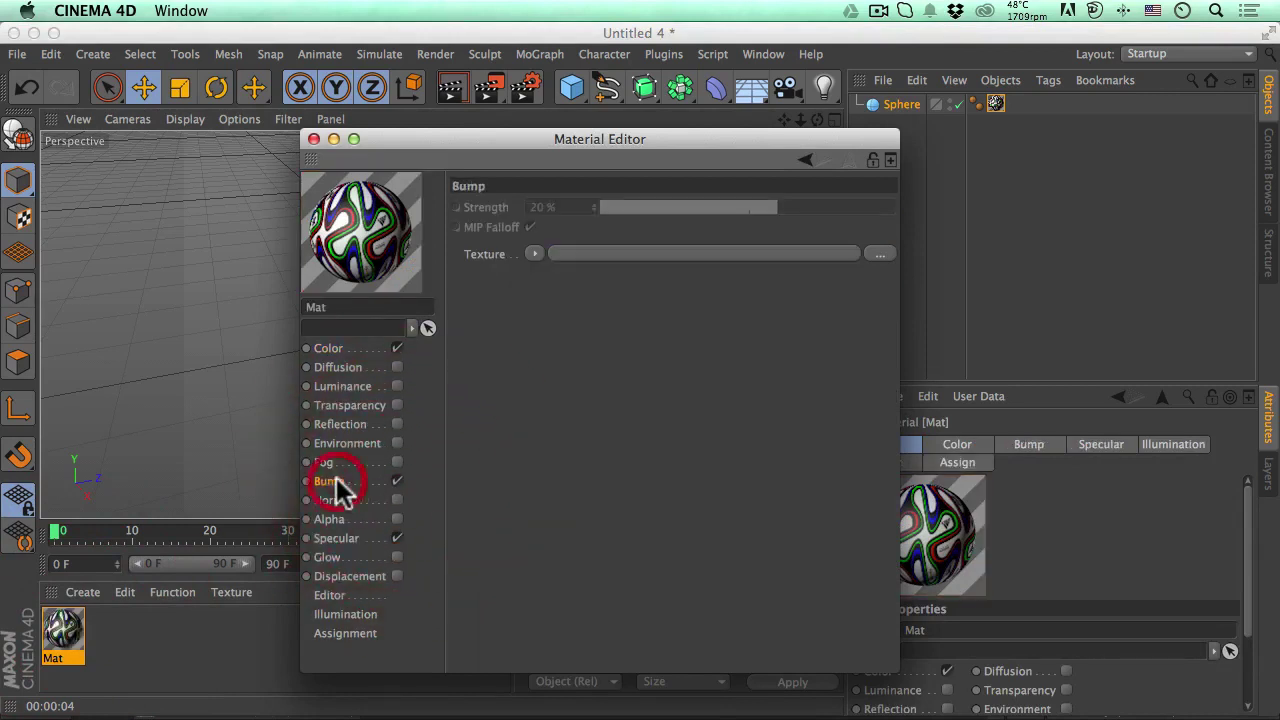
left_click(576, 252)
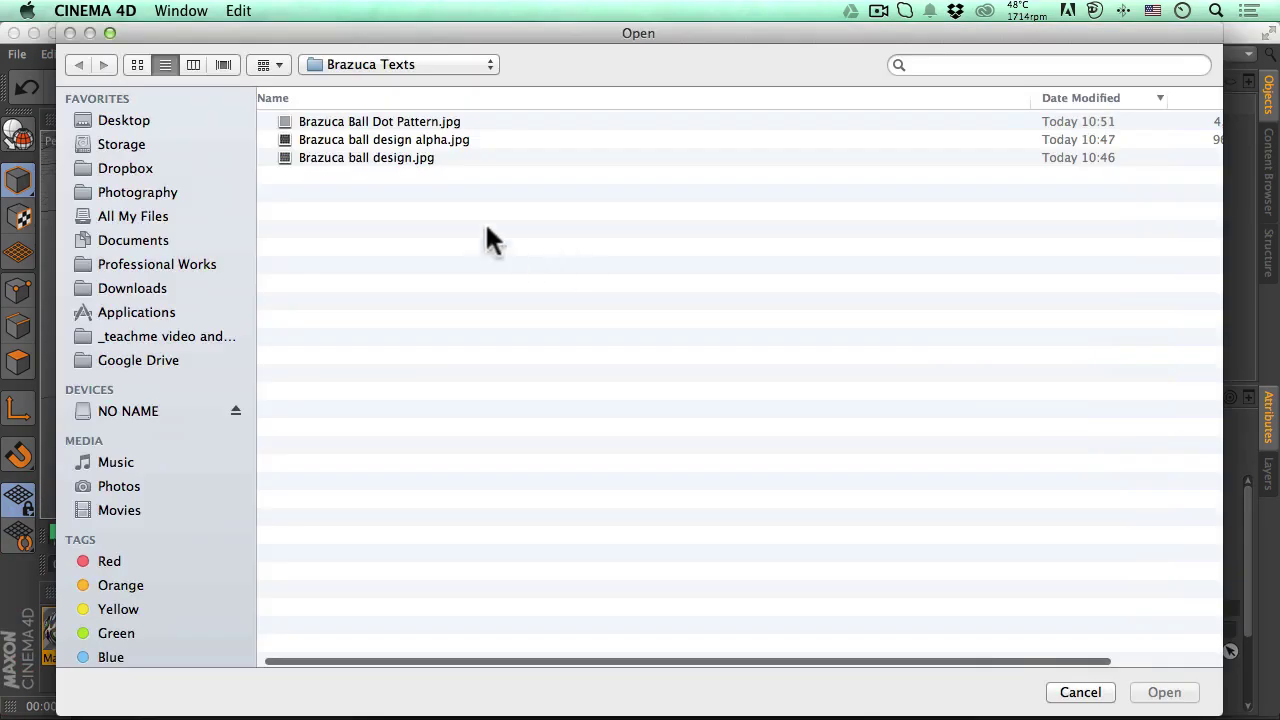
left_click(388, 142)
key("space")
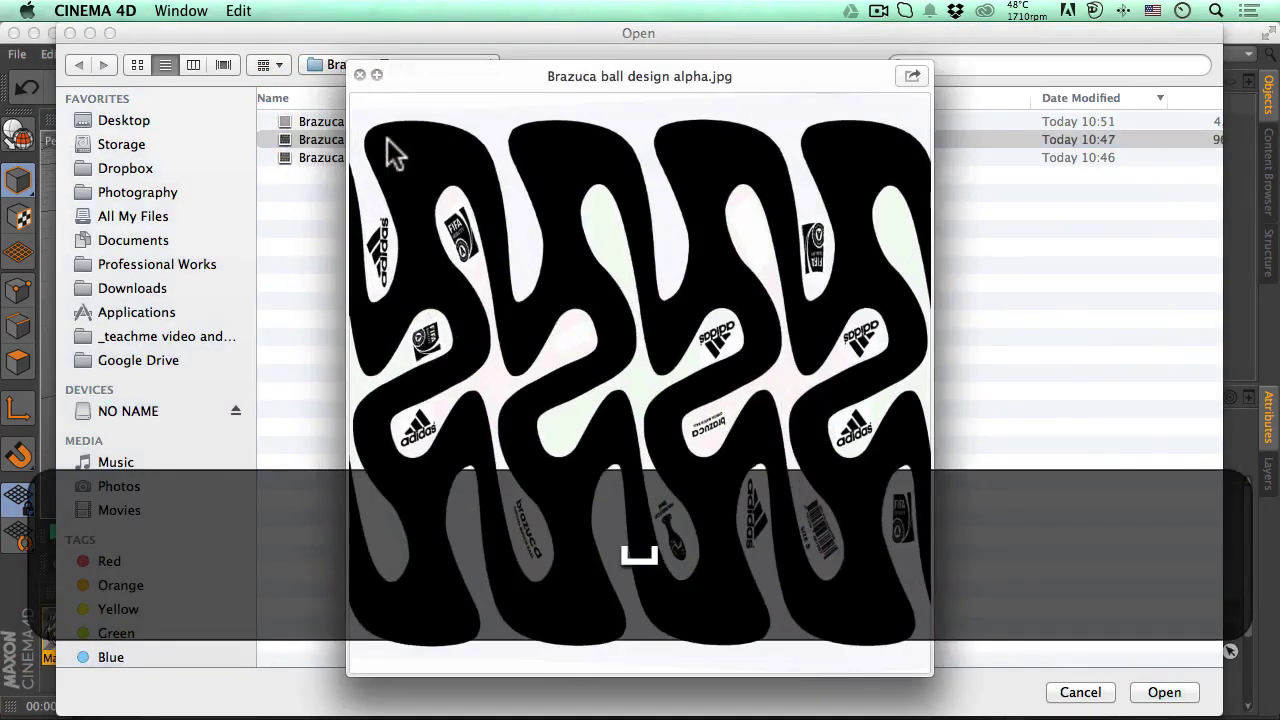
key("space")
left_click(1178, 697)
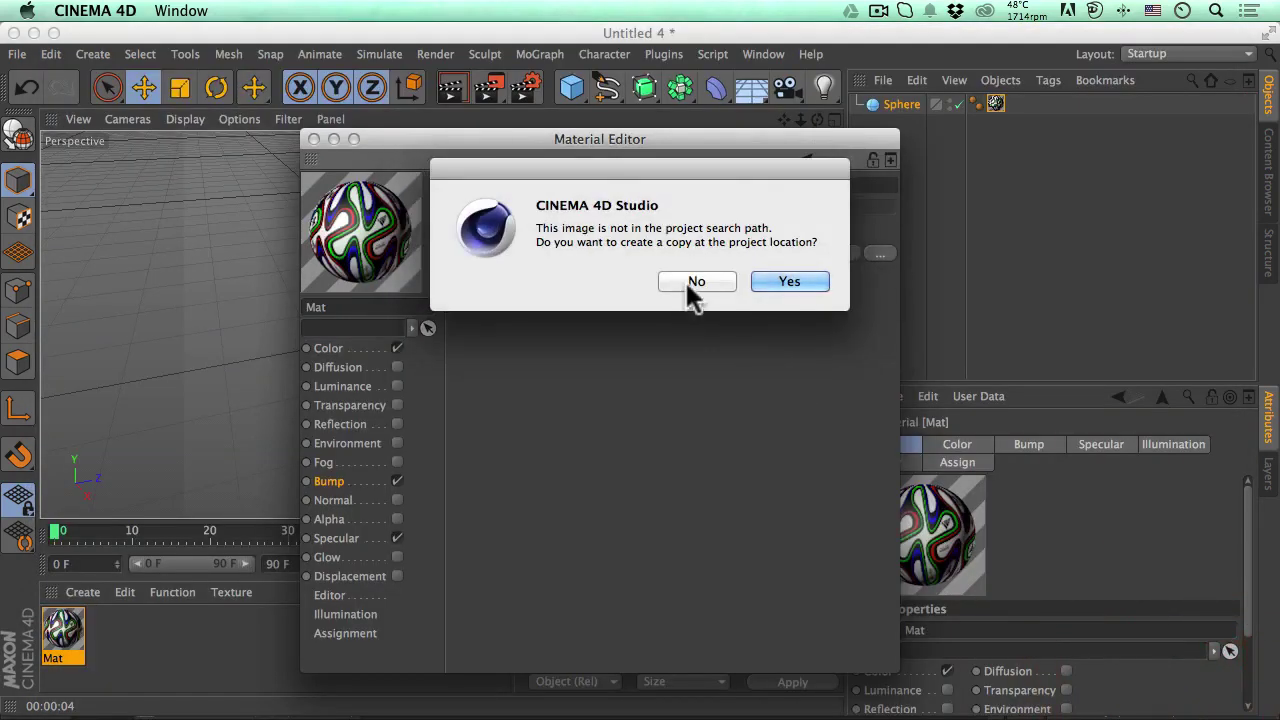
left_click(686, 281)
left_click_drag(472, 147, 822, 181)
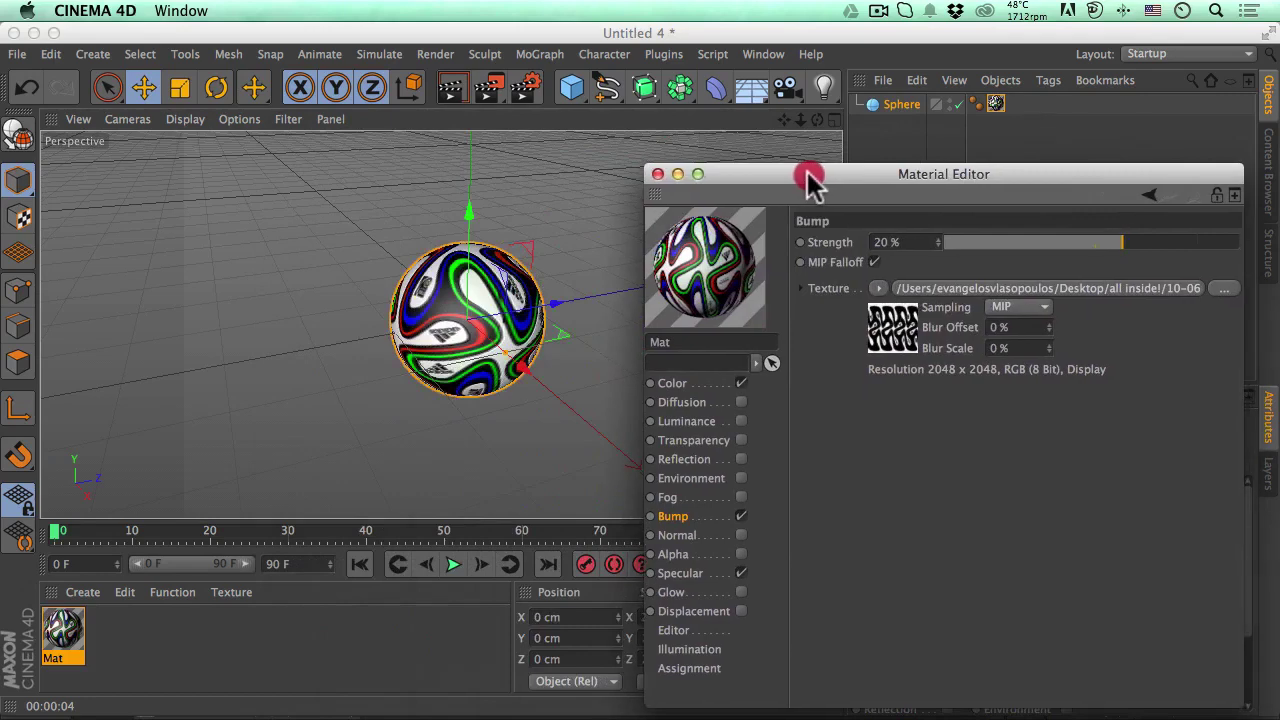
left_click(658, 174)
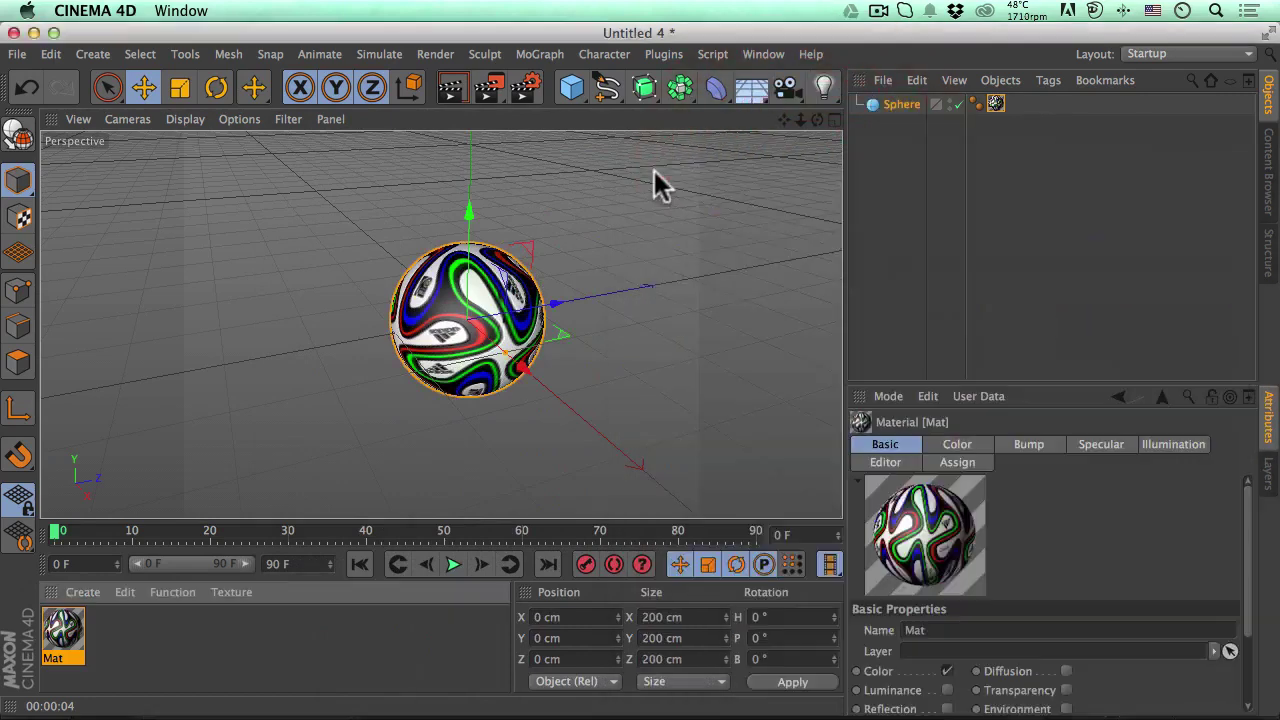
scroll(378, 352, "up", 5)
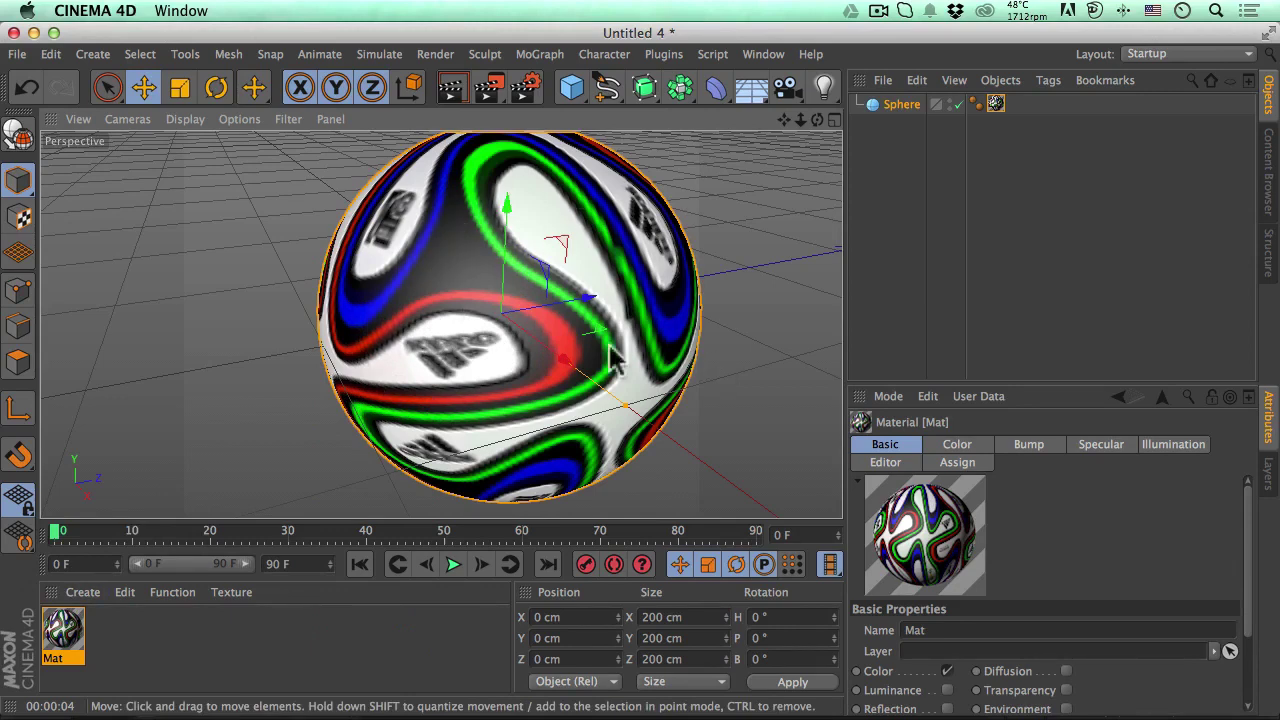
double_click(63, 630)
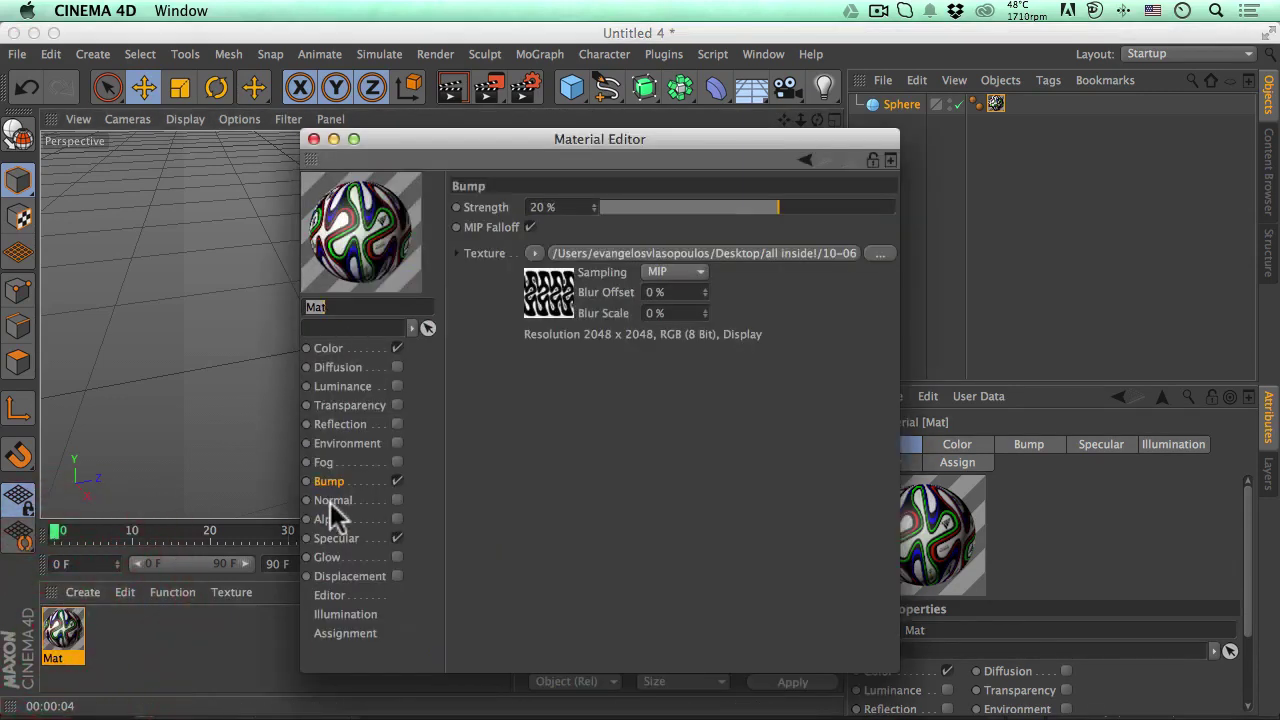
left_click(315, 139)
left_click_drag(800, 119, 894, 117)
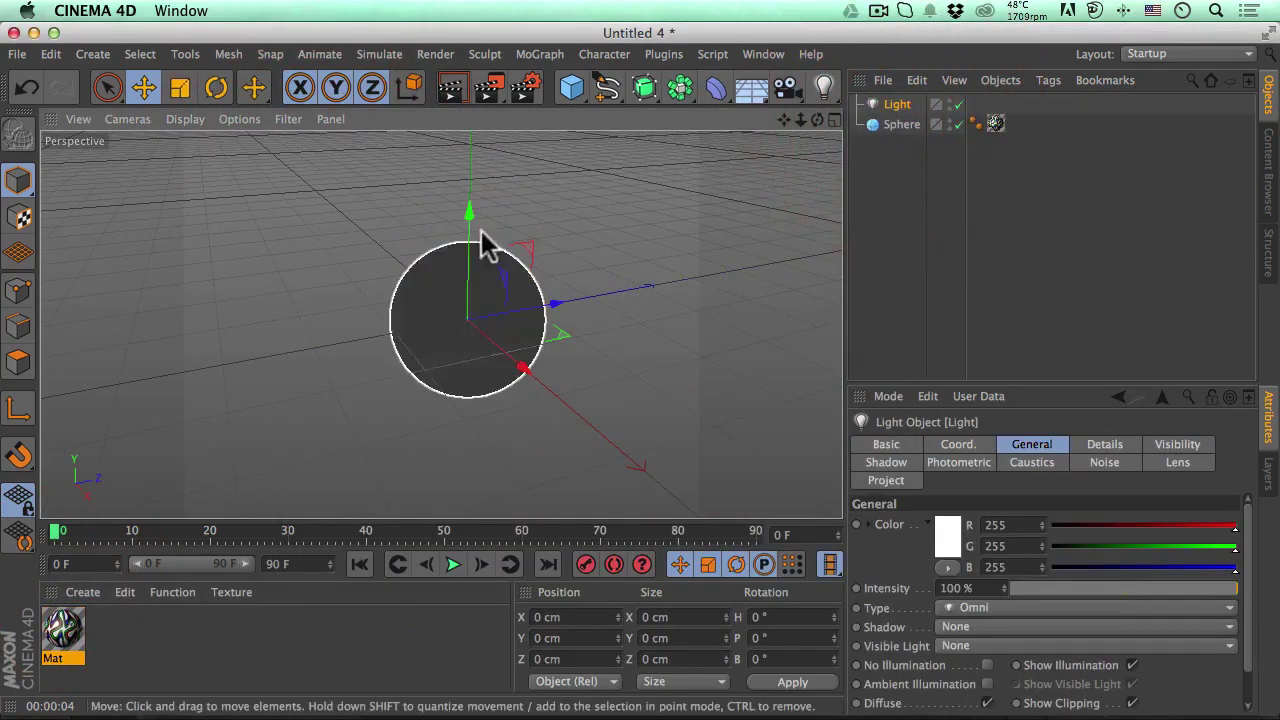
Raise the omni light to about 262 cm, then toggle Mat's bump off and on to compare
left_click_drag(471, 251, 470, 126)
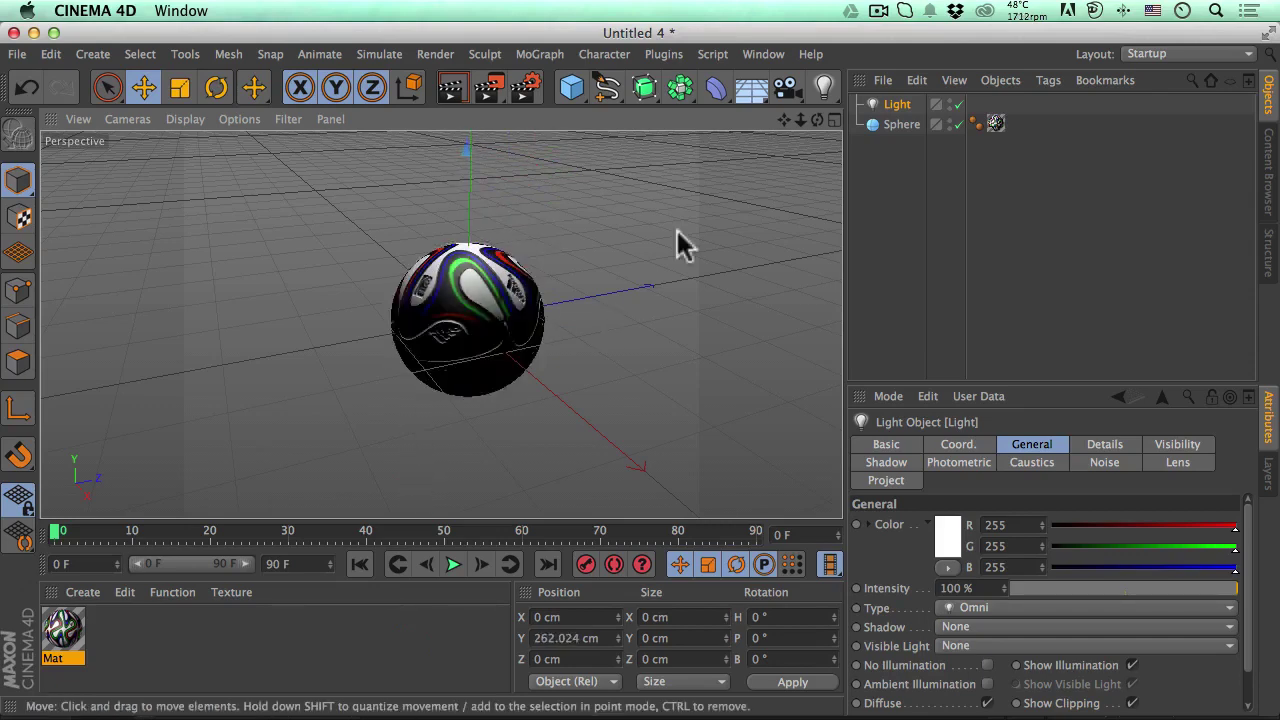
left_click_drag(800, 119, 432, 313)
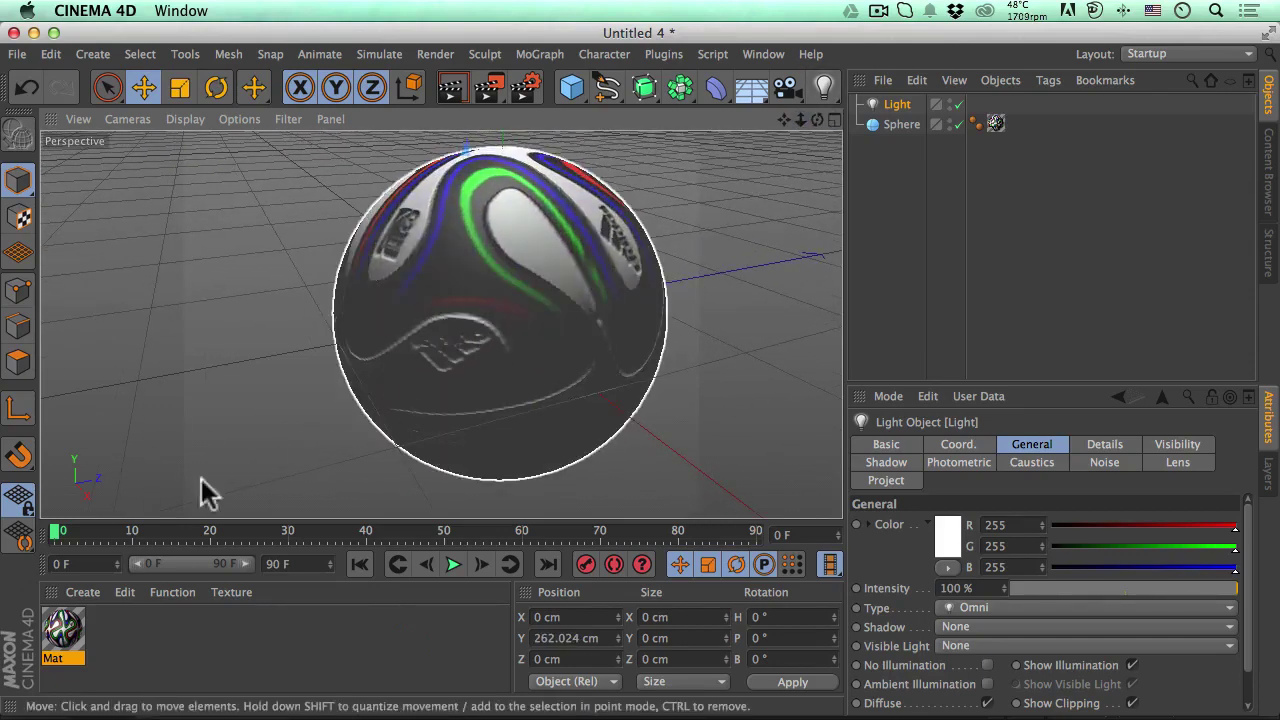
double_click(63, 635)
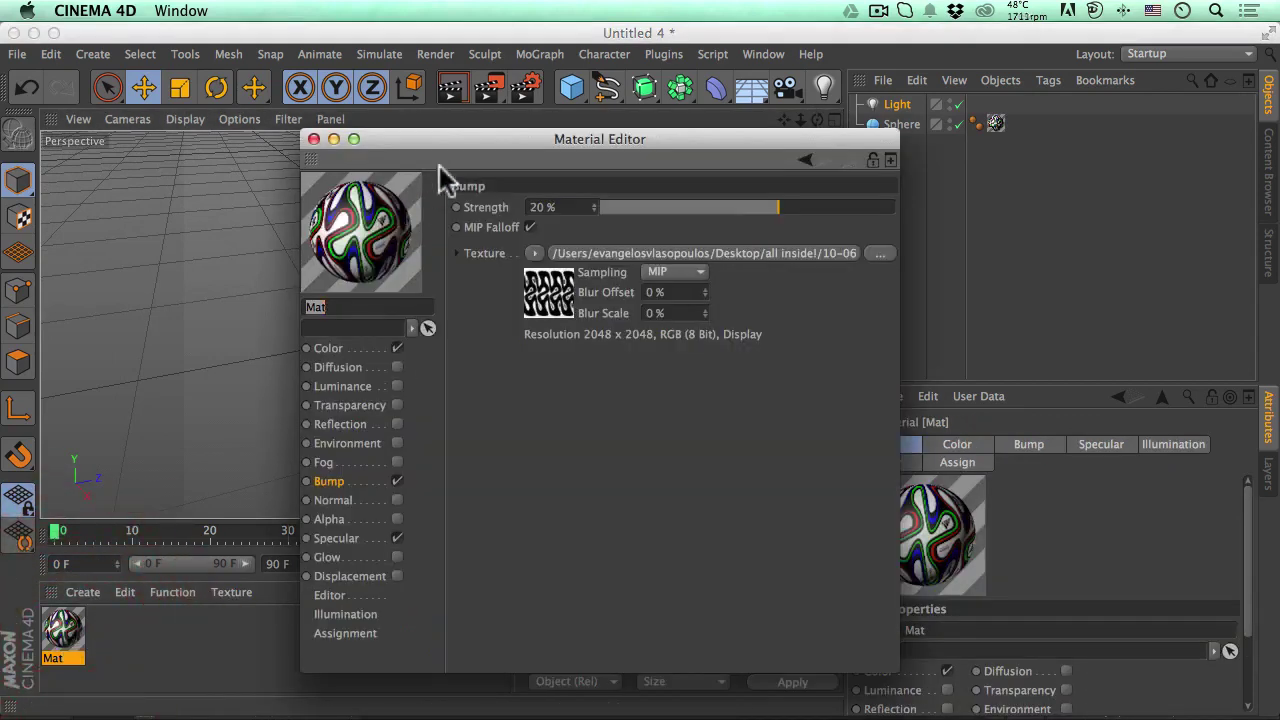
left_click_drag(494, 136, 815, 138)
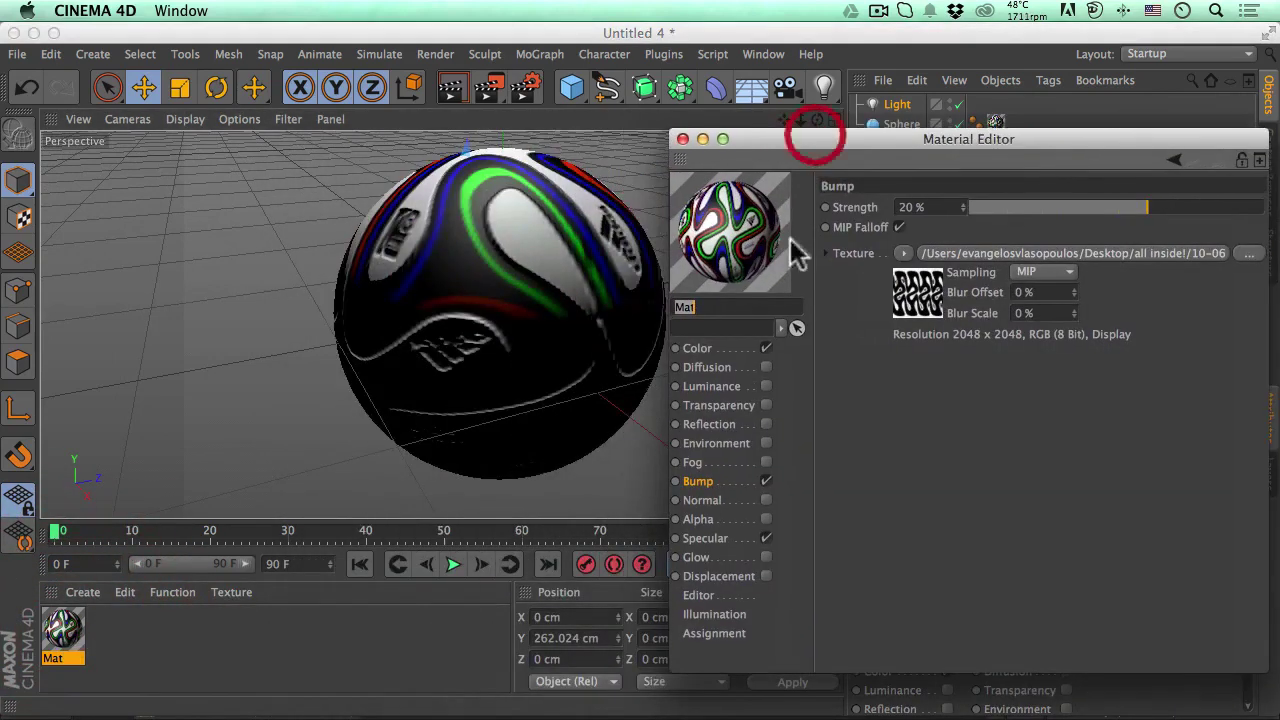
left_click(766, 481)
left_click(766, 481)
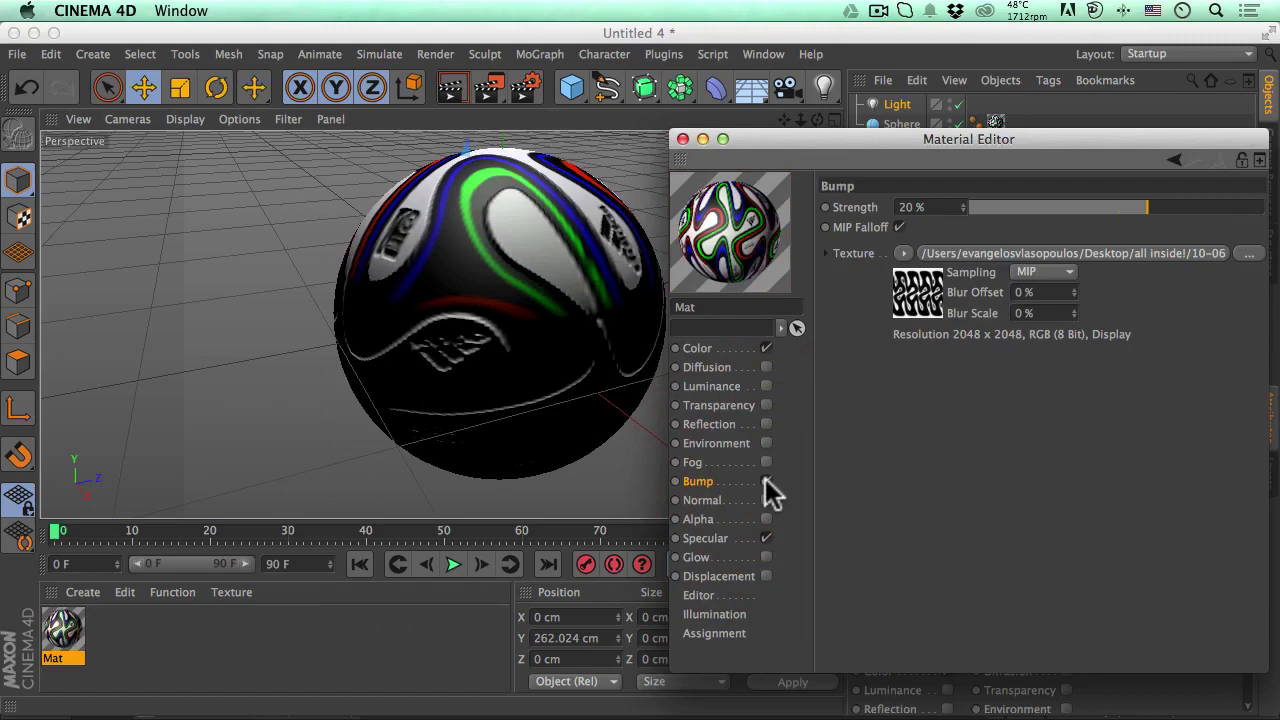
left_click(766, 481)
left_click_drag(814, 141, 784, 173)
left_click(652, 171)
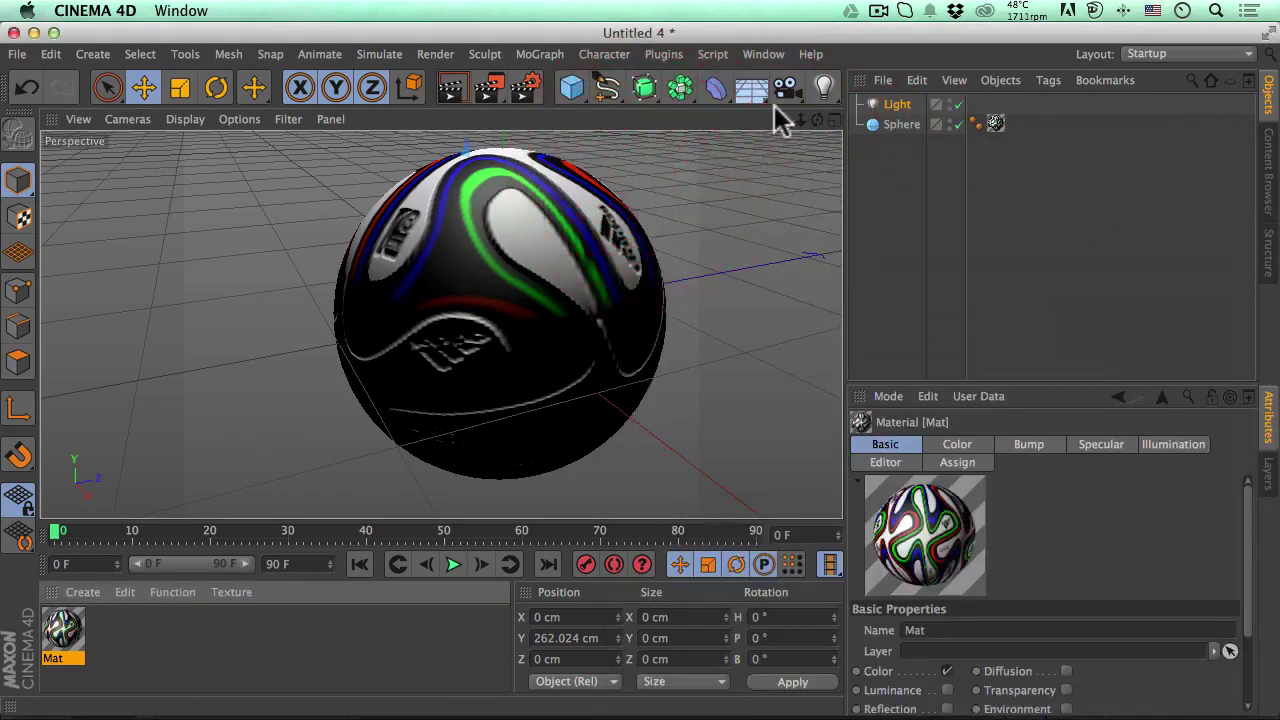
left_click_drag(808, 119, 771, 120)
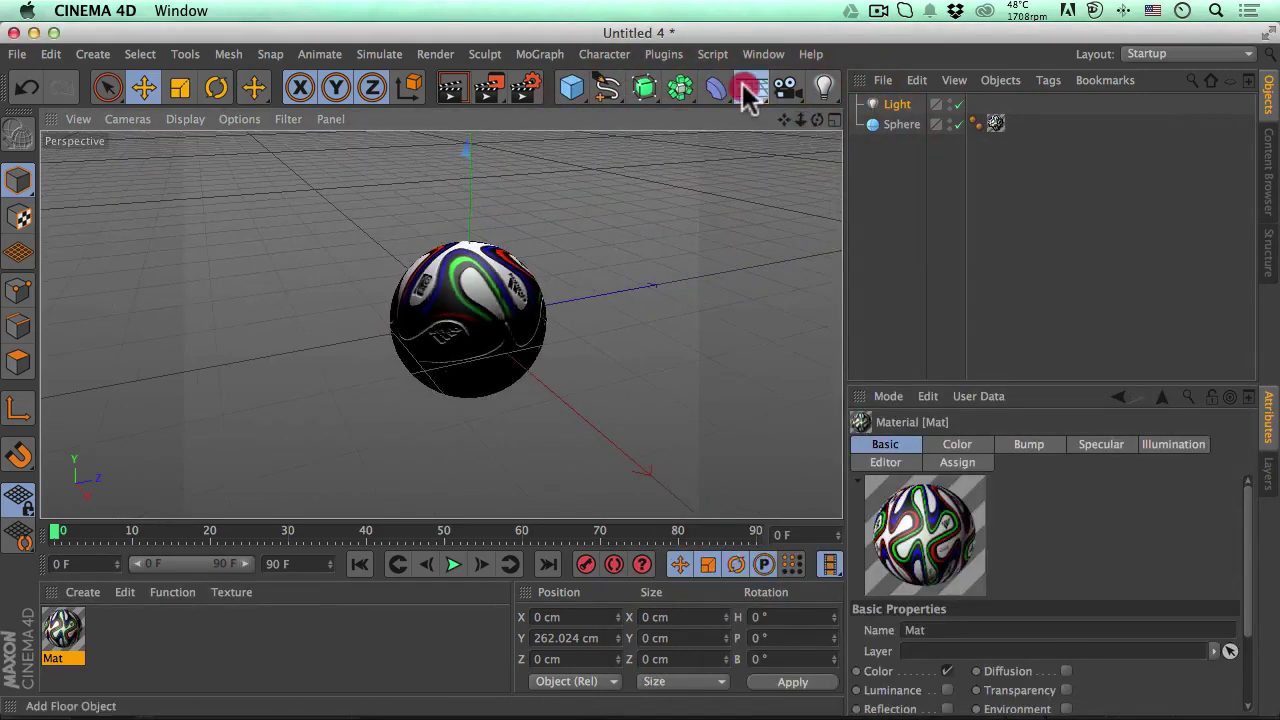
Add a floor, lift the ball above it, and raise the light higher
left_click(752, 95)
left_click(800, 114)
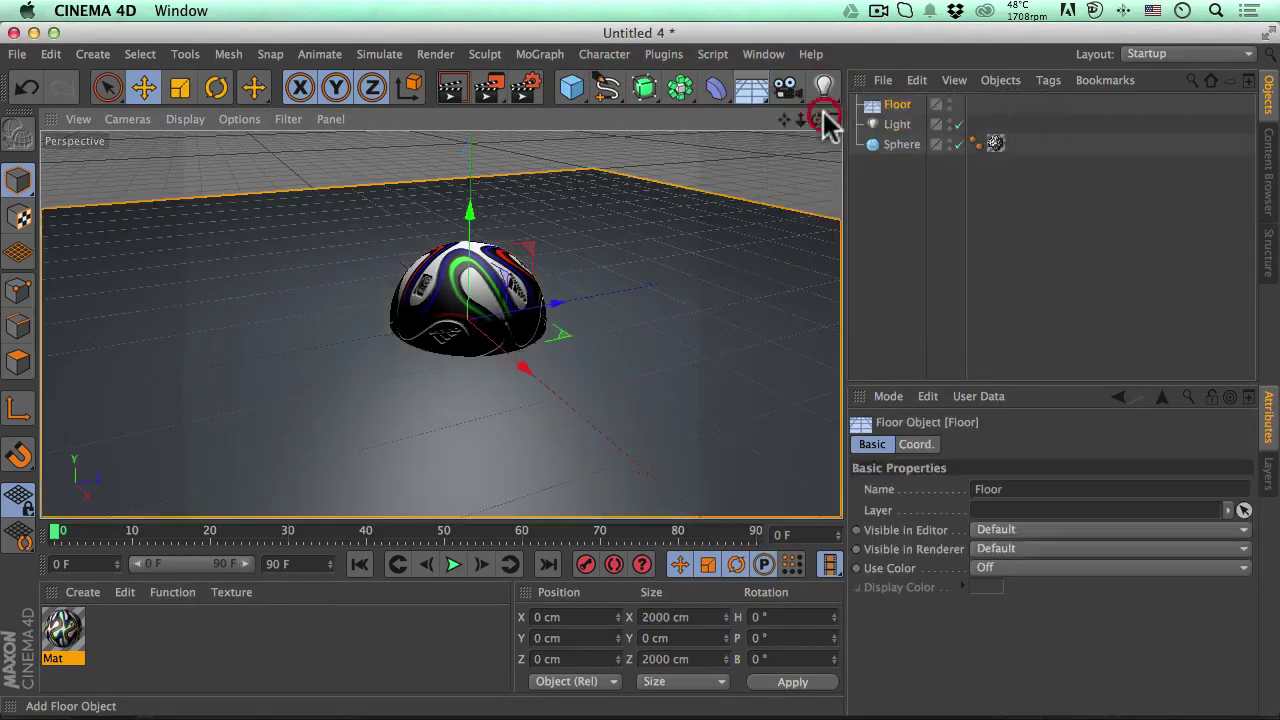
left_click(900, 148)
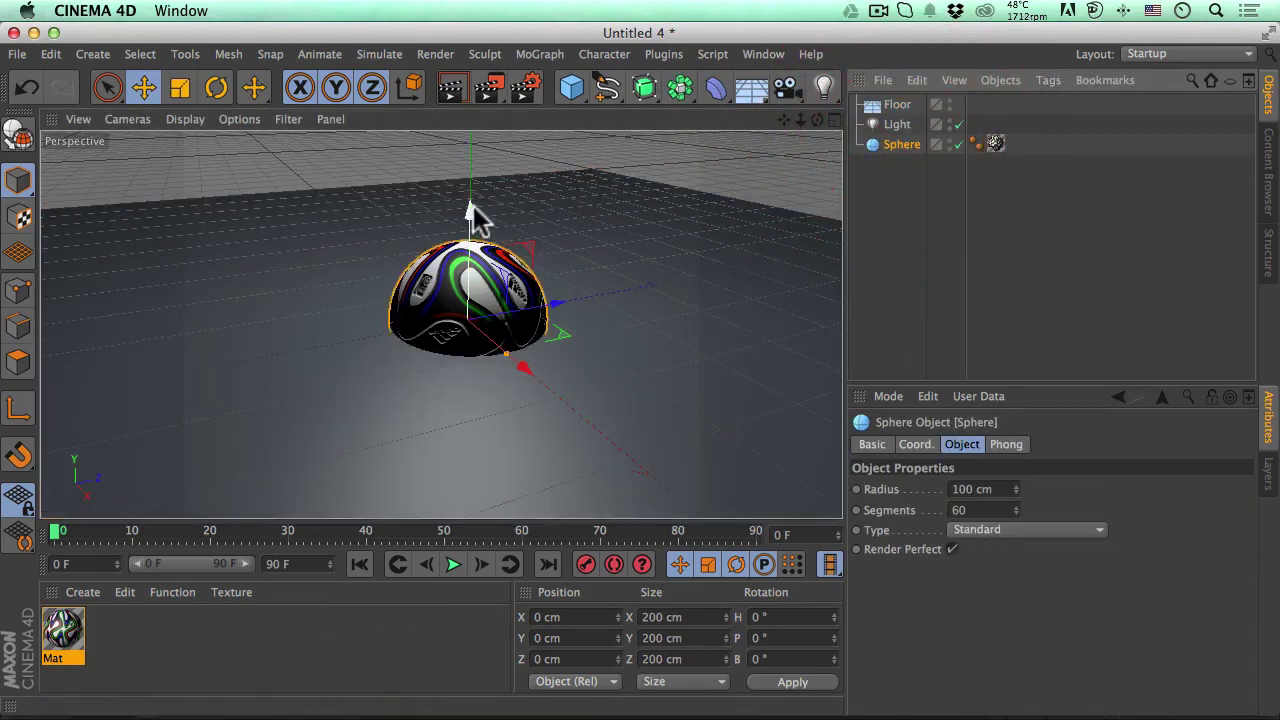
left_click_drag(472, 207, 714, 206)
left_click_drag(801, 119, 441, 323)
left_click(895, 124)
left_click_drag(459, 185, 459, 139)
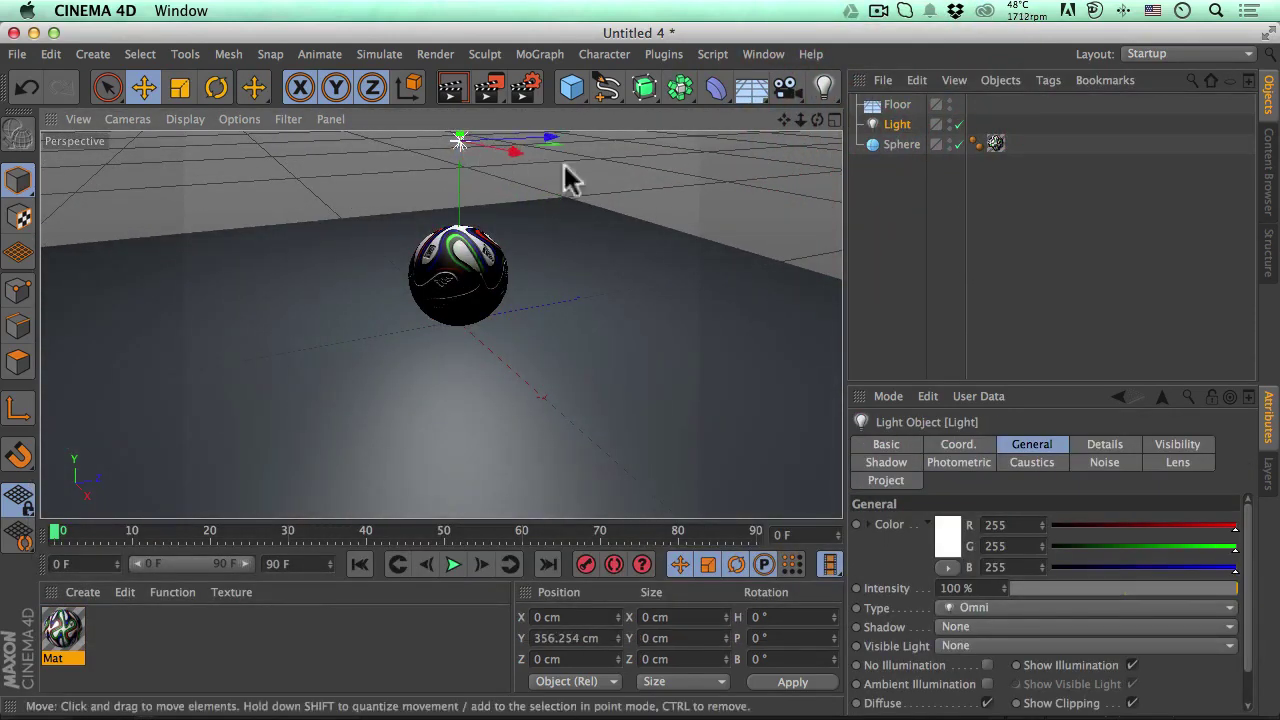
left_click_drag(802, 120, 760, 200)
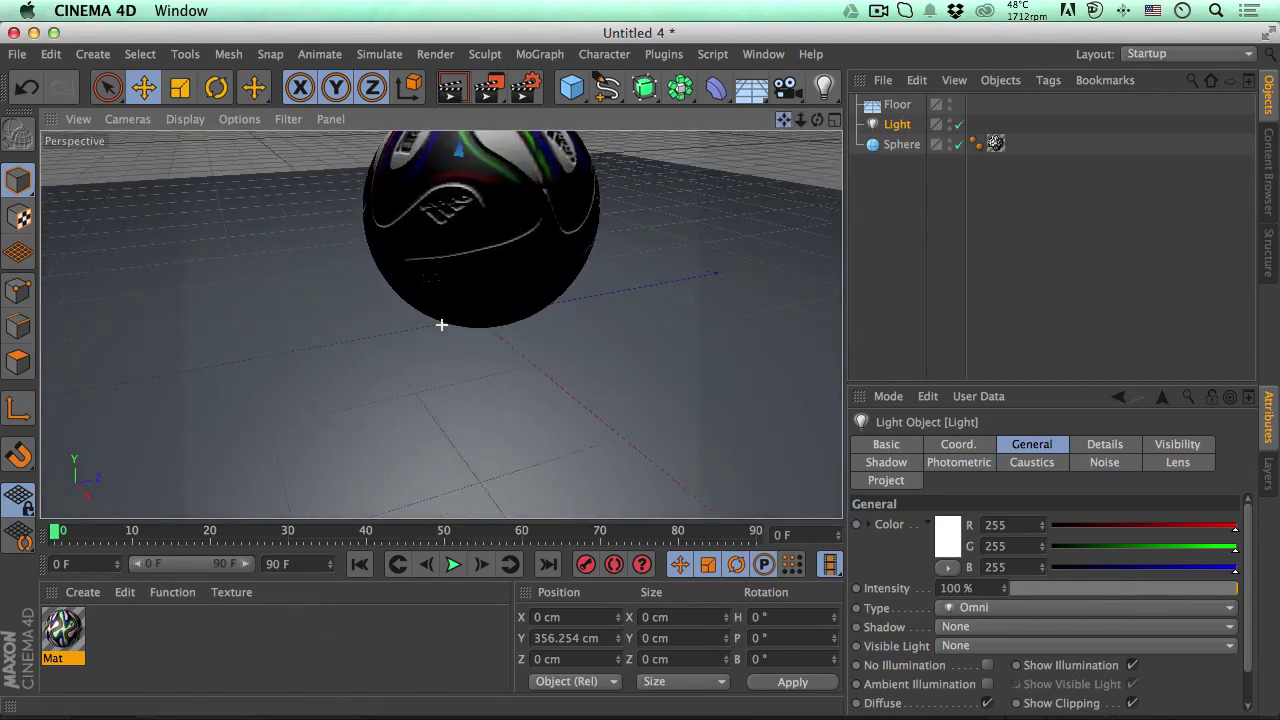
left_click_drag(784, 119, 784, 330)
Set the light's shadow to Shadow Maps (Soft) and render previews of the cast shadow
left_click(888, 127)
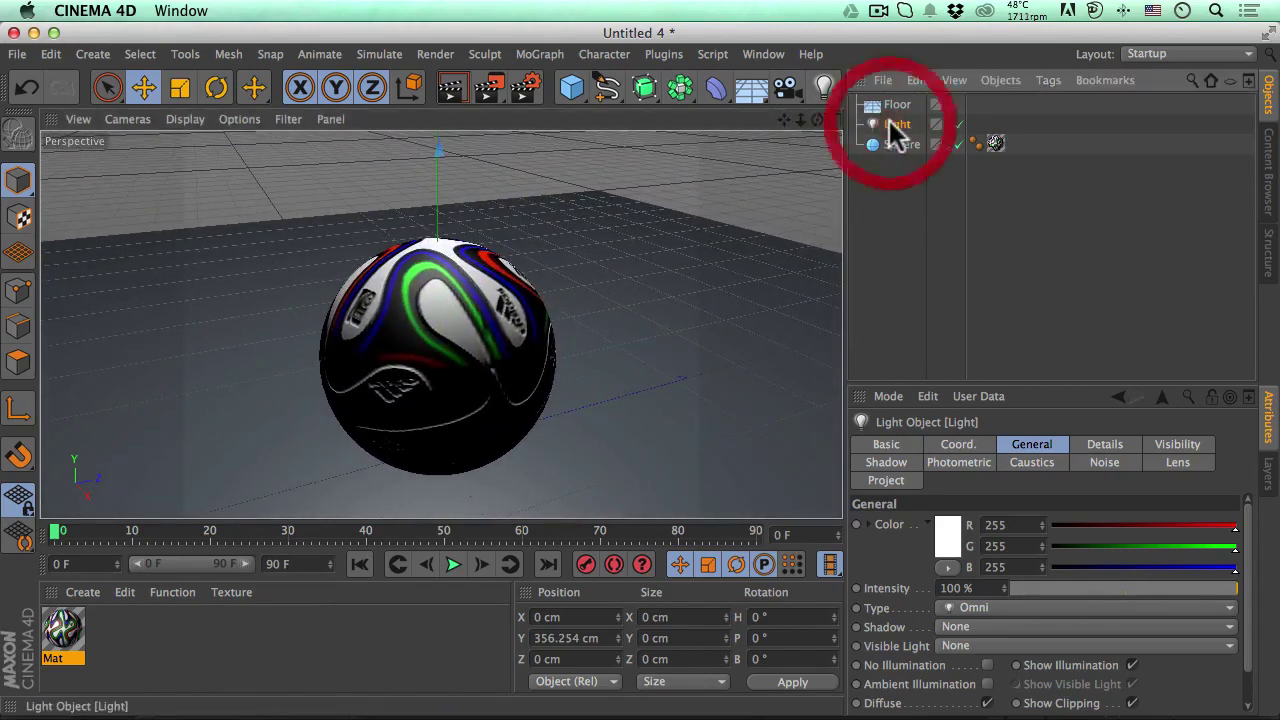
left_click(1024, 620)
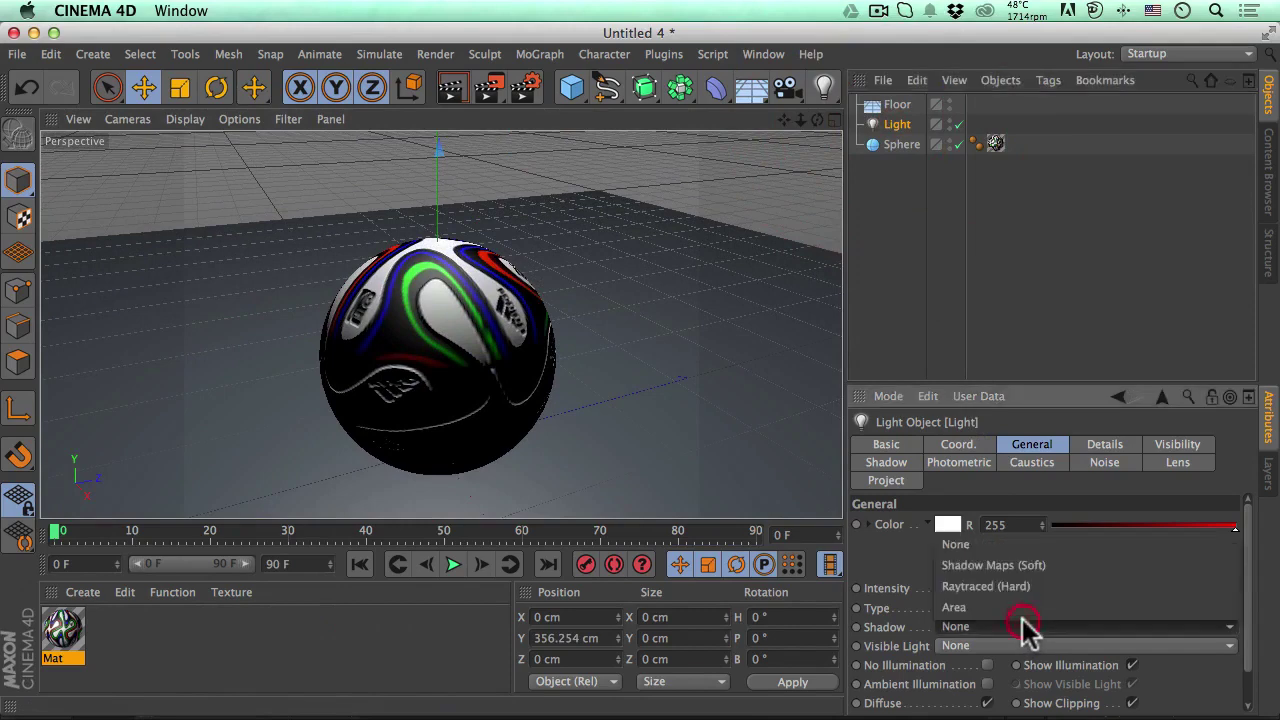
left_click(1035, 565)
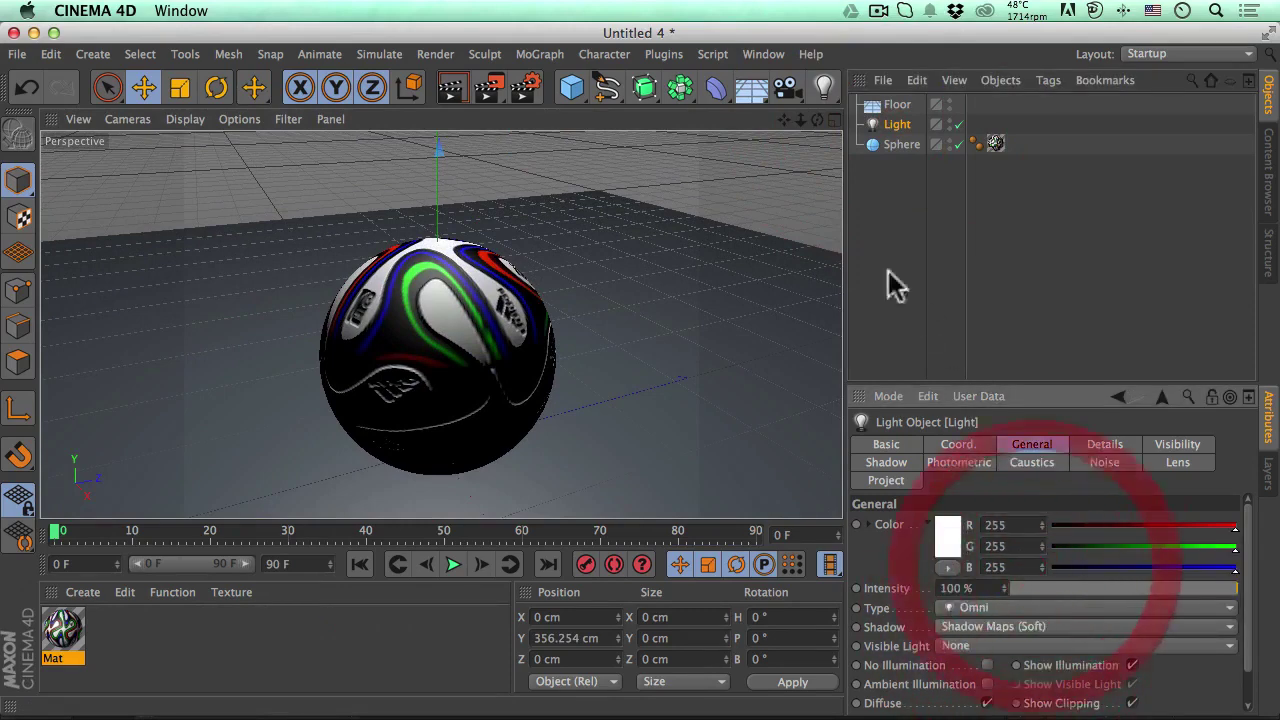
left_click(449, 86)
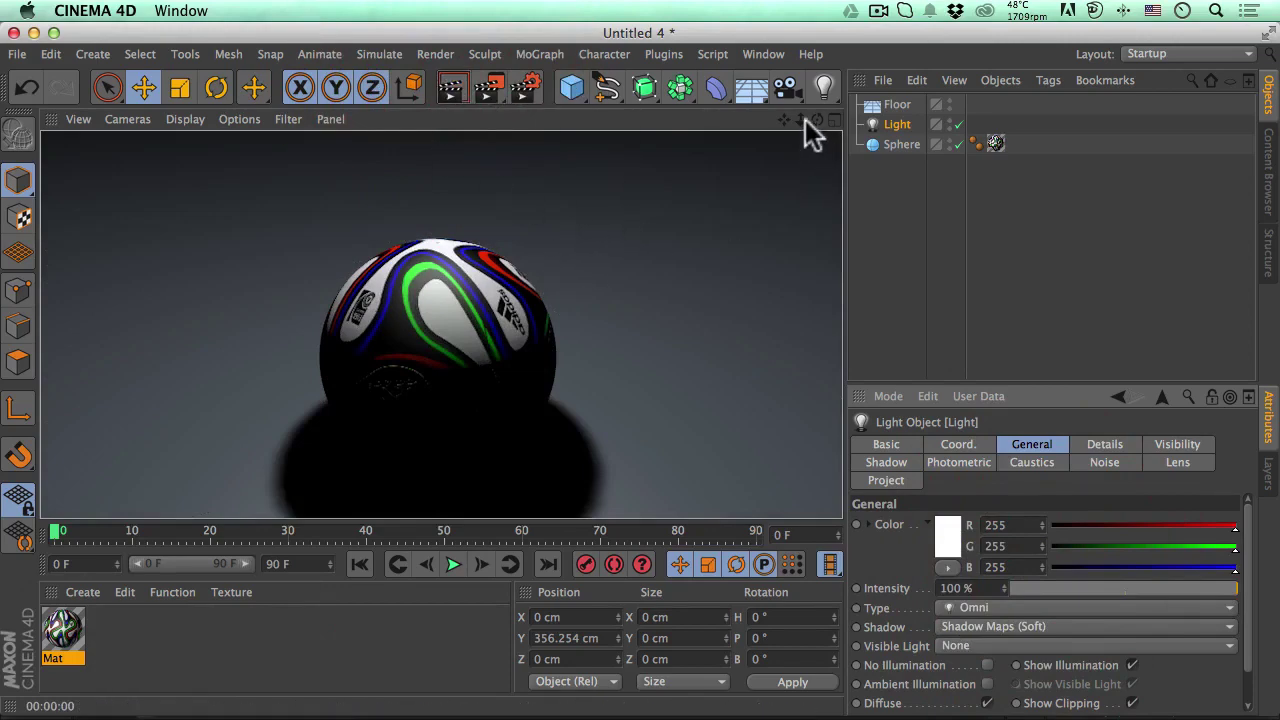
left_click_drag(815, 119, 700, 135)
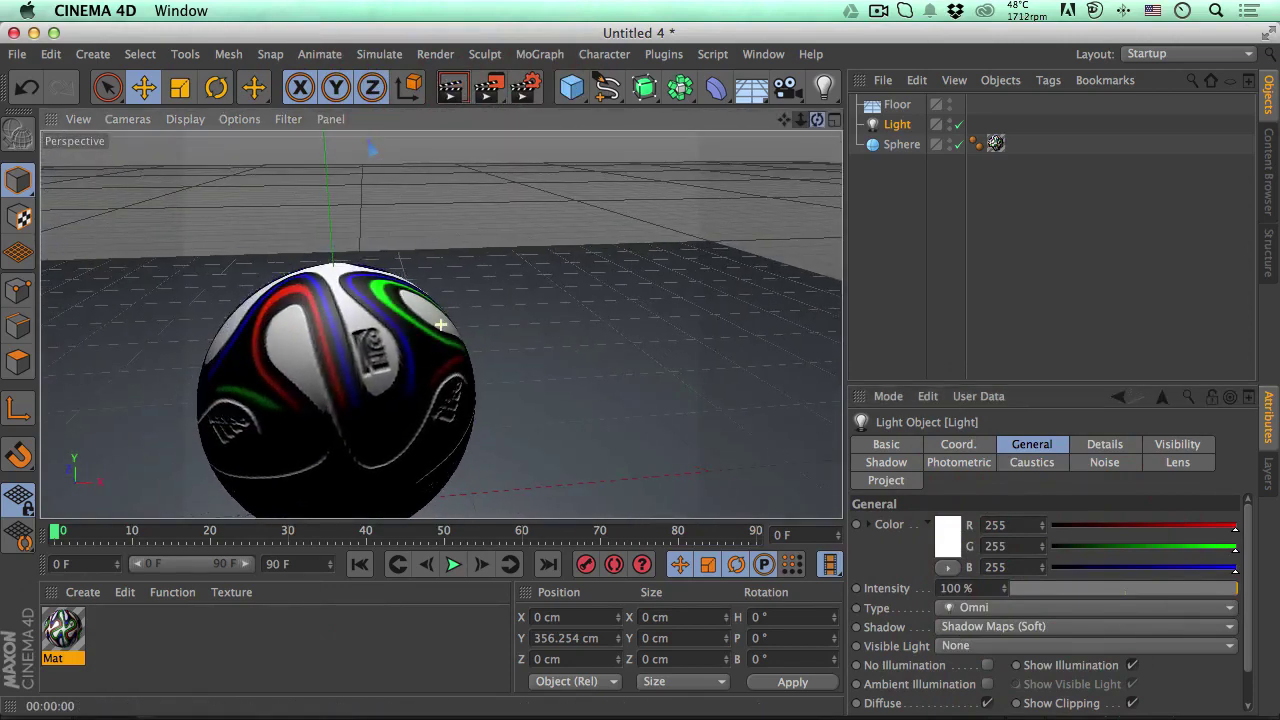
left_click(449, 88)
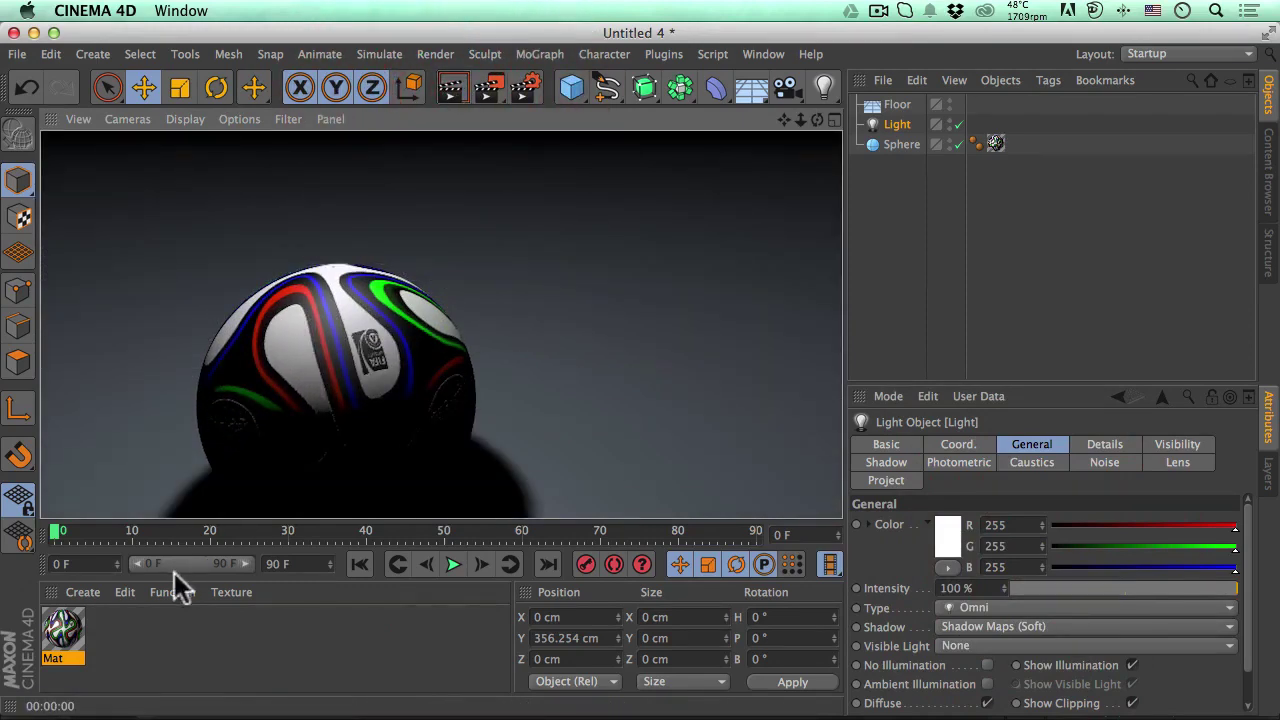
double_click(66, 630)
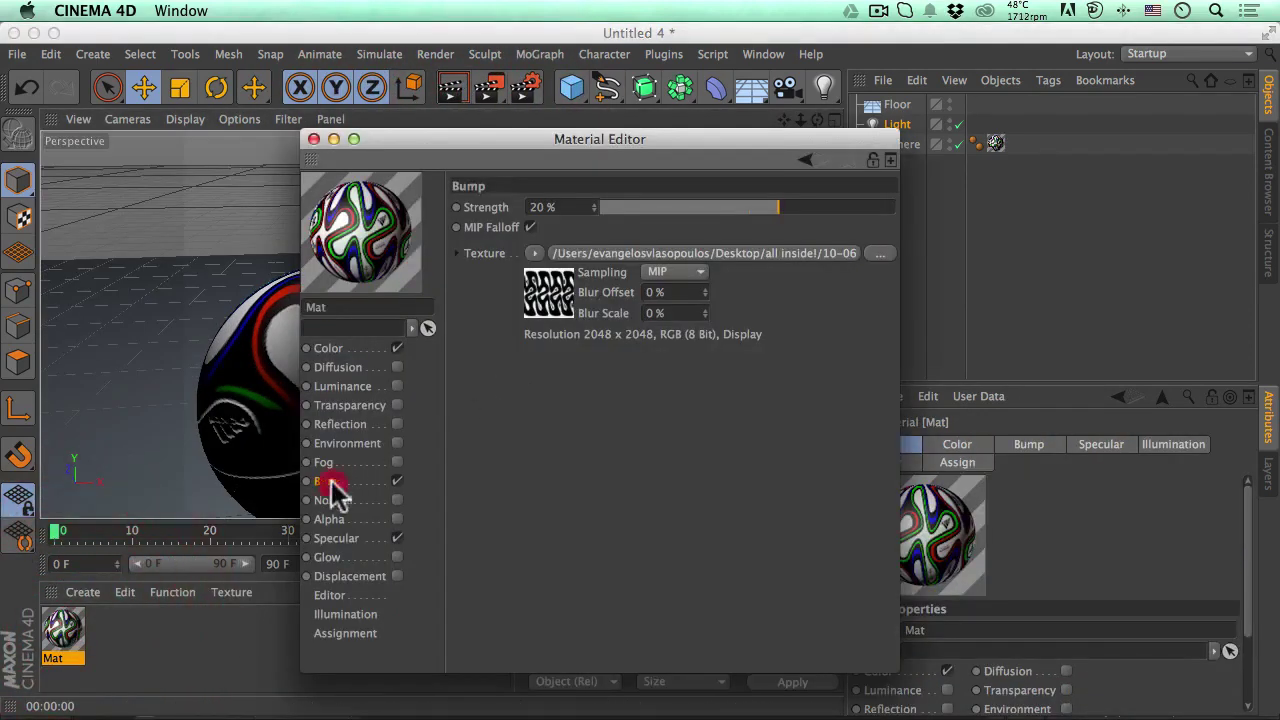
Set Mat's bump texture White Point to 0.4 and render to check the stronger bump
left_click_drag(451, 141, 661, 109)
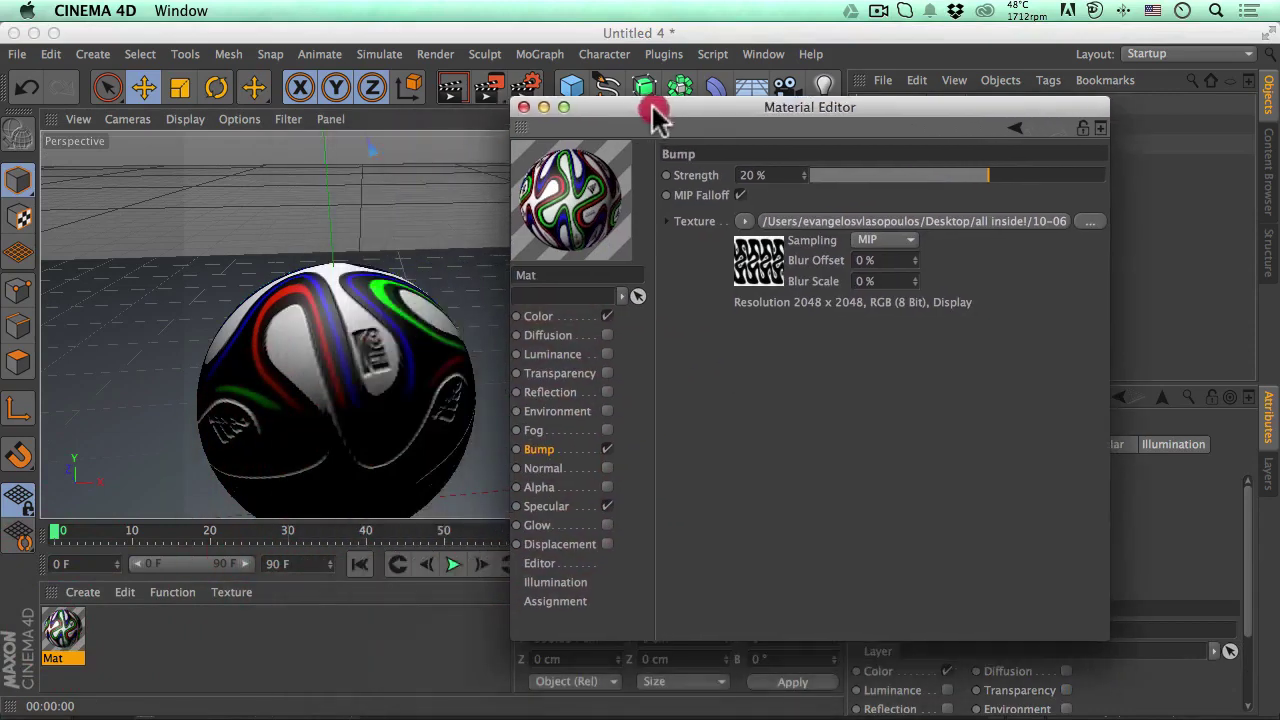
left_click(763, 265)
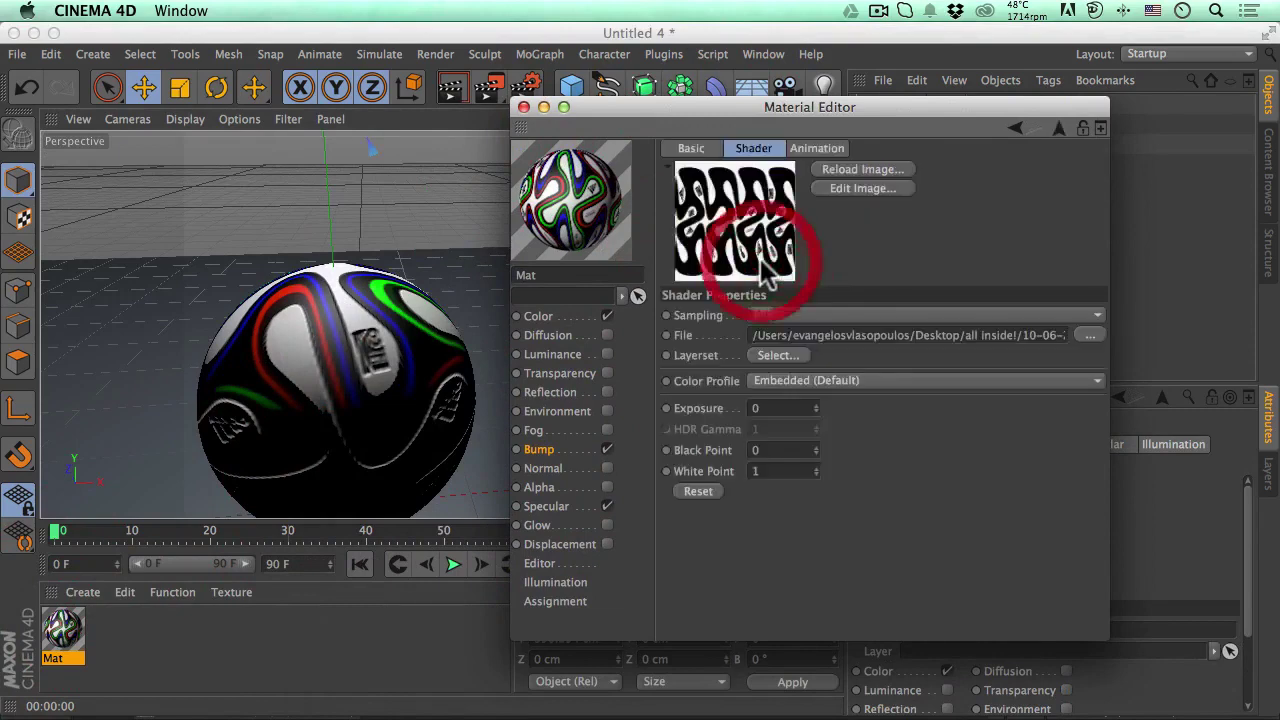
left_click(767, 471)
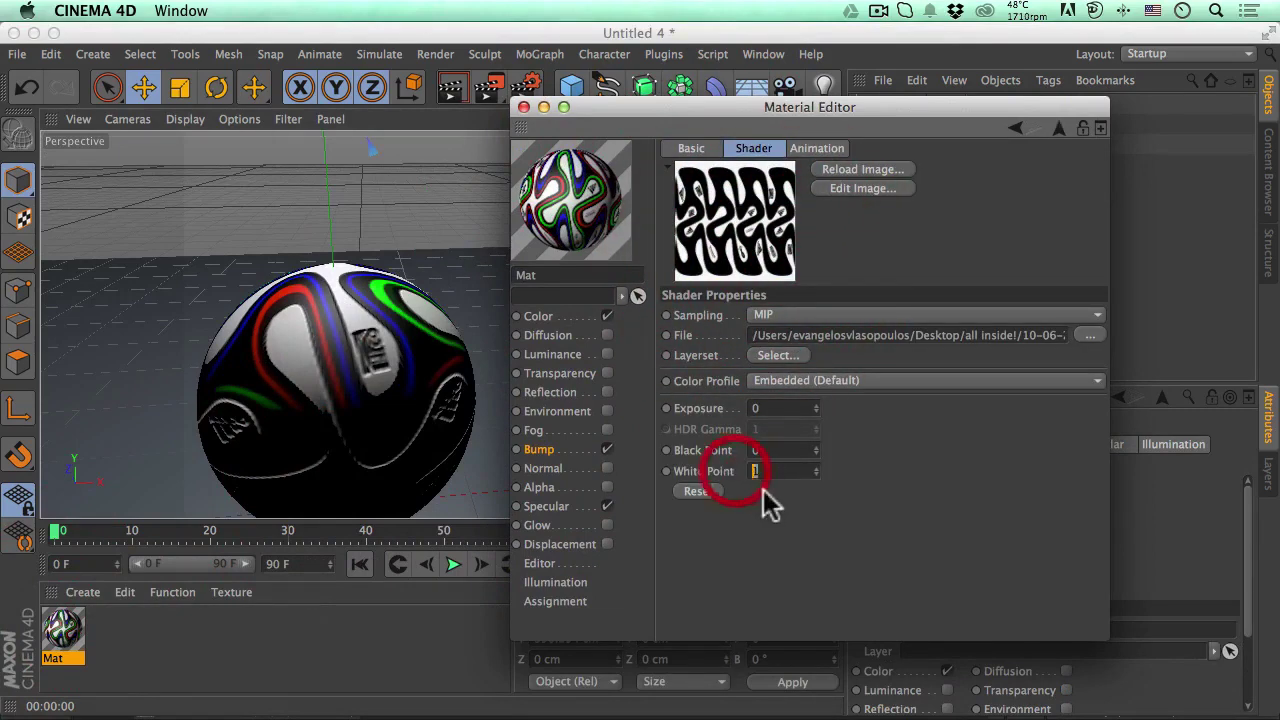
key("Down")
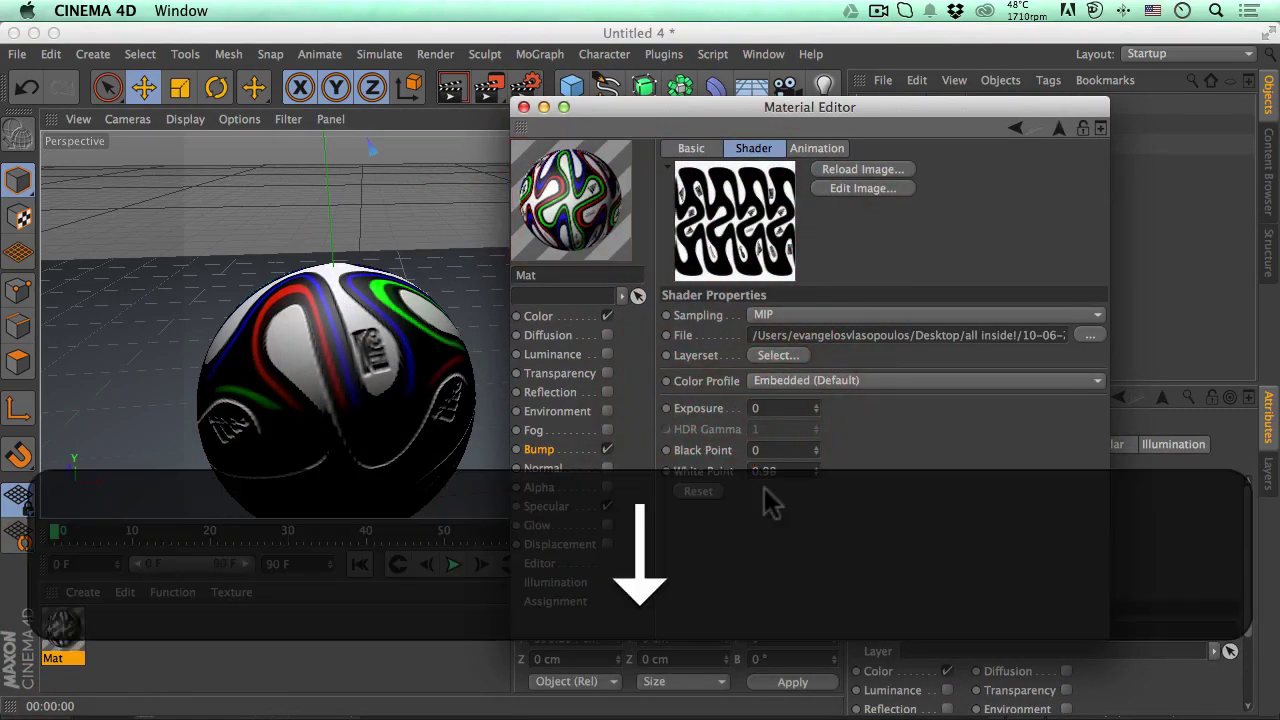
key("super+a")
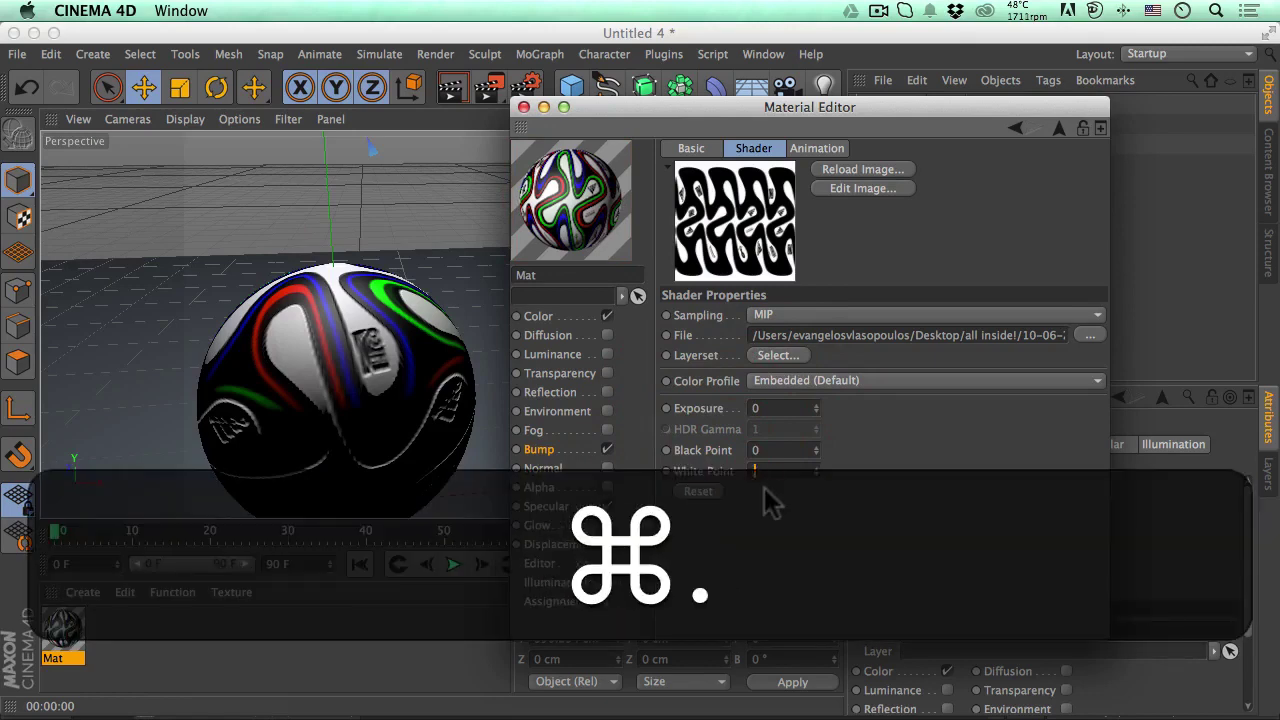
type("4")
key("Return")
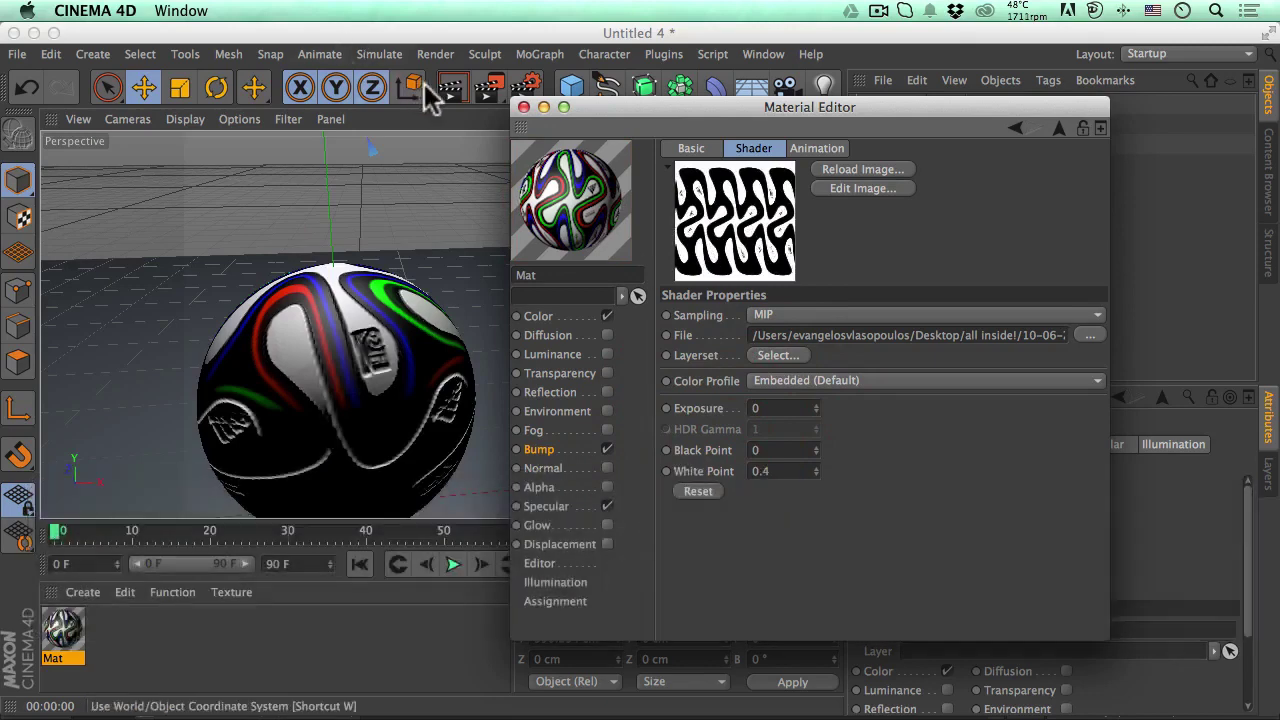
left_click(451, 88)
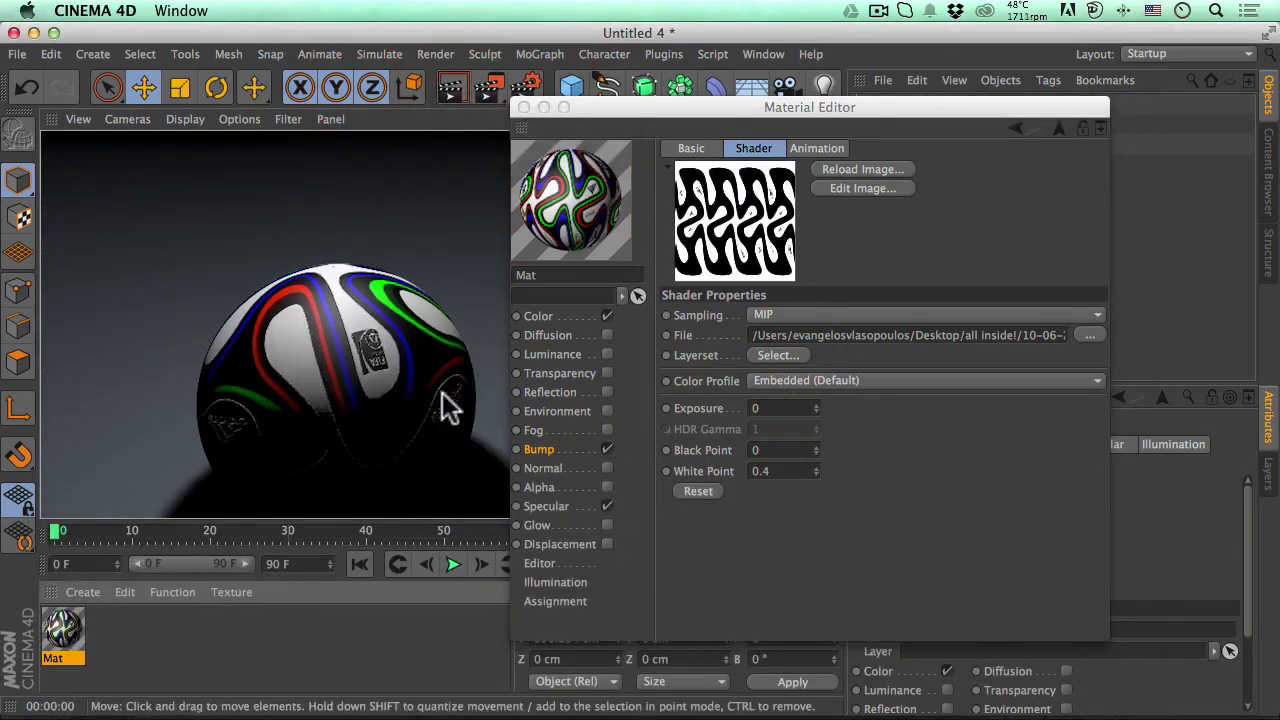
left_click(523, 106)
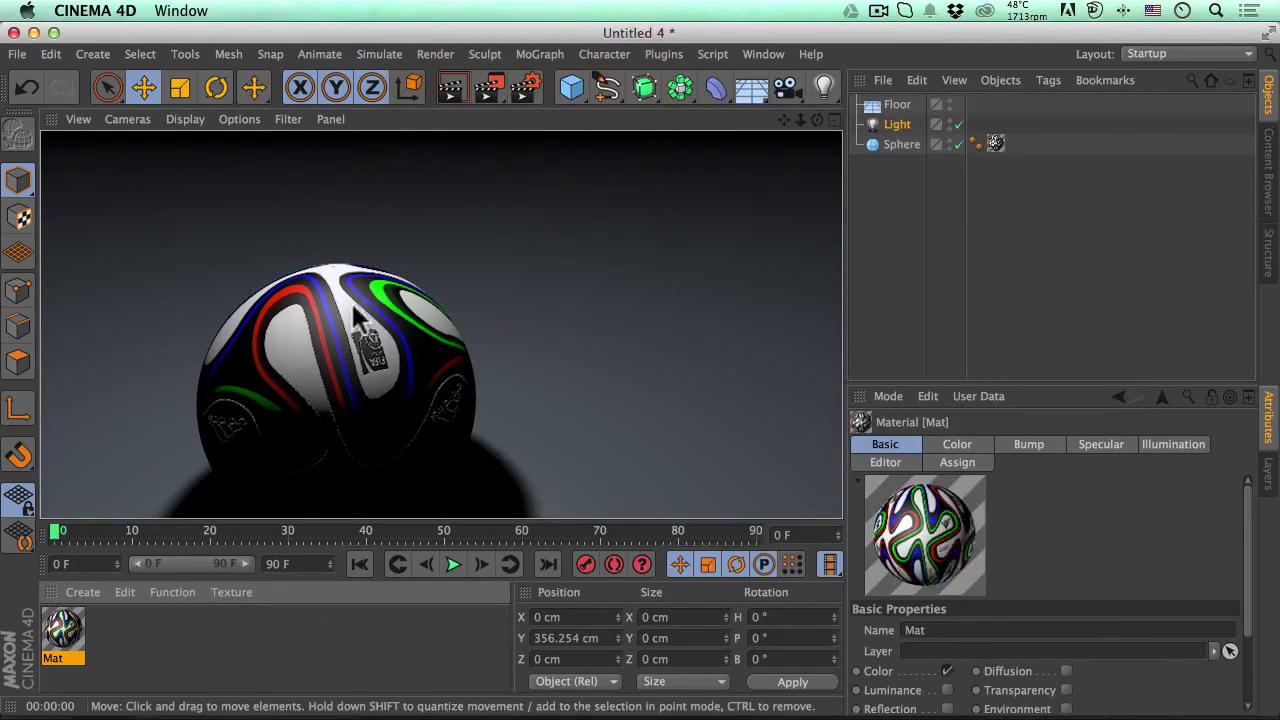
left_click(84, 593)
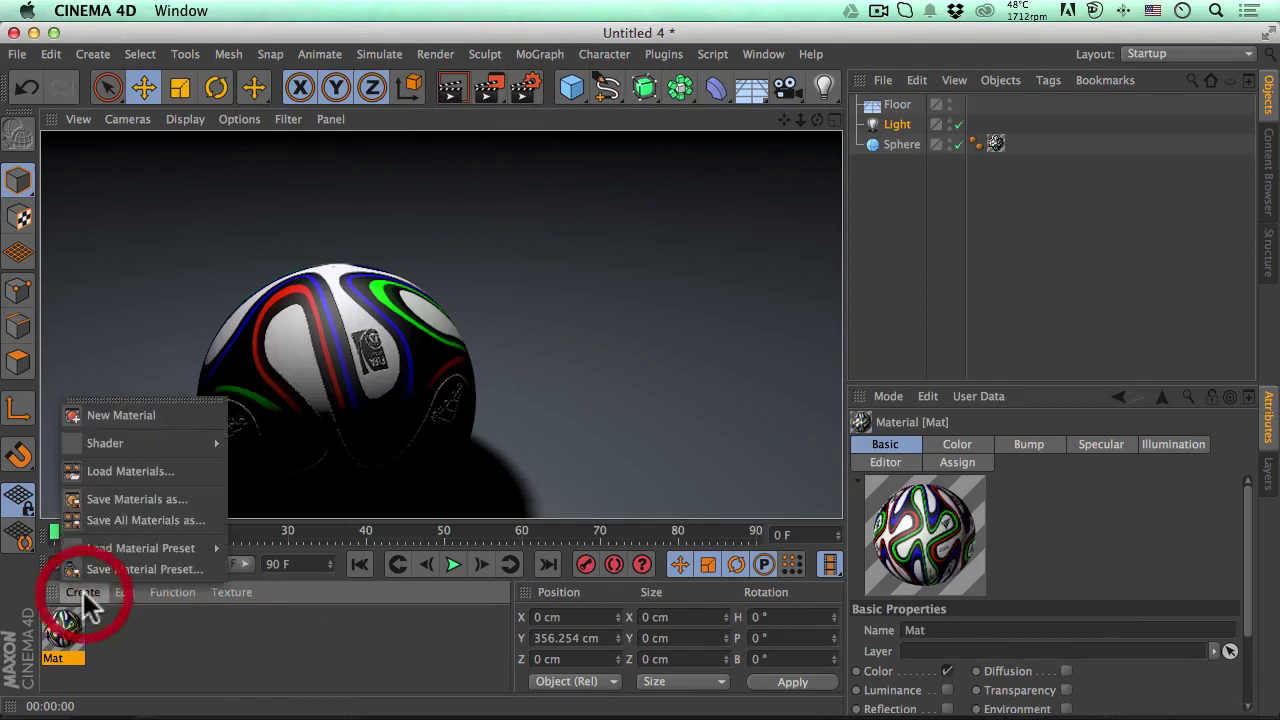
Create a new material and name it 'ball texts'
left_click(114, 409)
double_click(62, 630)
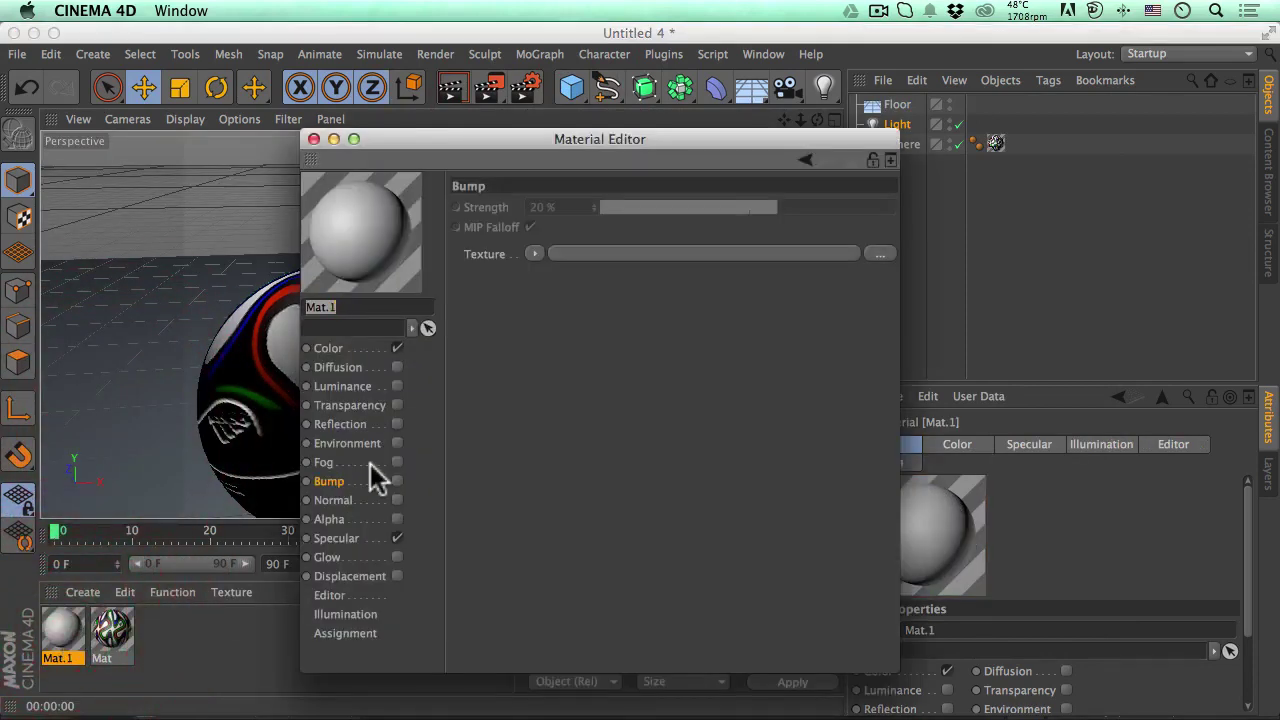
type("ball texts")
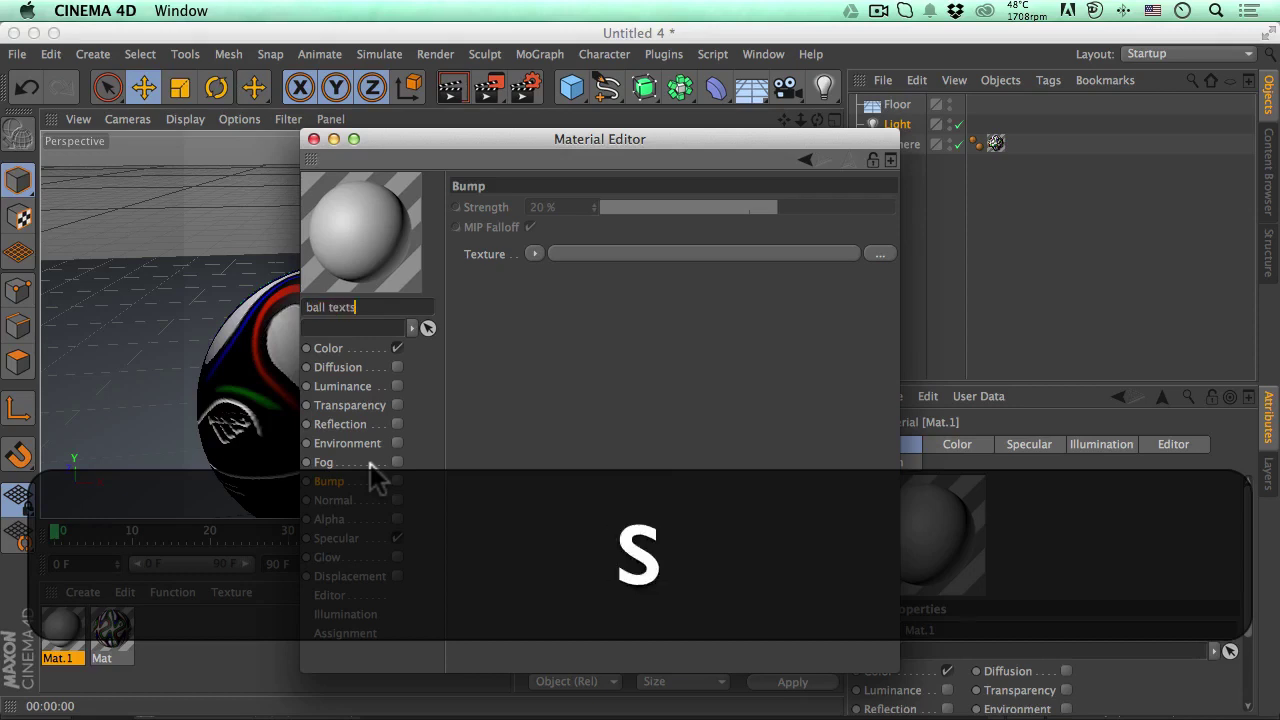
key("Return")
Enable Bump and load Brazuca Ball Dot Pattern.jpg as its texture without copying it
left_click(335, 349)
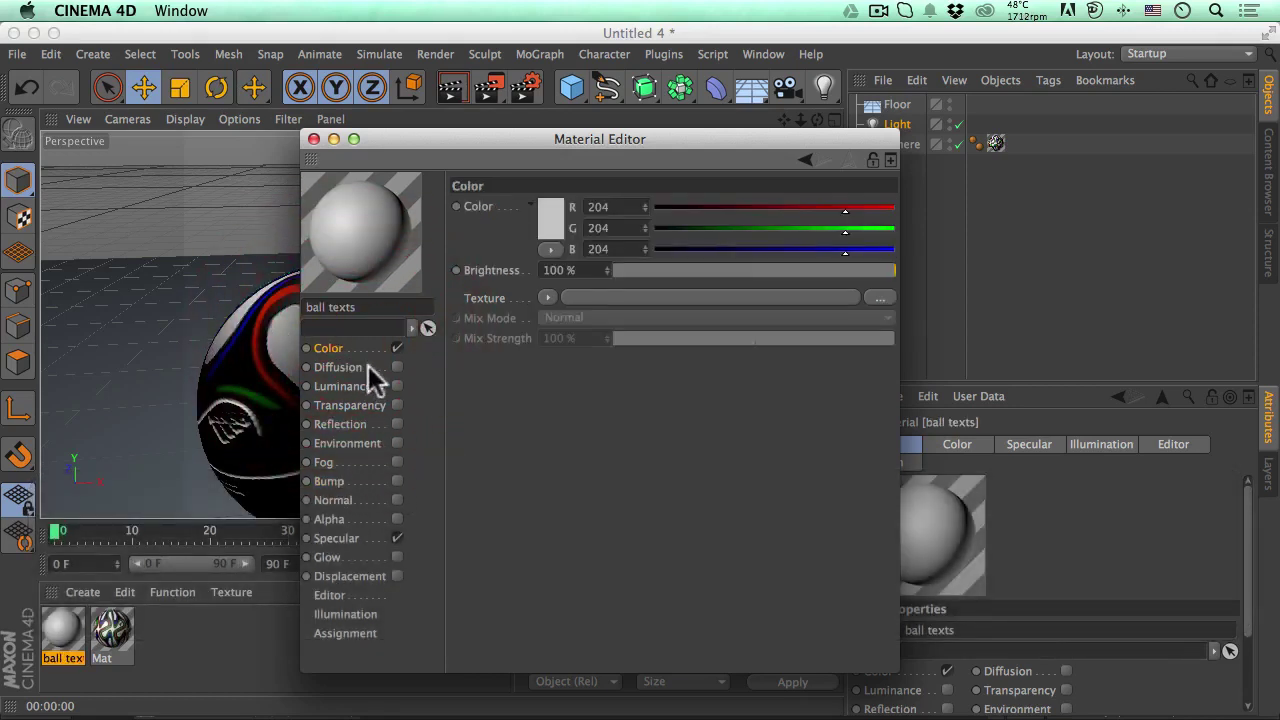
left_click(397, 481)
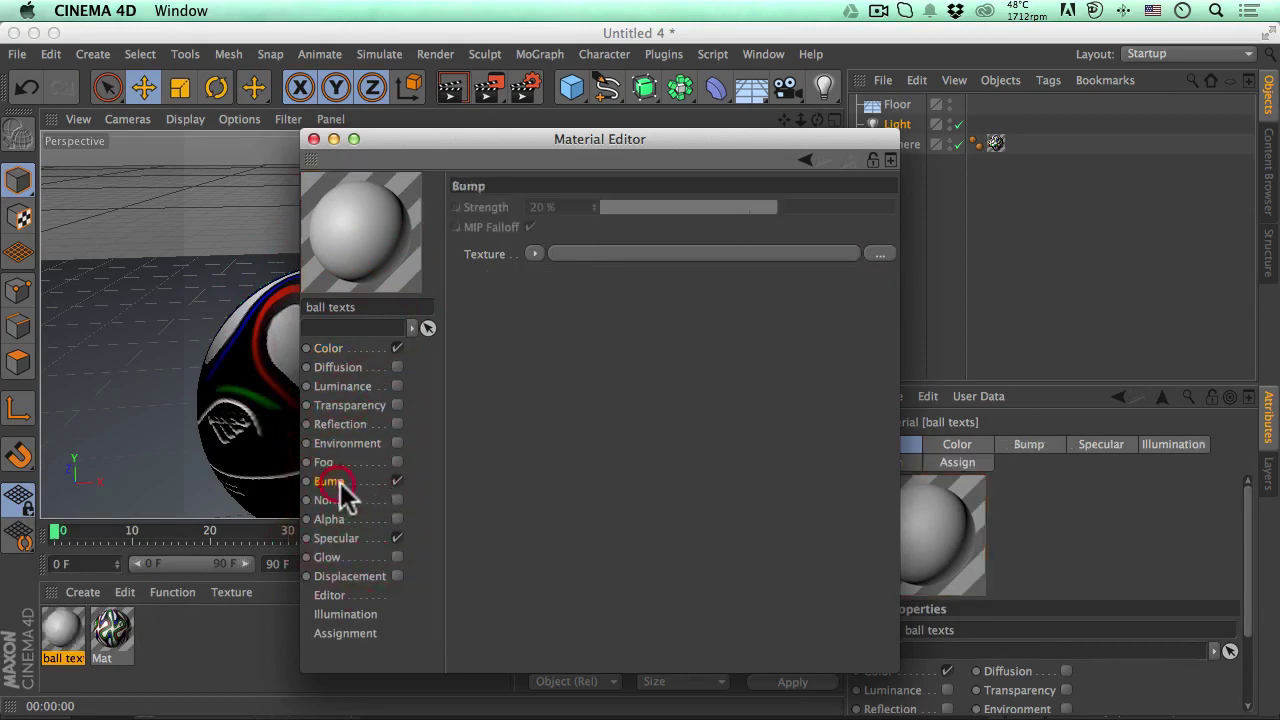
left_click(620, 246)
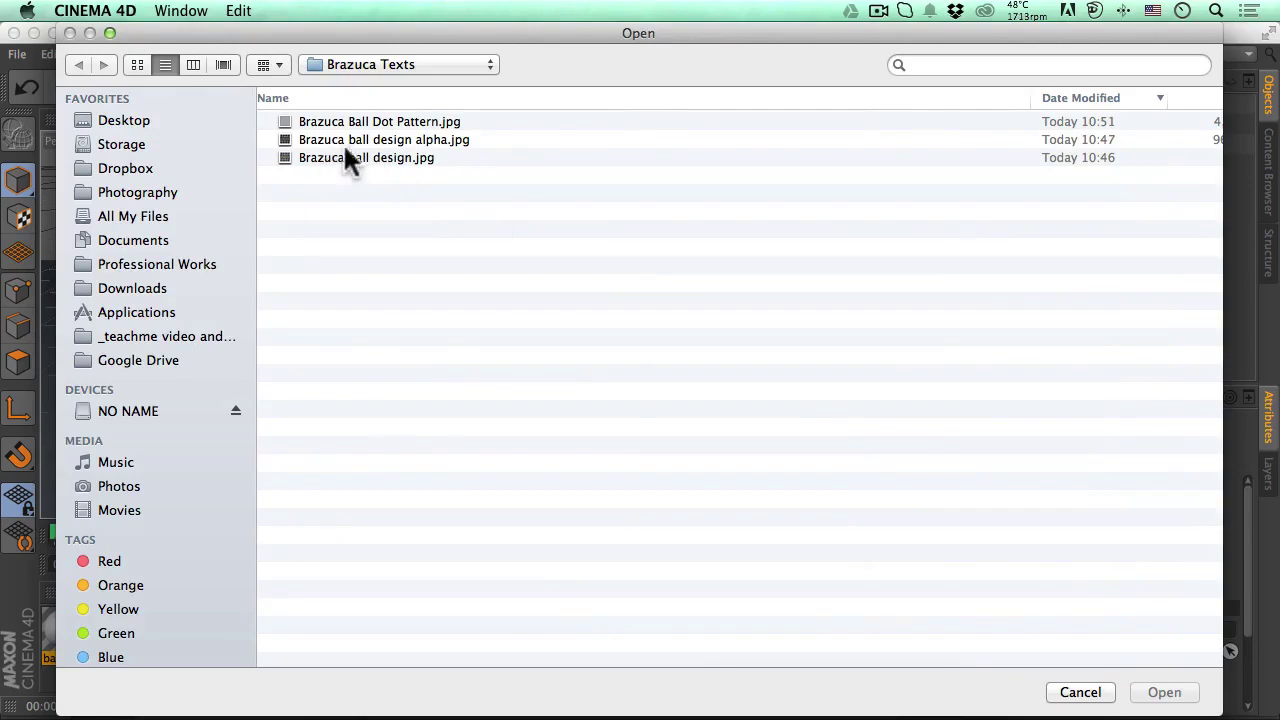
left_click(369, 122)
key("space")
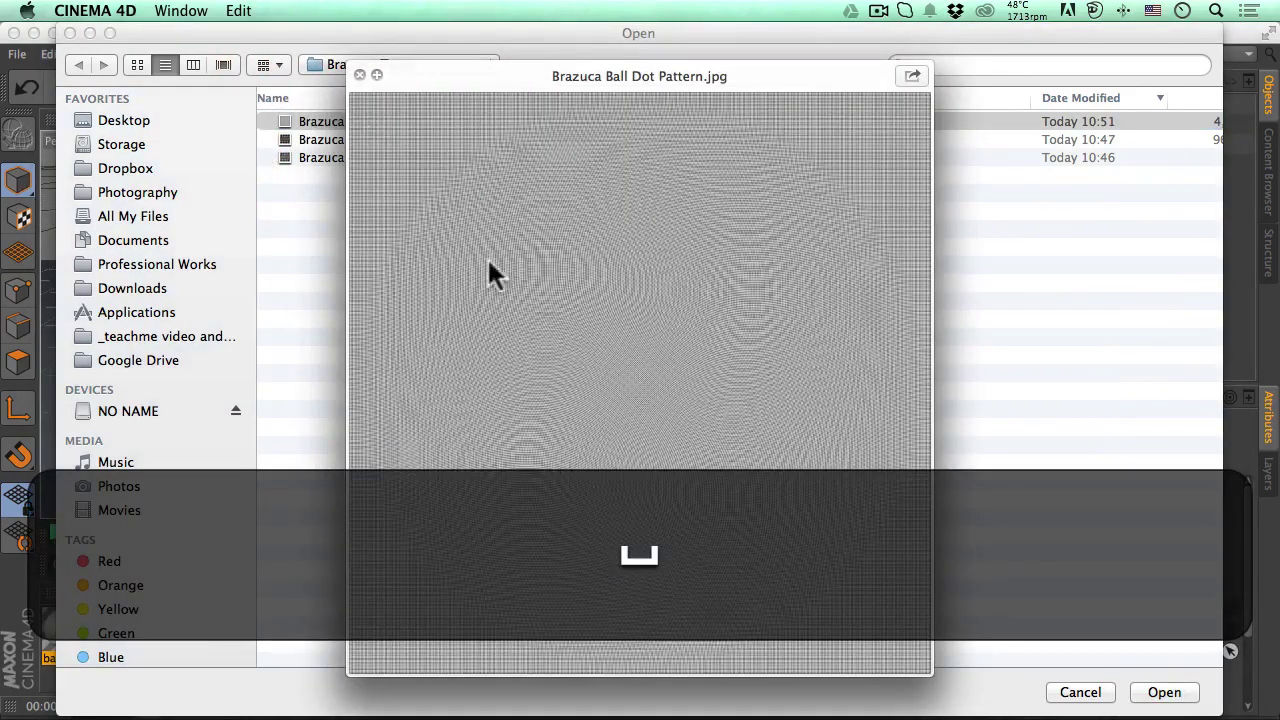
key("space")
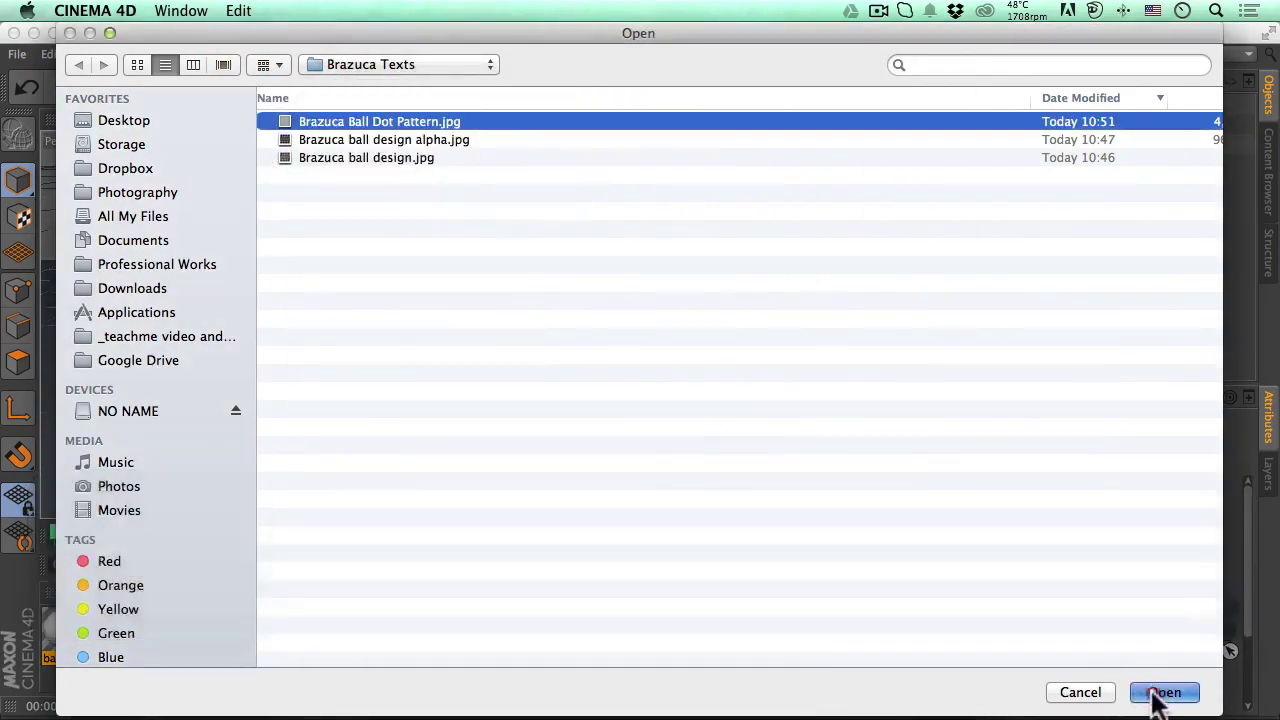
left_click(1164, 692)
left_click(696, 281)
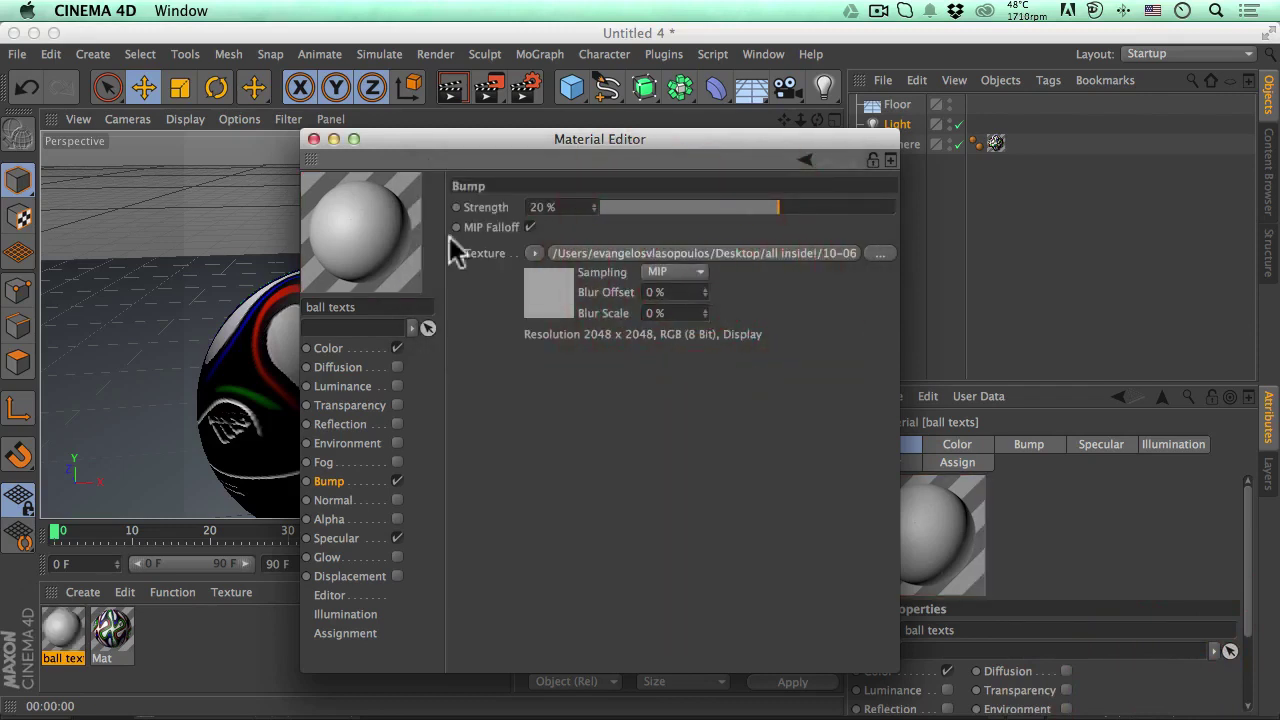
Enable Alpha with Brazuca Ball Dot Pattern.jpg as texture, set to Invert and Soft
left_click(396, 517)
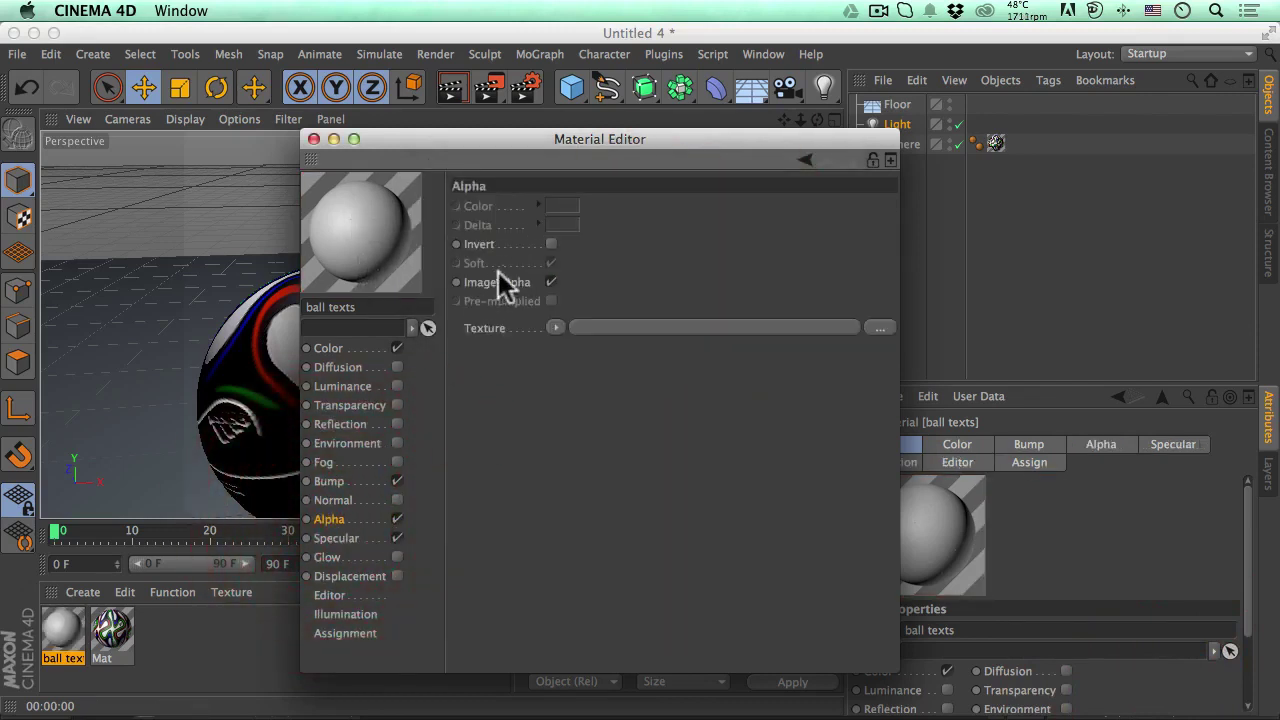
left_click(628, 328)
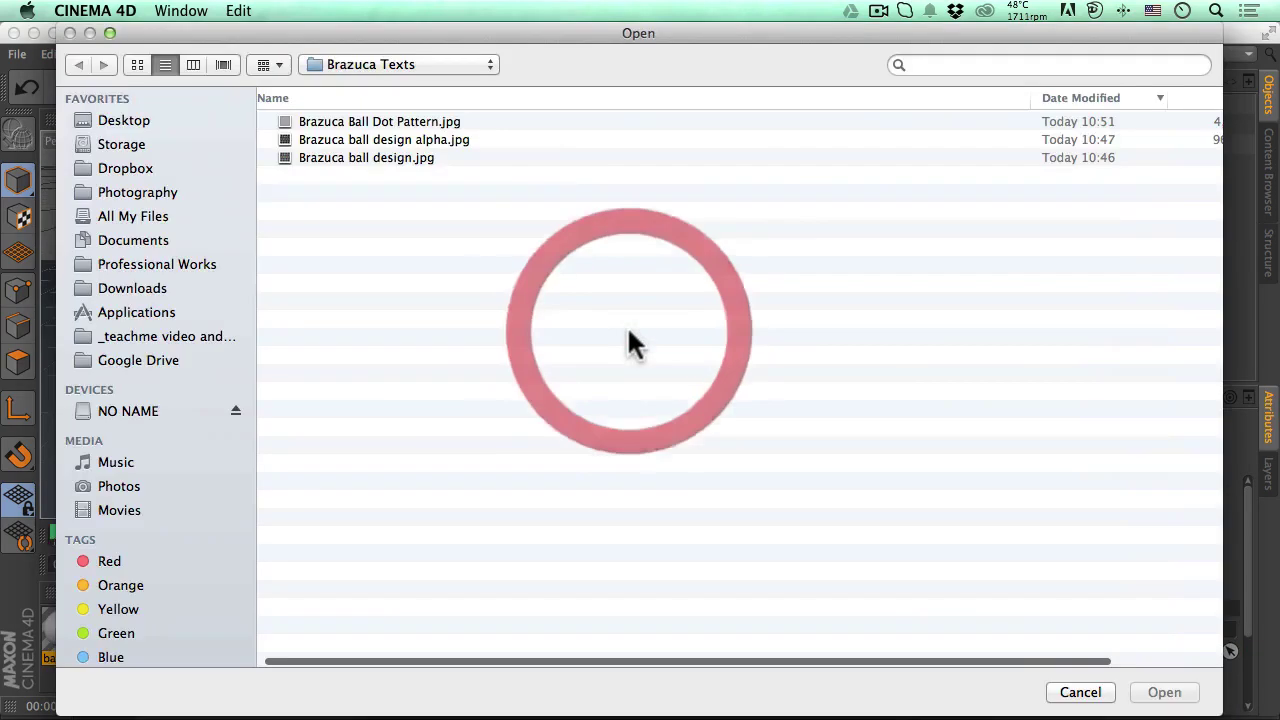
left_click(355, 121)
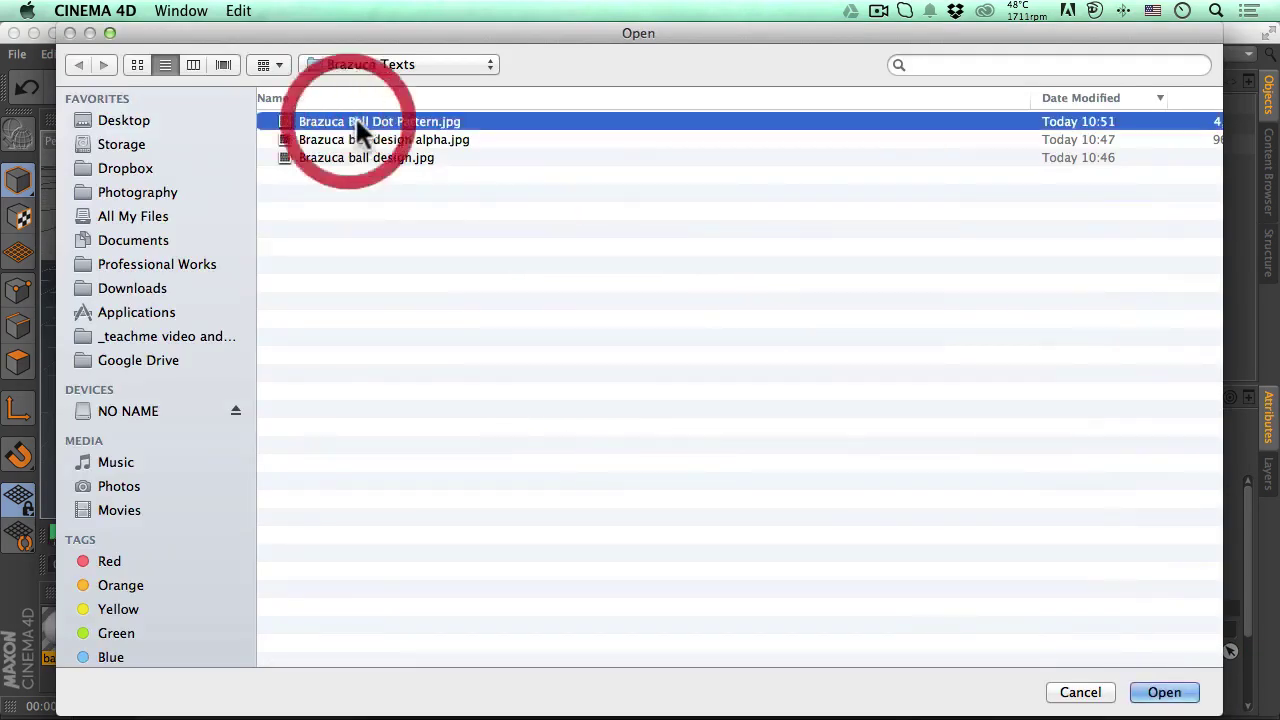
left_click(1164, 692)
left_click(699, 283)
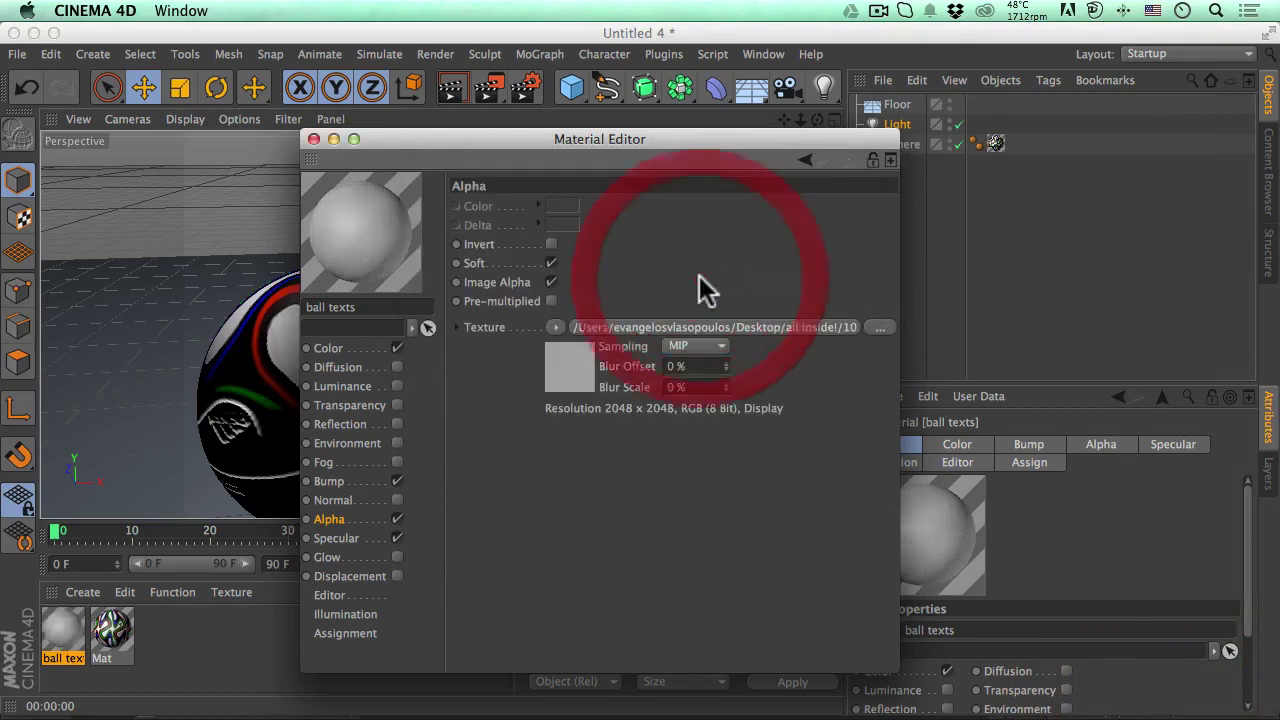
left_click(551, 244)
left_click(551, 263)
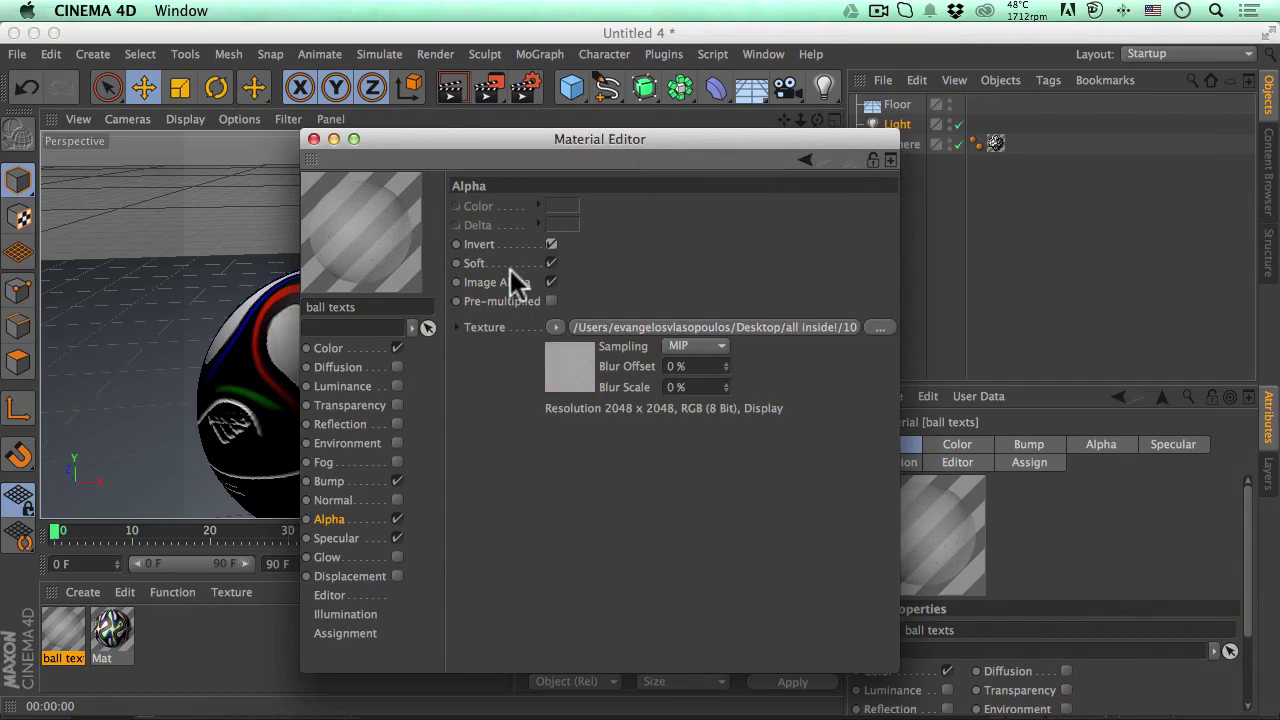
key("super+Tab")
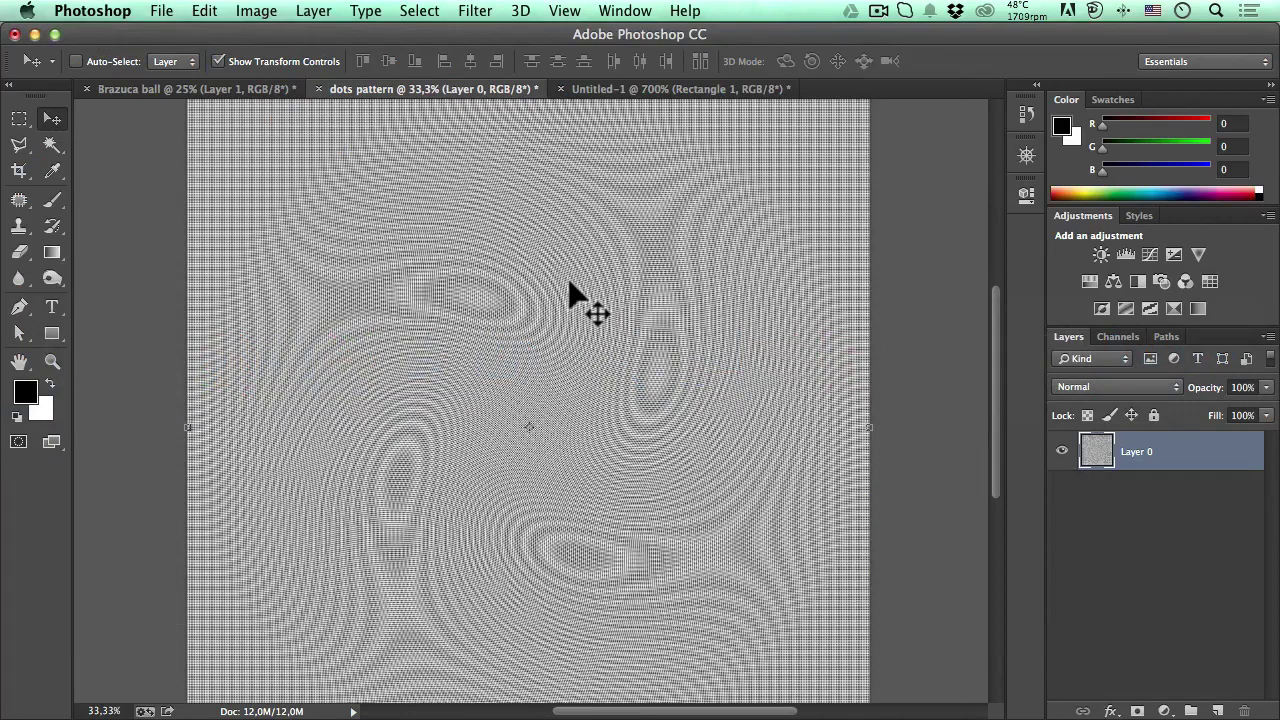
key("super+Tab")
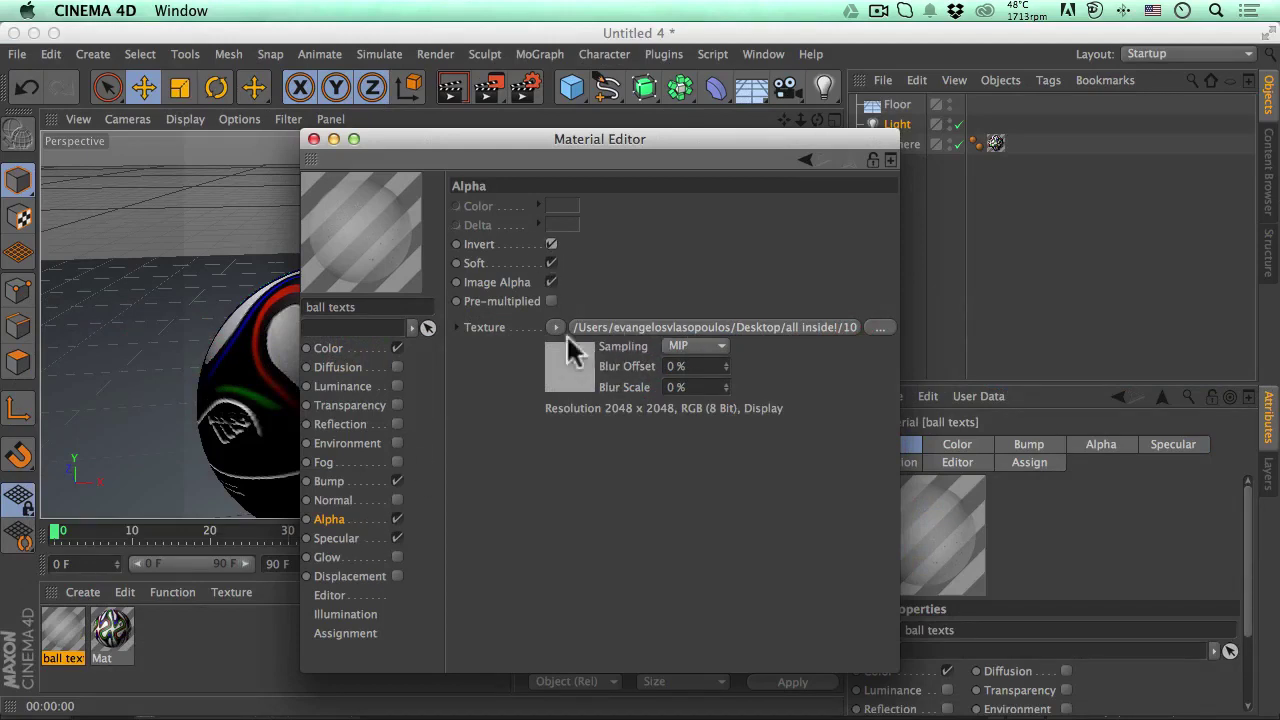
Close the material editor and apply the ball texts material to the Sphere
left_click_drag(395, 148, 564, 188)
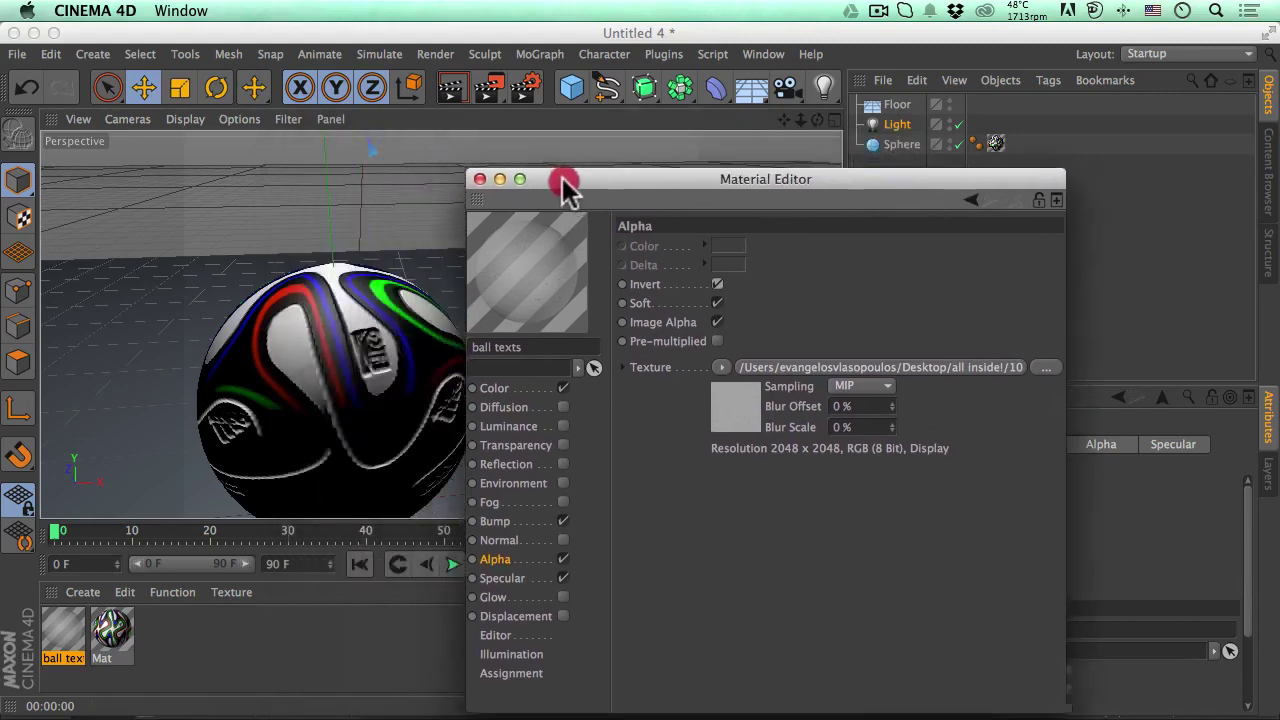
left_click(481, 181)
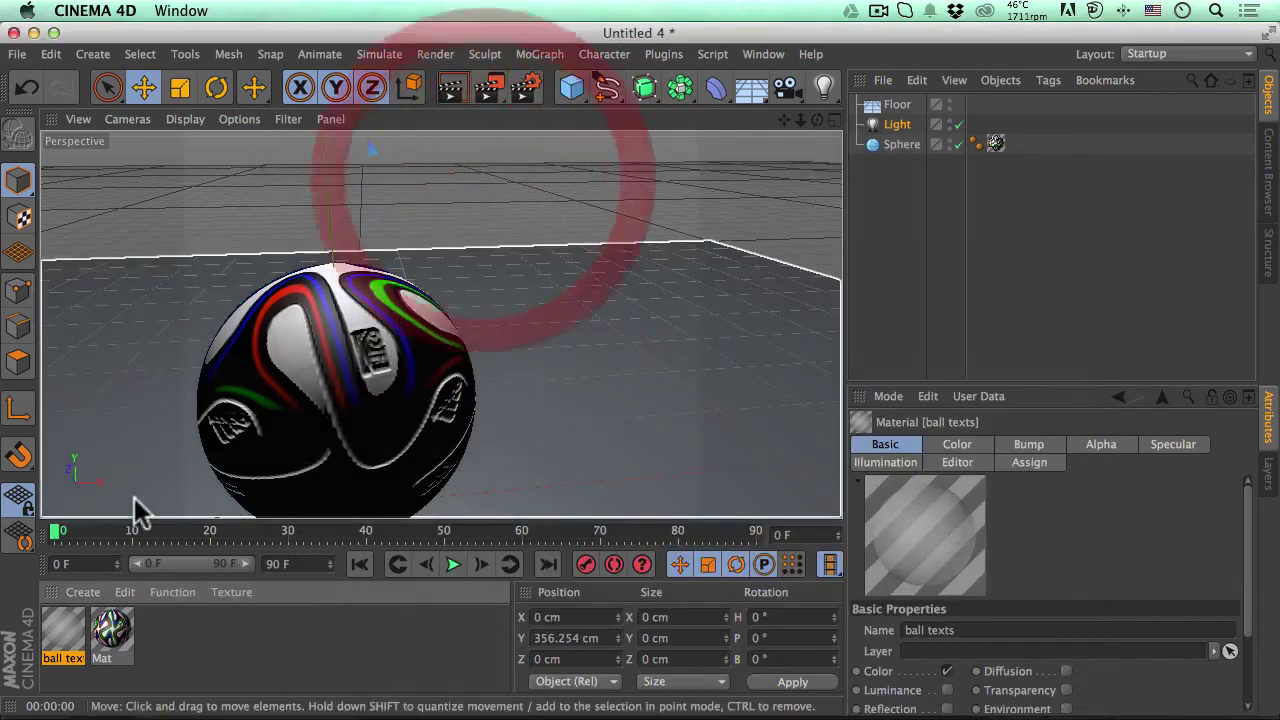
left_click_drag(66, 634, 897, 148)
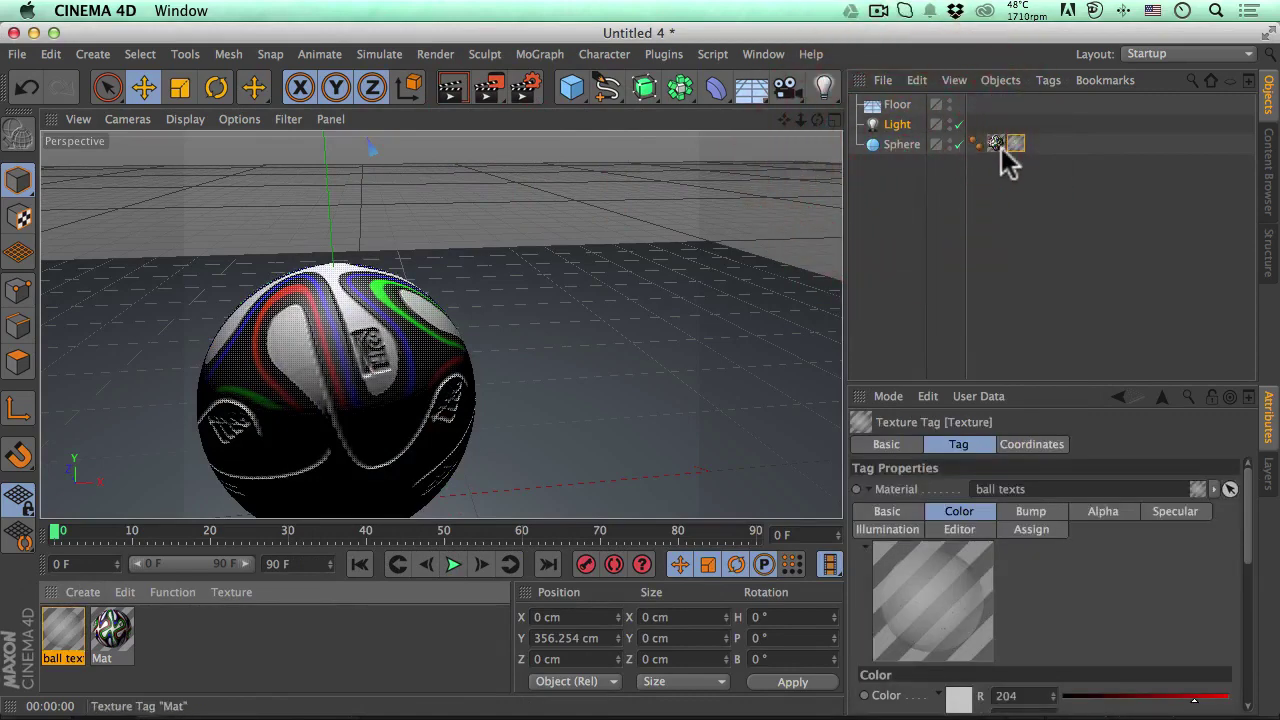
Zoom in on the ball, render a close-up preview, then bring Photoshop forward
left_click_drag(800, 119, 1008, 149)
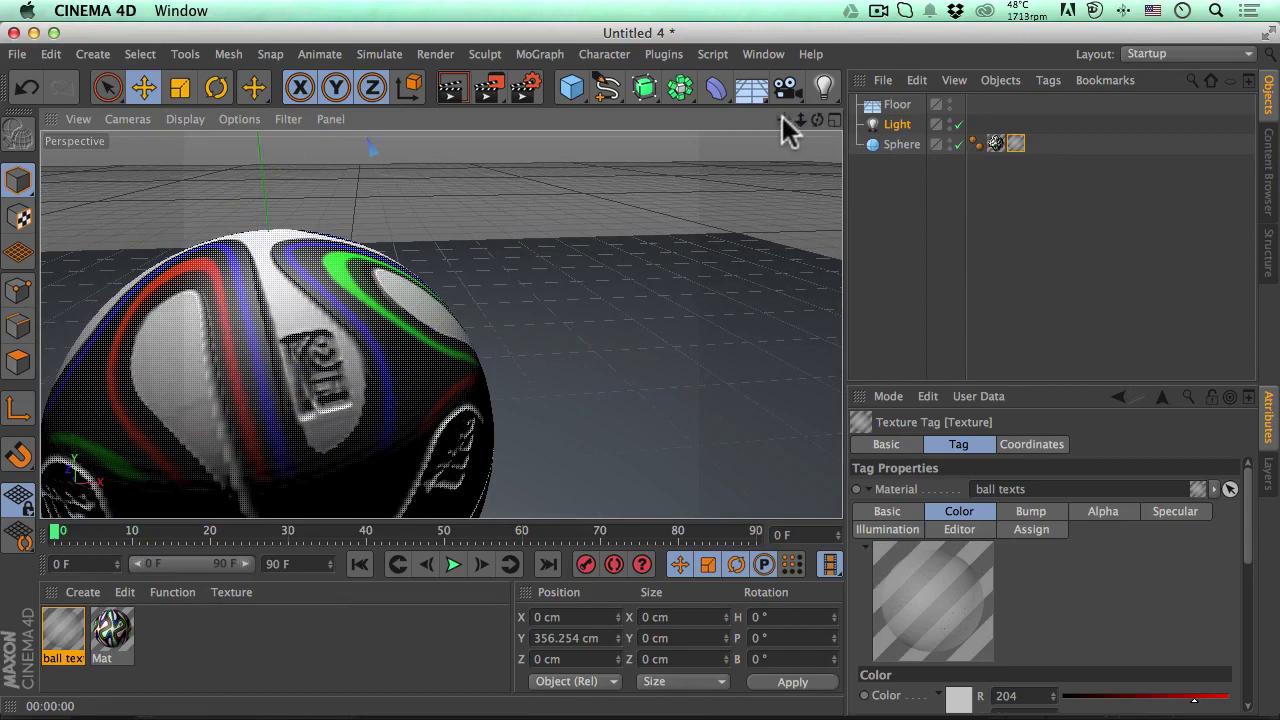
left_click_drag(783, 117, 784, 118)
left_click(450, 88)
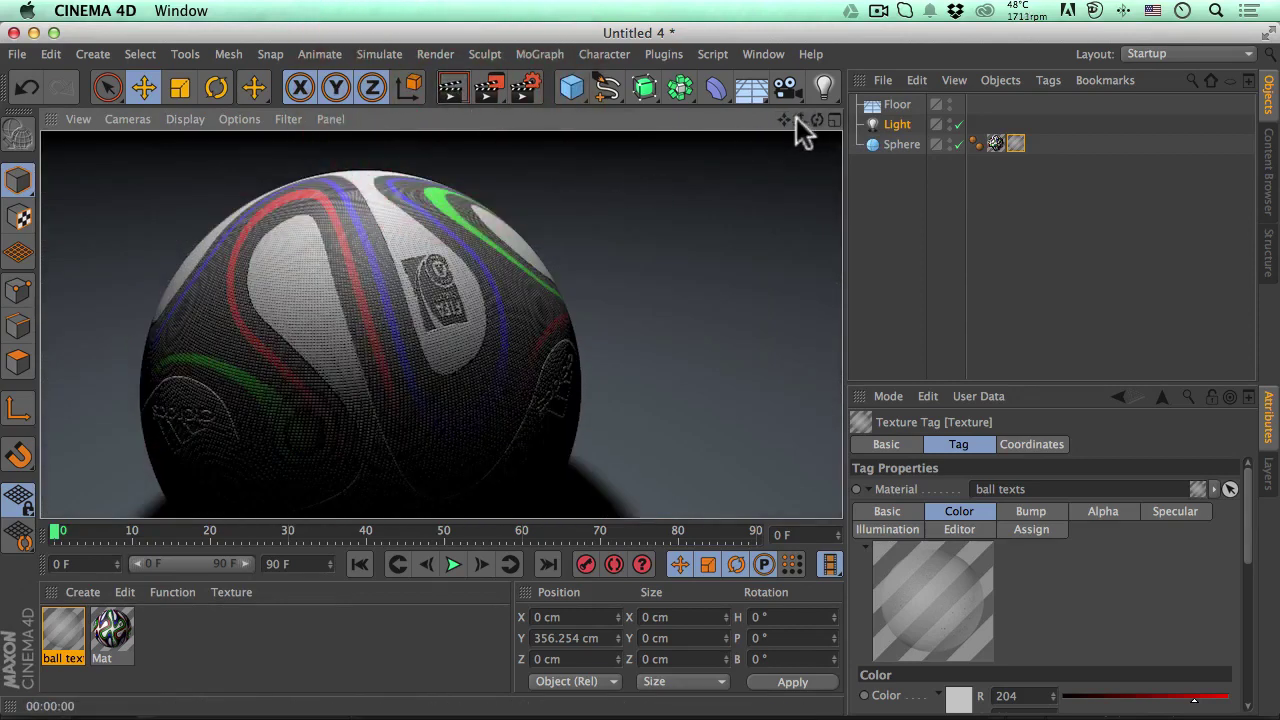
left_click_drag(796, 117, 770, 120)
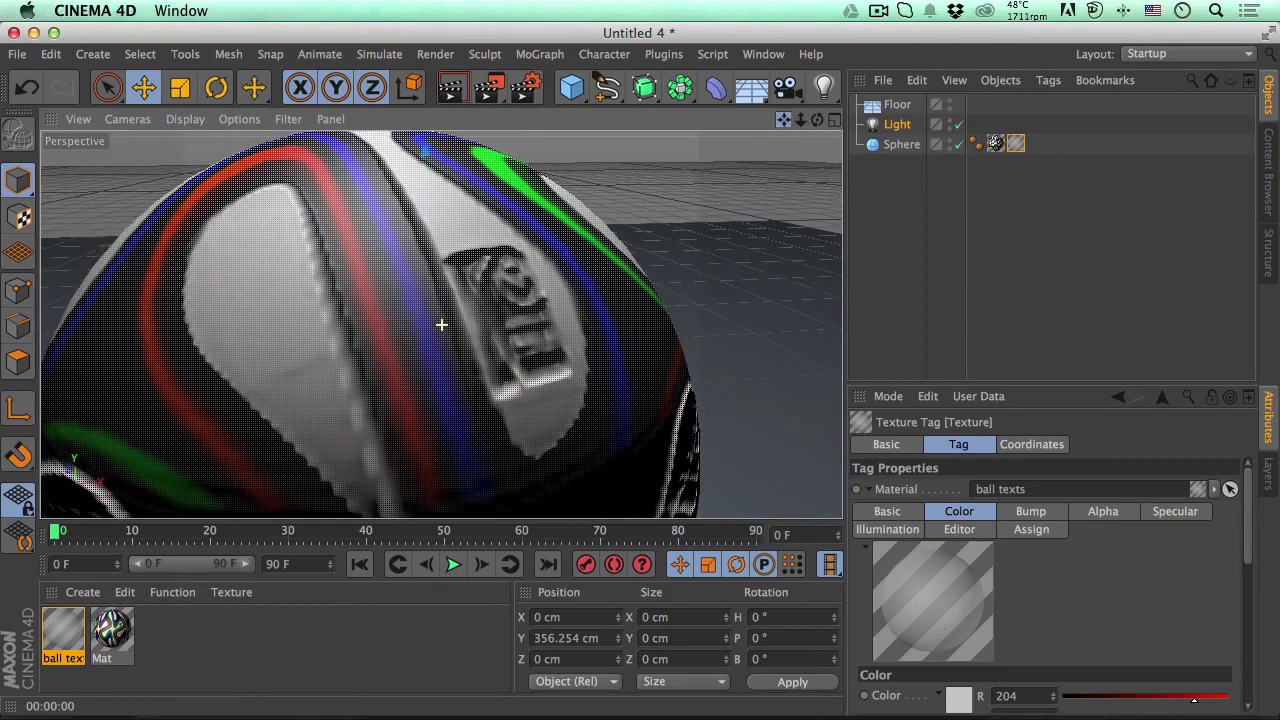
left_click(454, 84)
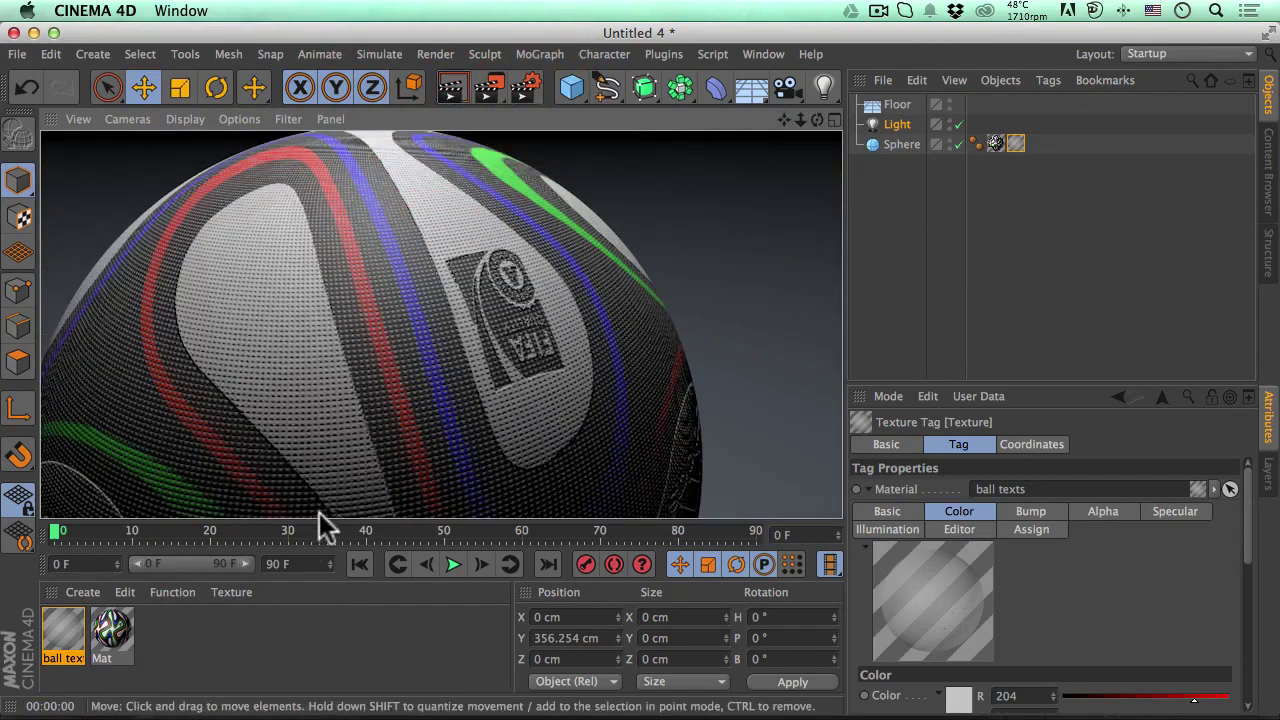
left_click(262, 652)
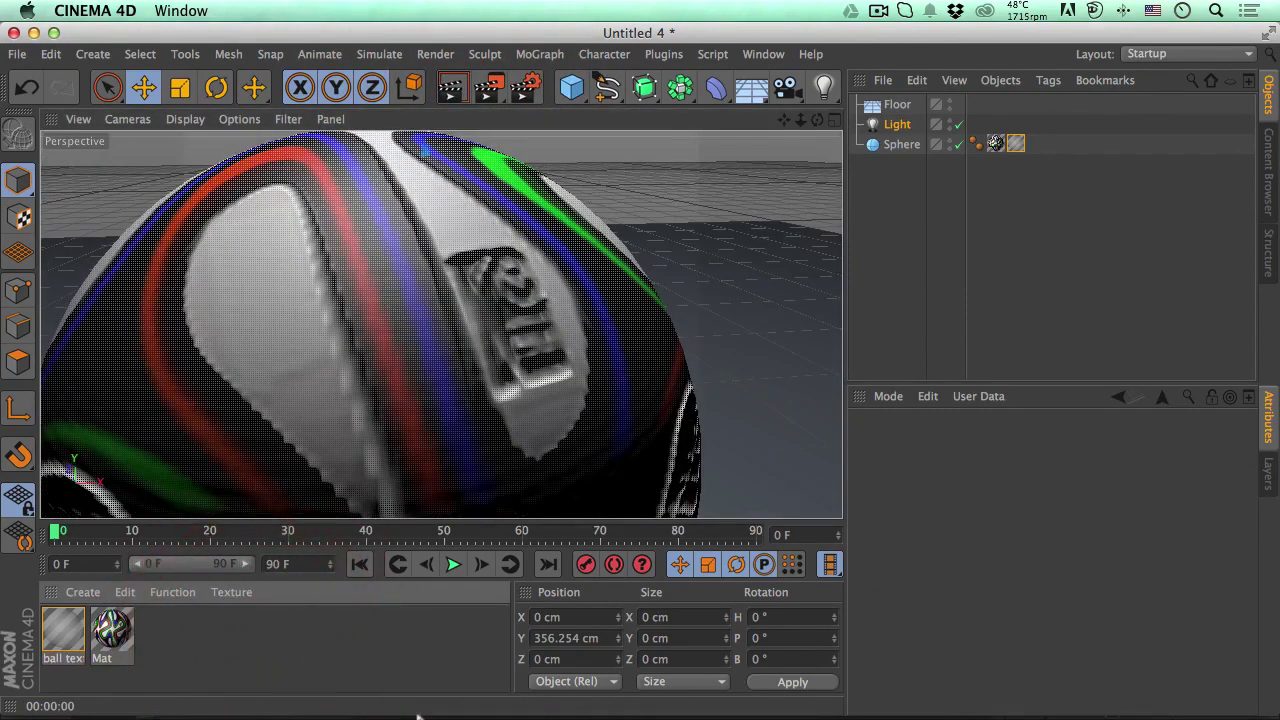
mouse_move(443, 700)
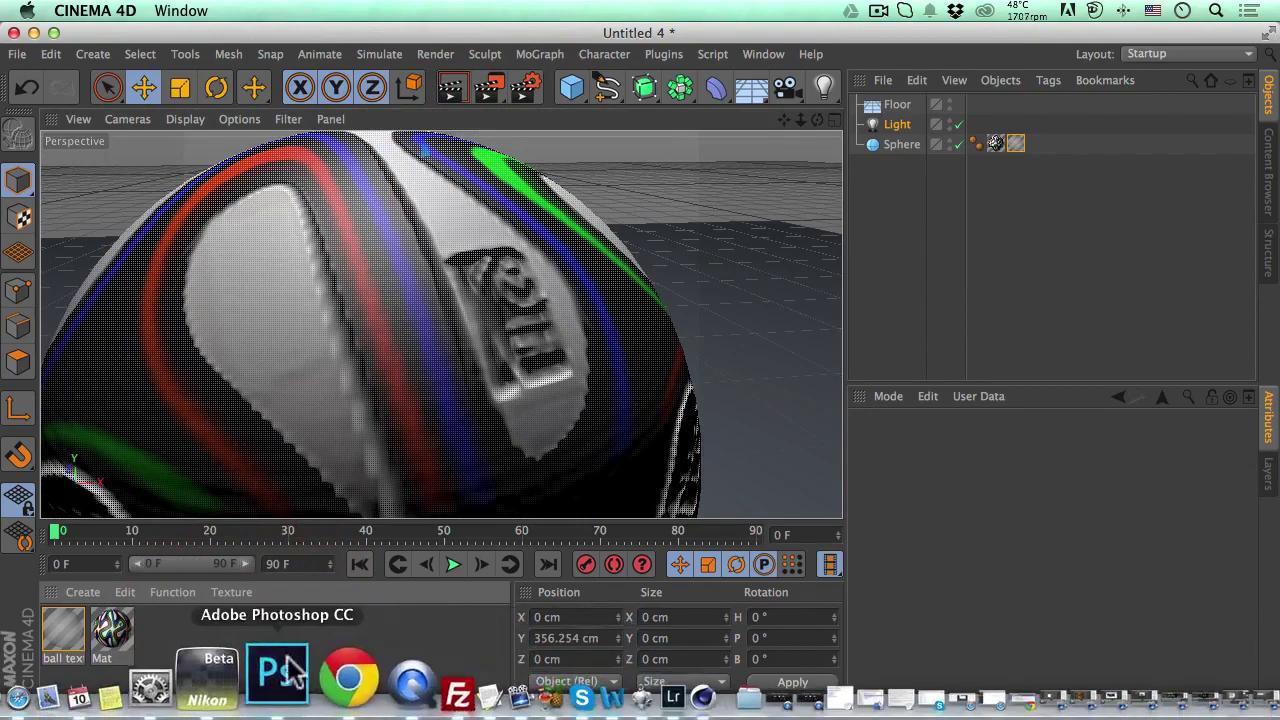
left_click(280, 678)
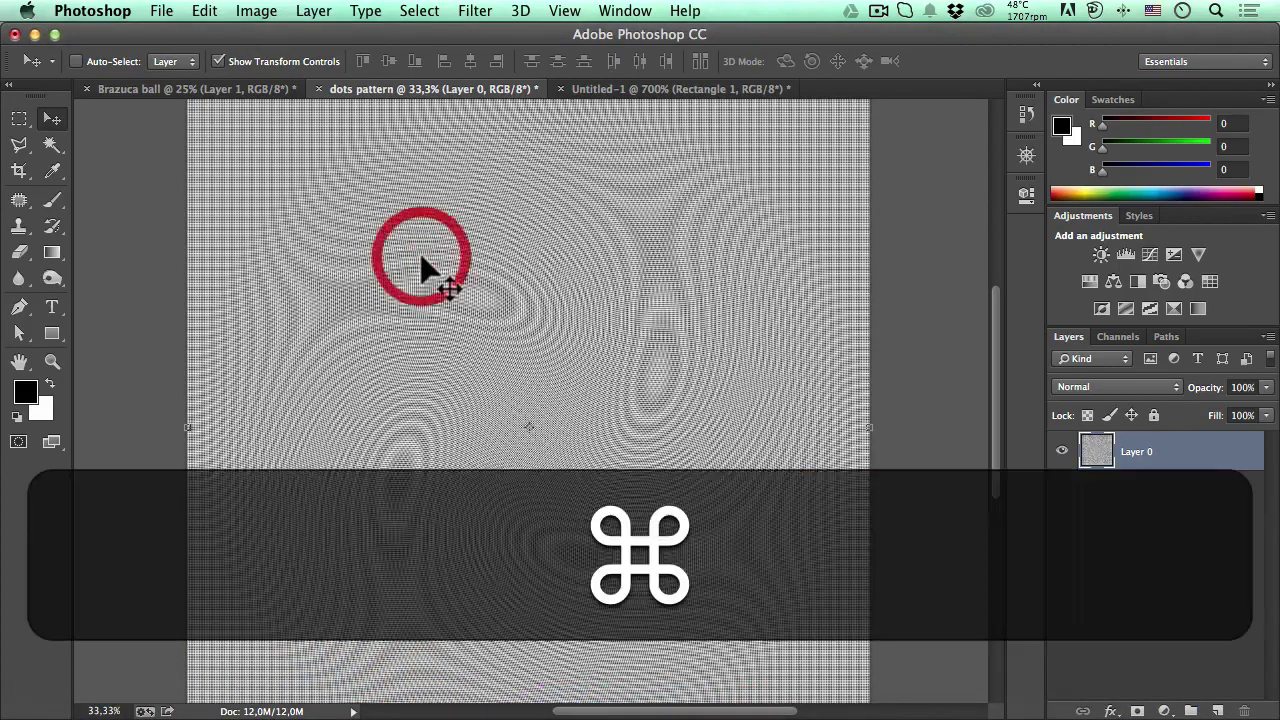
Invert the dot pattern and save it over the existing dot pattern file
key("super+i")
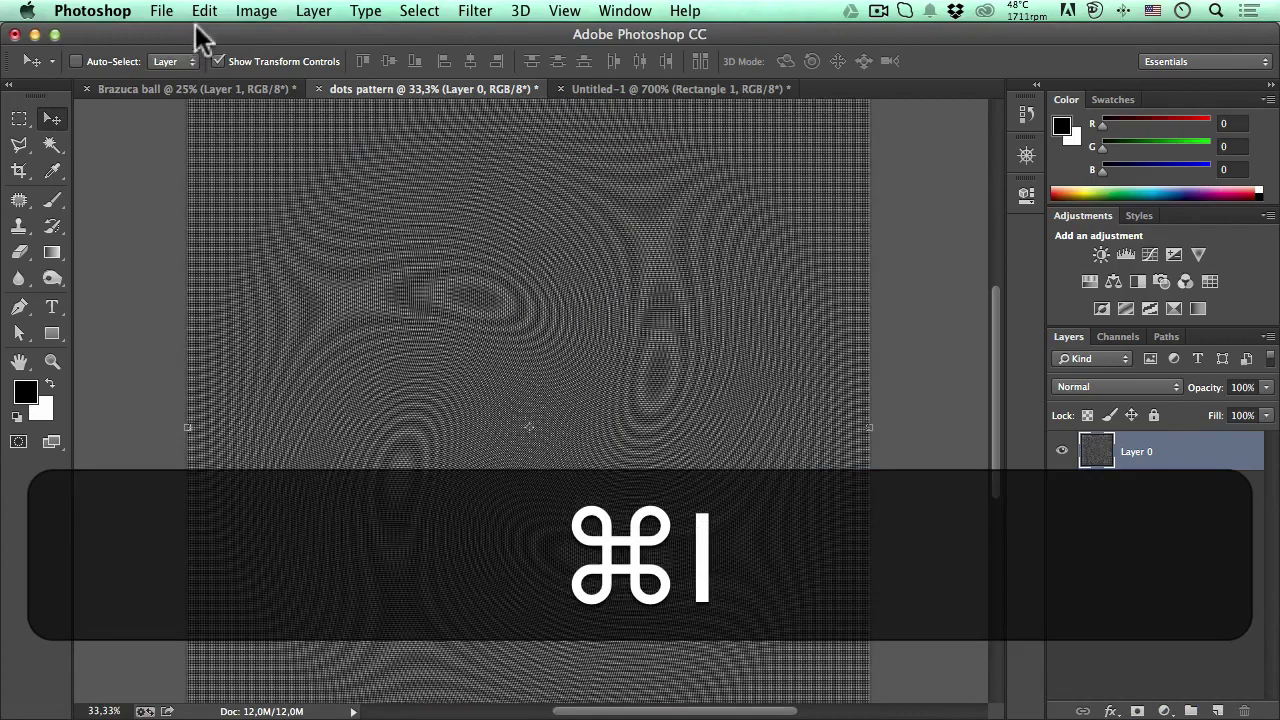
left_click(161, 10)
left_click(232, 238)
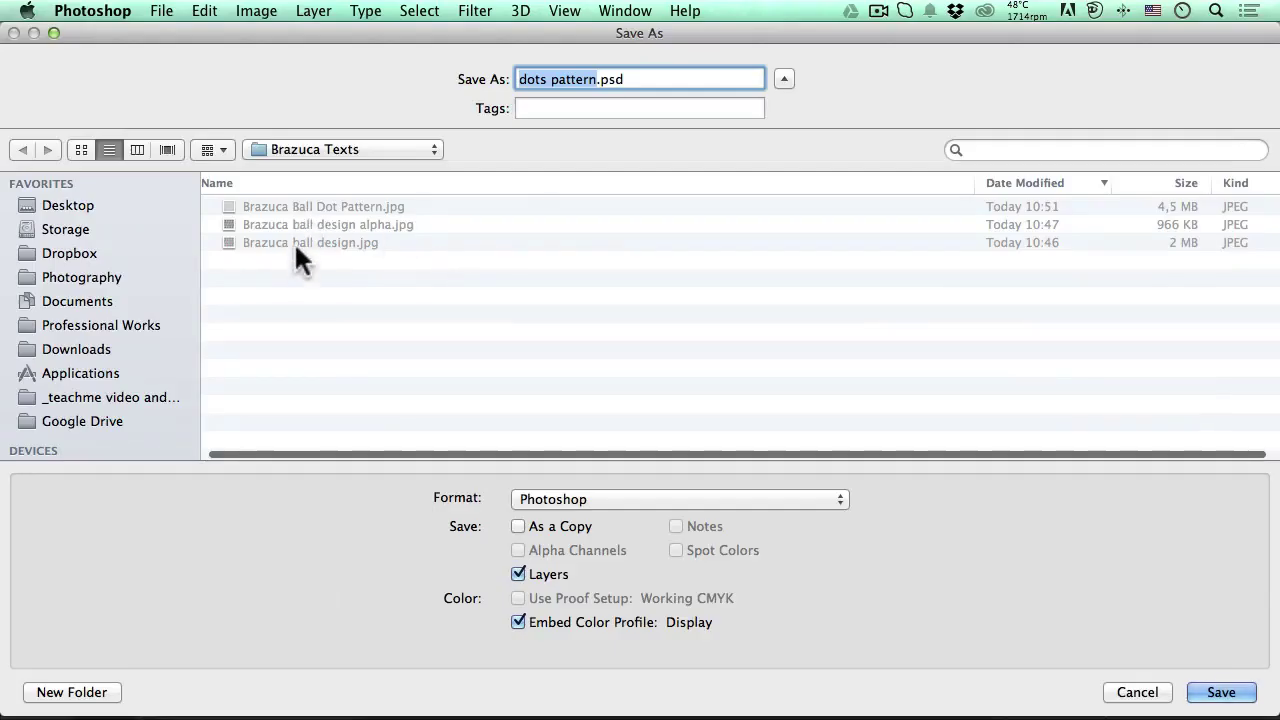
left_click(320, 206)
left_click(1220, 694)
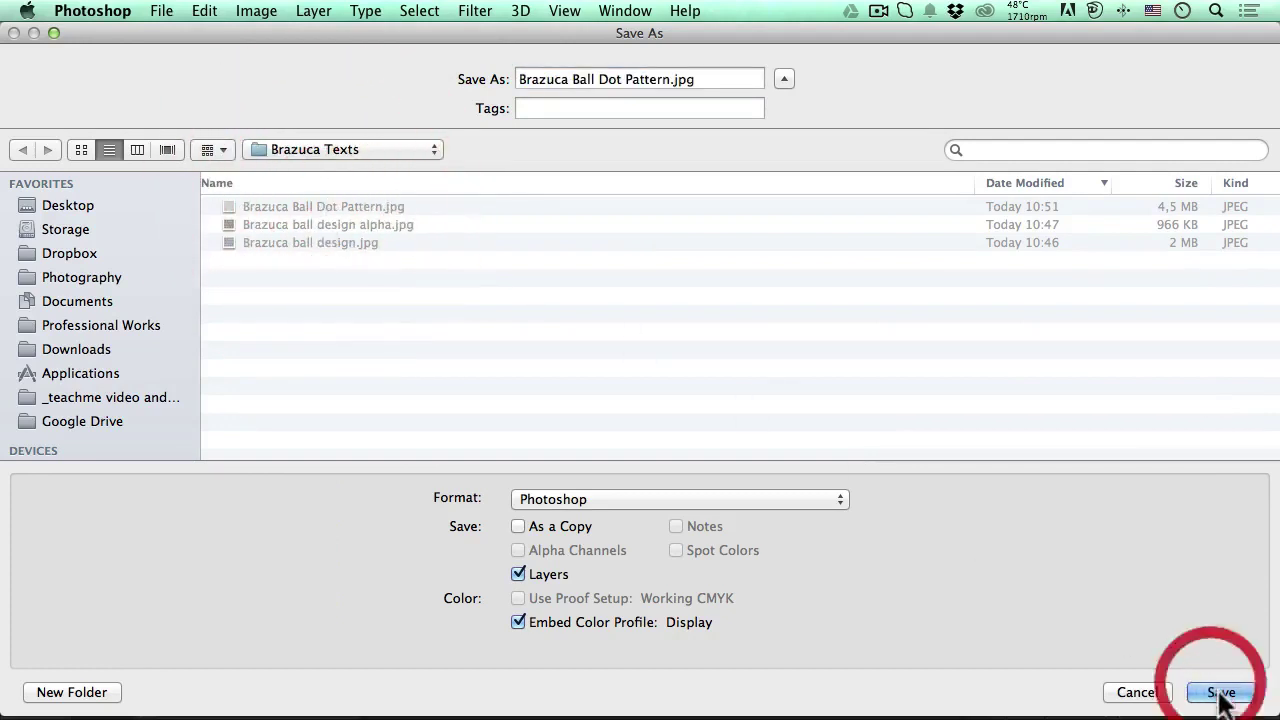
left_click(791, 162)
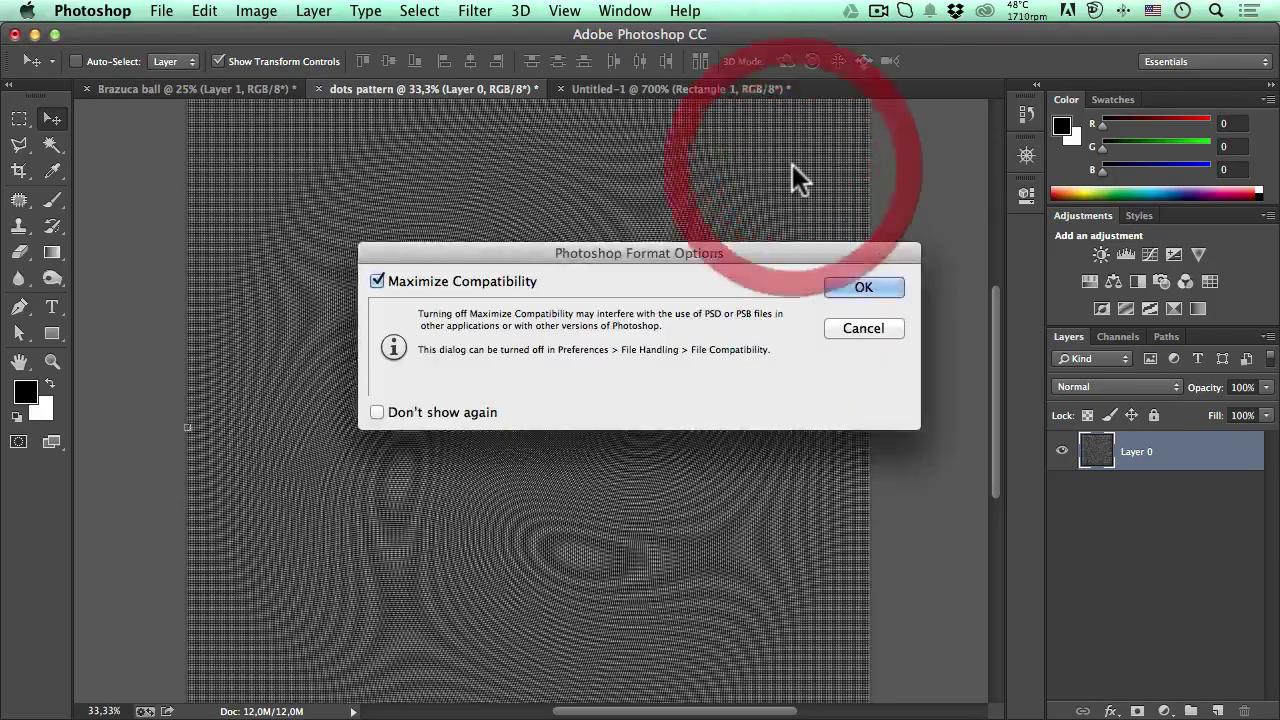
left_click(863, 284)
key("super+Tab")
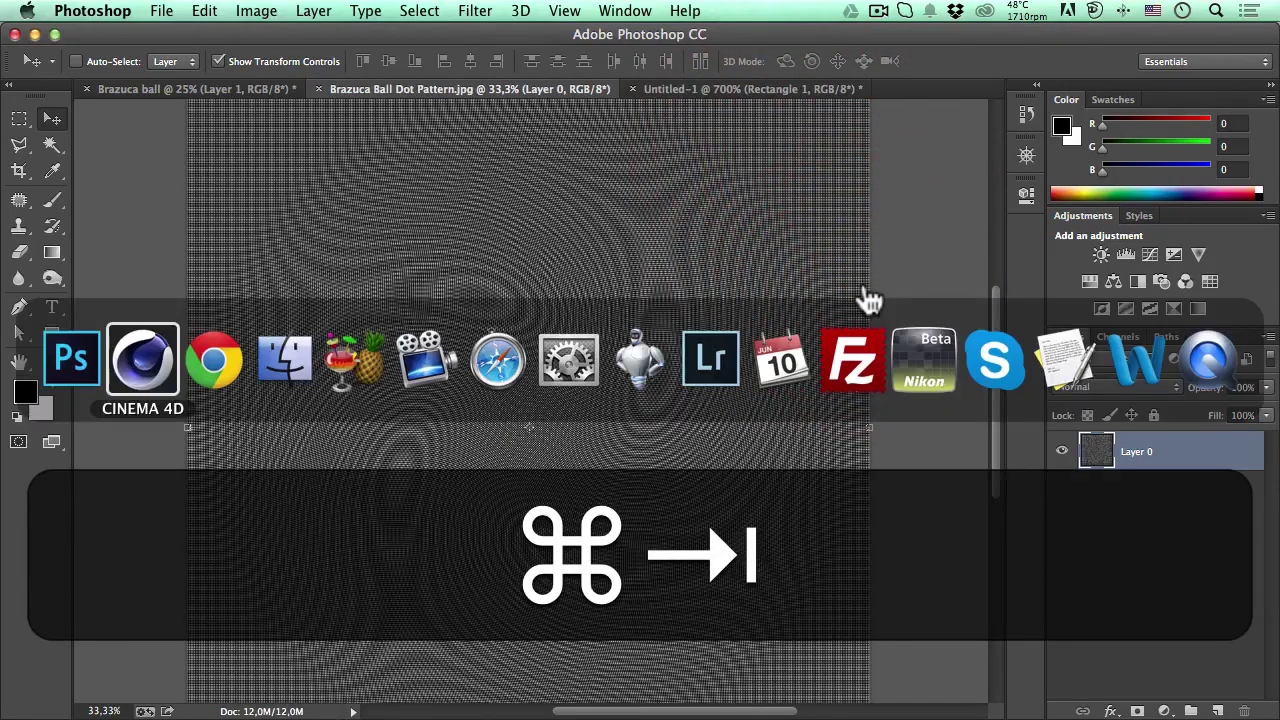
key("super+Escape")
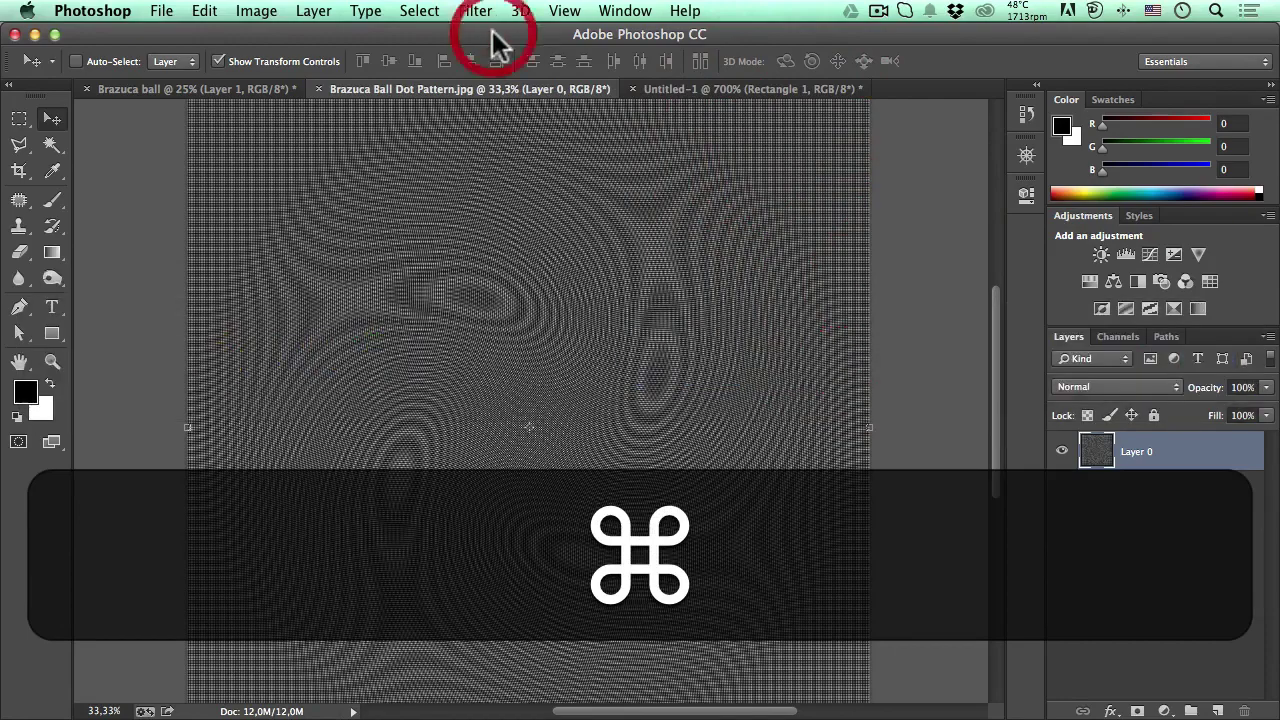
Save a JPEG copy of the pattern and return to Cinema 4D
key("shift+super+s")
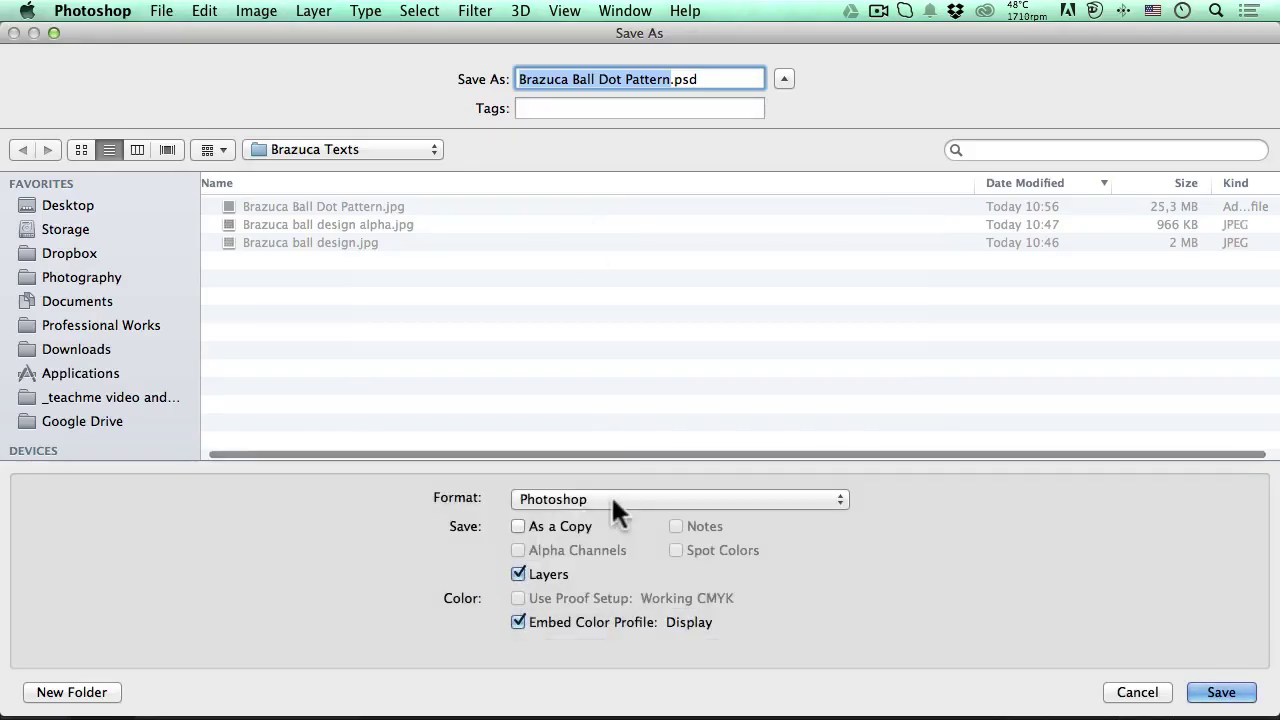
left_click(615, 500)
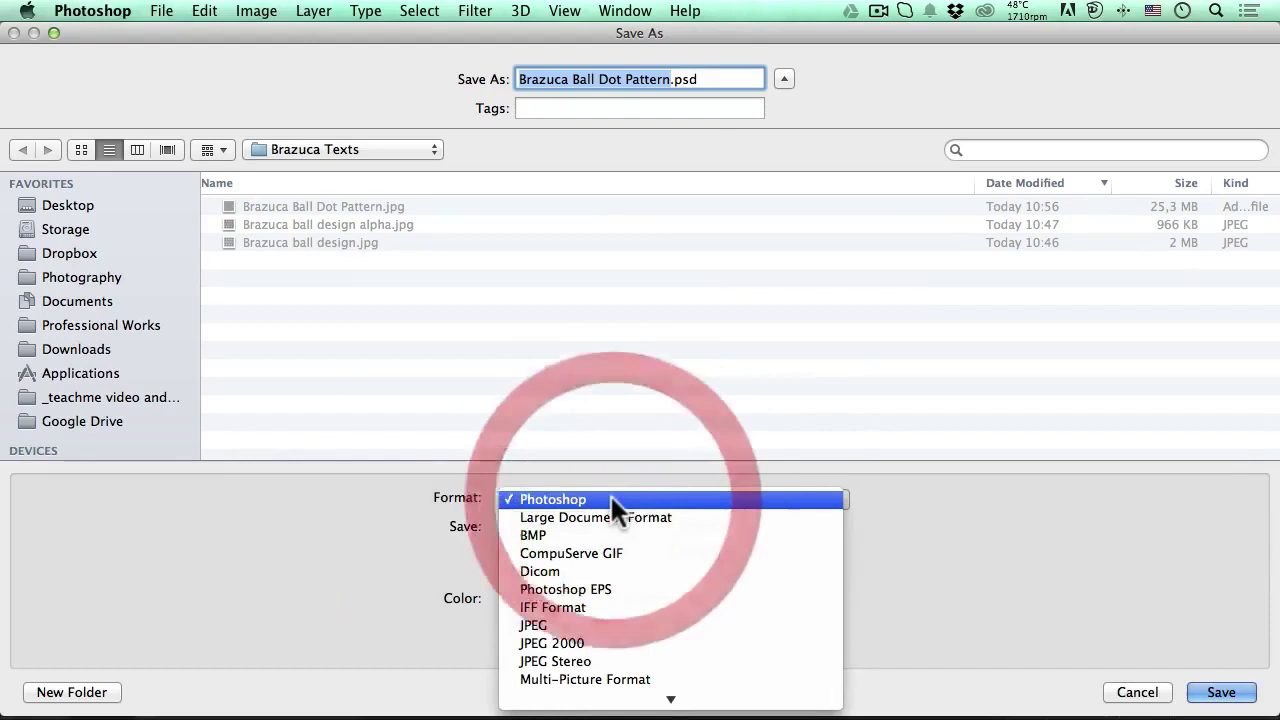
left_click(585, 612)
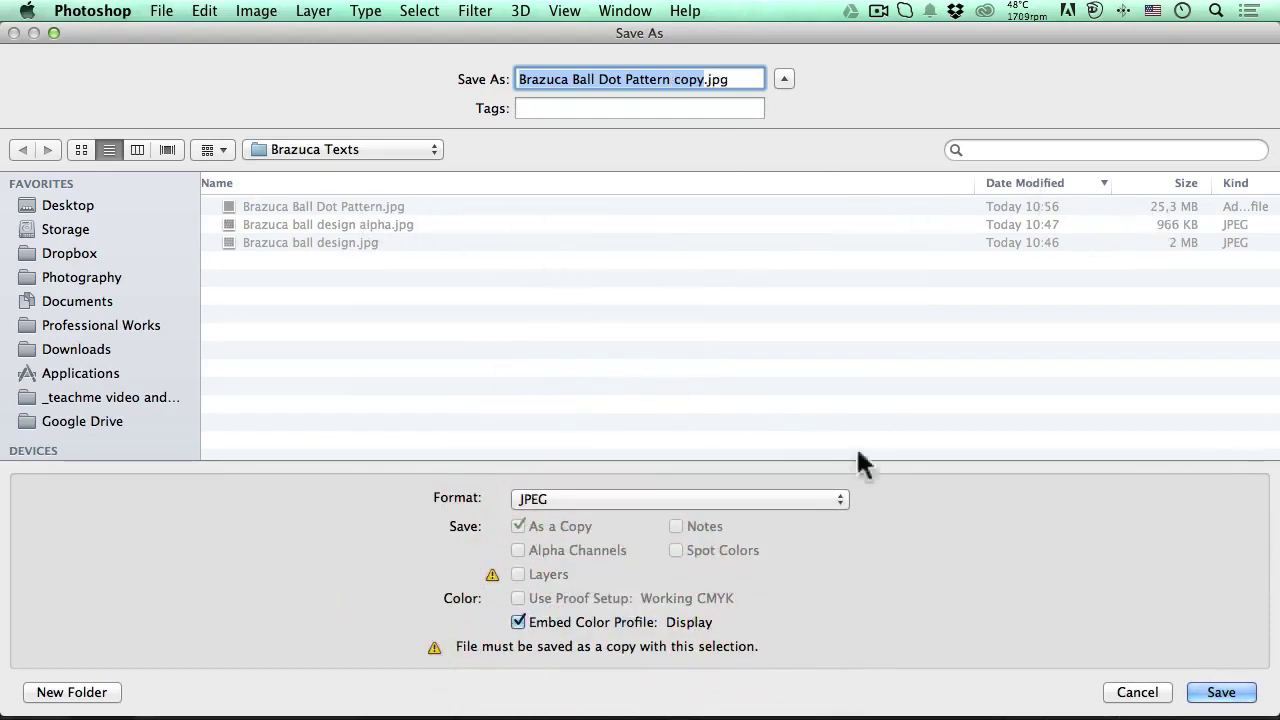
left_click(1224, 694)
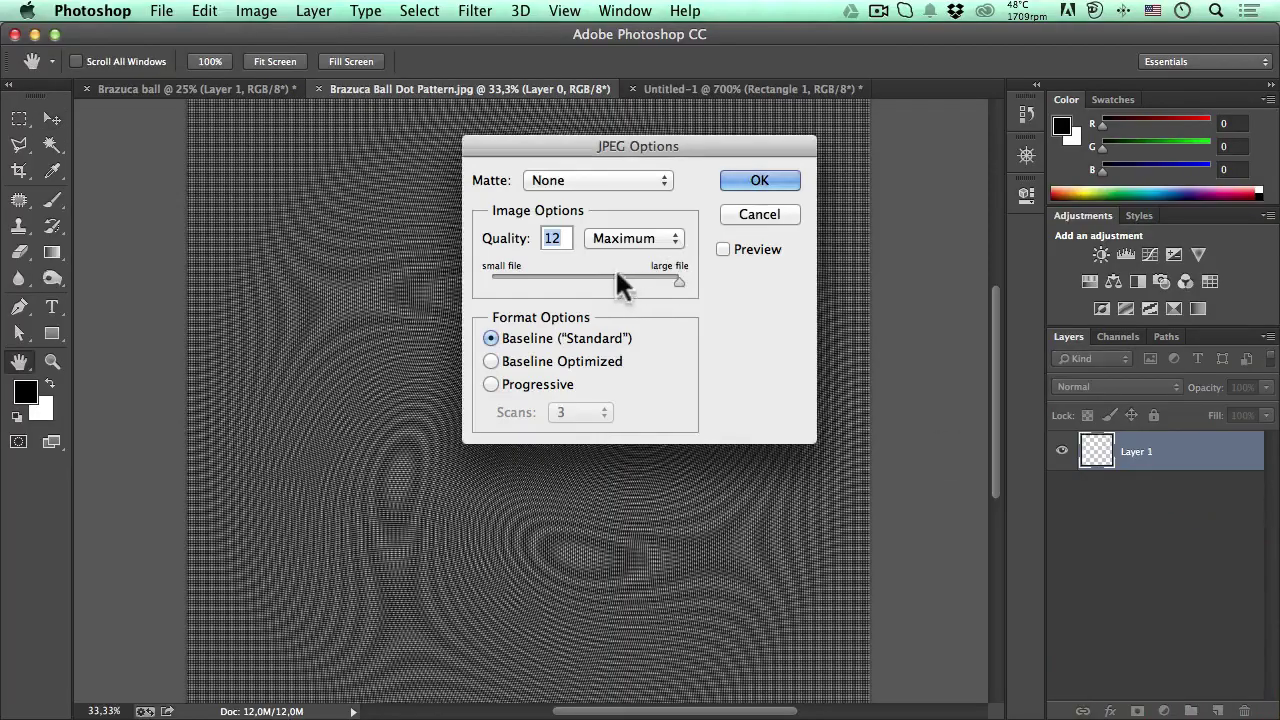
left_click(750, 182)
key("super+Tab")
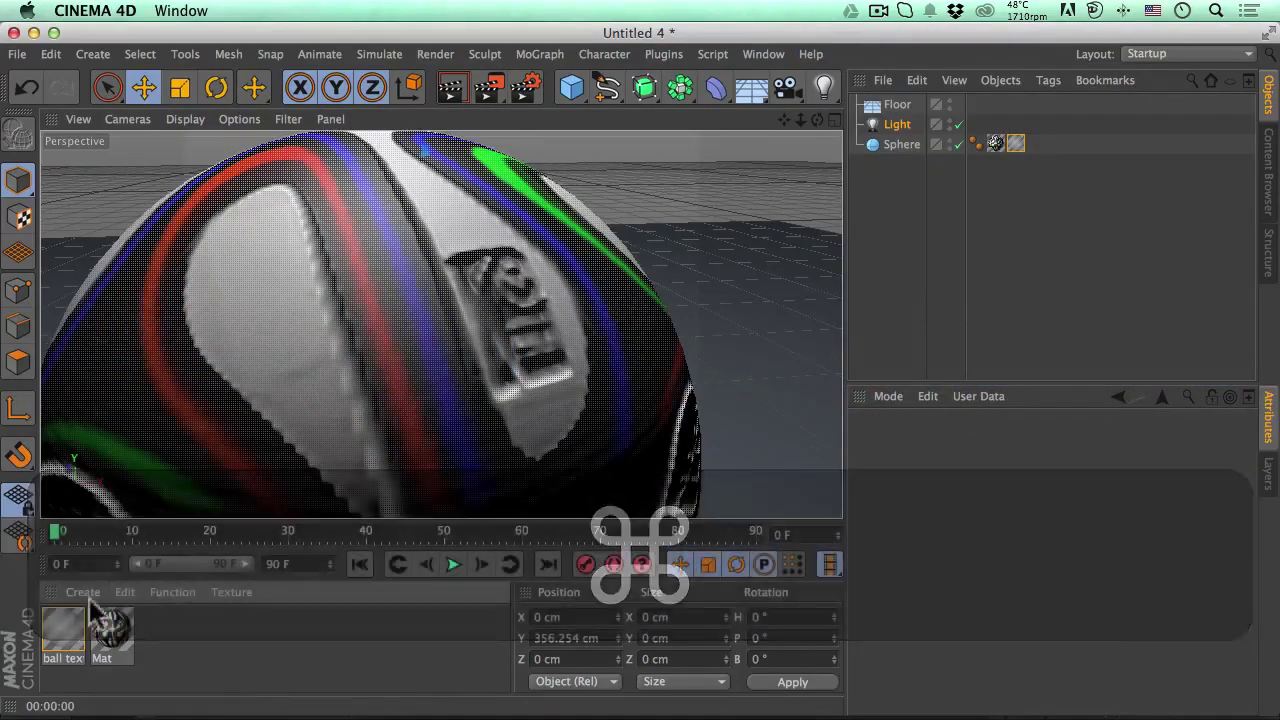
Turn off Invert on the ball texts material's alpha channel
left_click(66, 630)
double_click(66, 630)
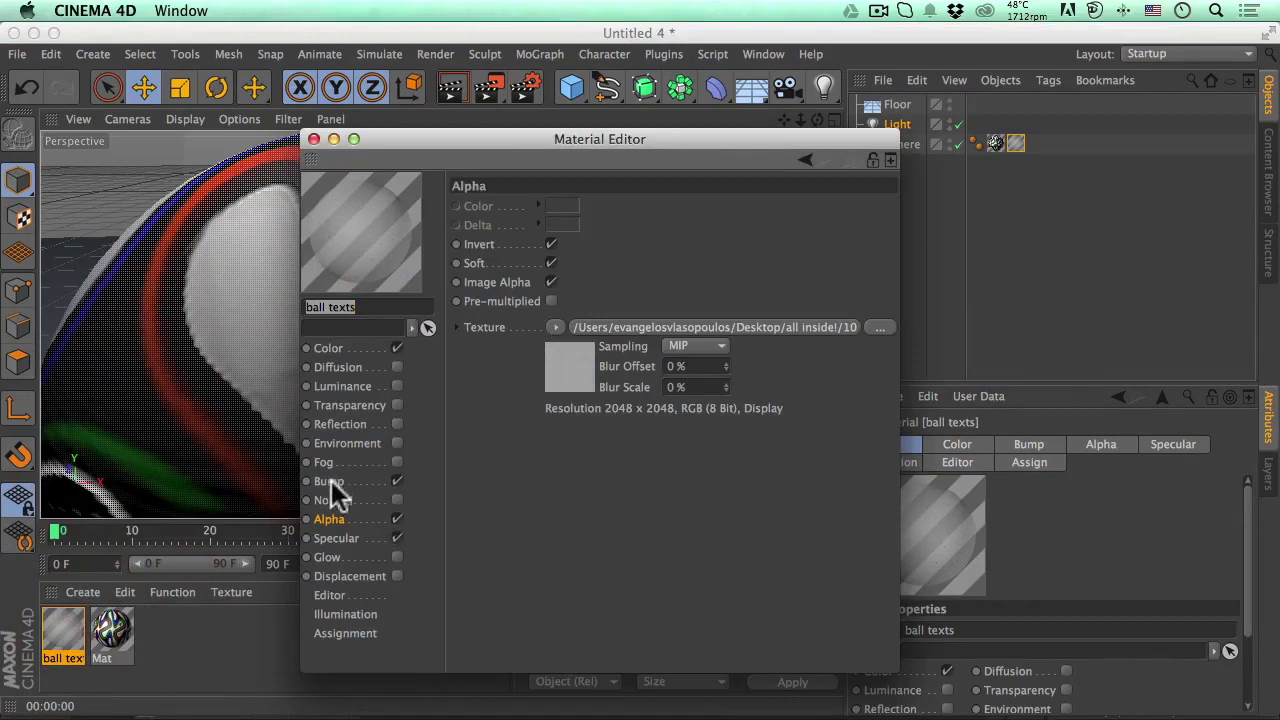
left_click(552, 244)
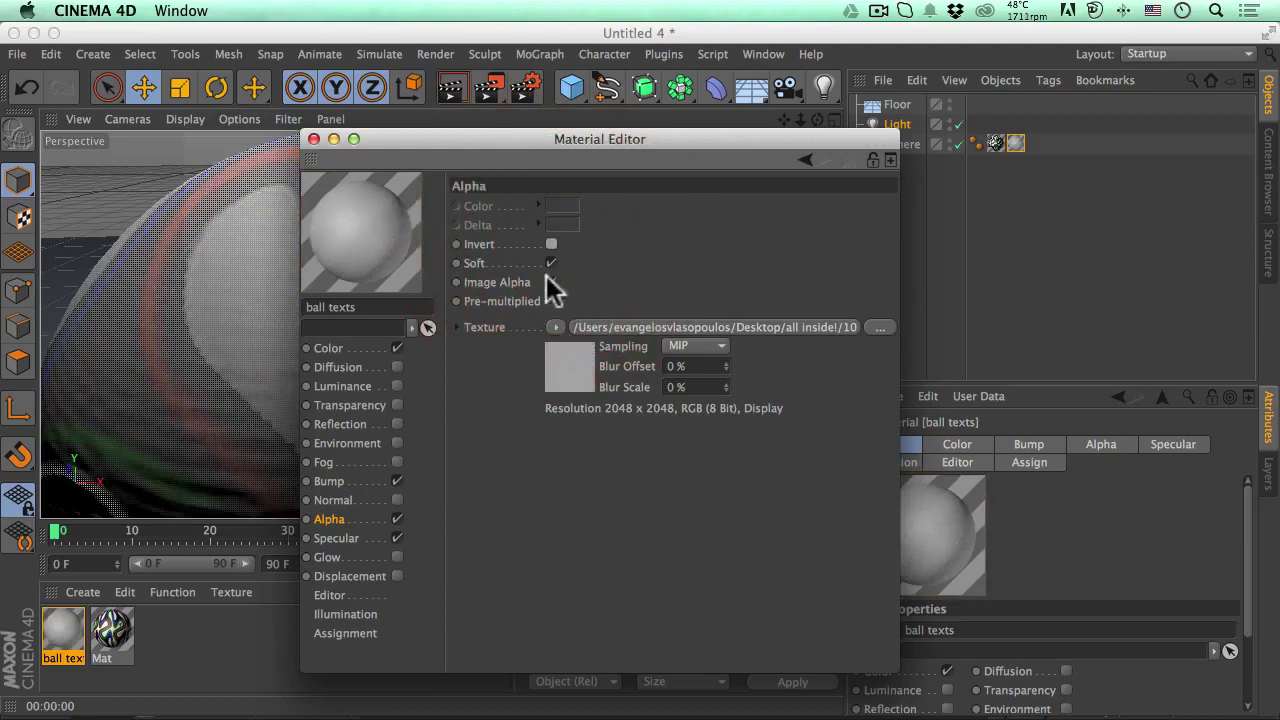
Reload the bump and alpha images from disk, then render the ball
left_click(807, 161)
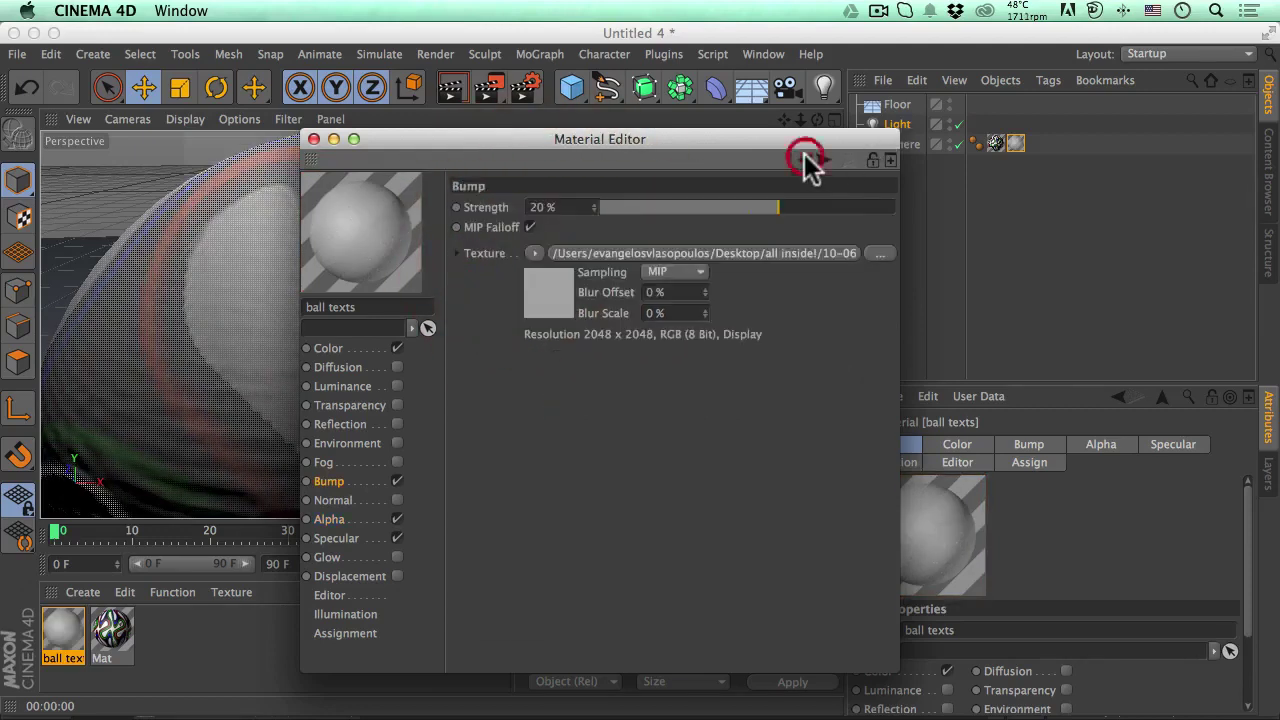
left_click(537, 293)
left_click(646, 202)
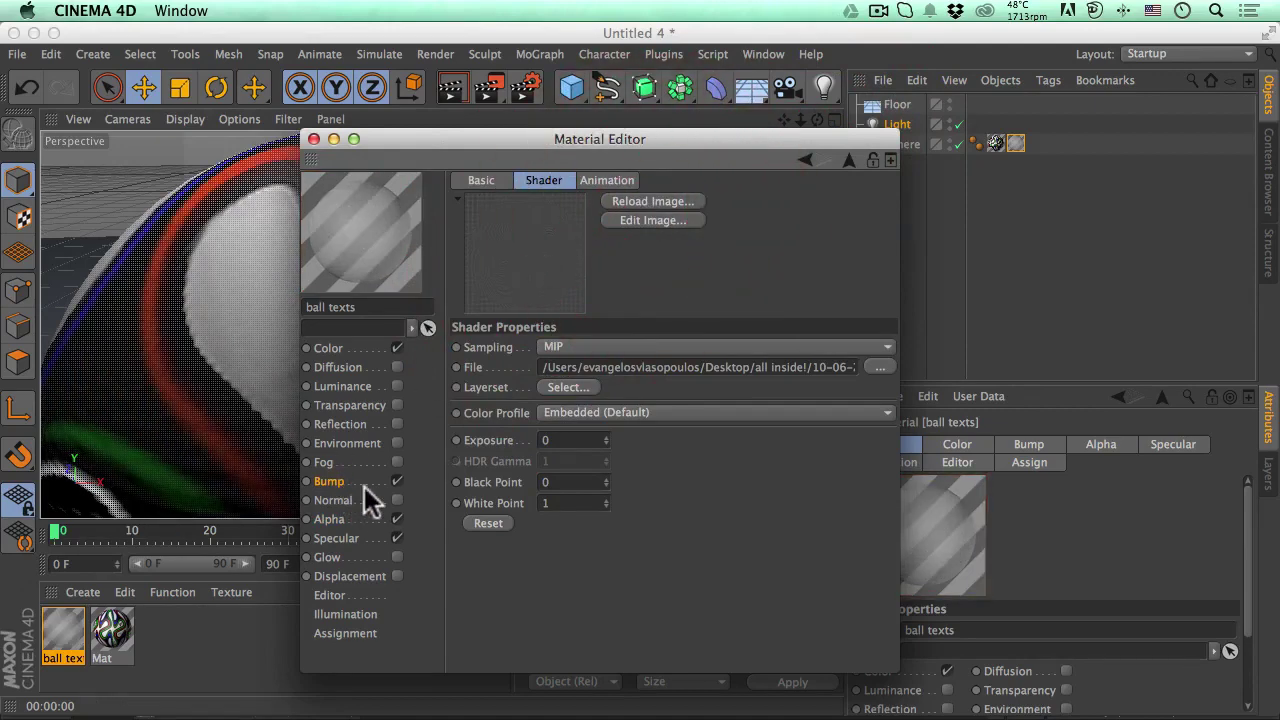
left_click(330, 519)
left_click(612, 330)
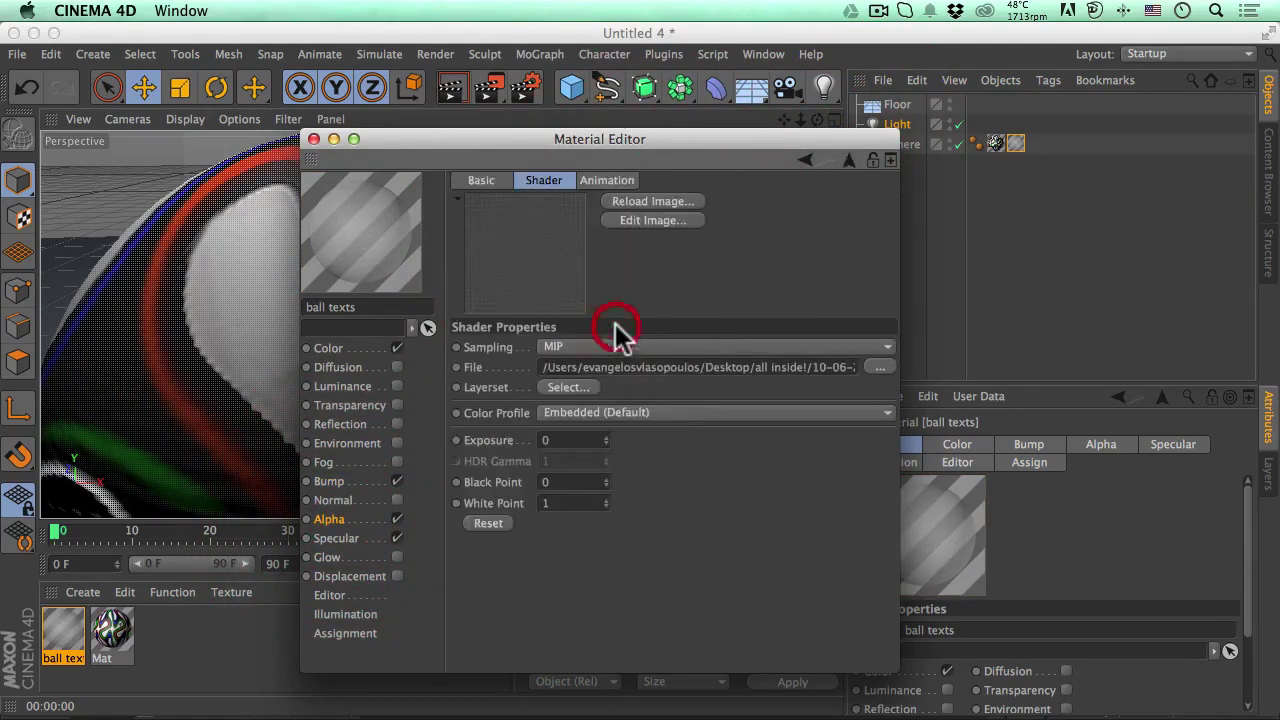
left_click(652, 201)
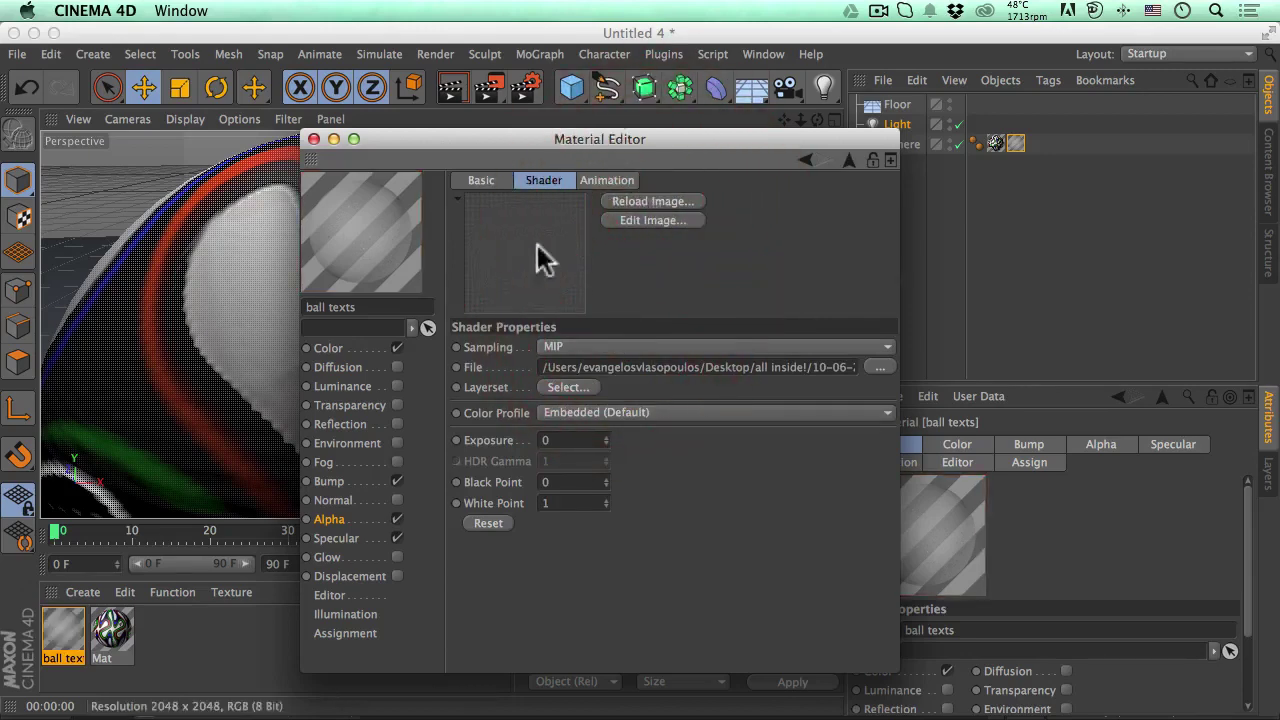
left_click(313, 139)
left_click(454, 84)
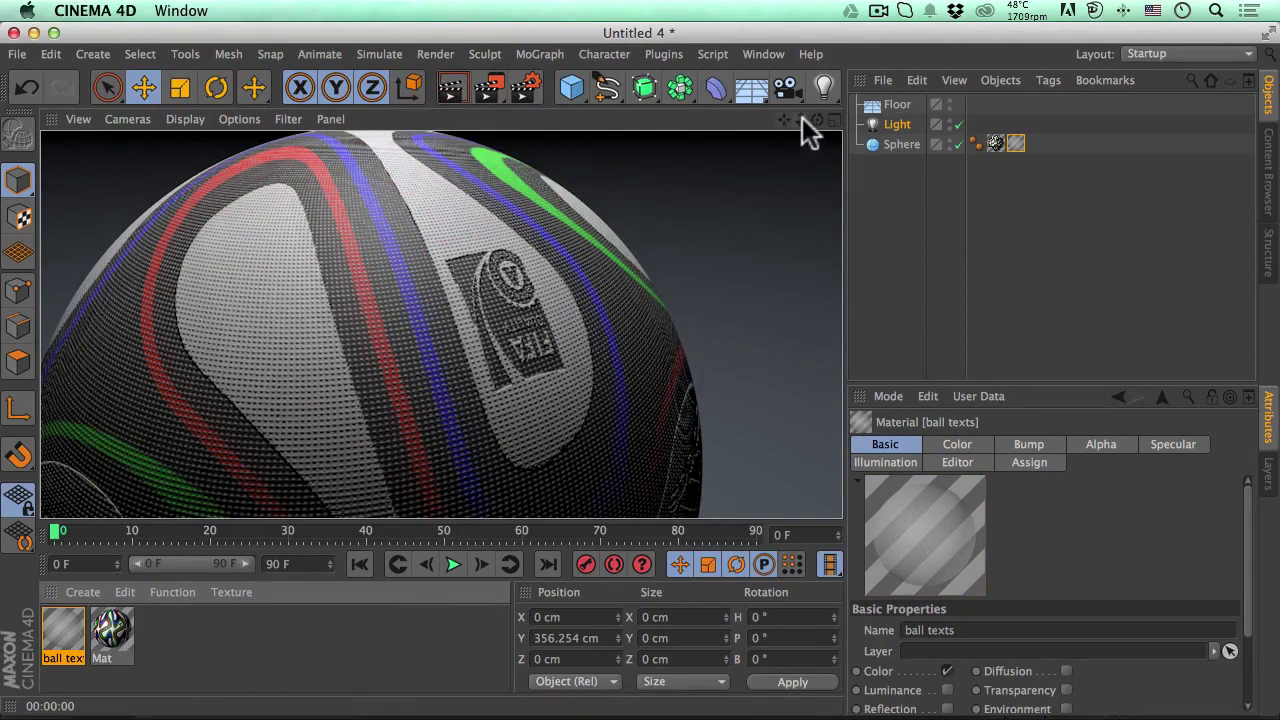
Set the ball texts material colour to pure red and render a preview
double_click(63, 630)
left_click(328, 348)
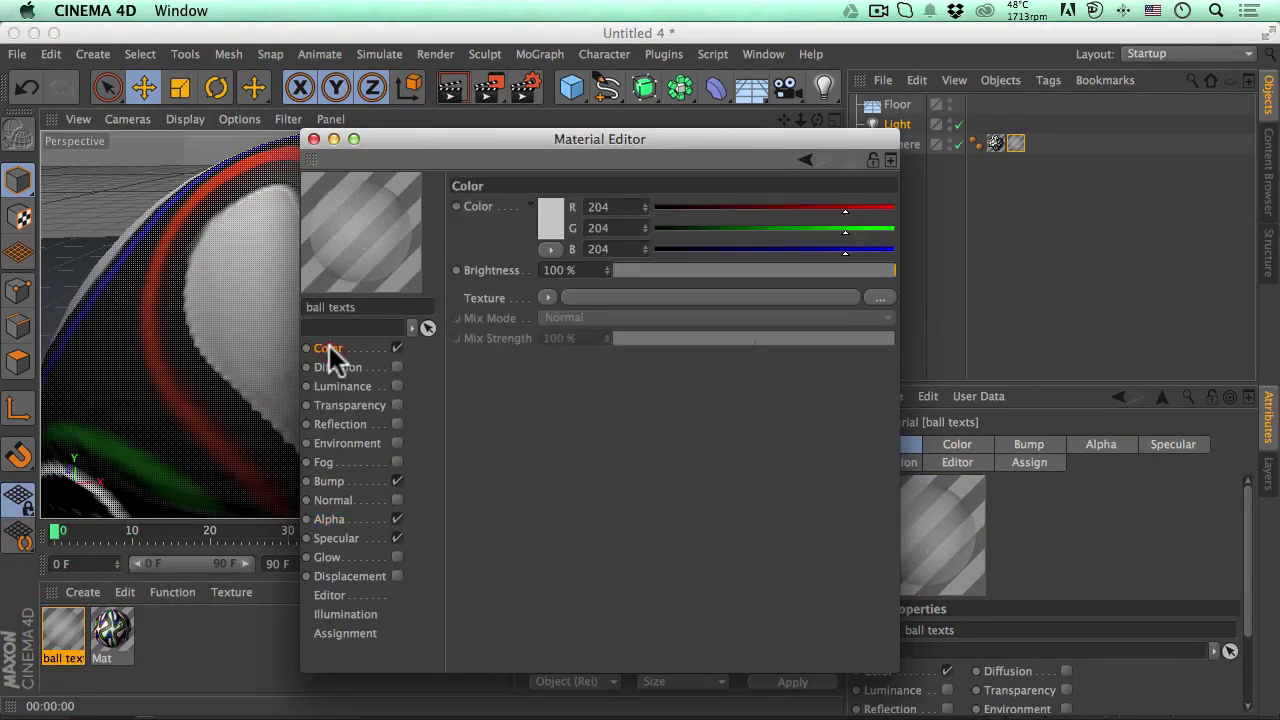
left_click_drag(410, 150, 720, 177)
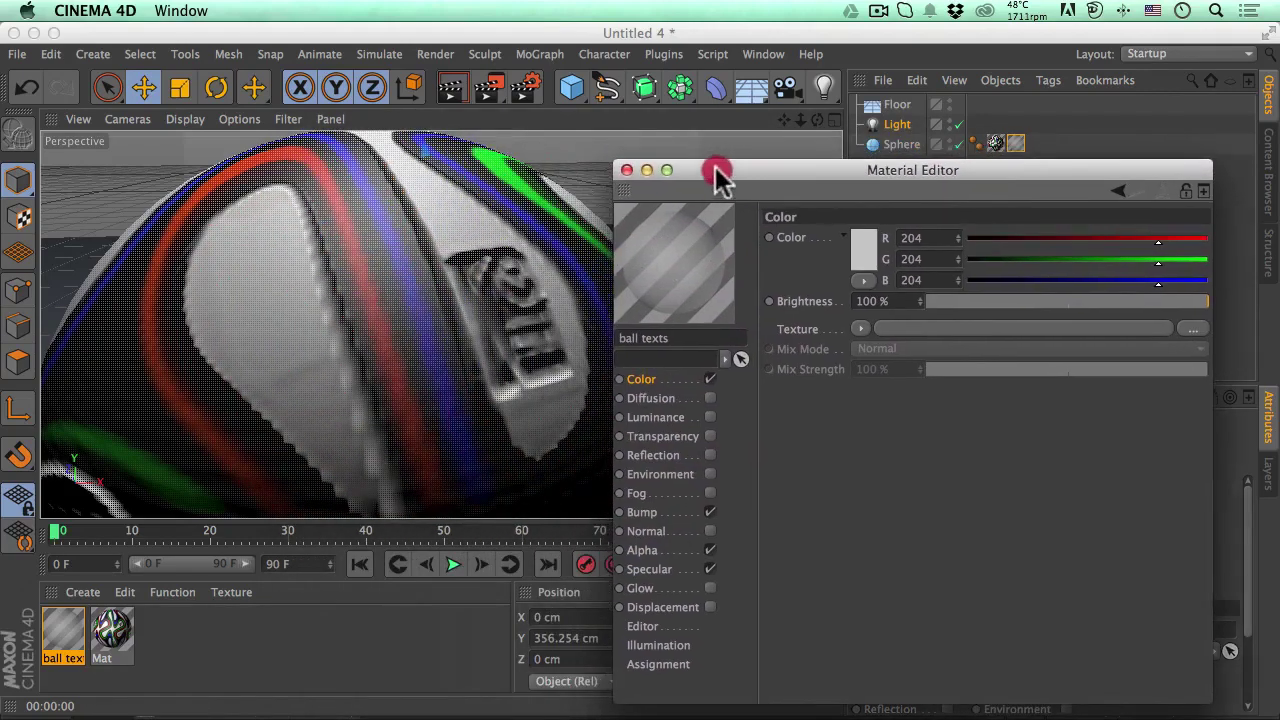
left_click(863, 248)
left_click(888, 200)
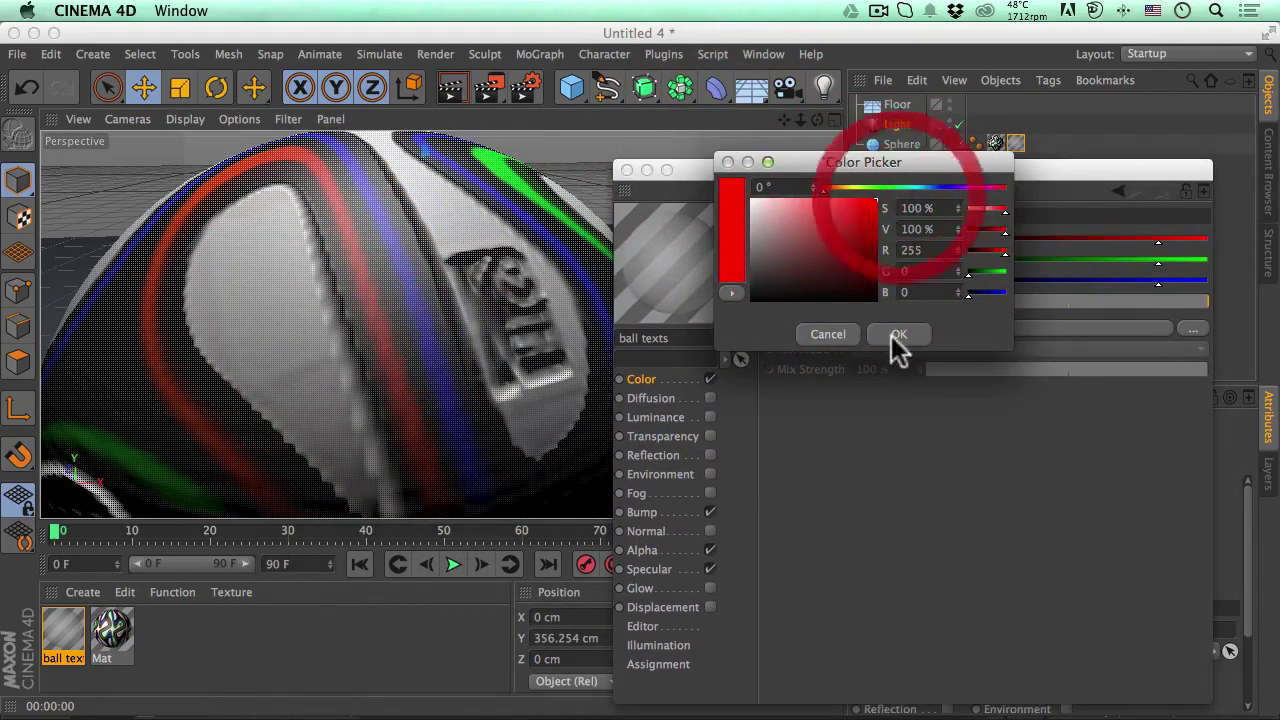
left_click(899, 335)
left_click(488, 86)
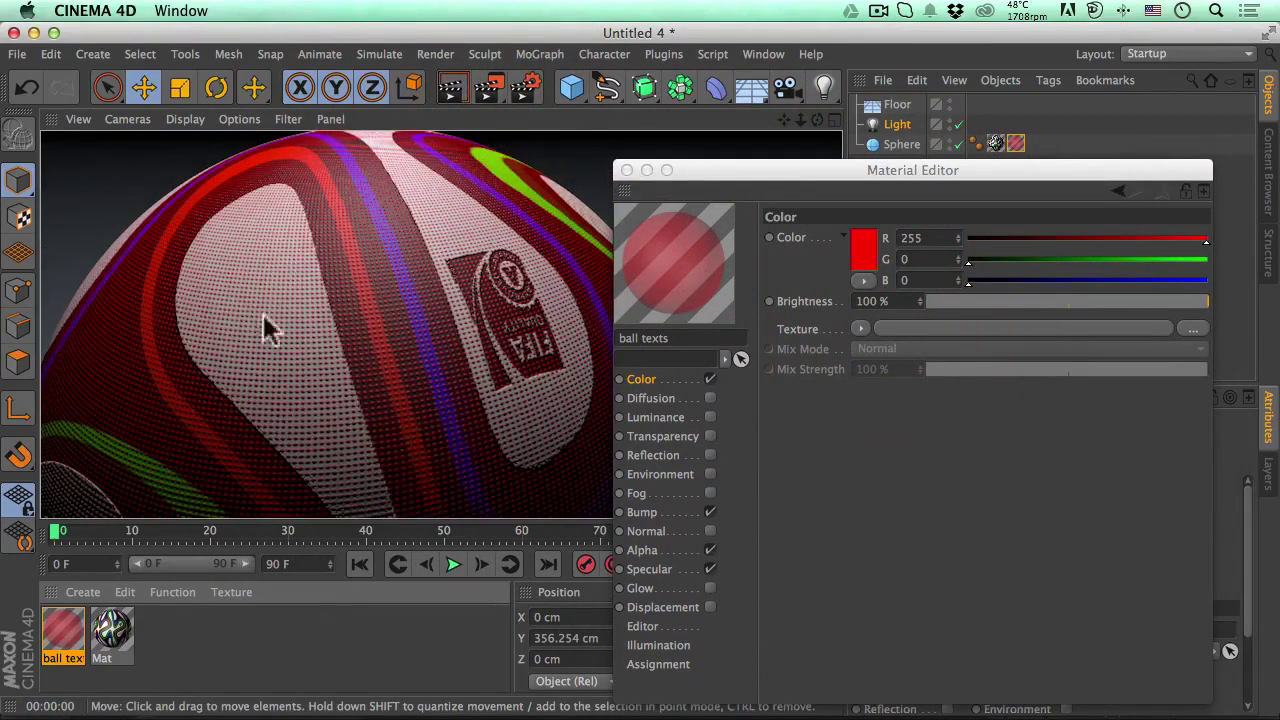
Load Brazuca ball design.jpg as the Color texture without copying, then render
left_click(641, 378)
left_click(945, 333)
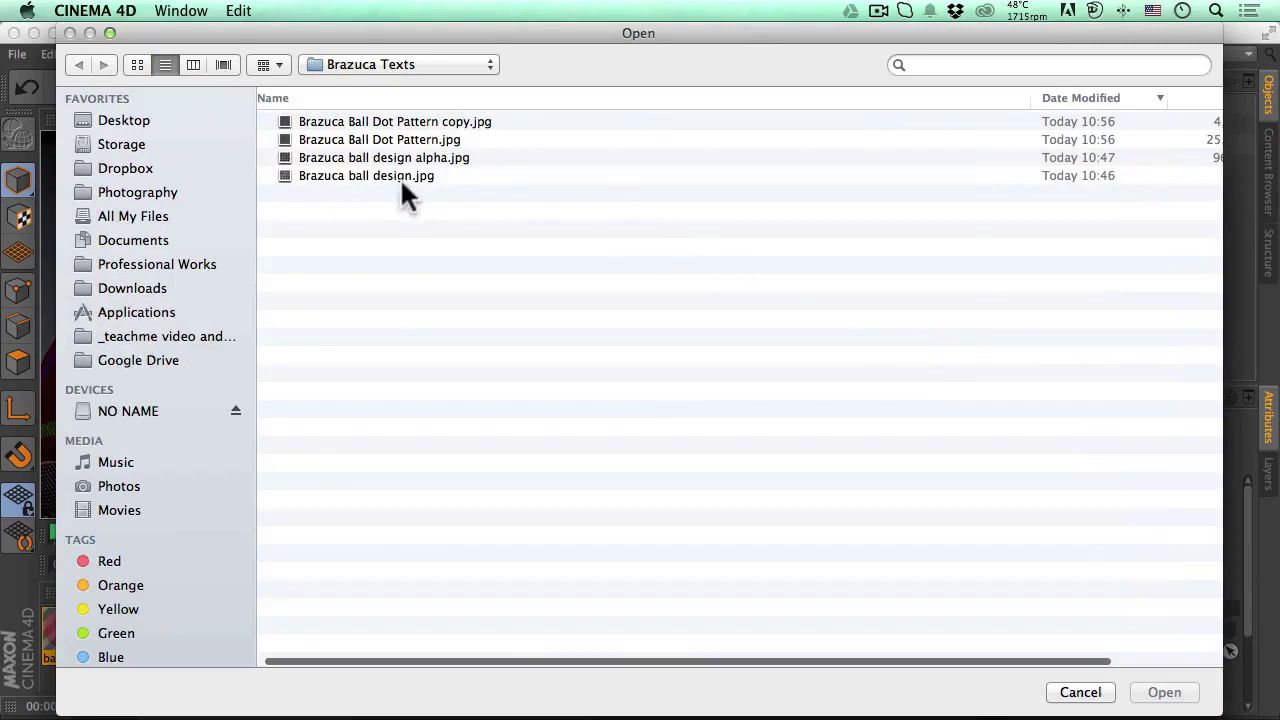
left_click(388, 174)
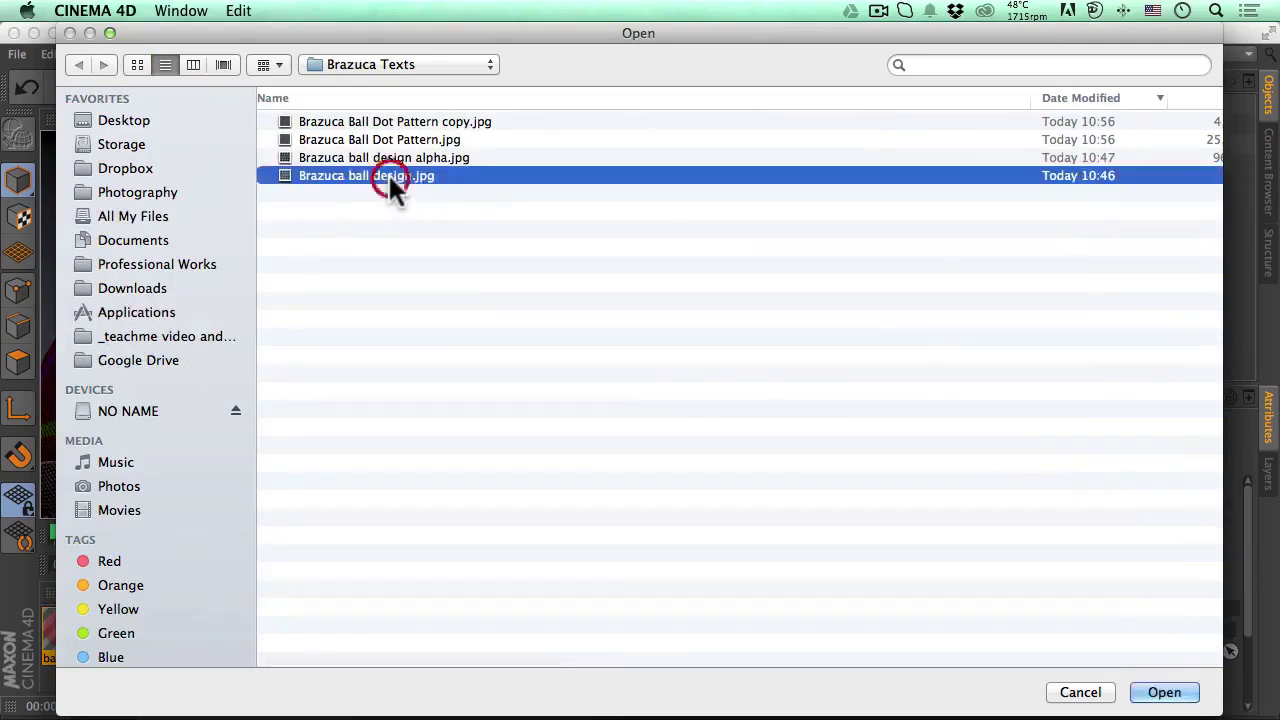
key("space")
key("space")
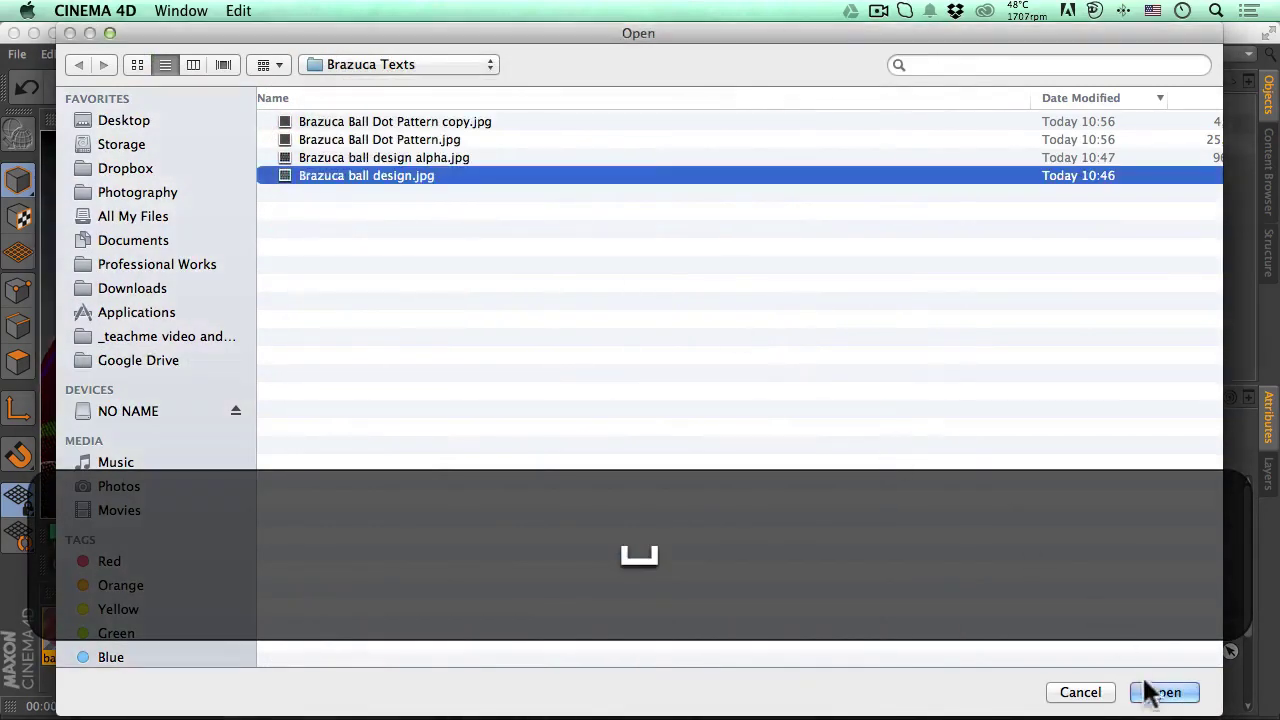
left_click(1150, 691)
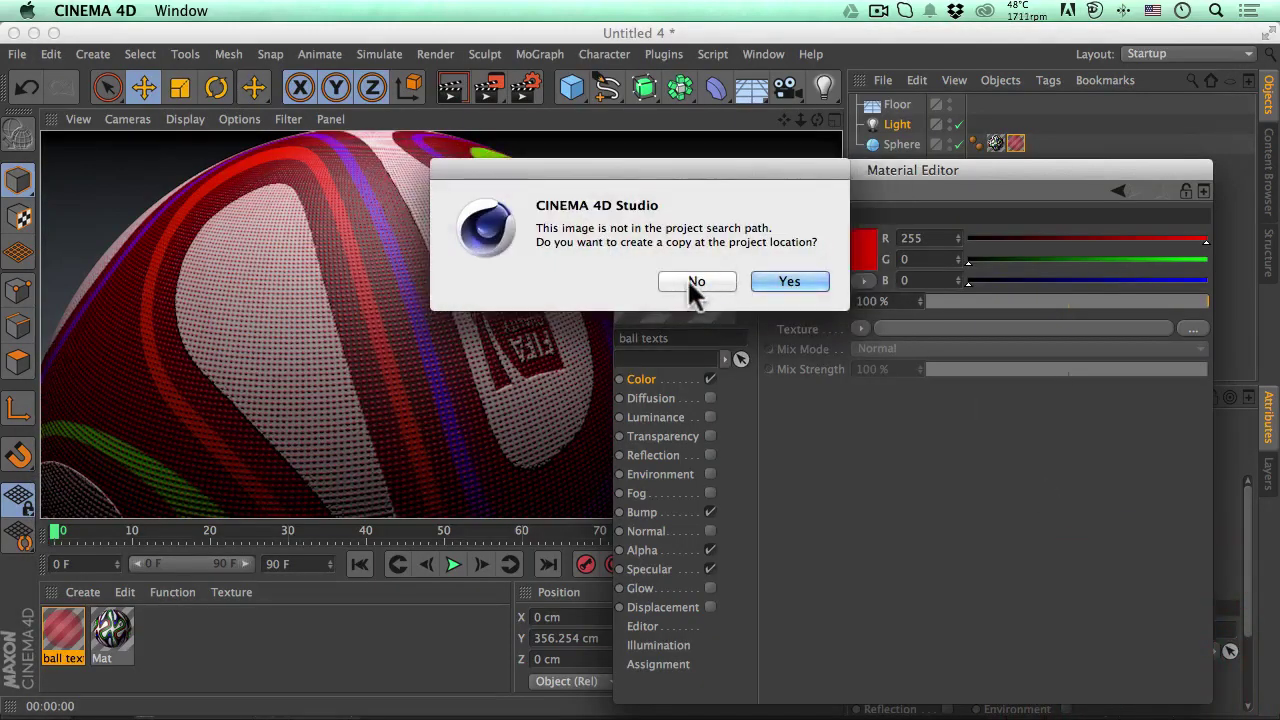
left_click(687, 281)
left_click(449, 96)
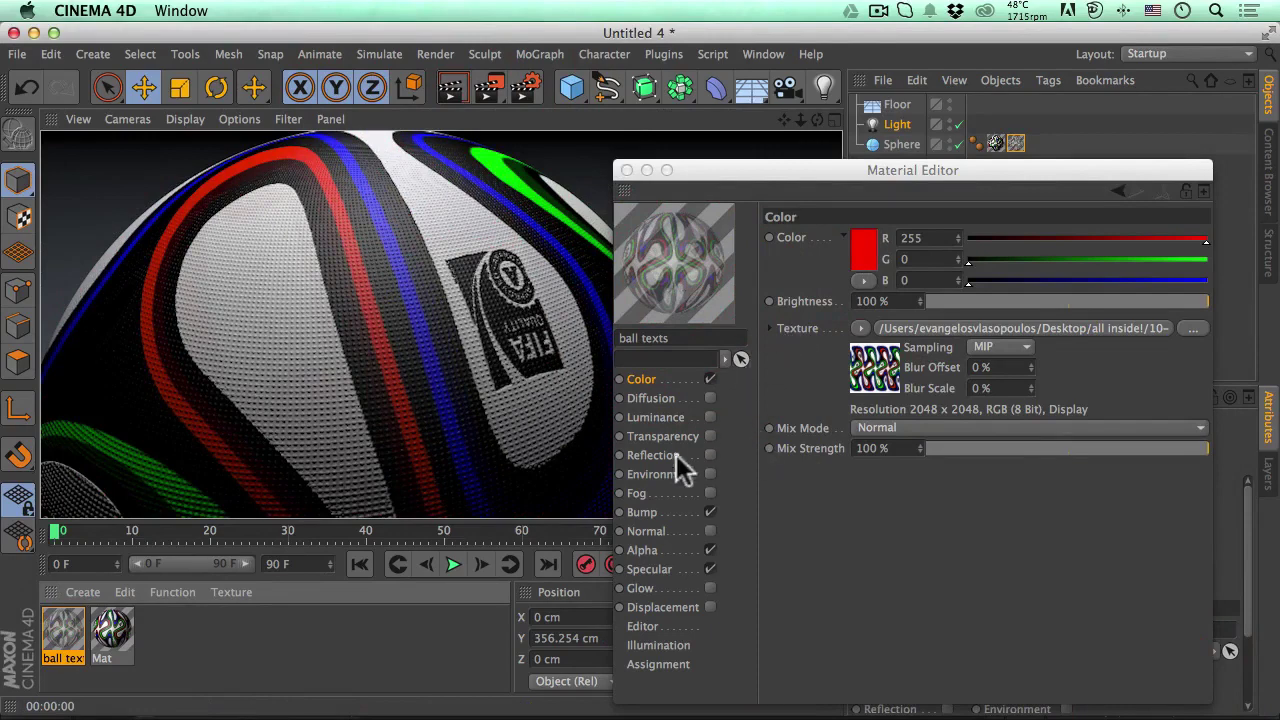
Lower the bump strength to 5% and render to check it
left_click(645, 512)
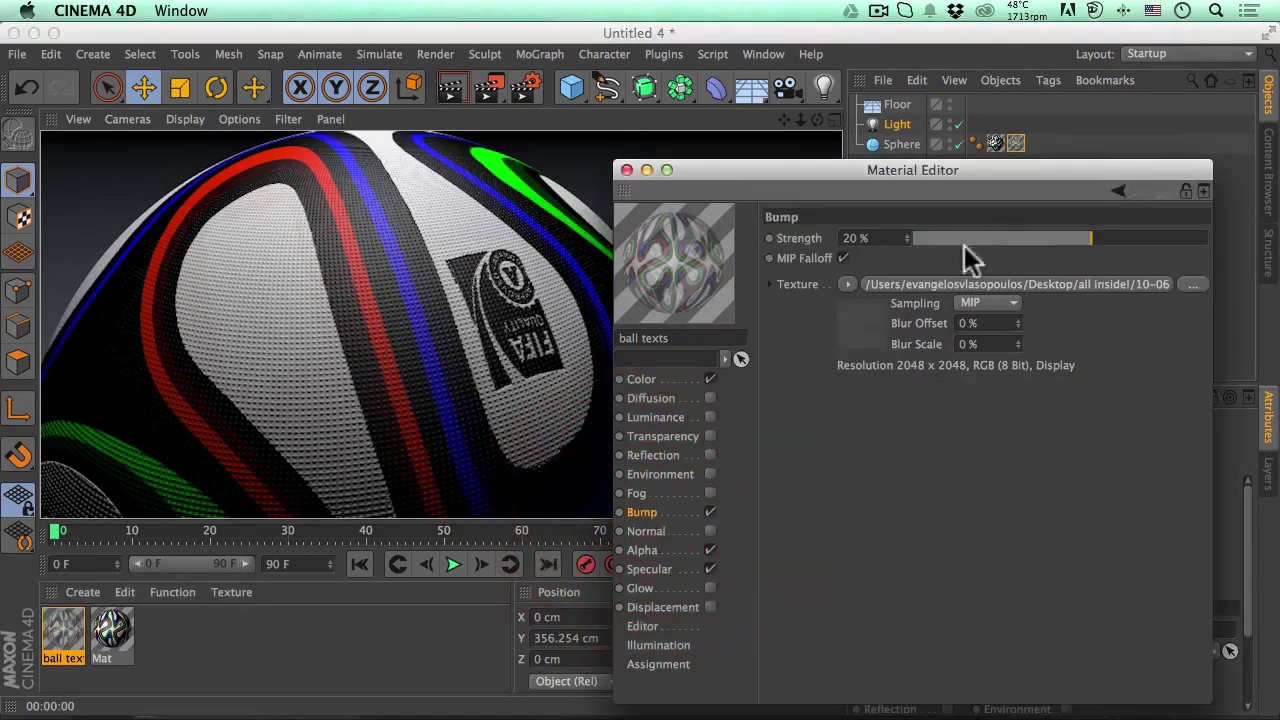
left_click(1078, 248)
left_click_drag(1078, 248, 1069, 248)
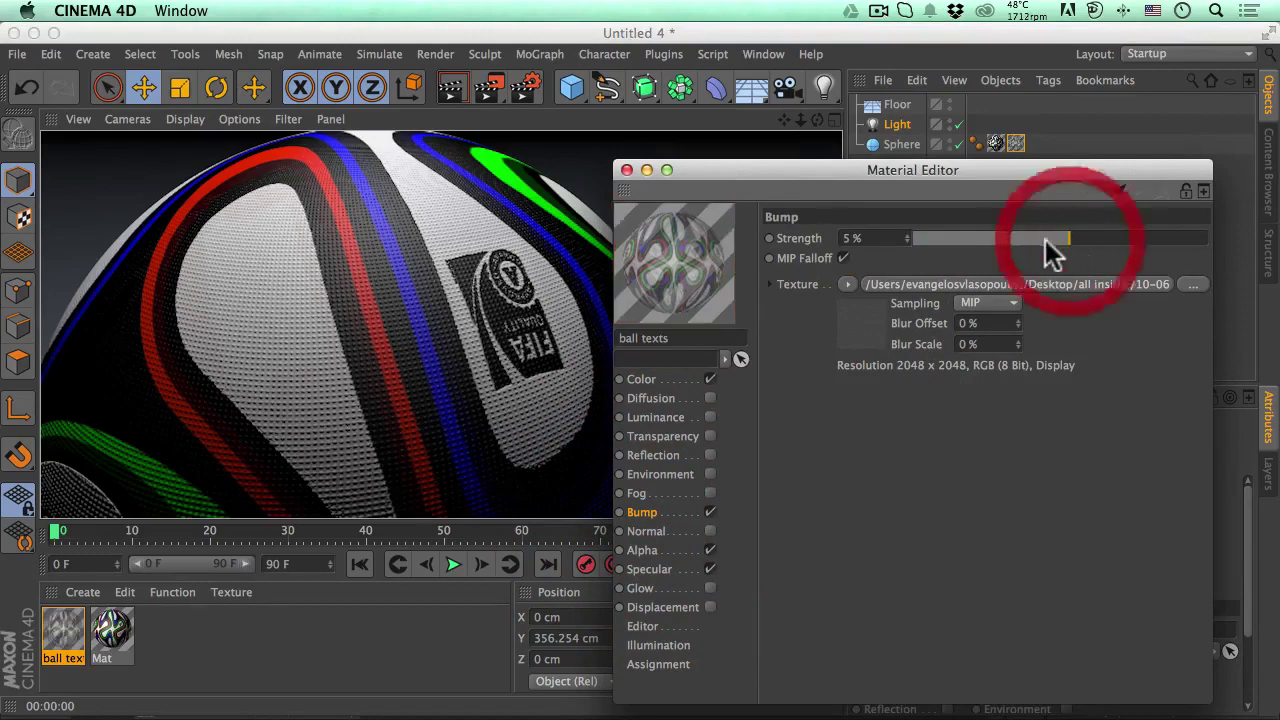
left_click(452, 90)
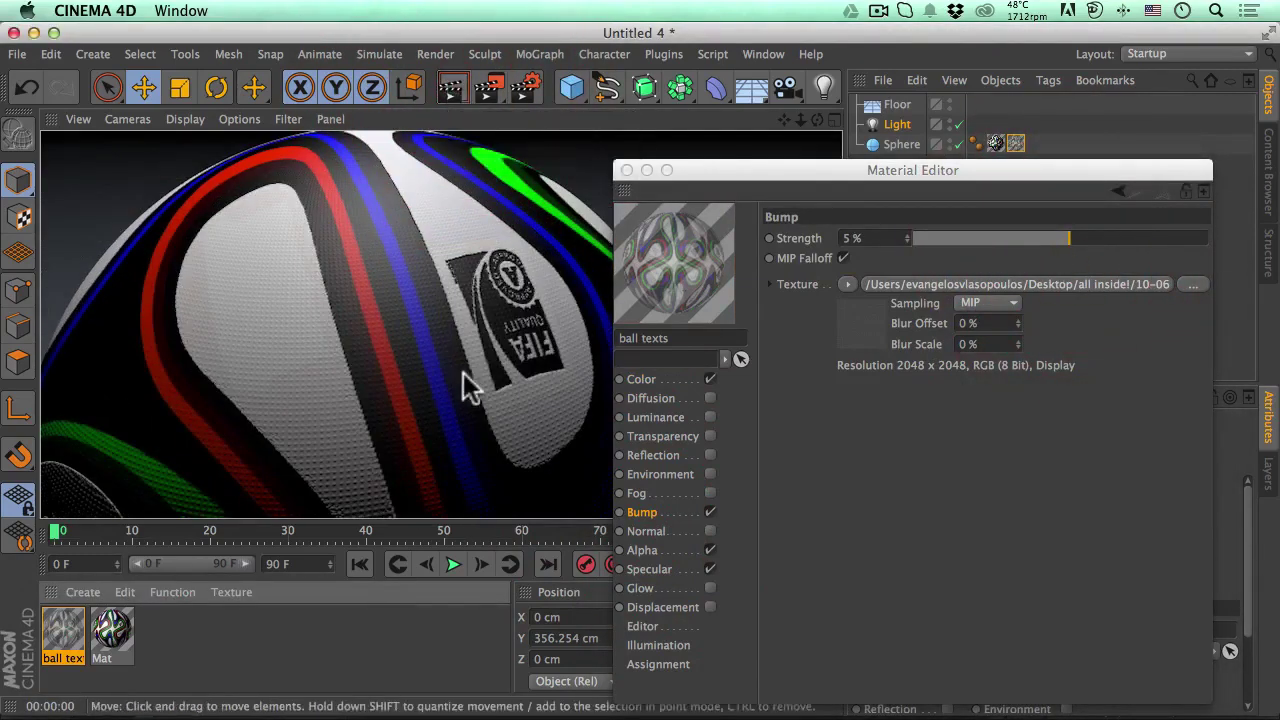
Set the bump image shader's White Point to 0.7 and render
left_click(942, 362)
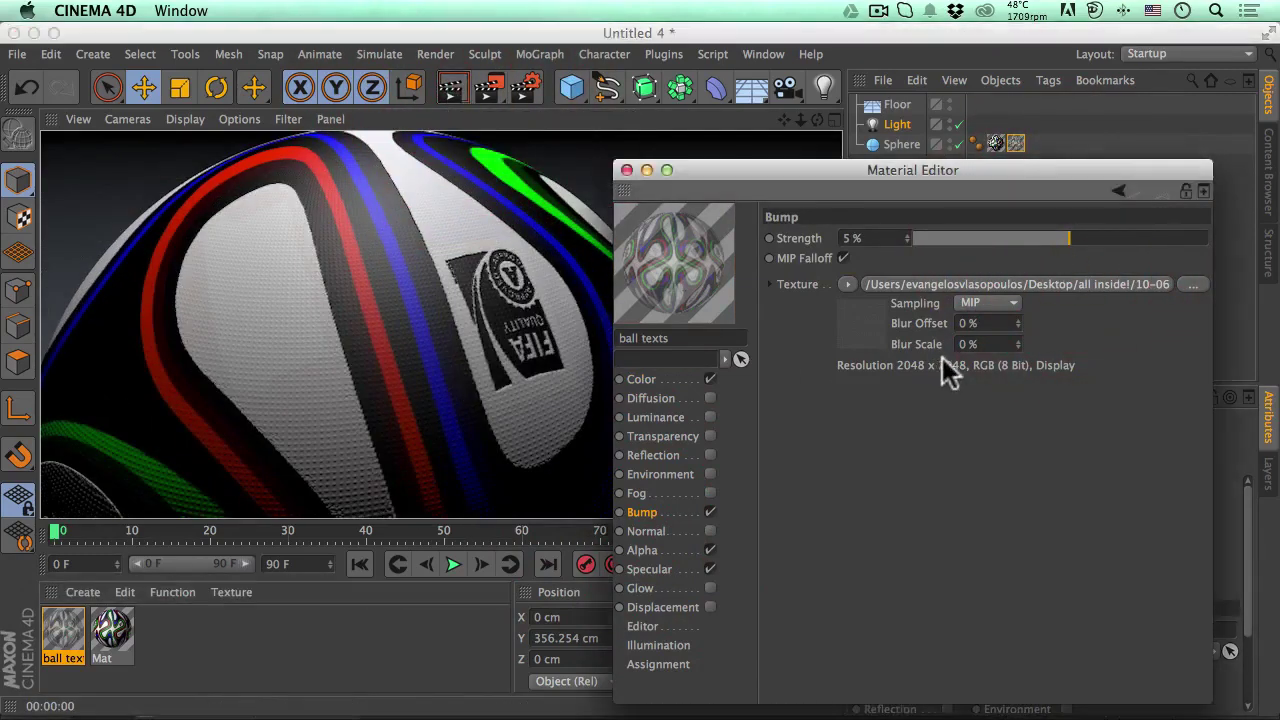
left_click(852, 310)
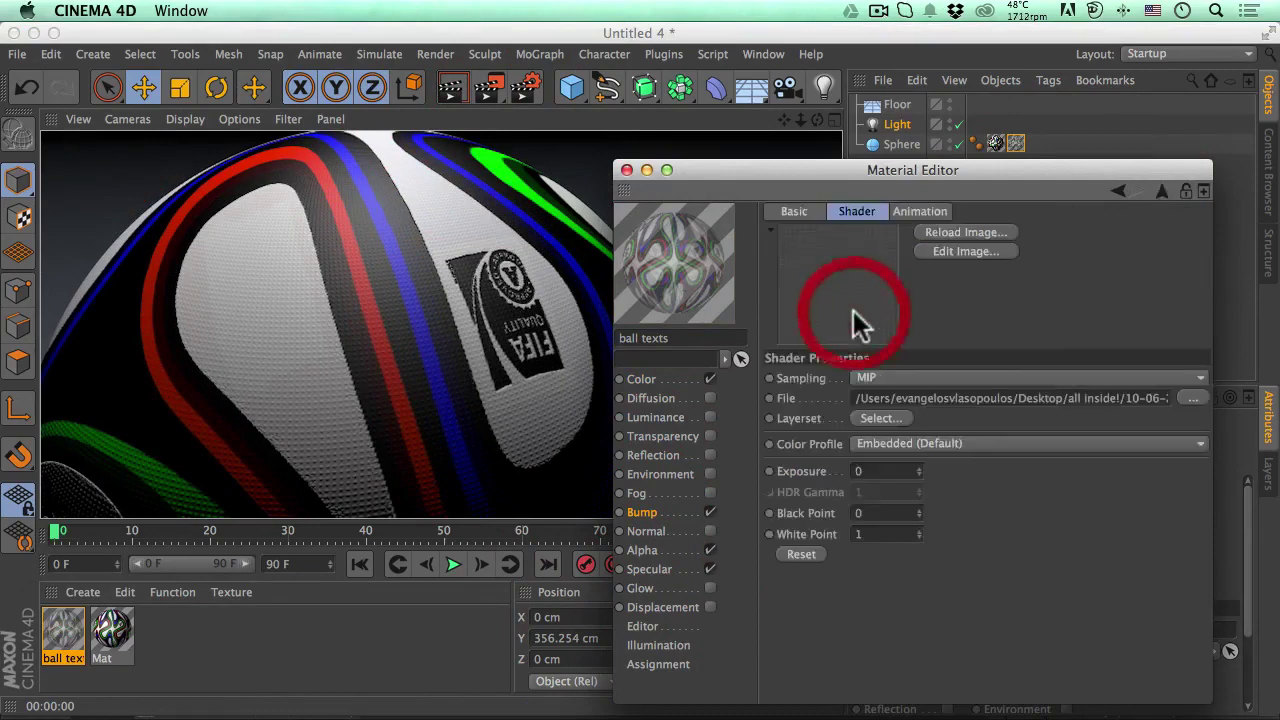
left_click(860, 536)
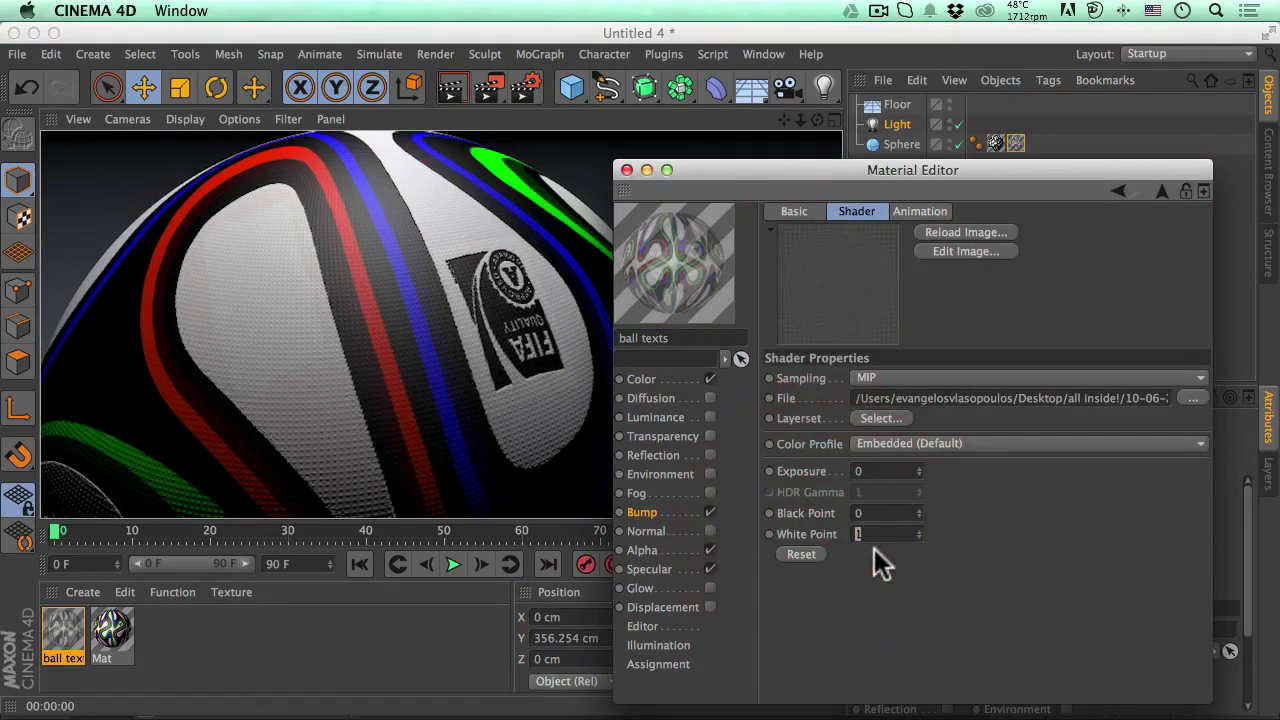
type("0.7")
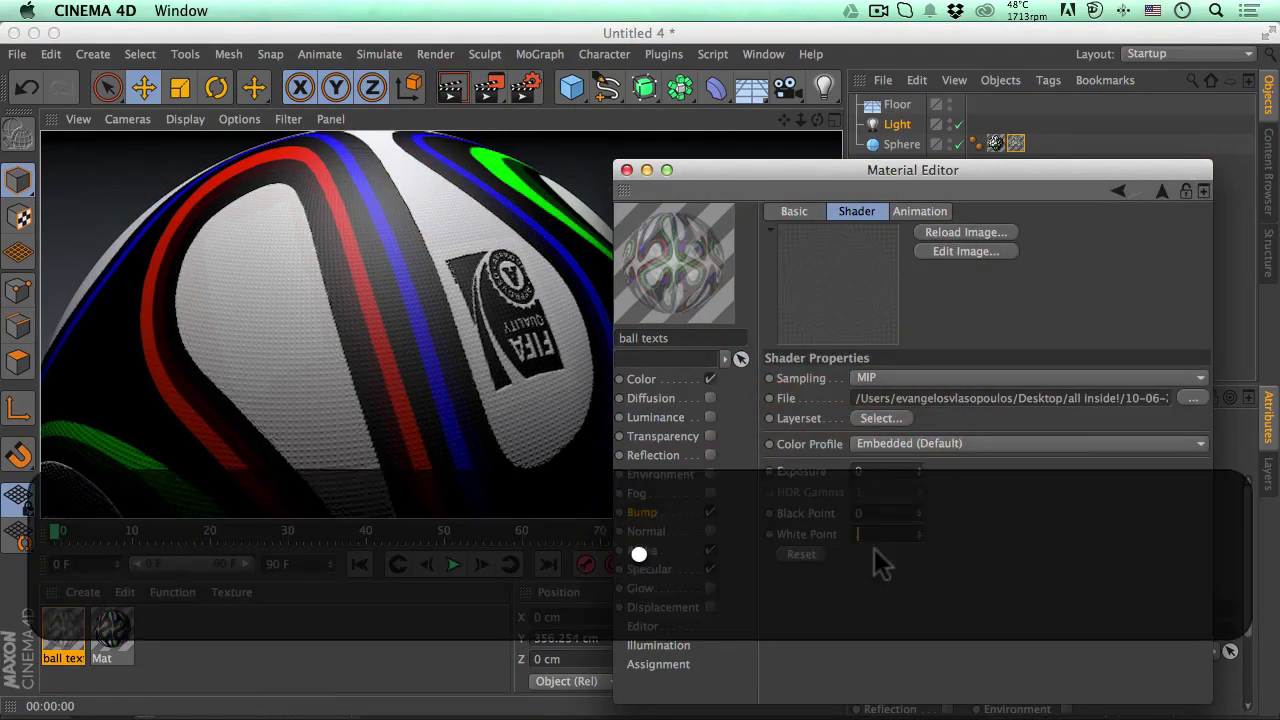
key("Return")
left_click(452, 87)
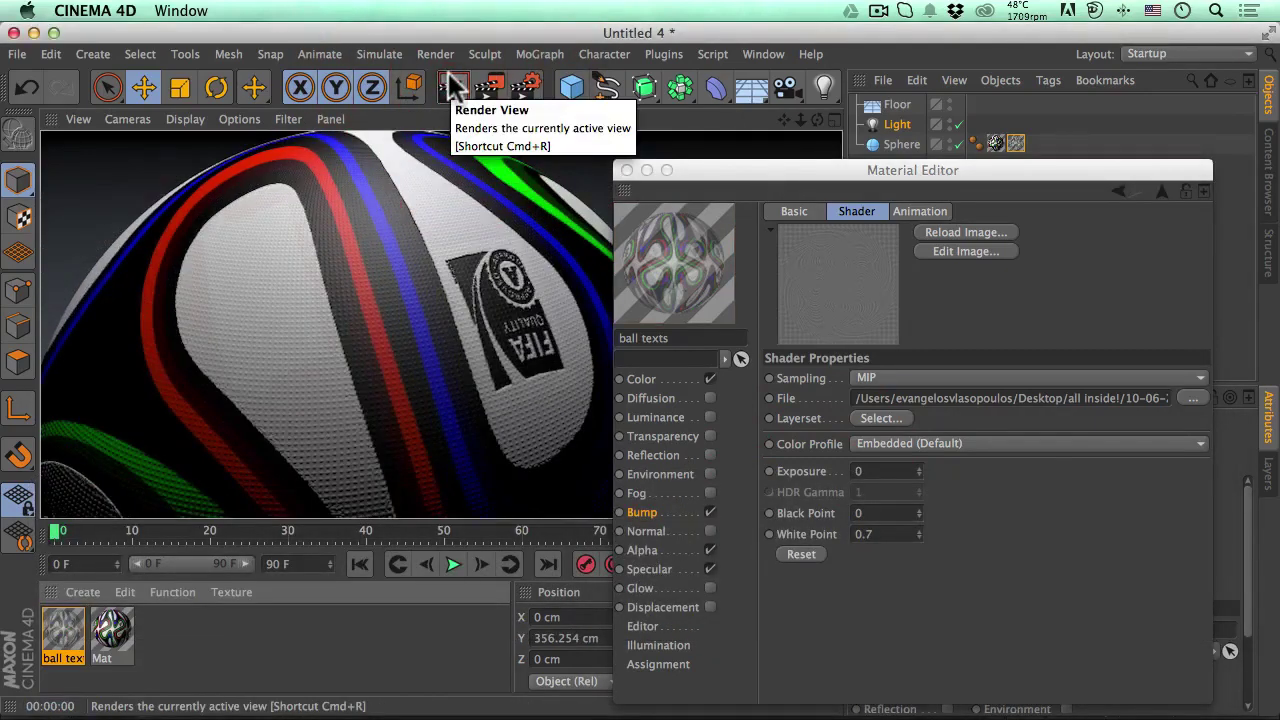
Set the bump strength to 3%, render, and close the material editor
left_click(645, 512)
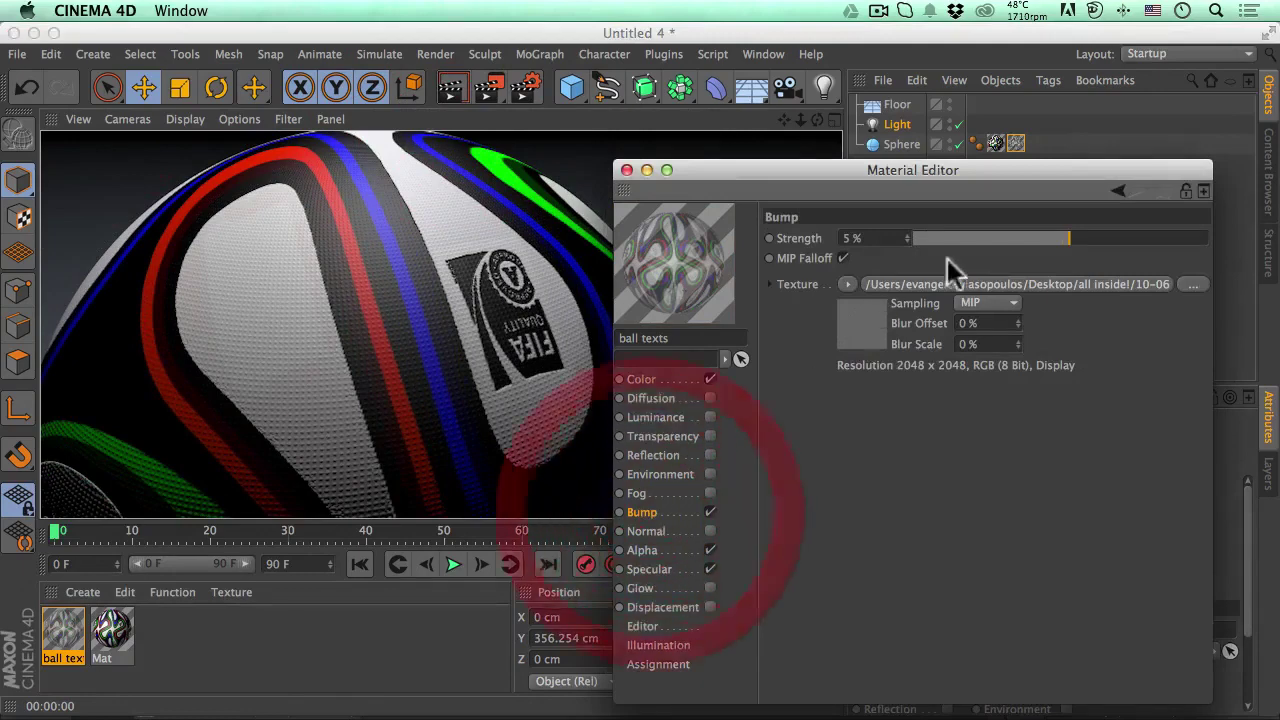
left_click(865, 238)
type("3")
key("Return")
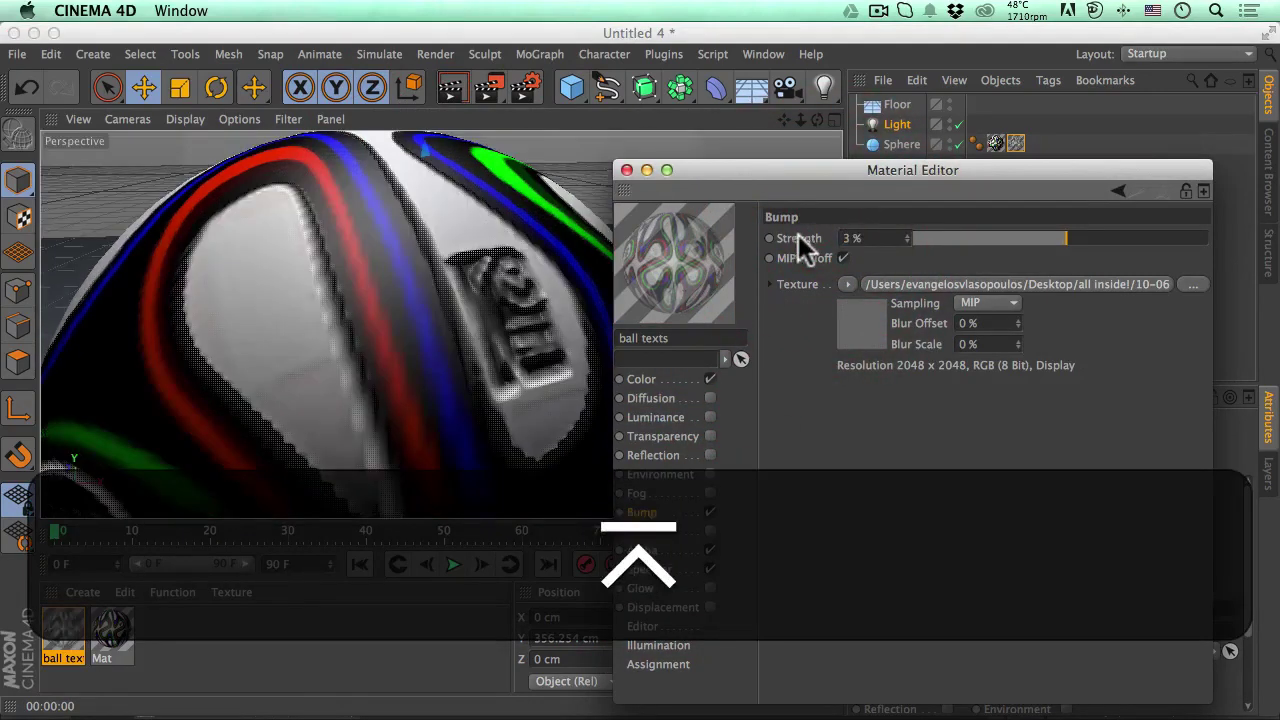
left_click(451, 86)
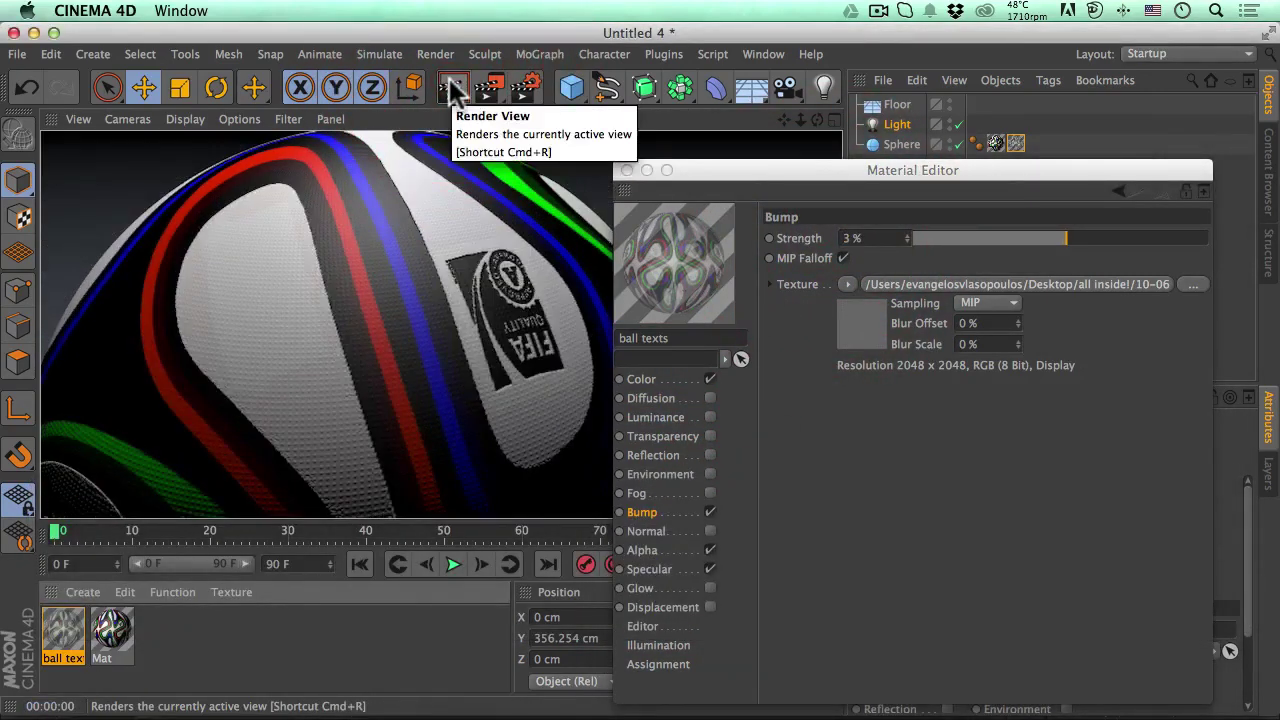
left_click(627, 170)
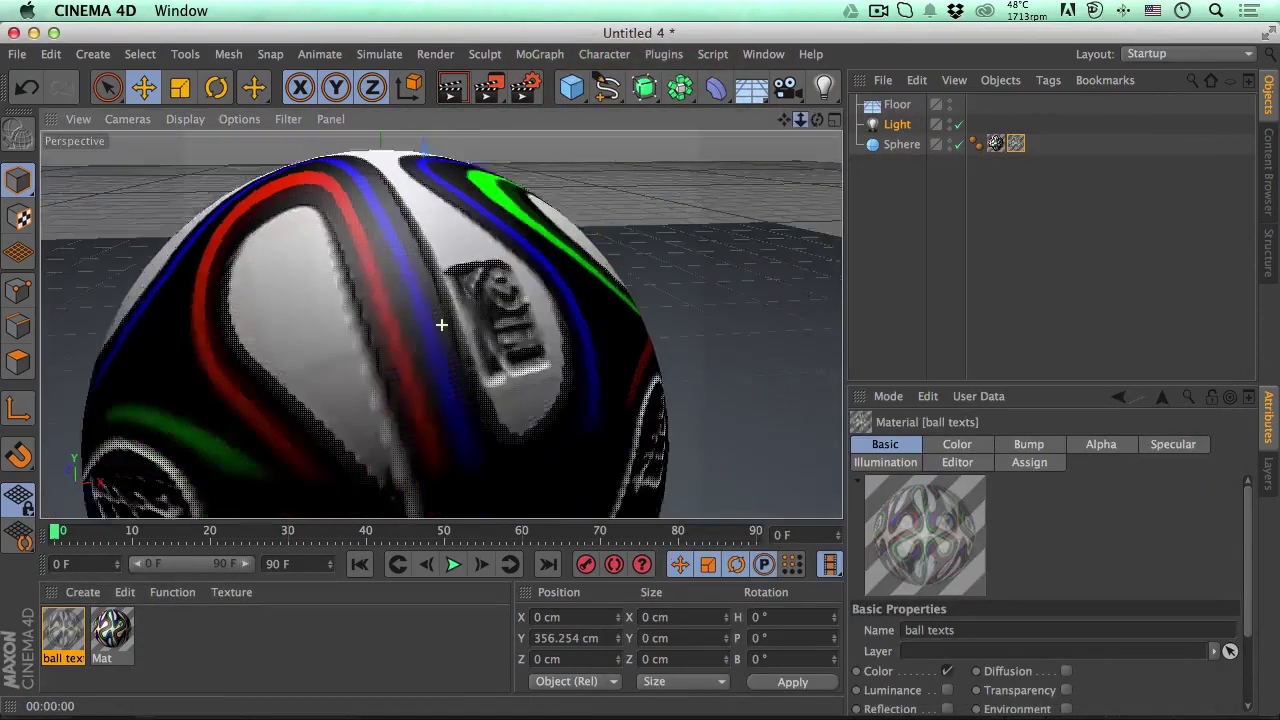
Zoom out and place the Light inside a new Array generator
scroll(441, 325, "down", 5)
left_click_drag(441, 325, 441, 325, "alt")
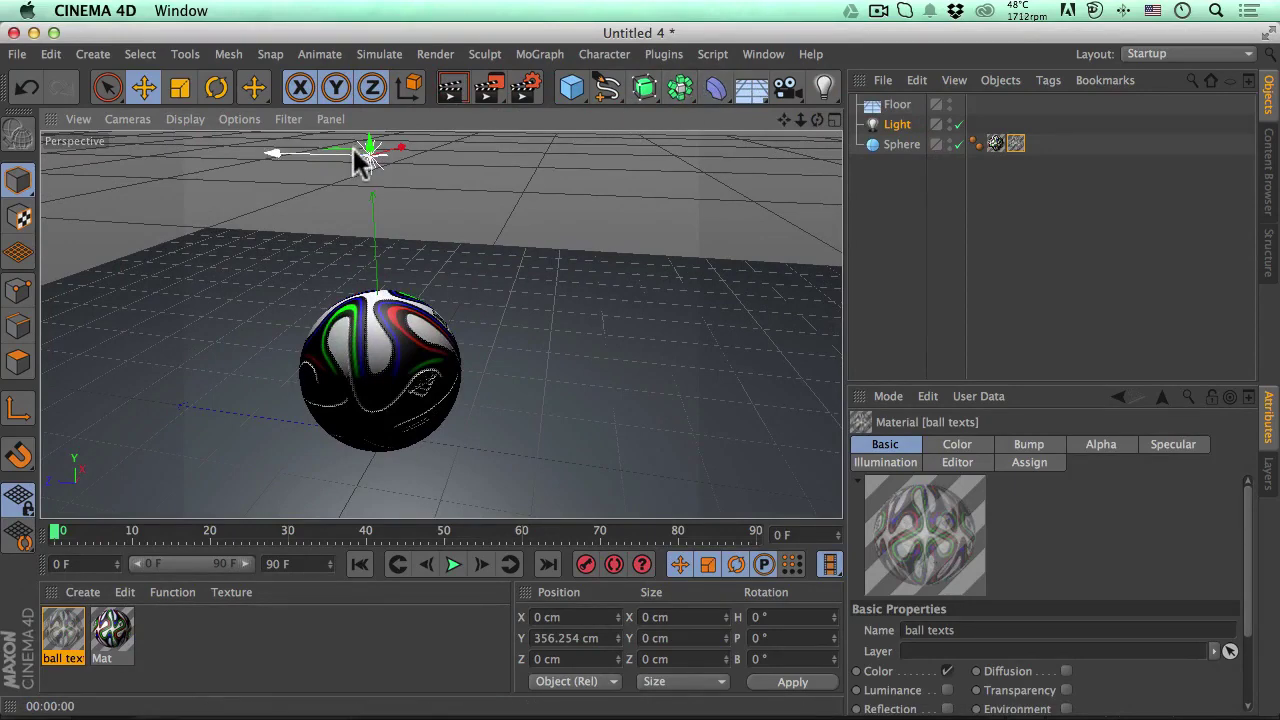
left_click(895, 126)
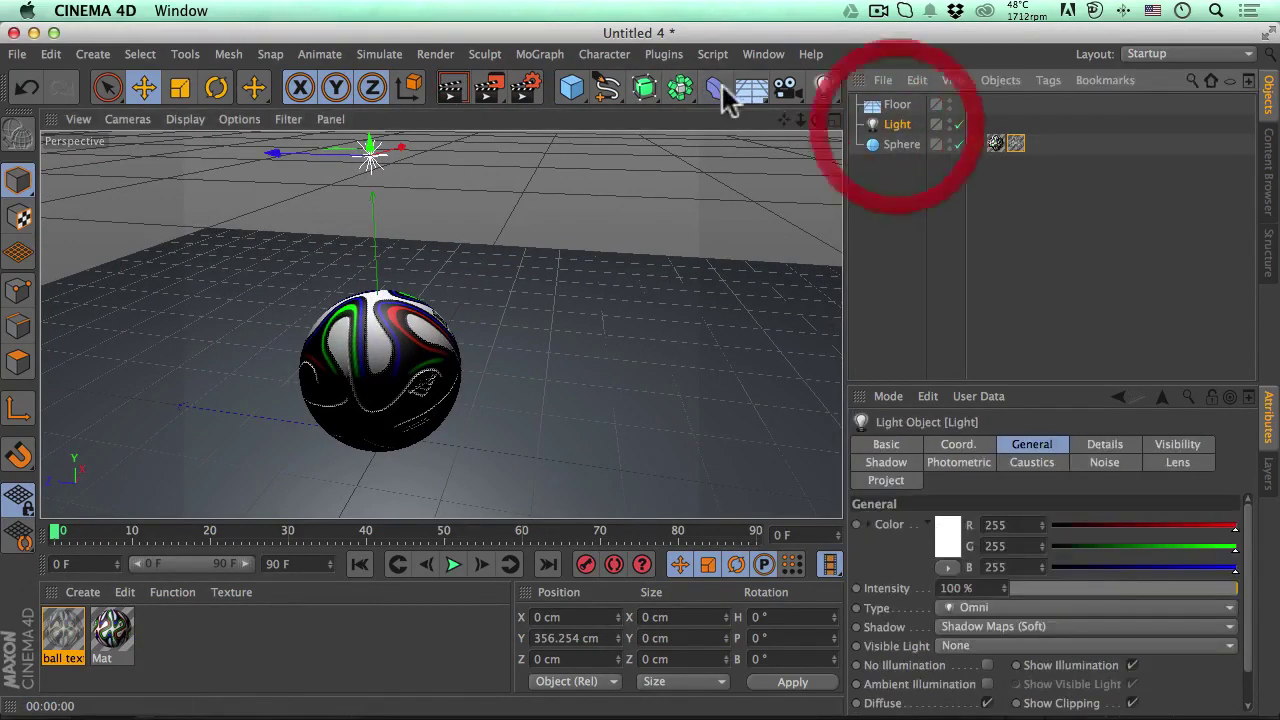
left_click(679, 88, "alt")
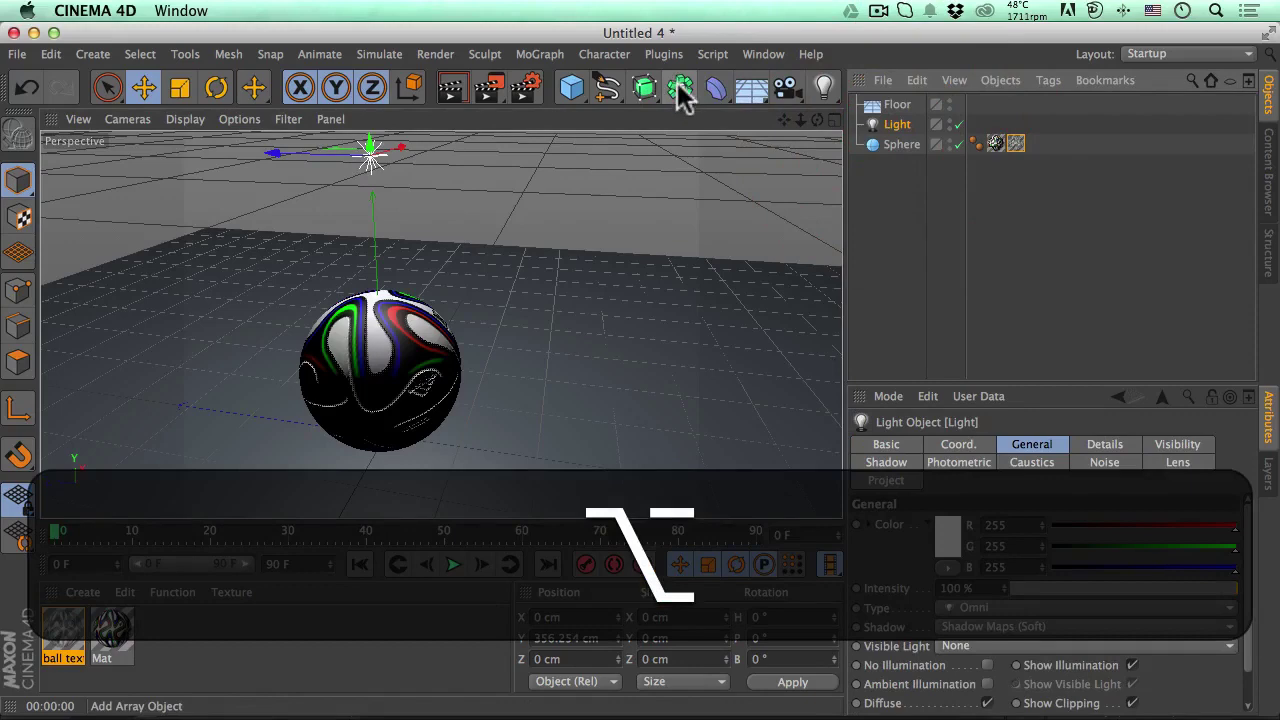
left_click(727, 116)
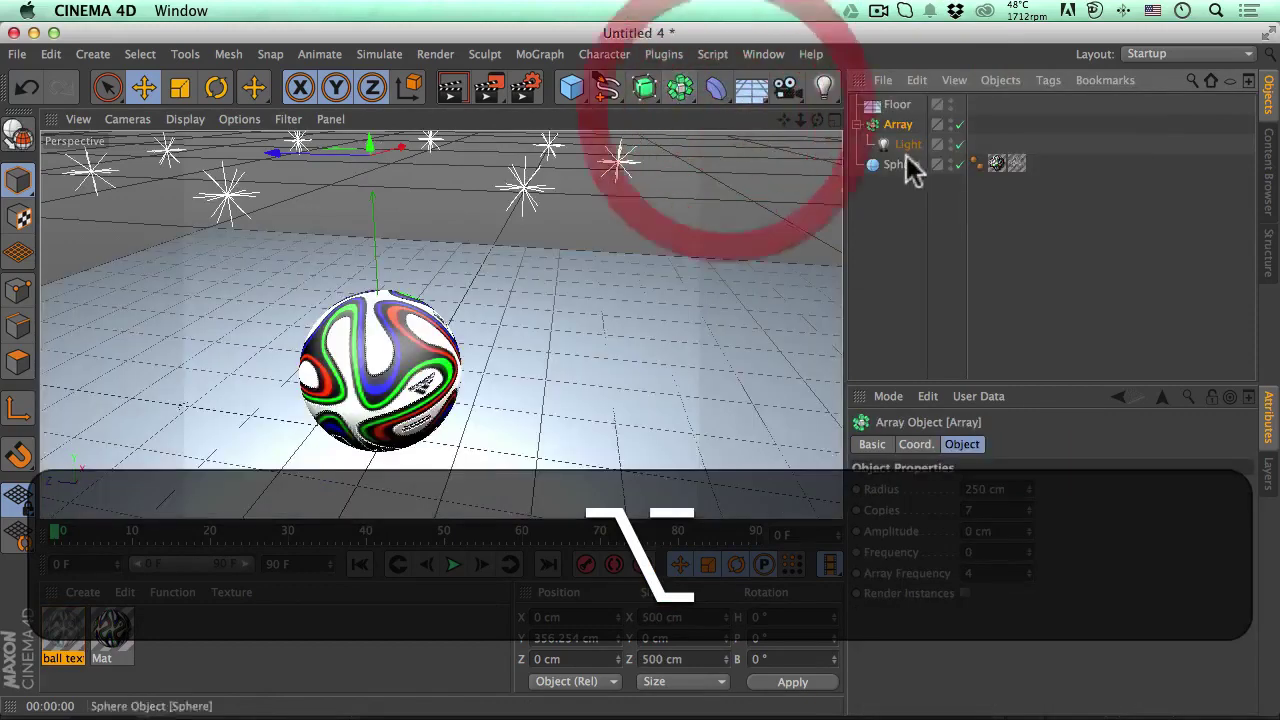
mouse_move(799, 117)
left_mouse_down()
mouse_move(760, 119)
mouse_move(801, 115)
left_mouse_up()
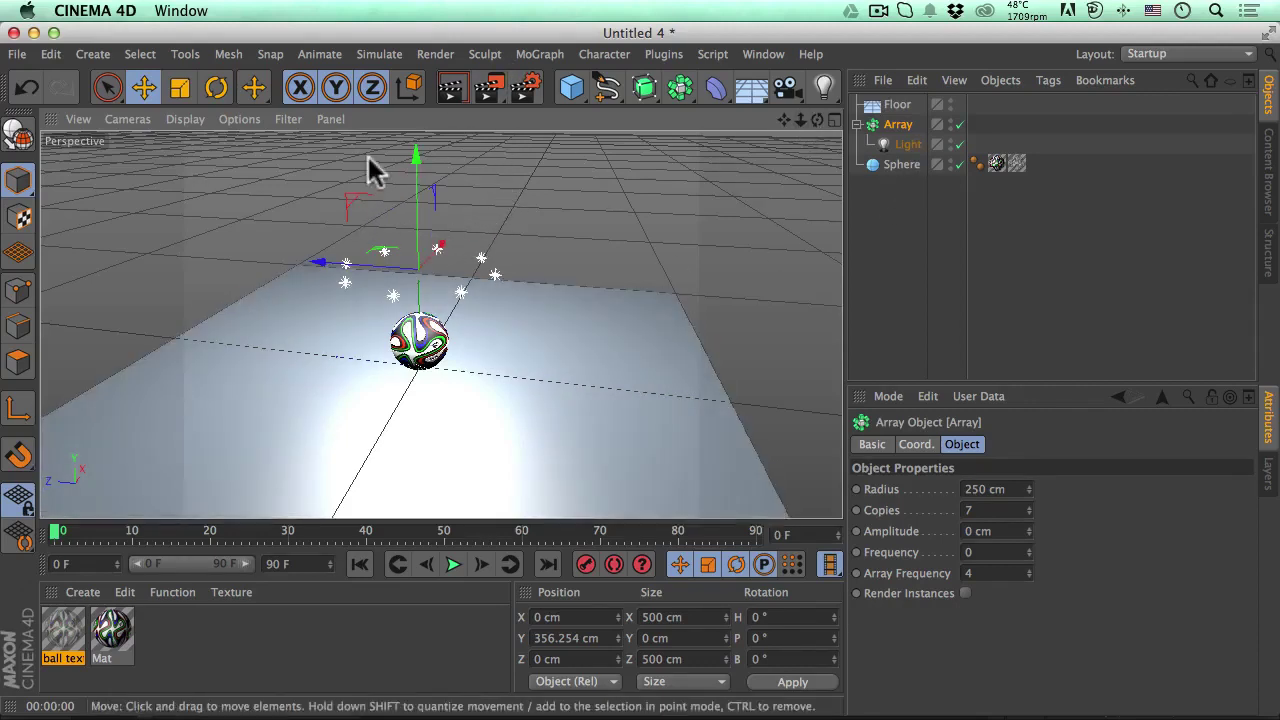
Raise the light array to Y 686.901 cm, set radius 1022 cm, and render
left_click_drag(414, 194, 414, 95)
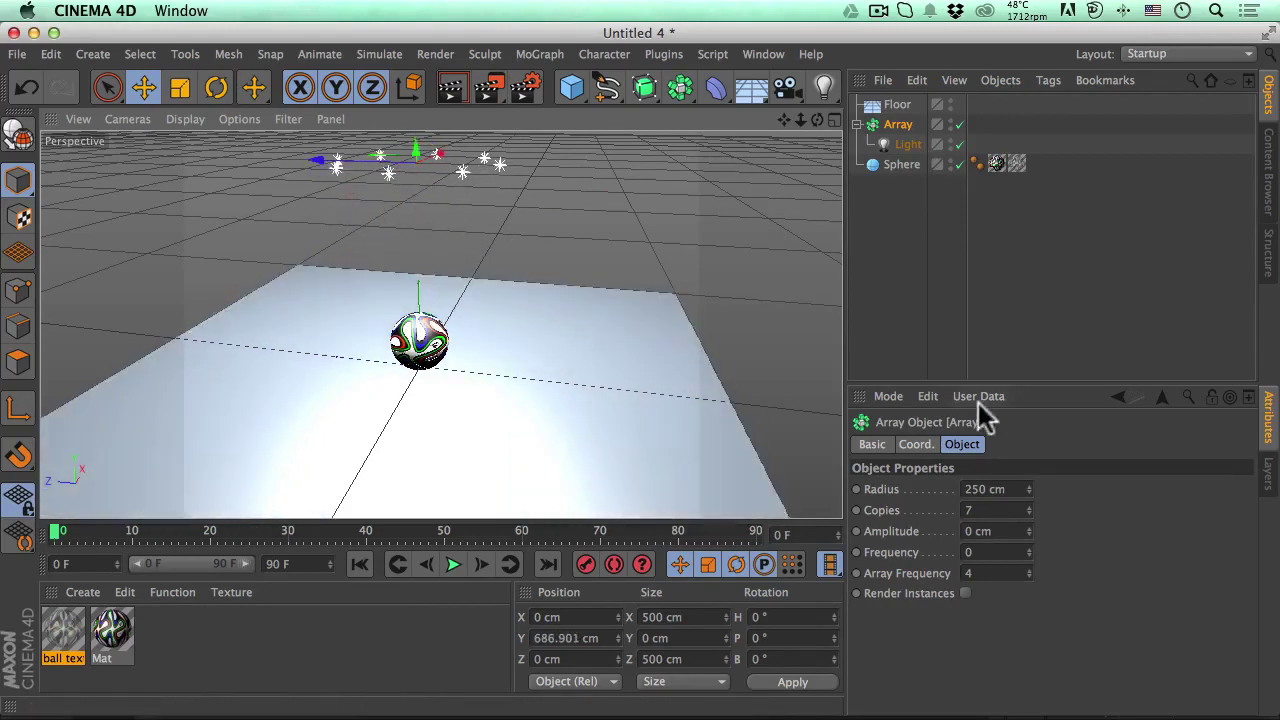
left_click_drag(1027, 487, 1027, 420)
left_click_drag(1028, 487, 1028, 470)
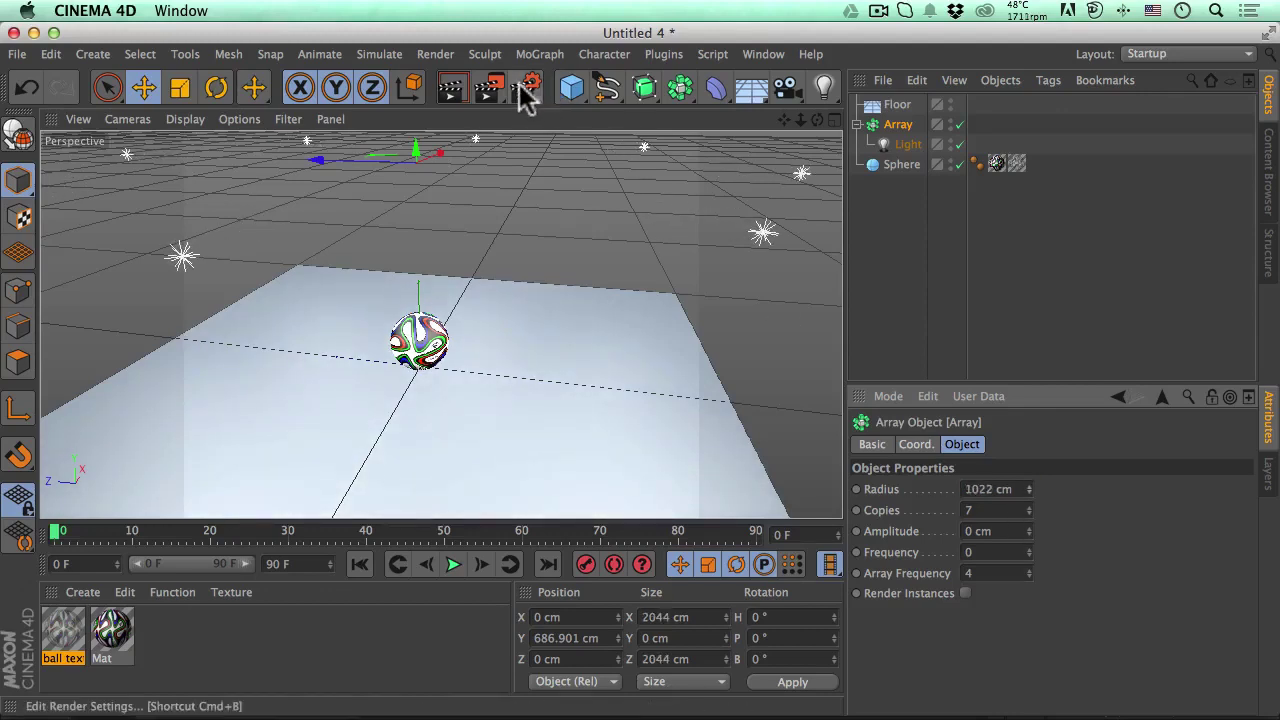
left_click(451, 88)
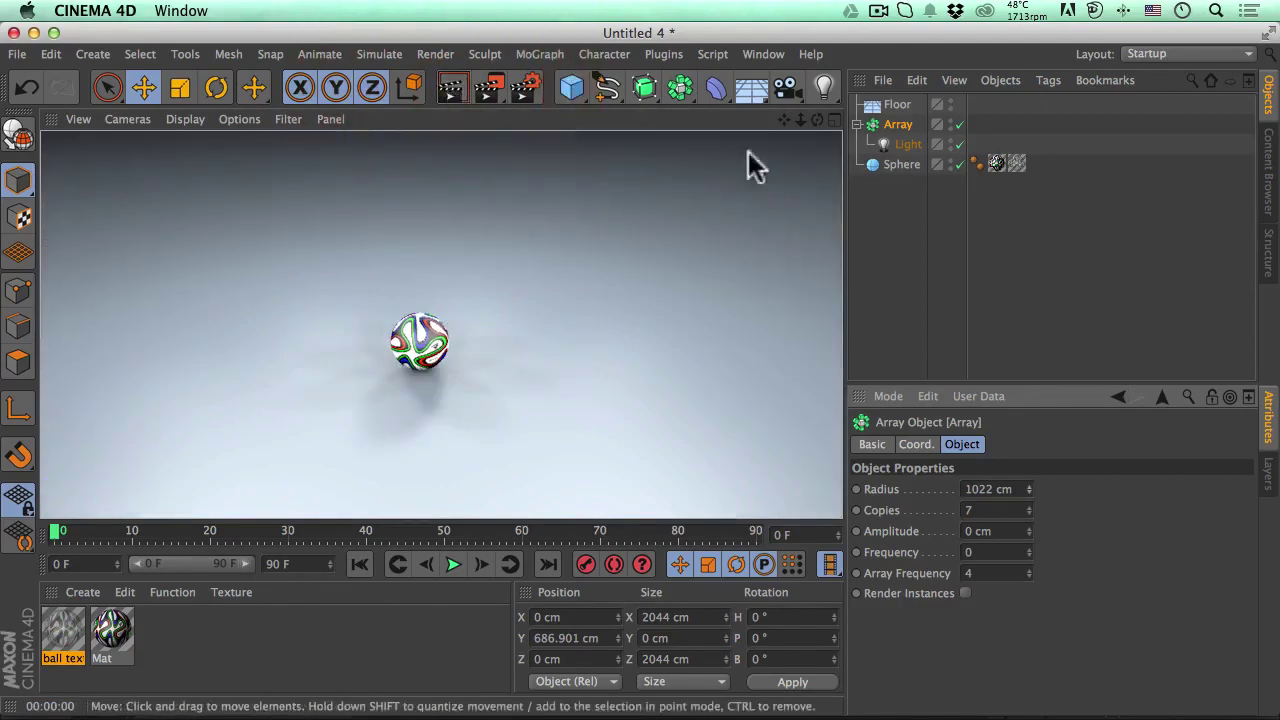
left_click_drag(801, 119, 880, 65)
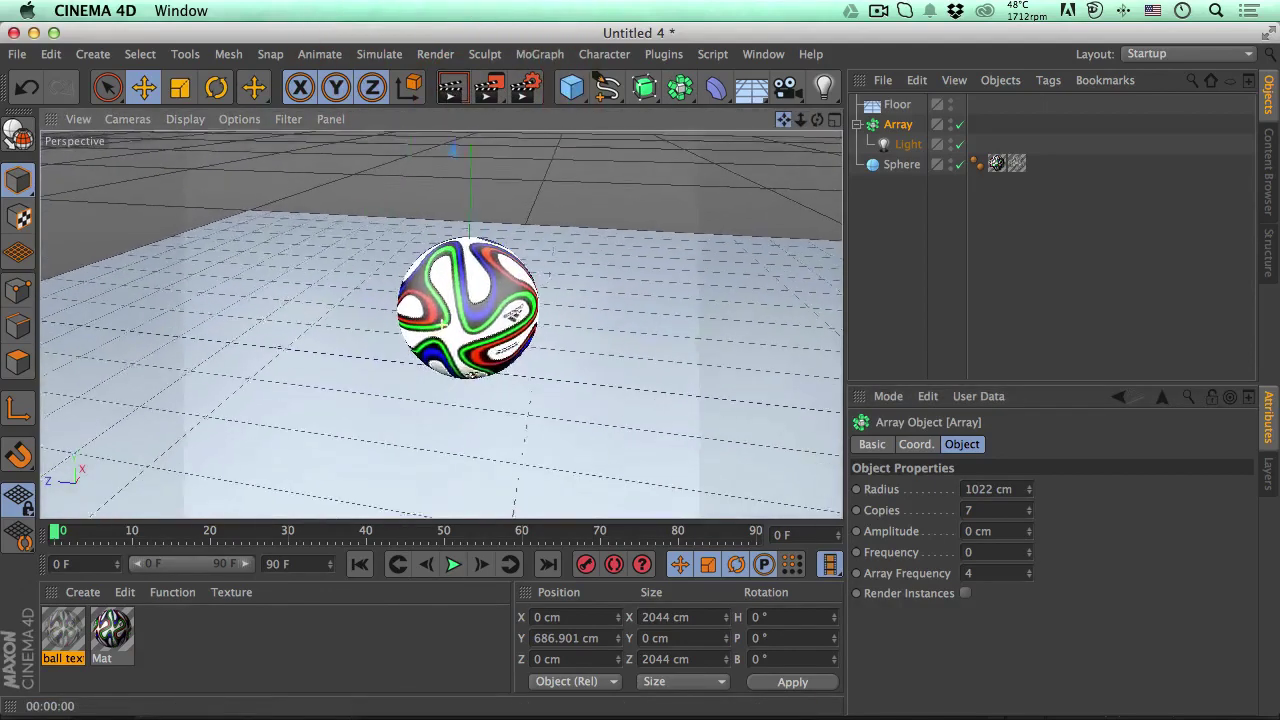
left_click(451, 88)
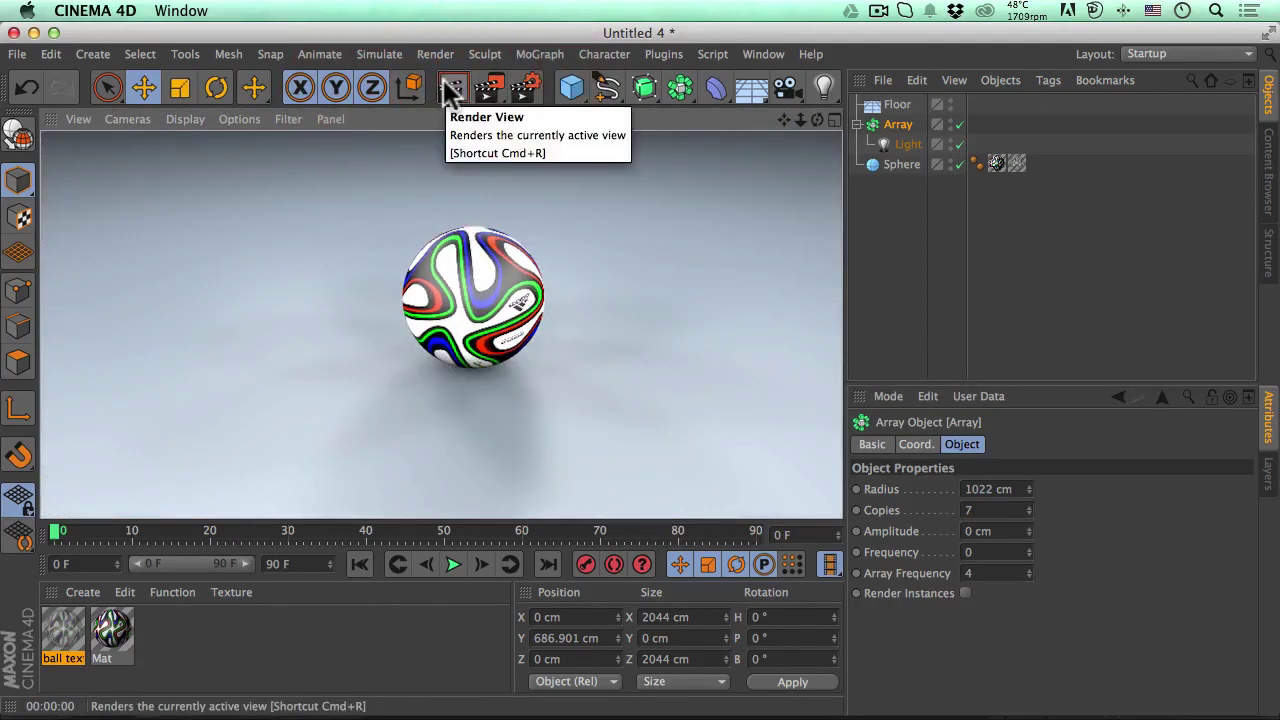
scroll(643, 380, "up", 5)
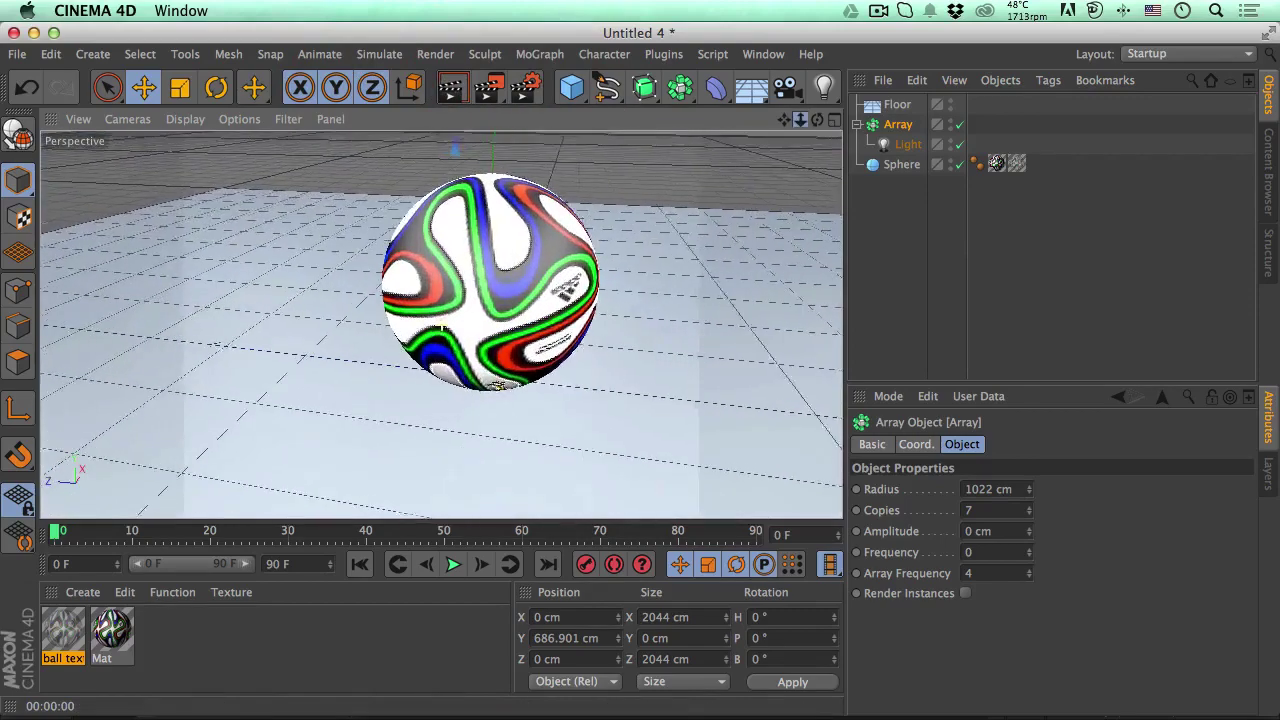
left_click_drag(786, 119, 755, 181)
left_click_drag(800, 119, 830, 135)
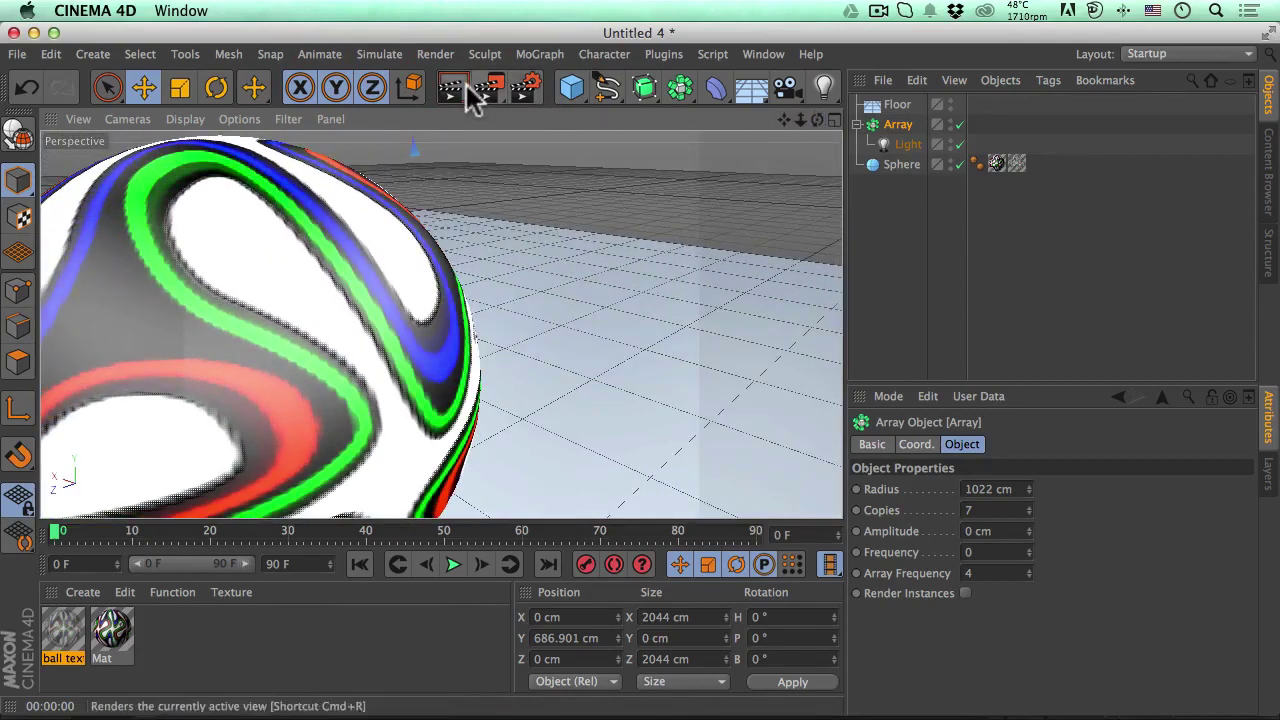
left_click(466, 86)
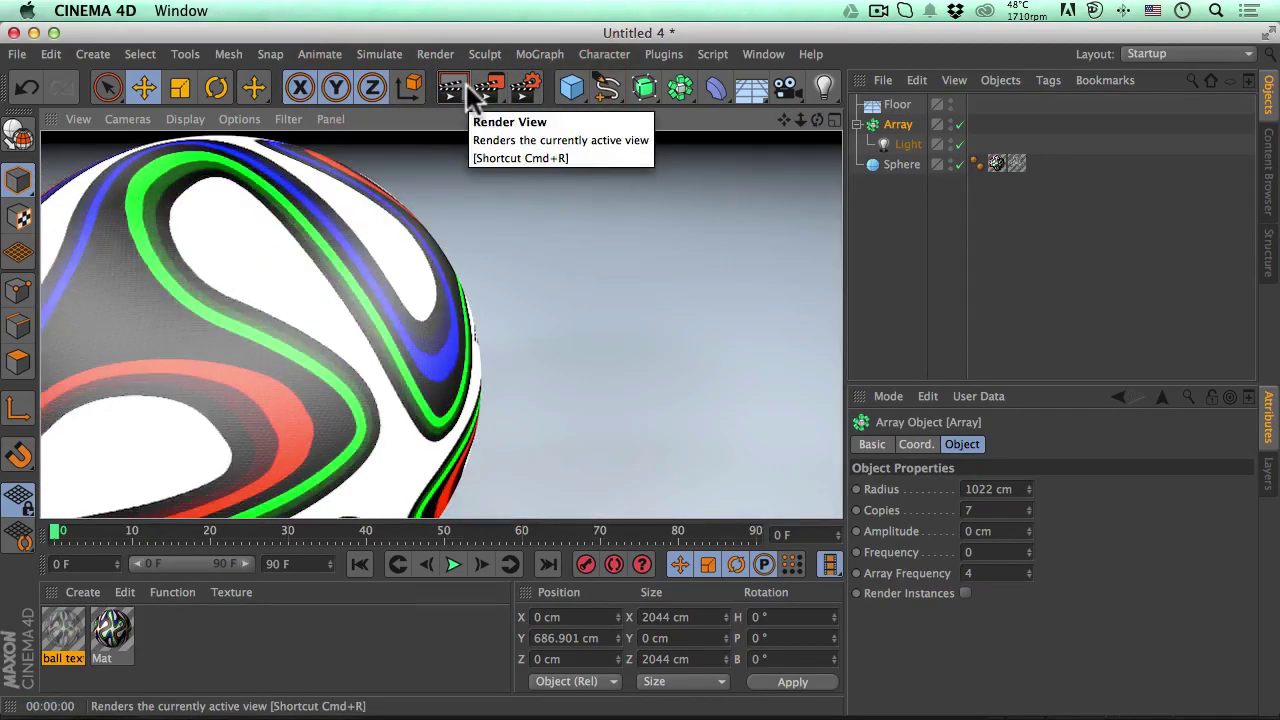
mouse_move(800, 120)
left_mouse_down()
mouse_move(760, 116)
mouse_move(810, 120)
mouse_move(780, 120)
left_mouse_up()
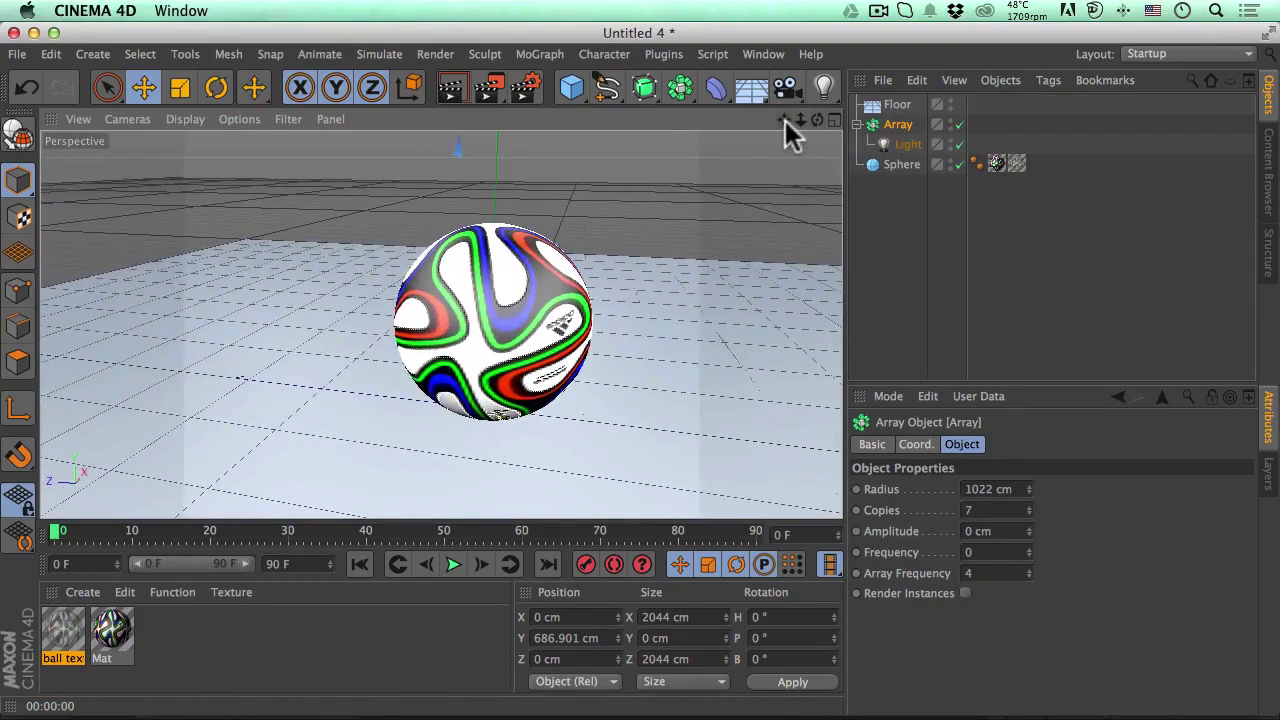